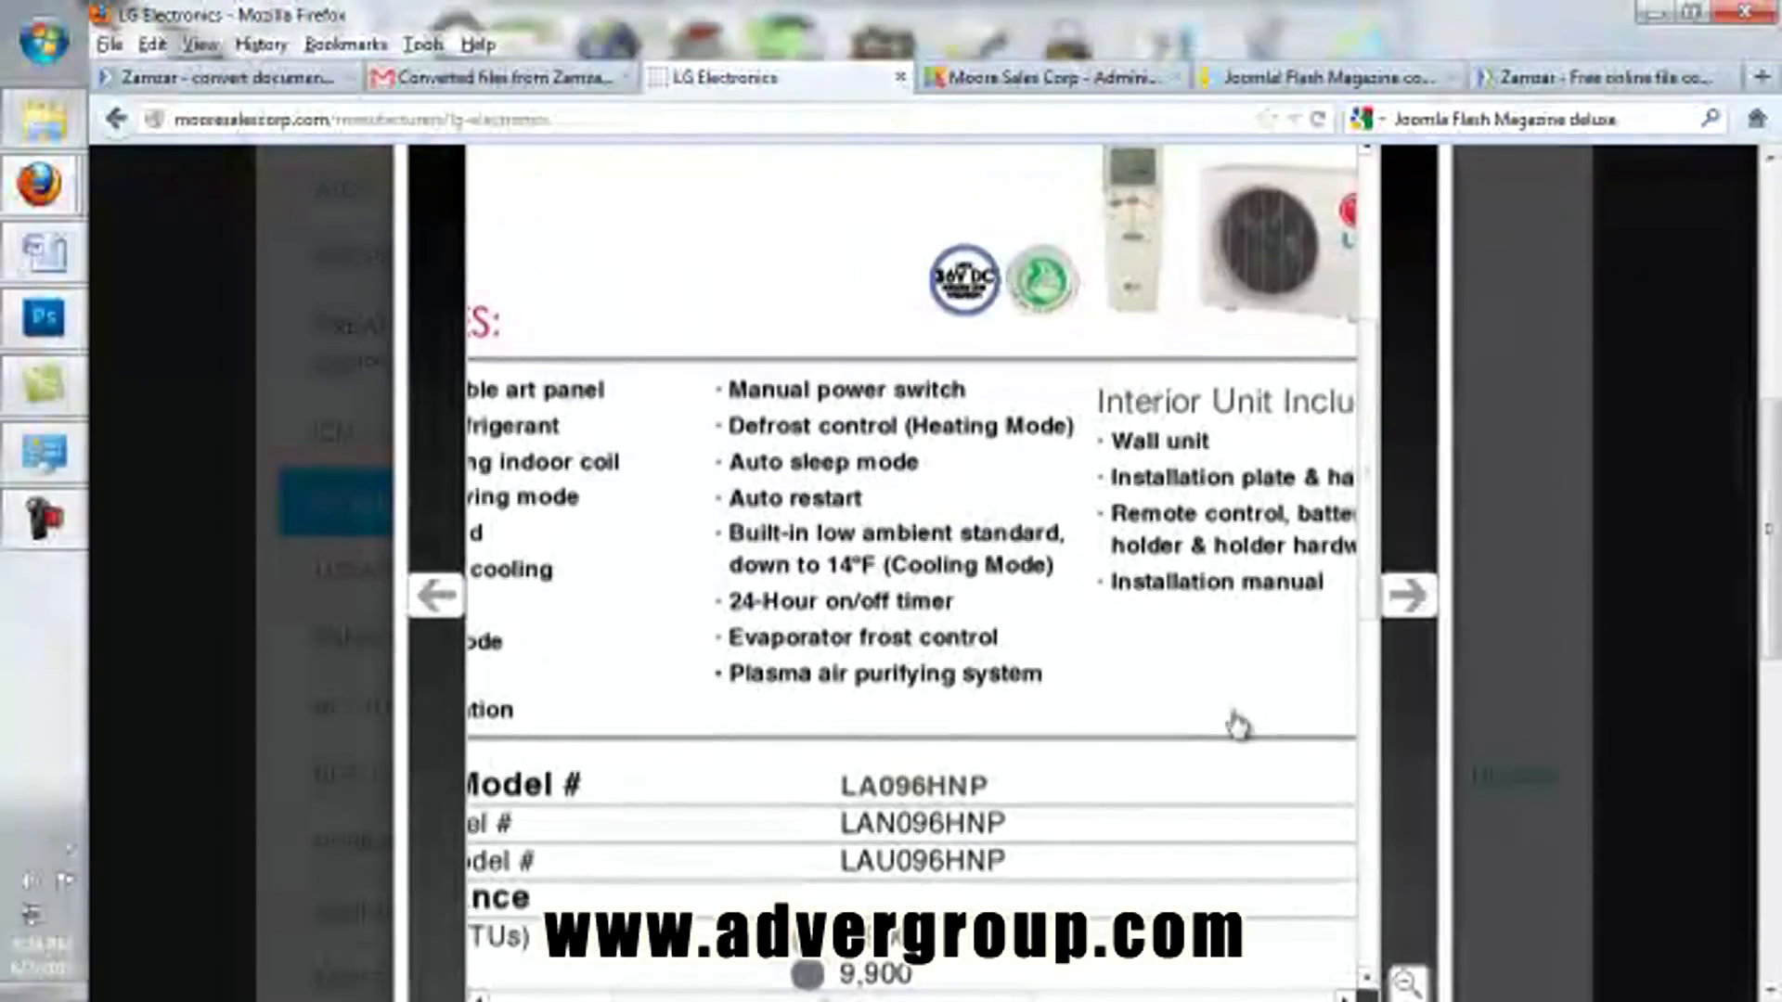
# Step: Zoom out of the LG Catalog flipbook, check its PDF file option without opening the file, and close the flipbook
pyautogui.click(1406, 982)
pyautogui.click(979, 983)
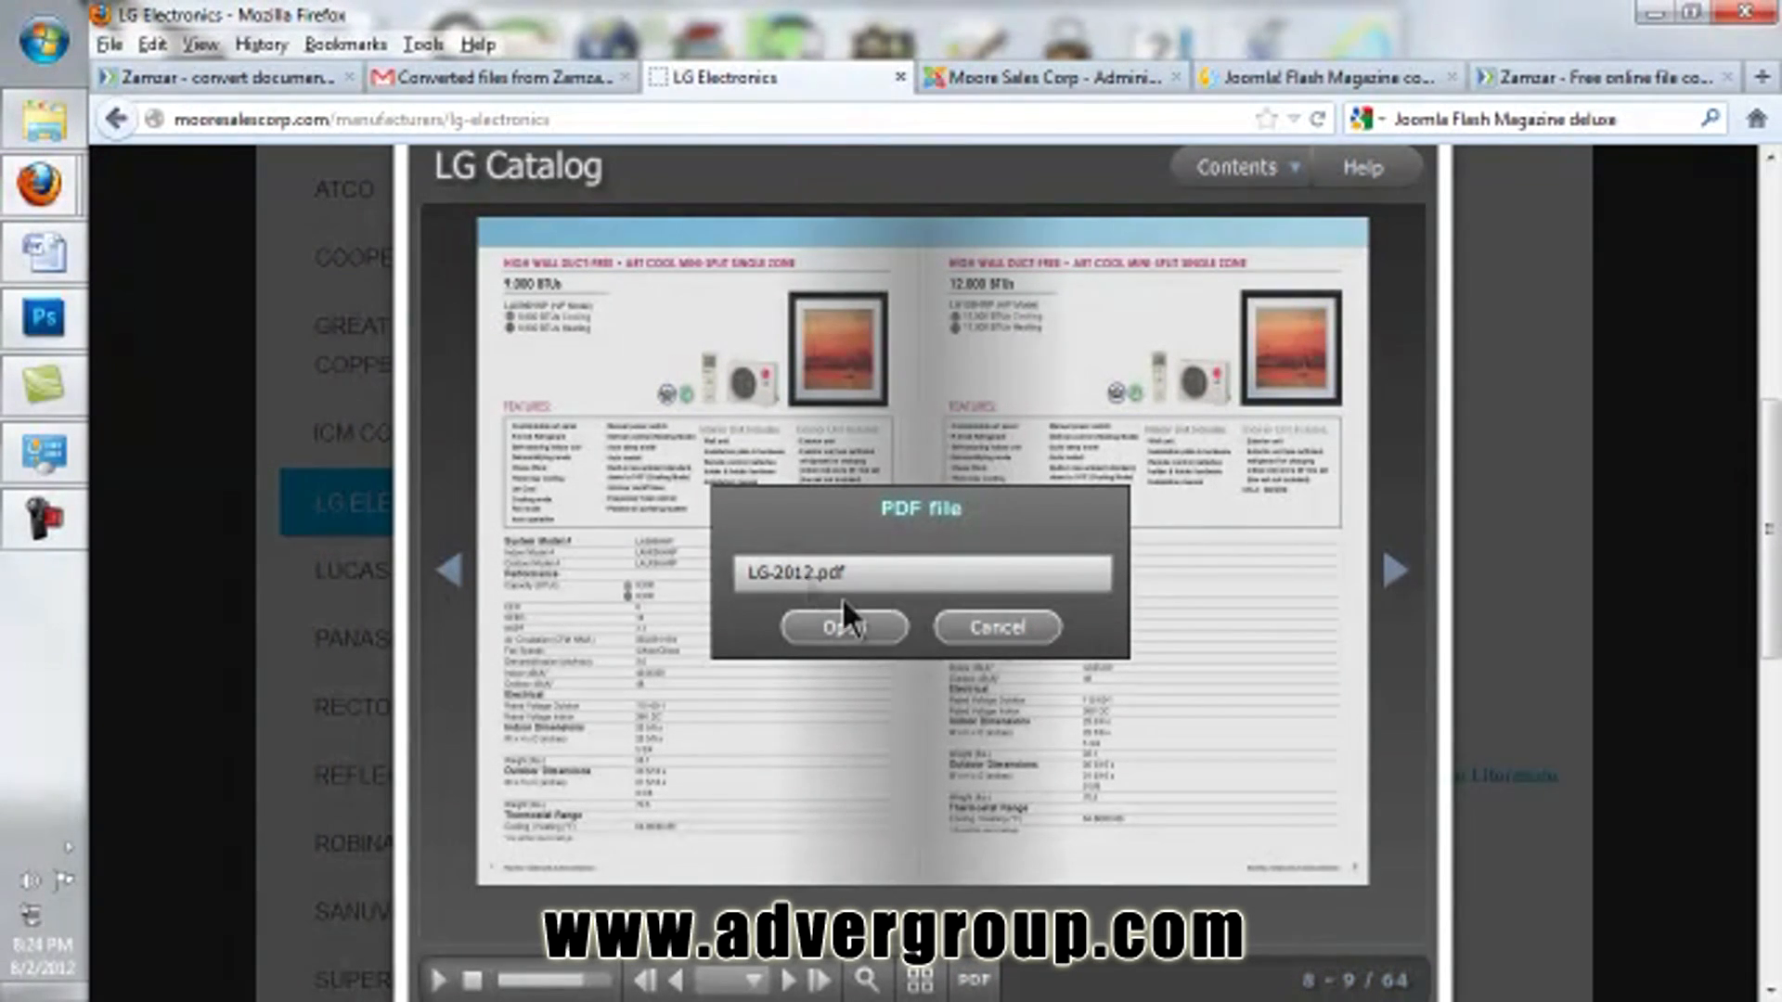
pyautogui.click(997, 630)
pyautogui.click(1451, 354)
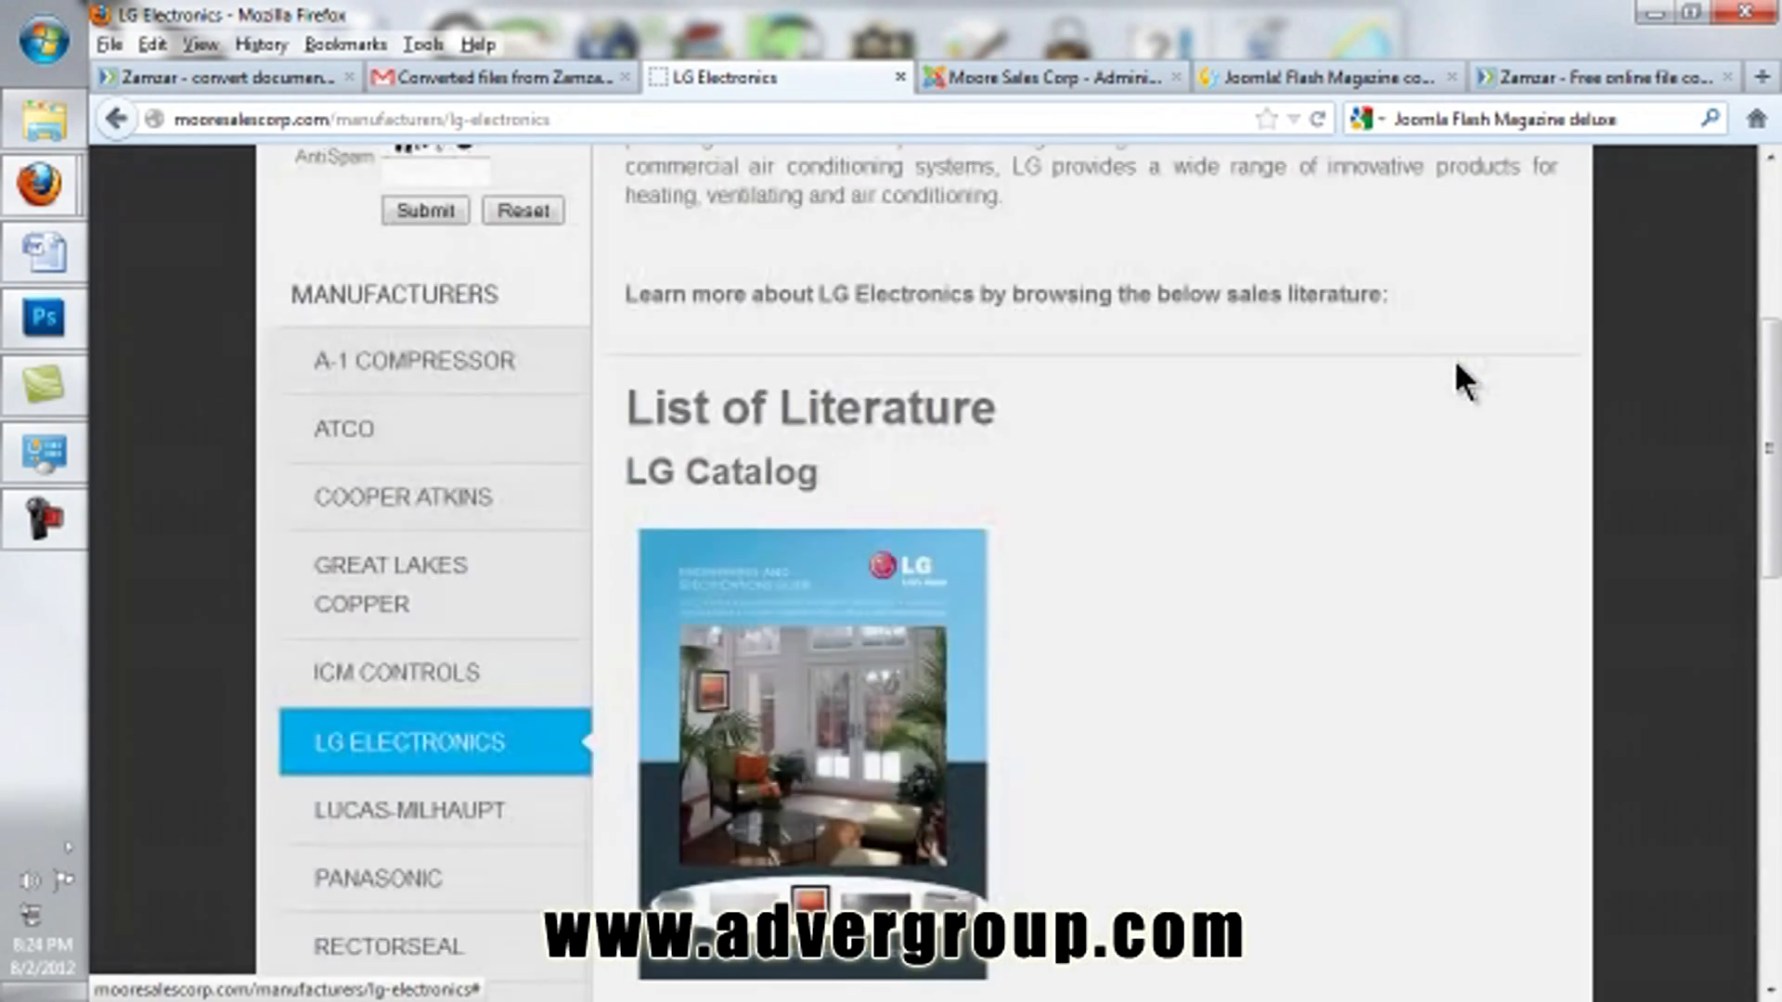
pyautogui.scroll(-4, 1388, 474)
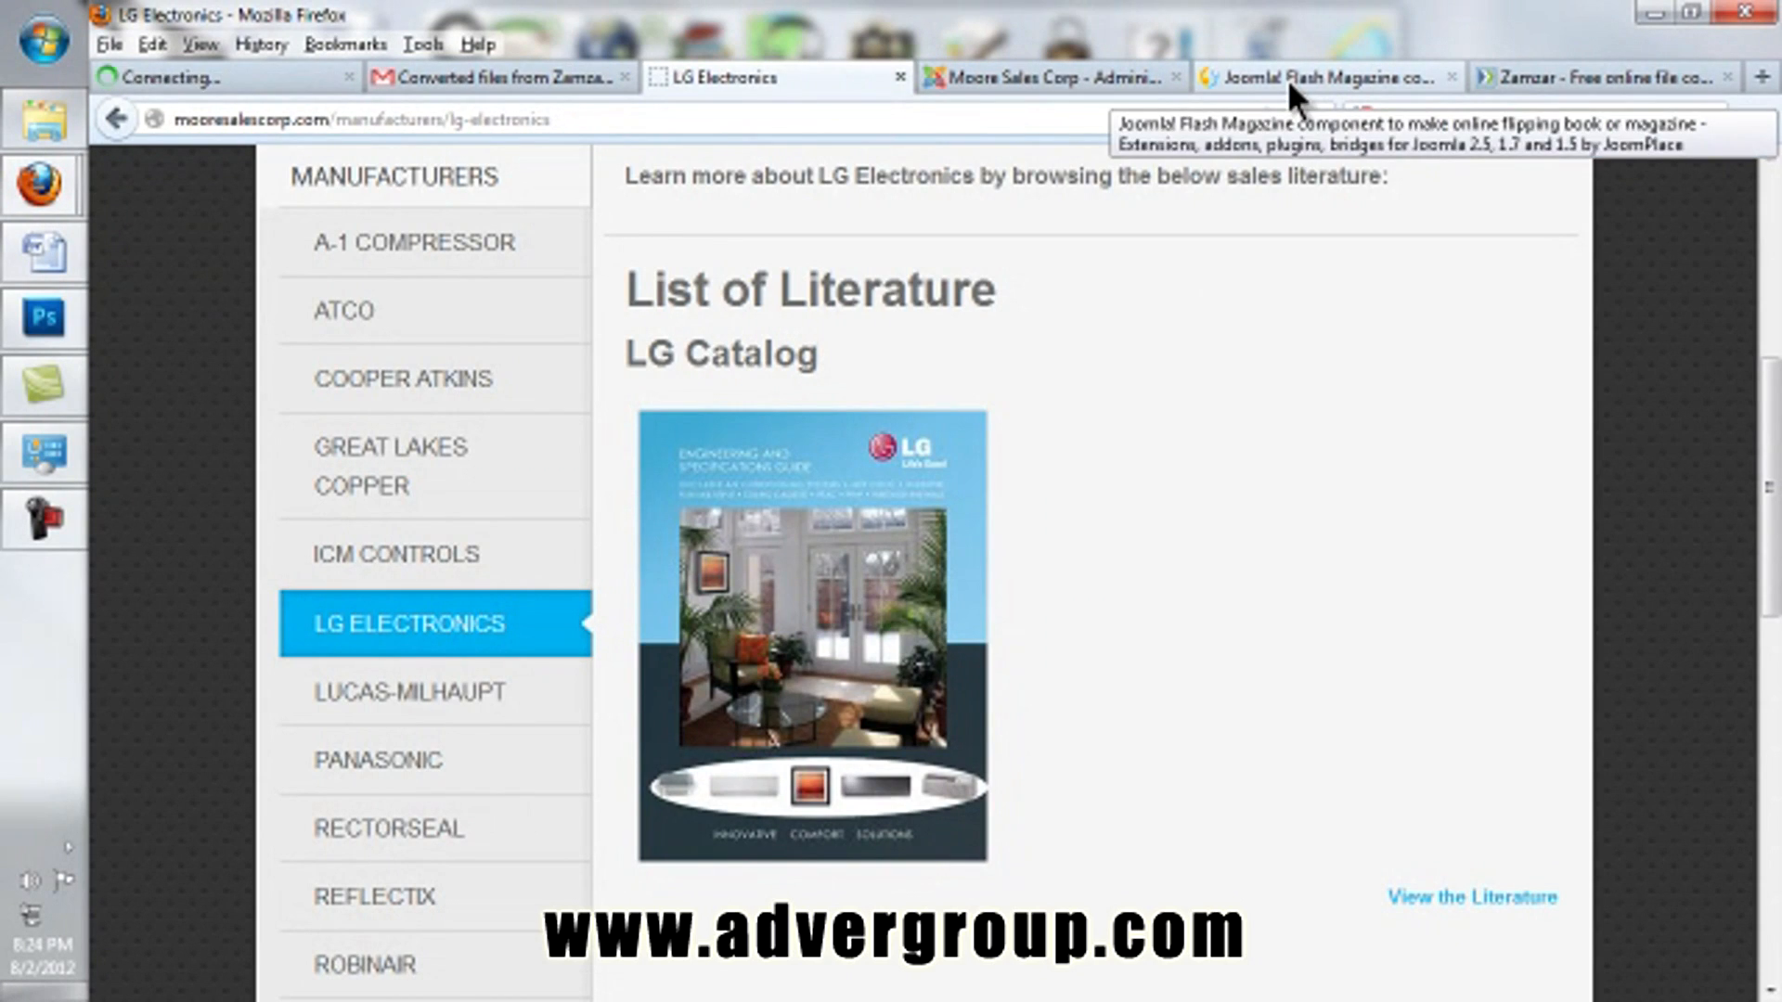
# Step: View the JoomPlace page for Flash Magazine Deluxe and log in to the Moore Sales Corp Joomla administration with the prefilled credentials
pyautogui.click(1288, 80)
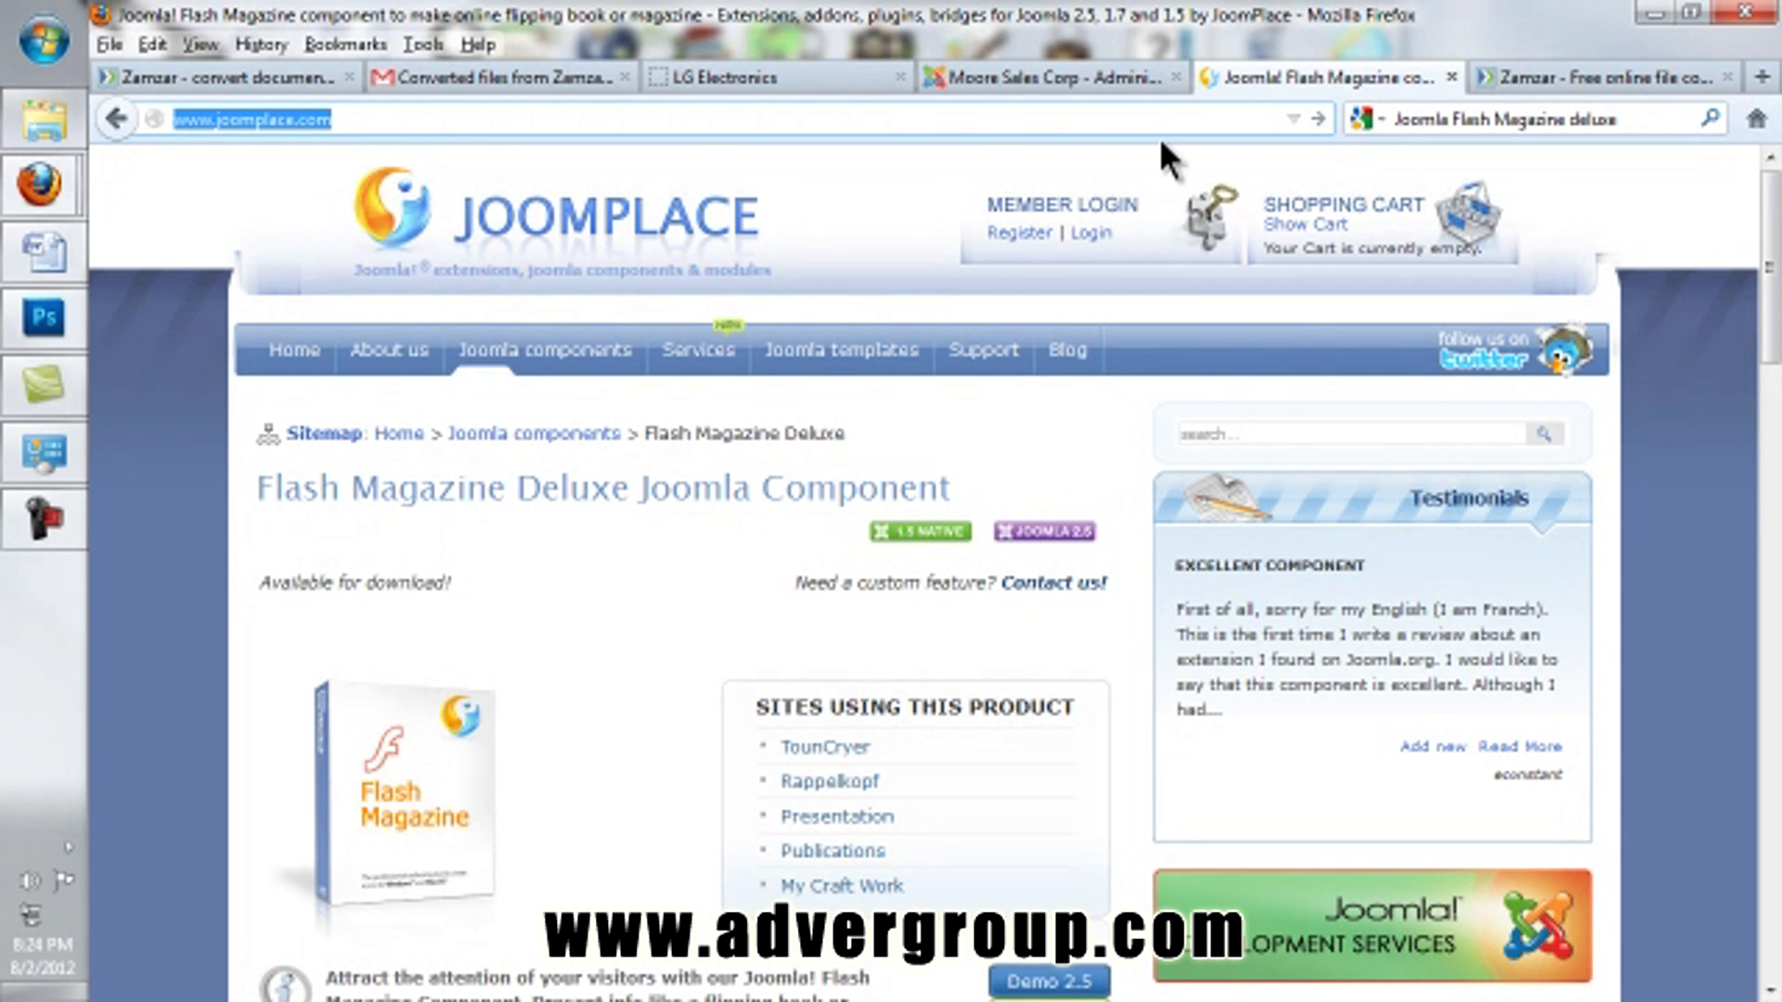
pyautogui.click(1048, 74)
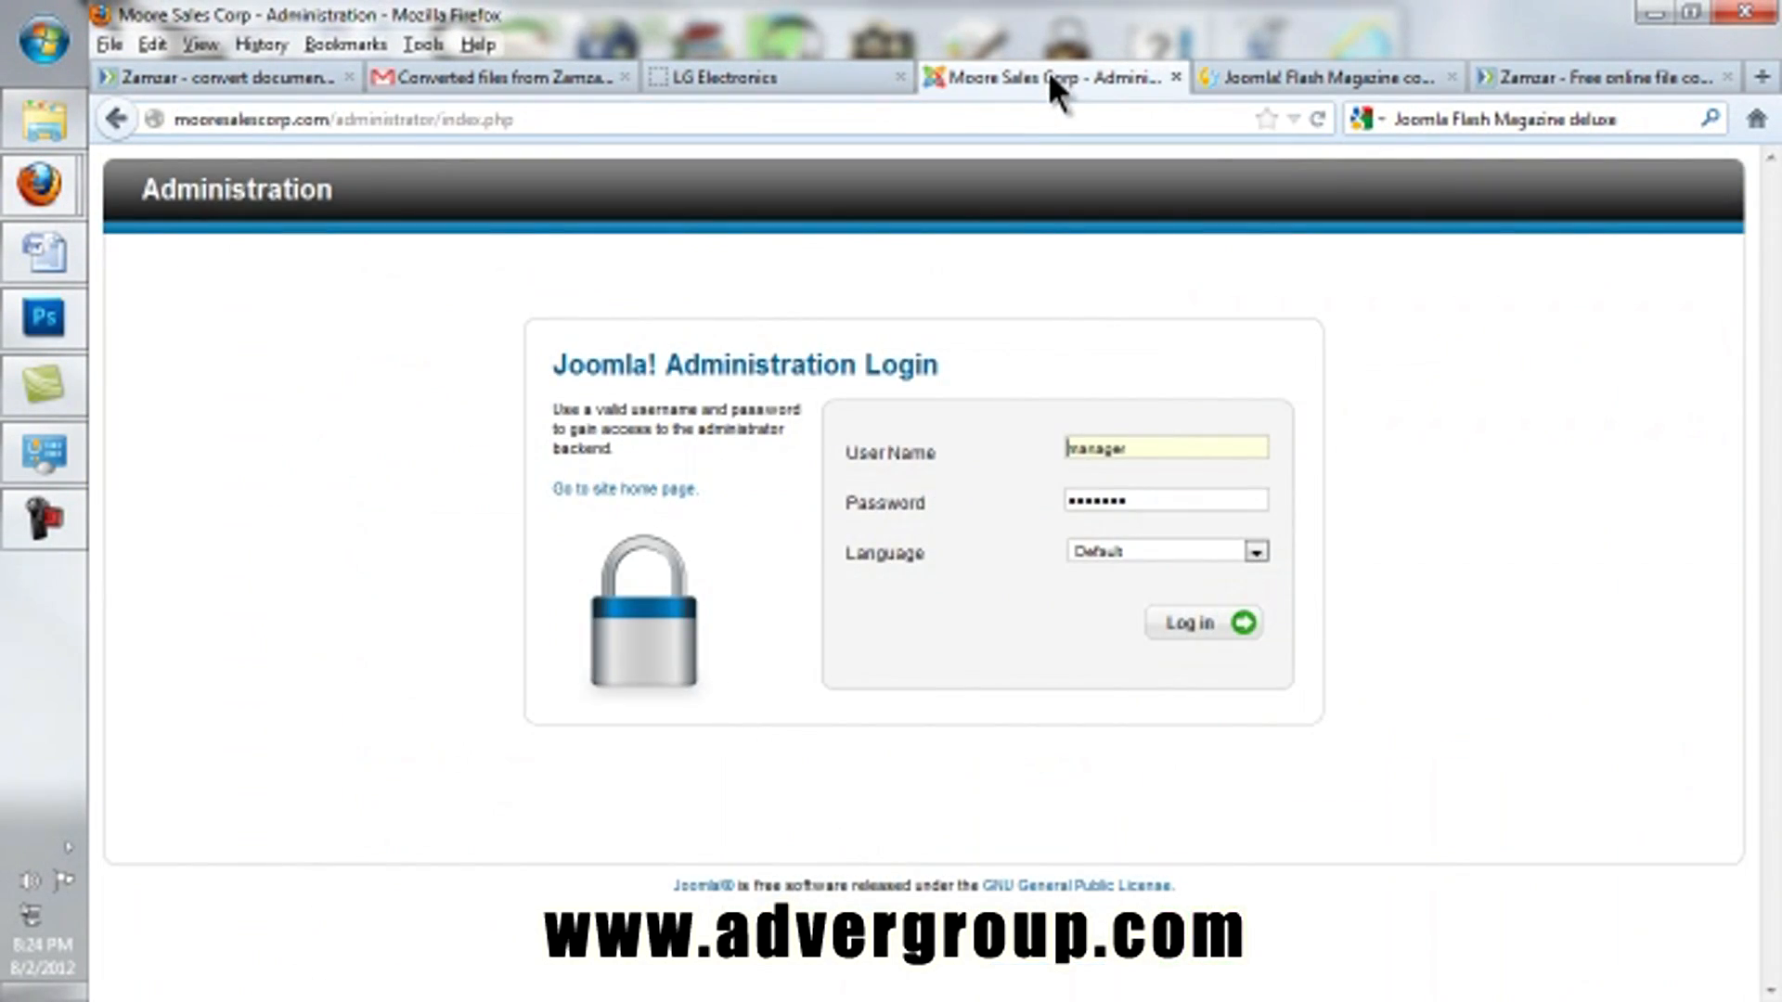
pyautogui.click(1189, 623)
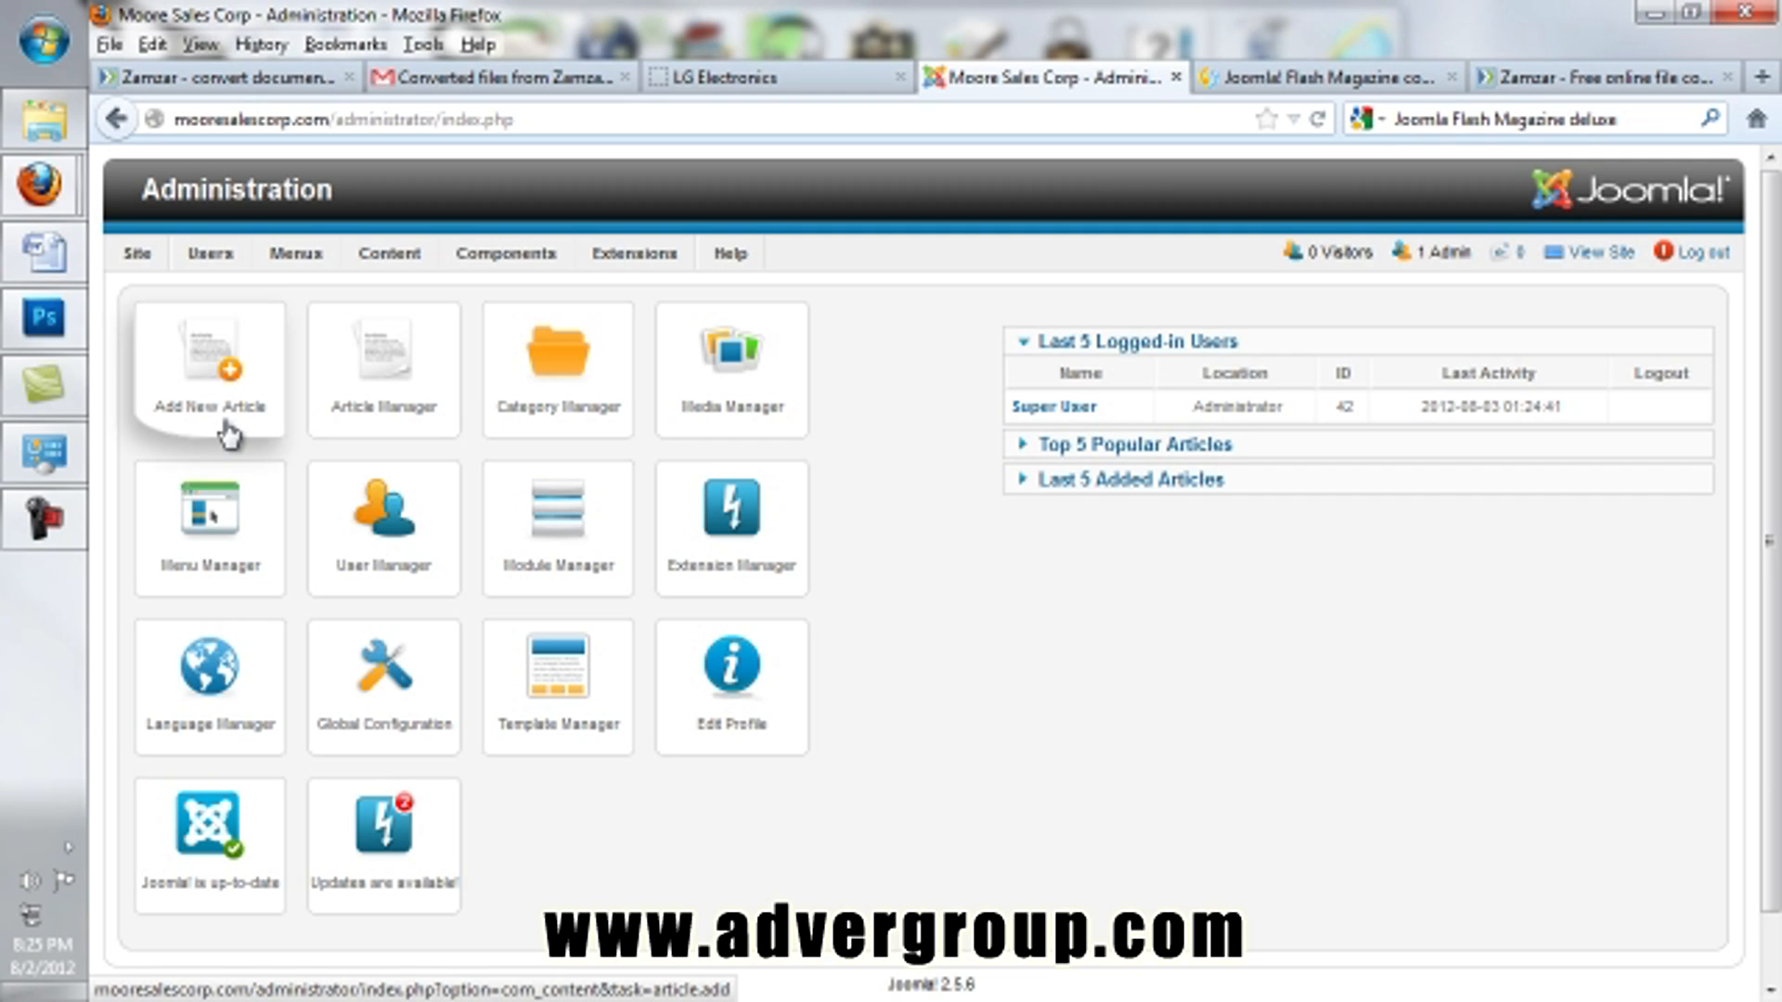
# Step: Open the Flash Magazine Deluxe component in the Joomla administration
pyautogui.moveTo(656, 251)
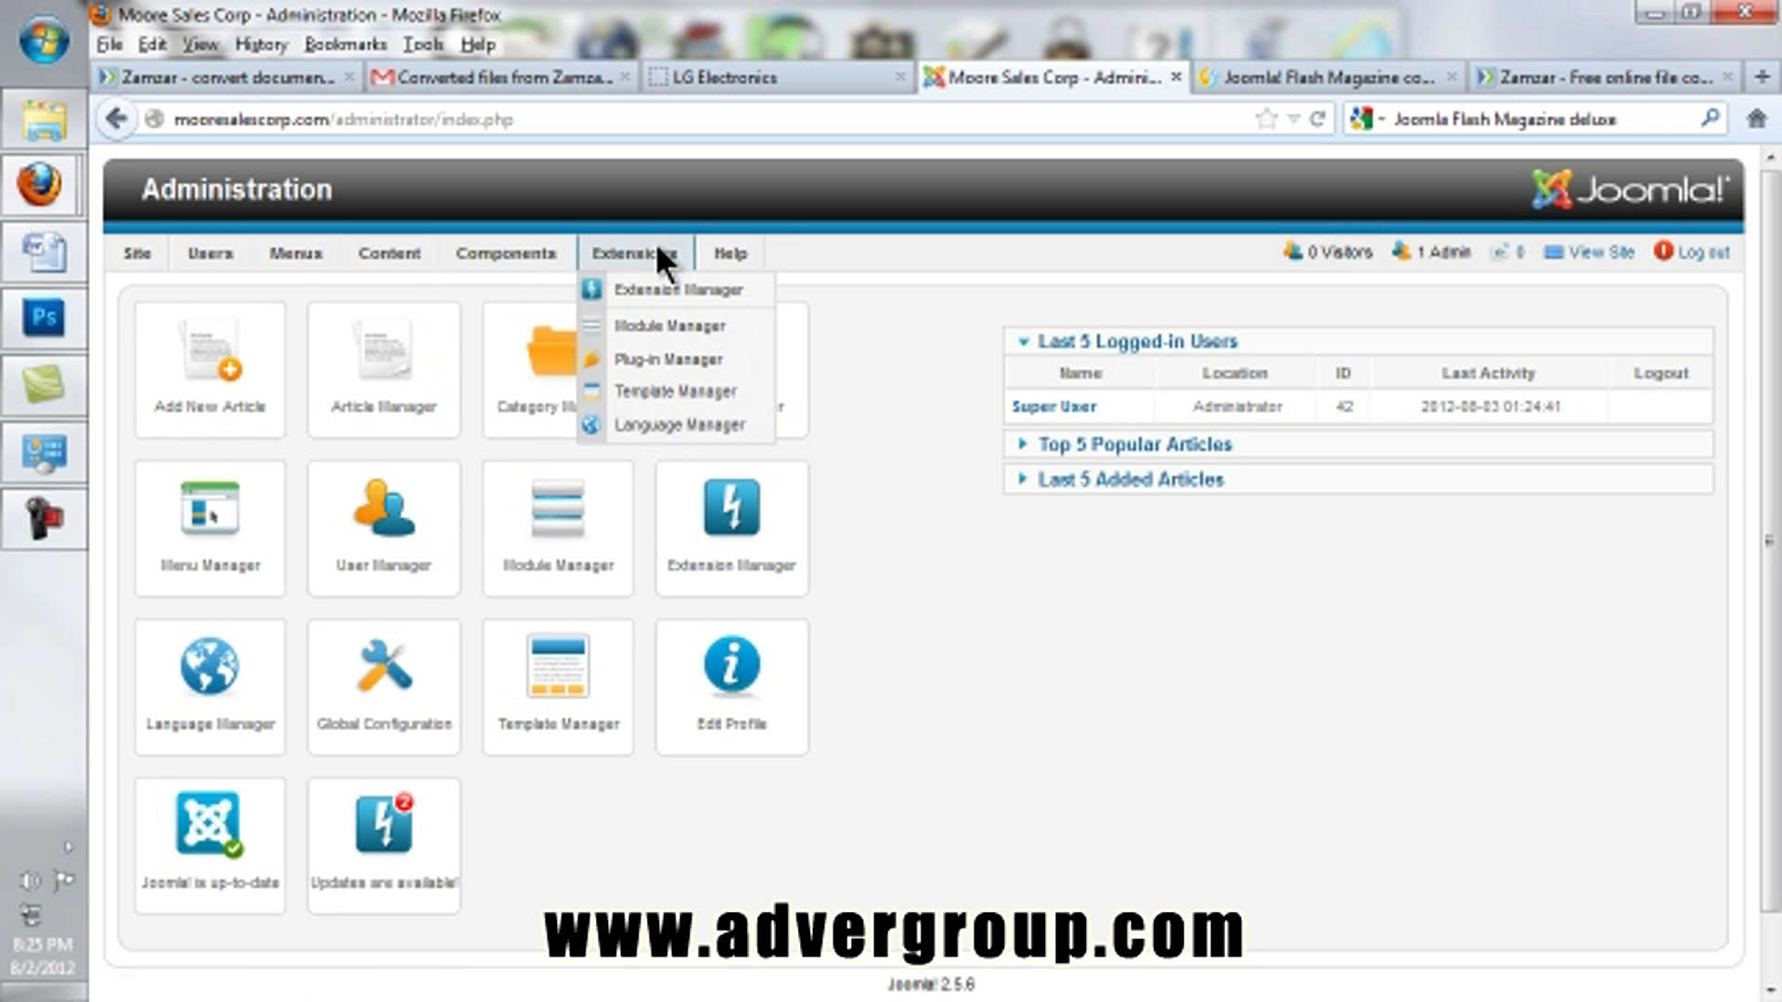
pyautogui.moveTo(514, 260)
pyautogui.moveTo(506, 362)
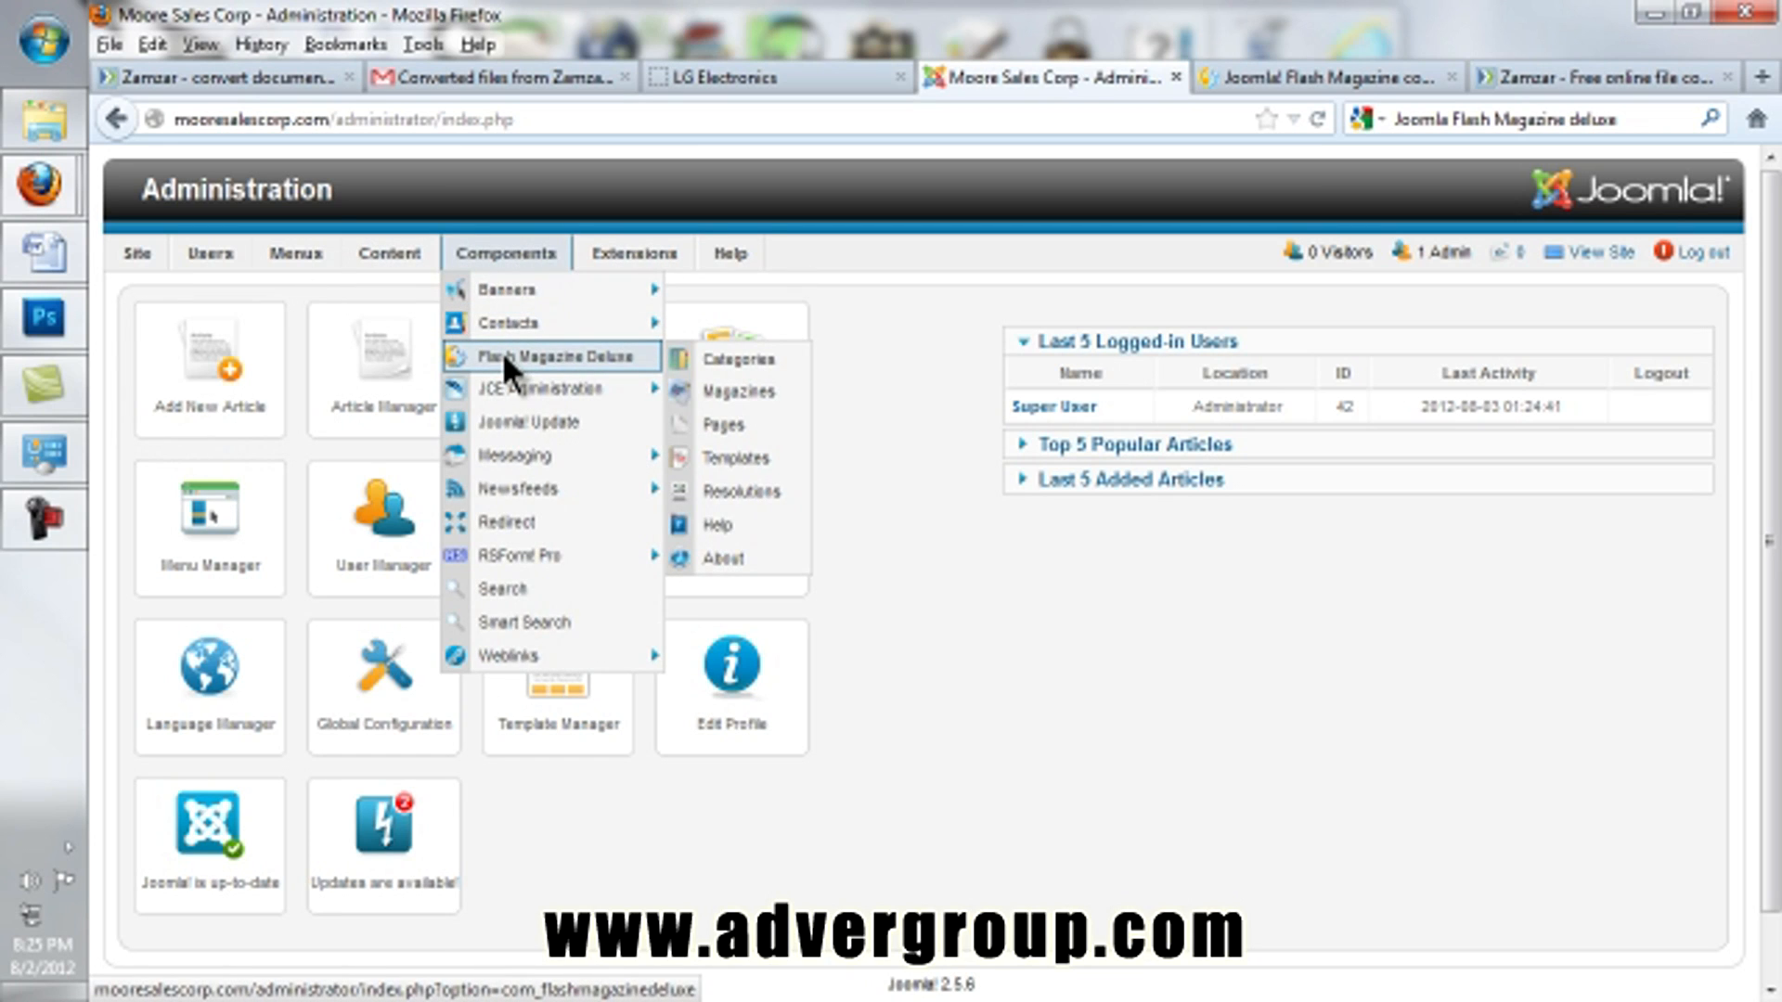
pyautogui.click(568, 358)
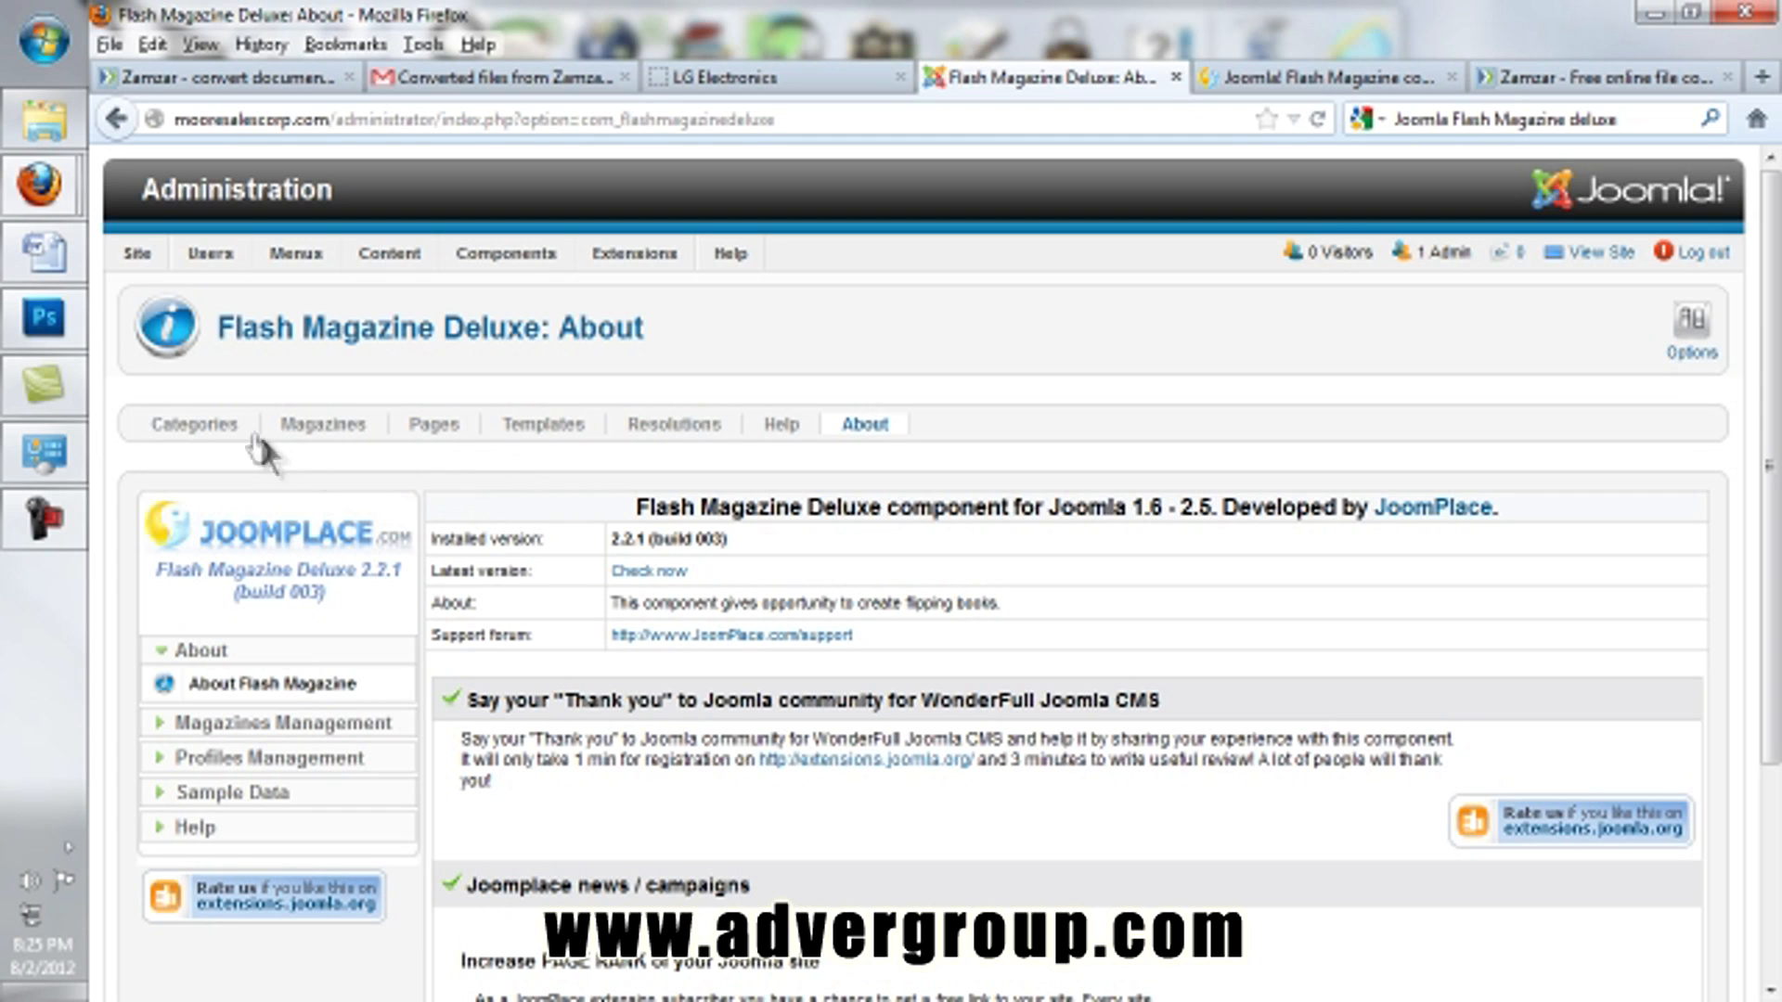
# Step: Review the list of magazine categories in Flash Magazine Deluxe
pyautogui.click(225, 430)
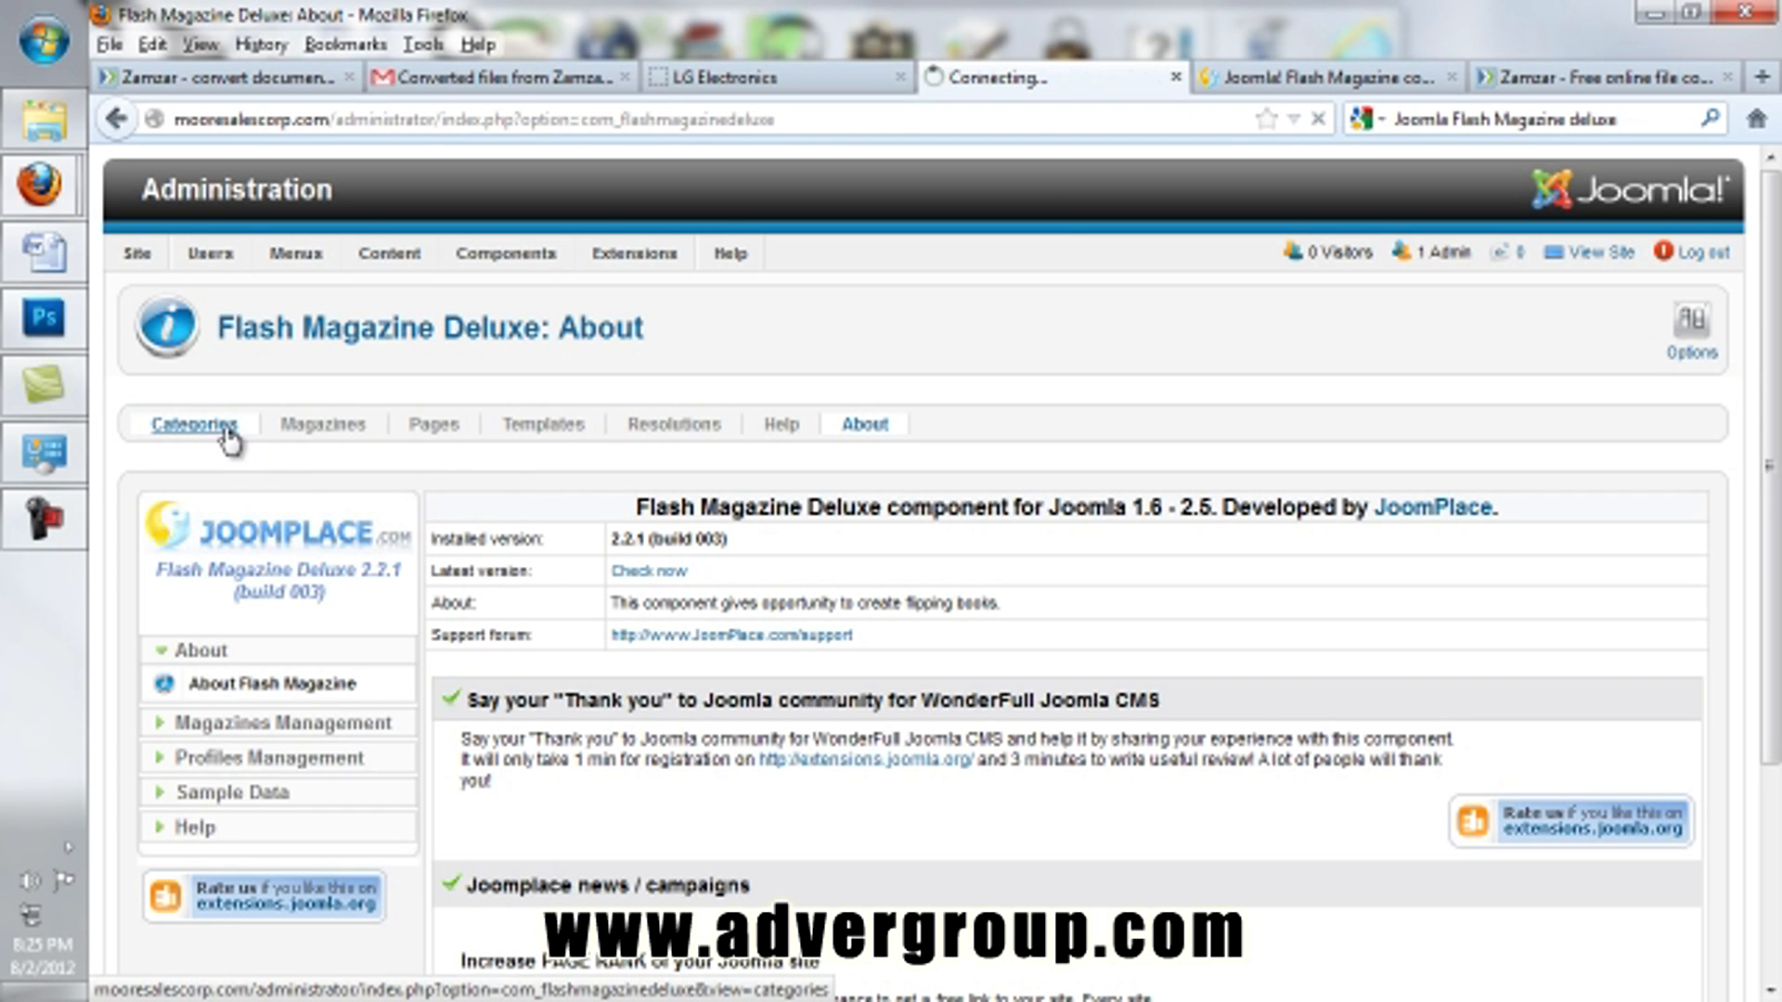
pyautogui.scroll(-5, 895, 520)
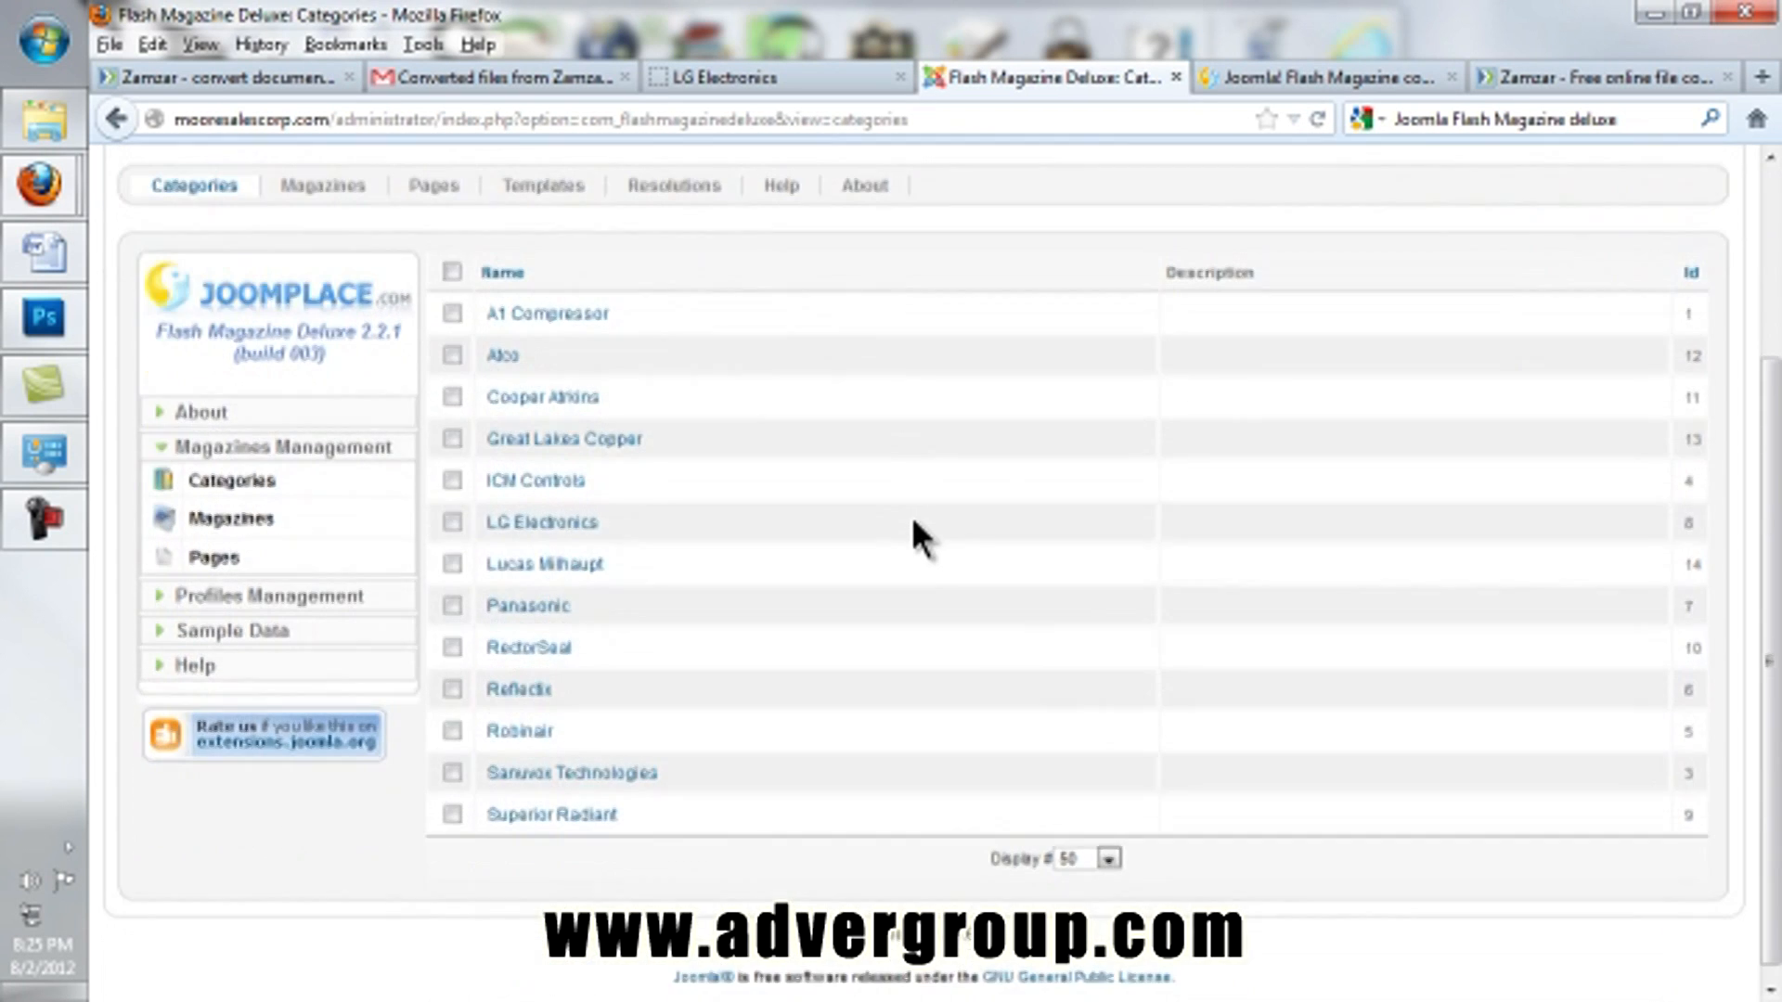
pyautogui.scroll(2, 912, 516)
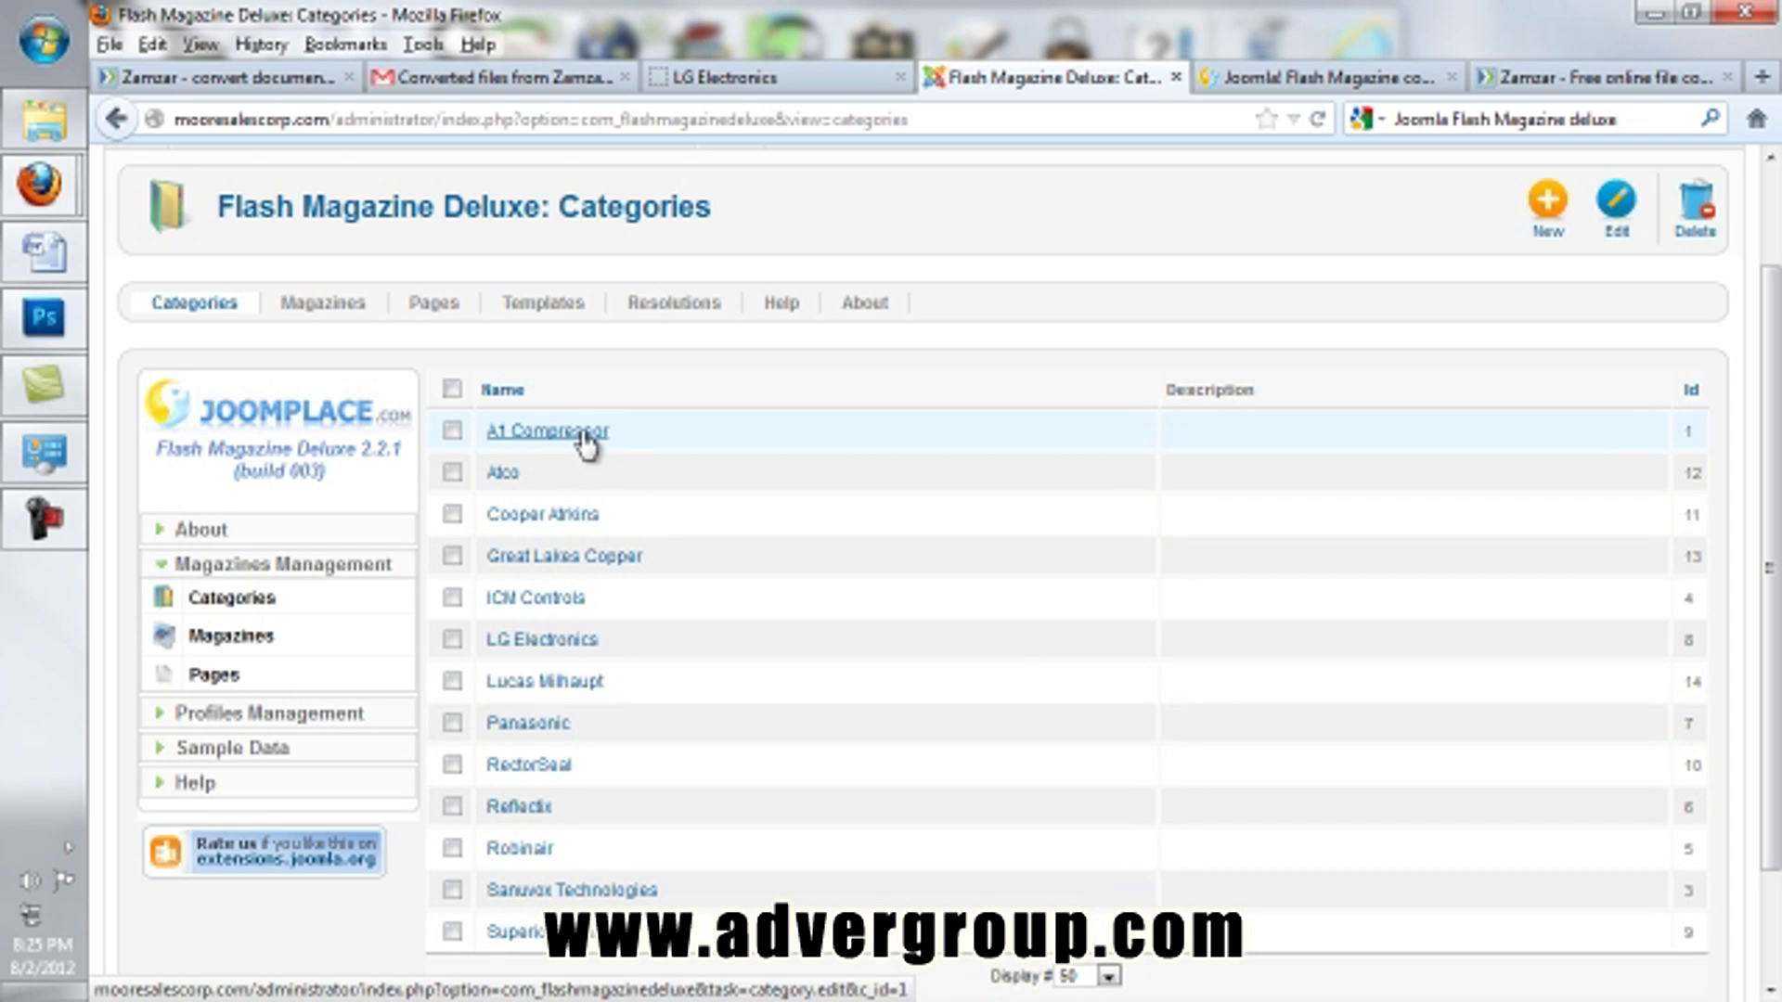
# Step: Review the list of magazines with their categories, page counts, templates and resolutions
pyautogui.click(325, 303)
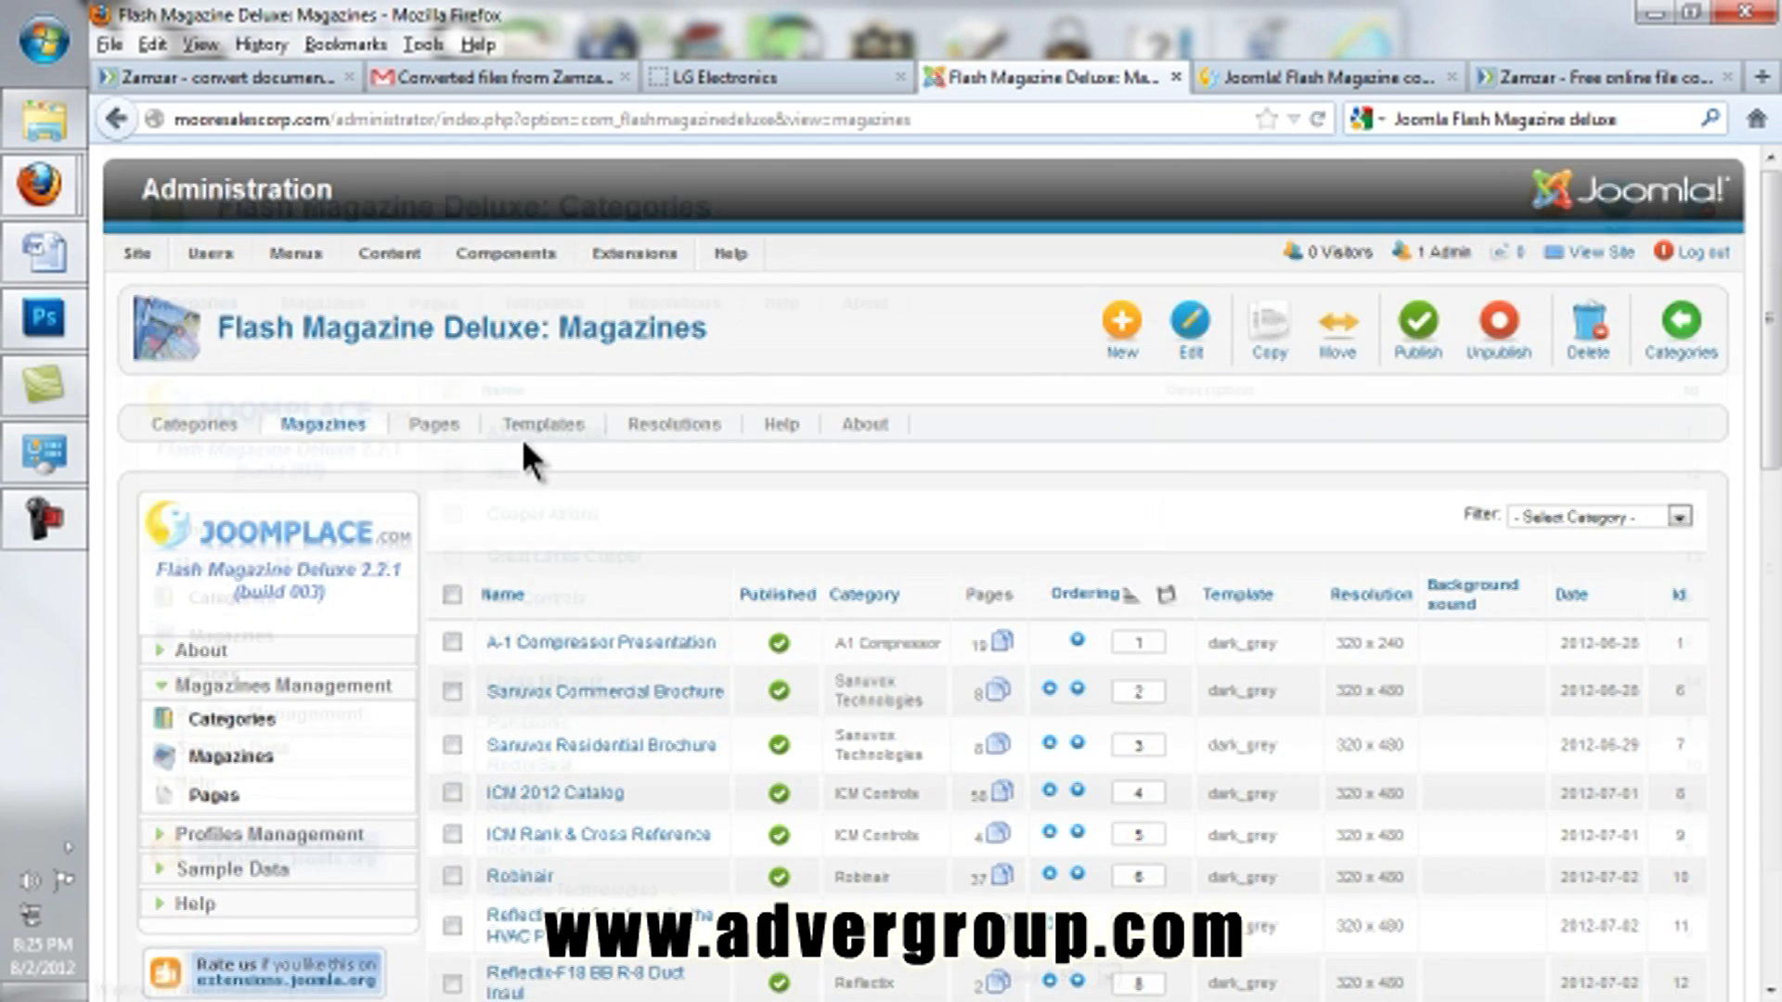
pyautogui.scroll(-5, 659, 531)
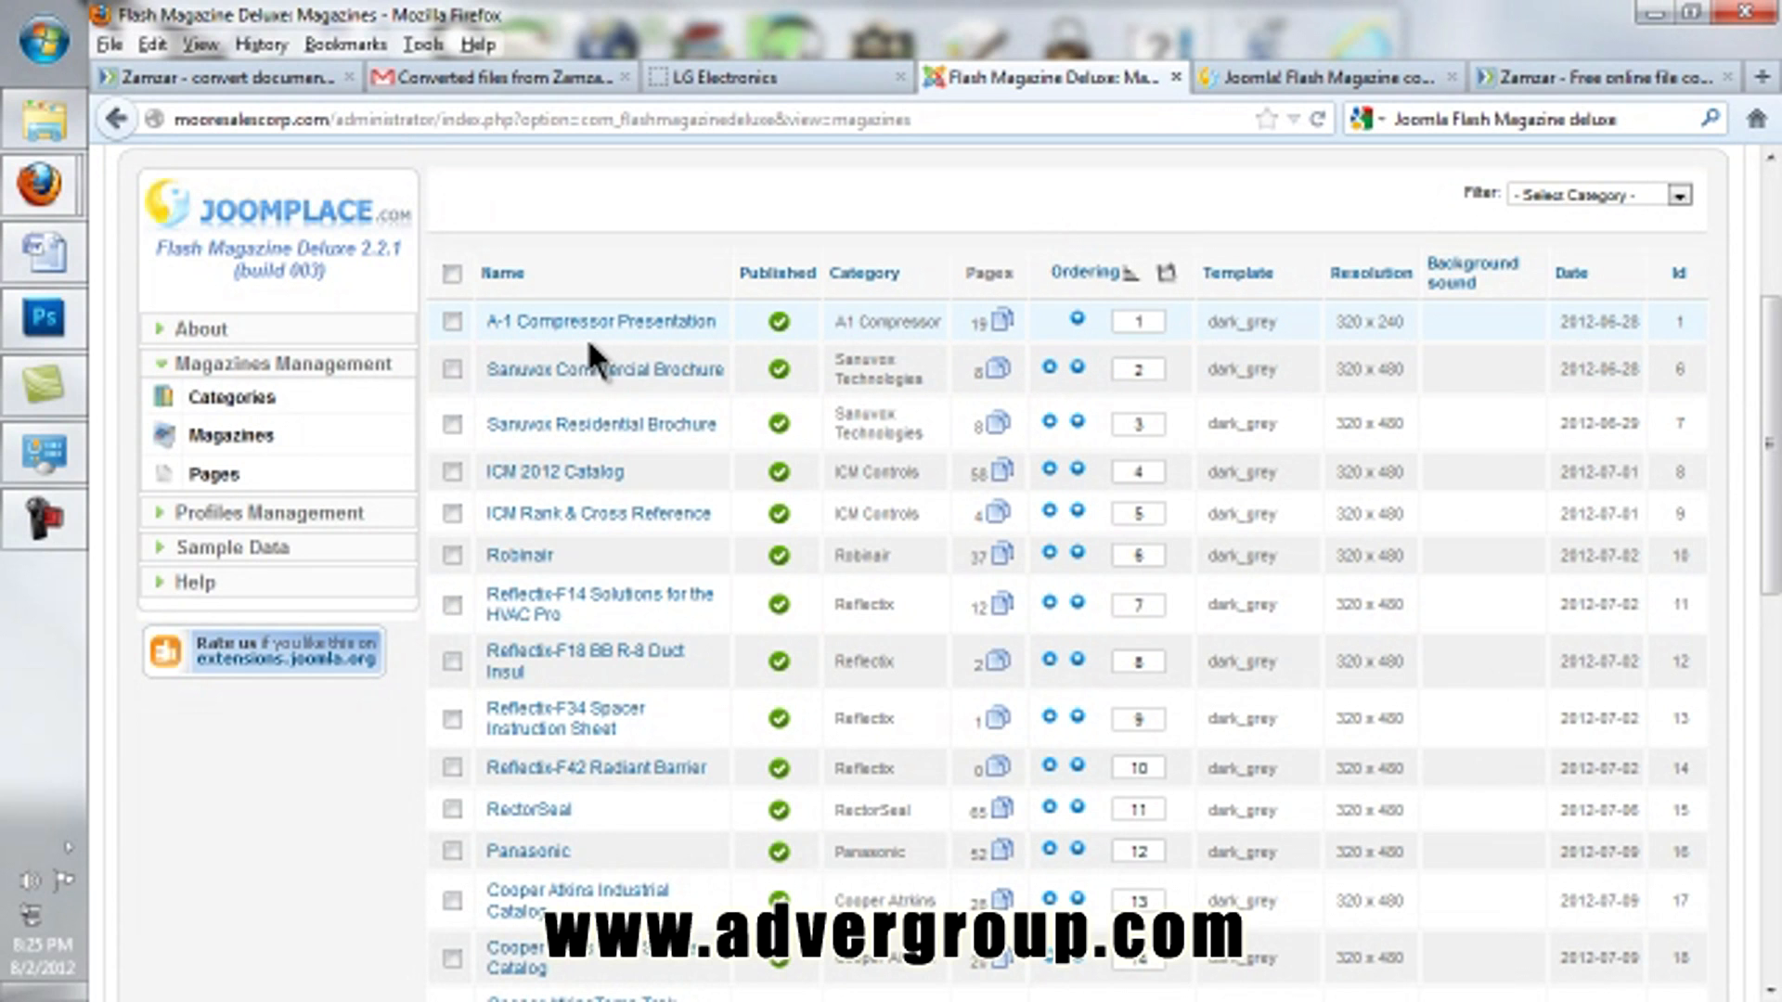
pyautogui.scroll(1, 588, 340)
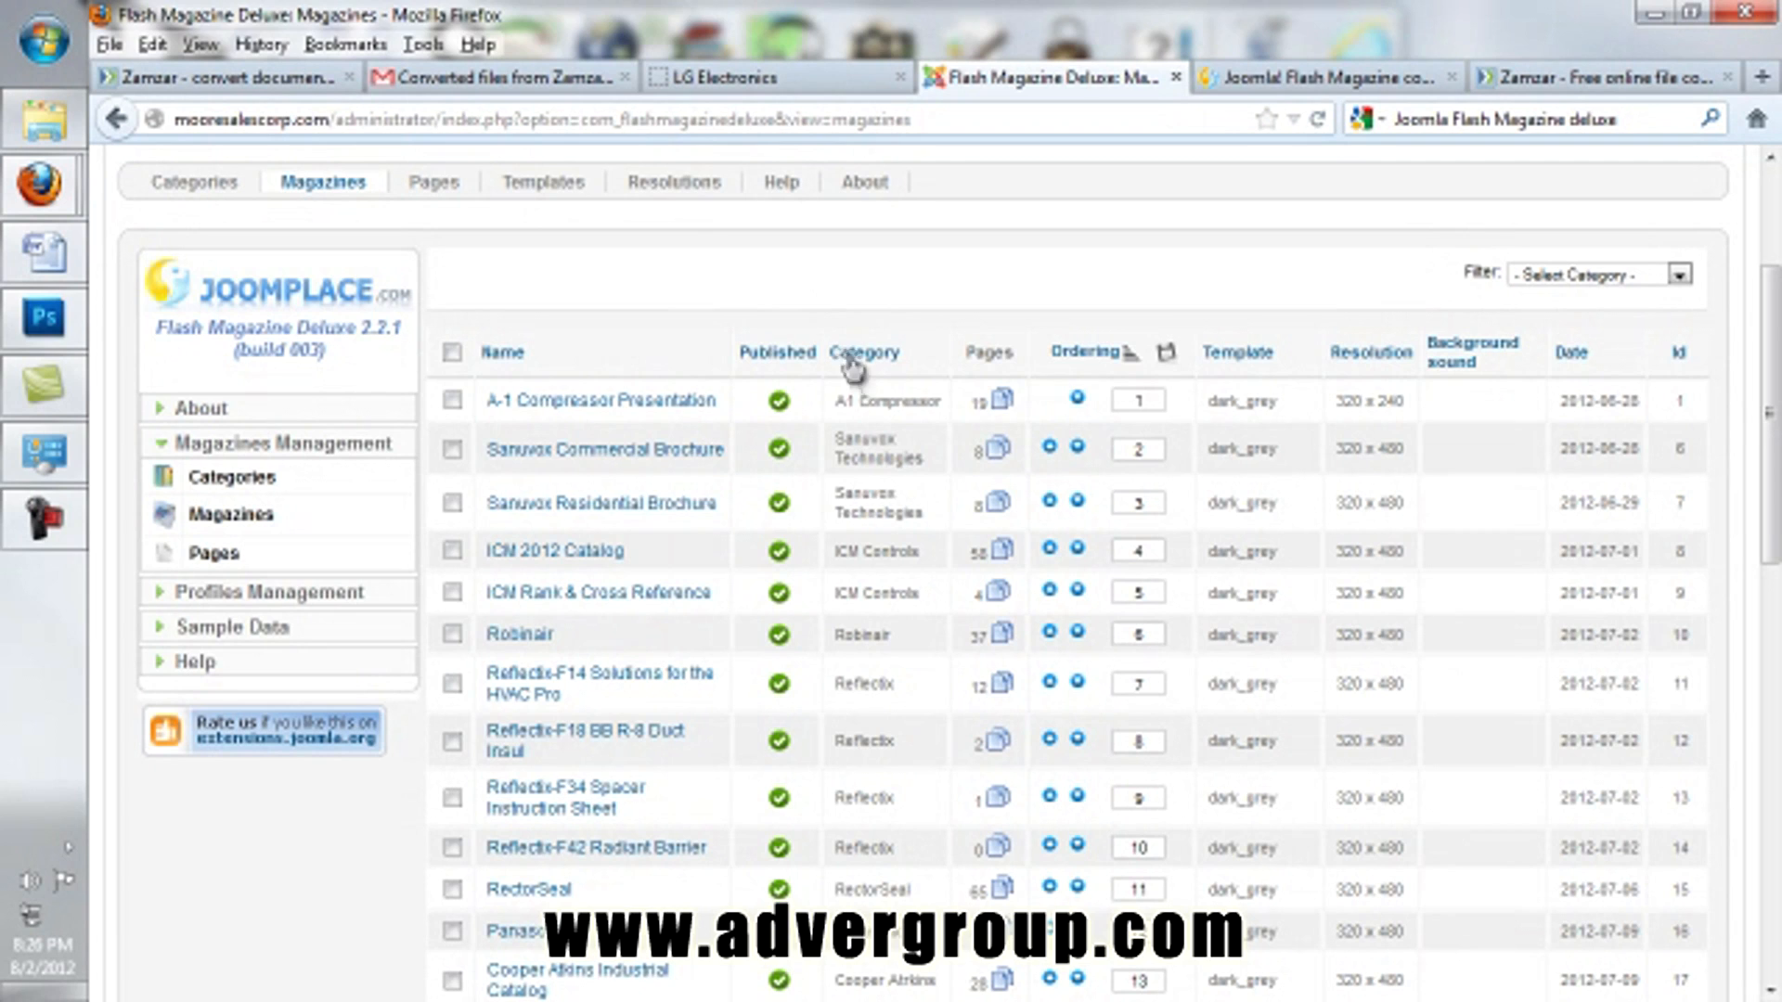
pyautogui.moveTo(568, 443)
pyautogui.scroll(3, 717, 653)
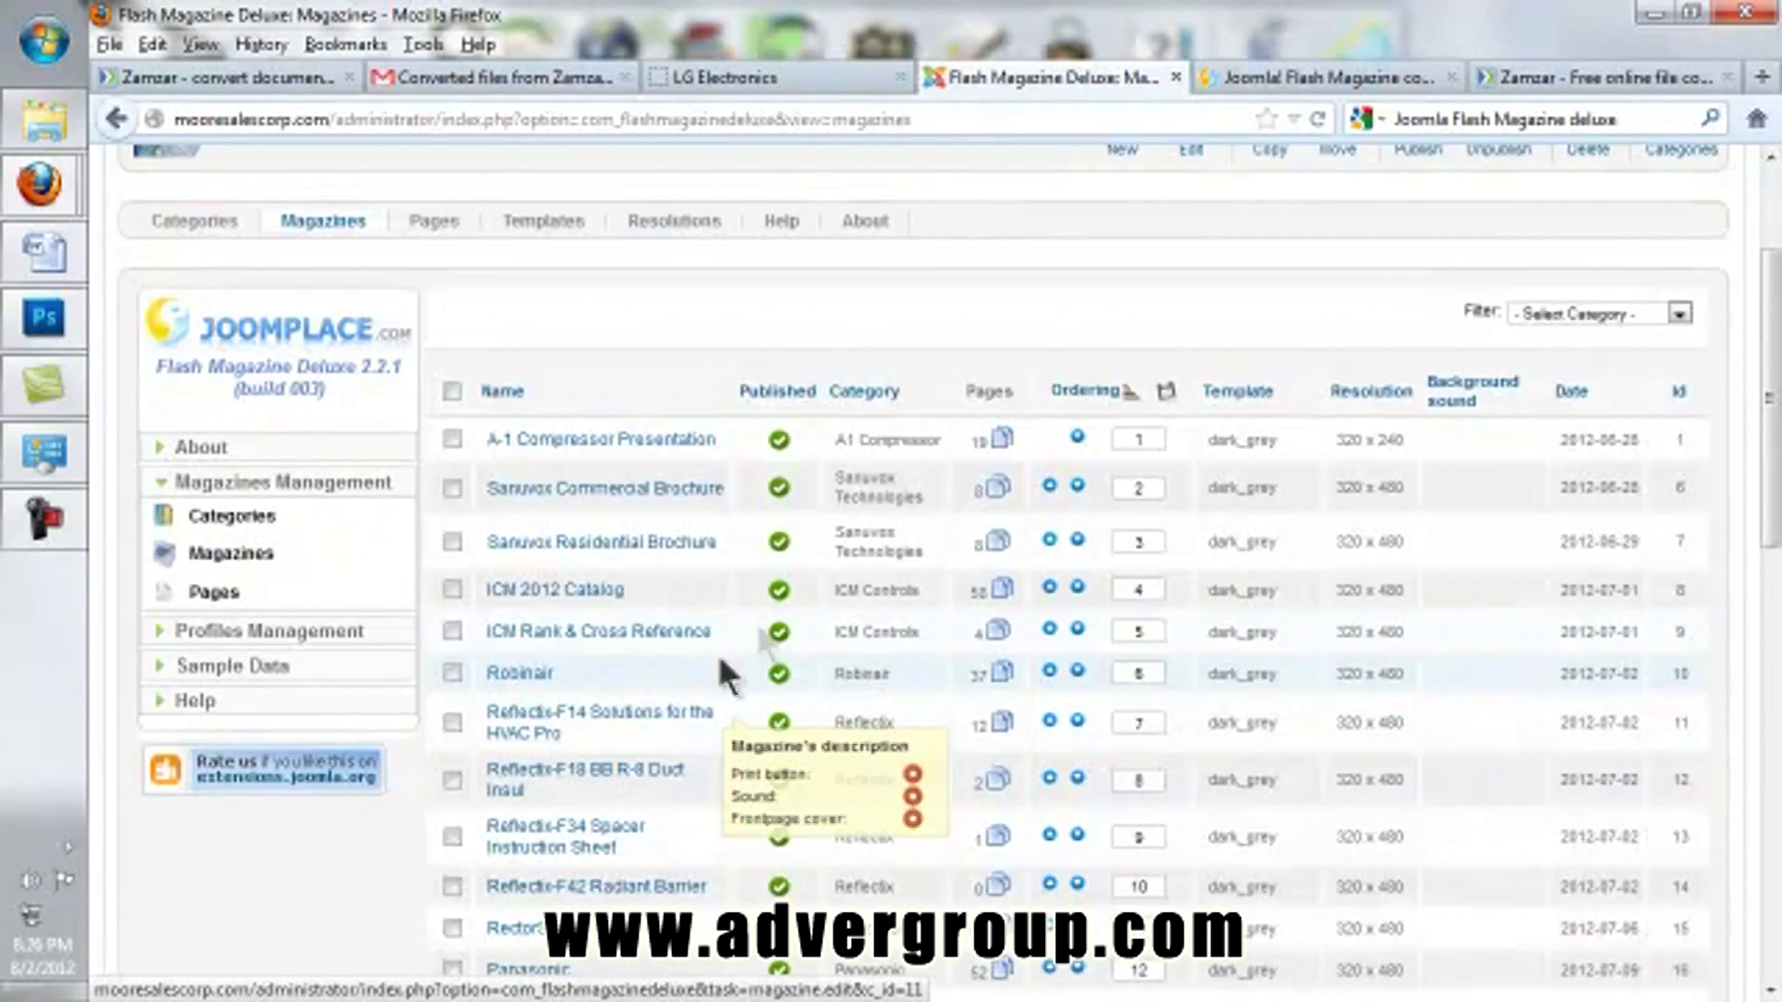
pyautogui.scroll(1, 1006, 468)
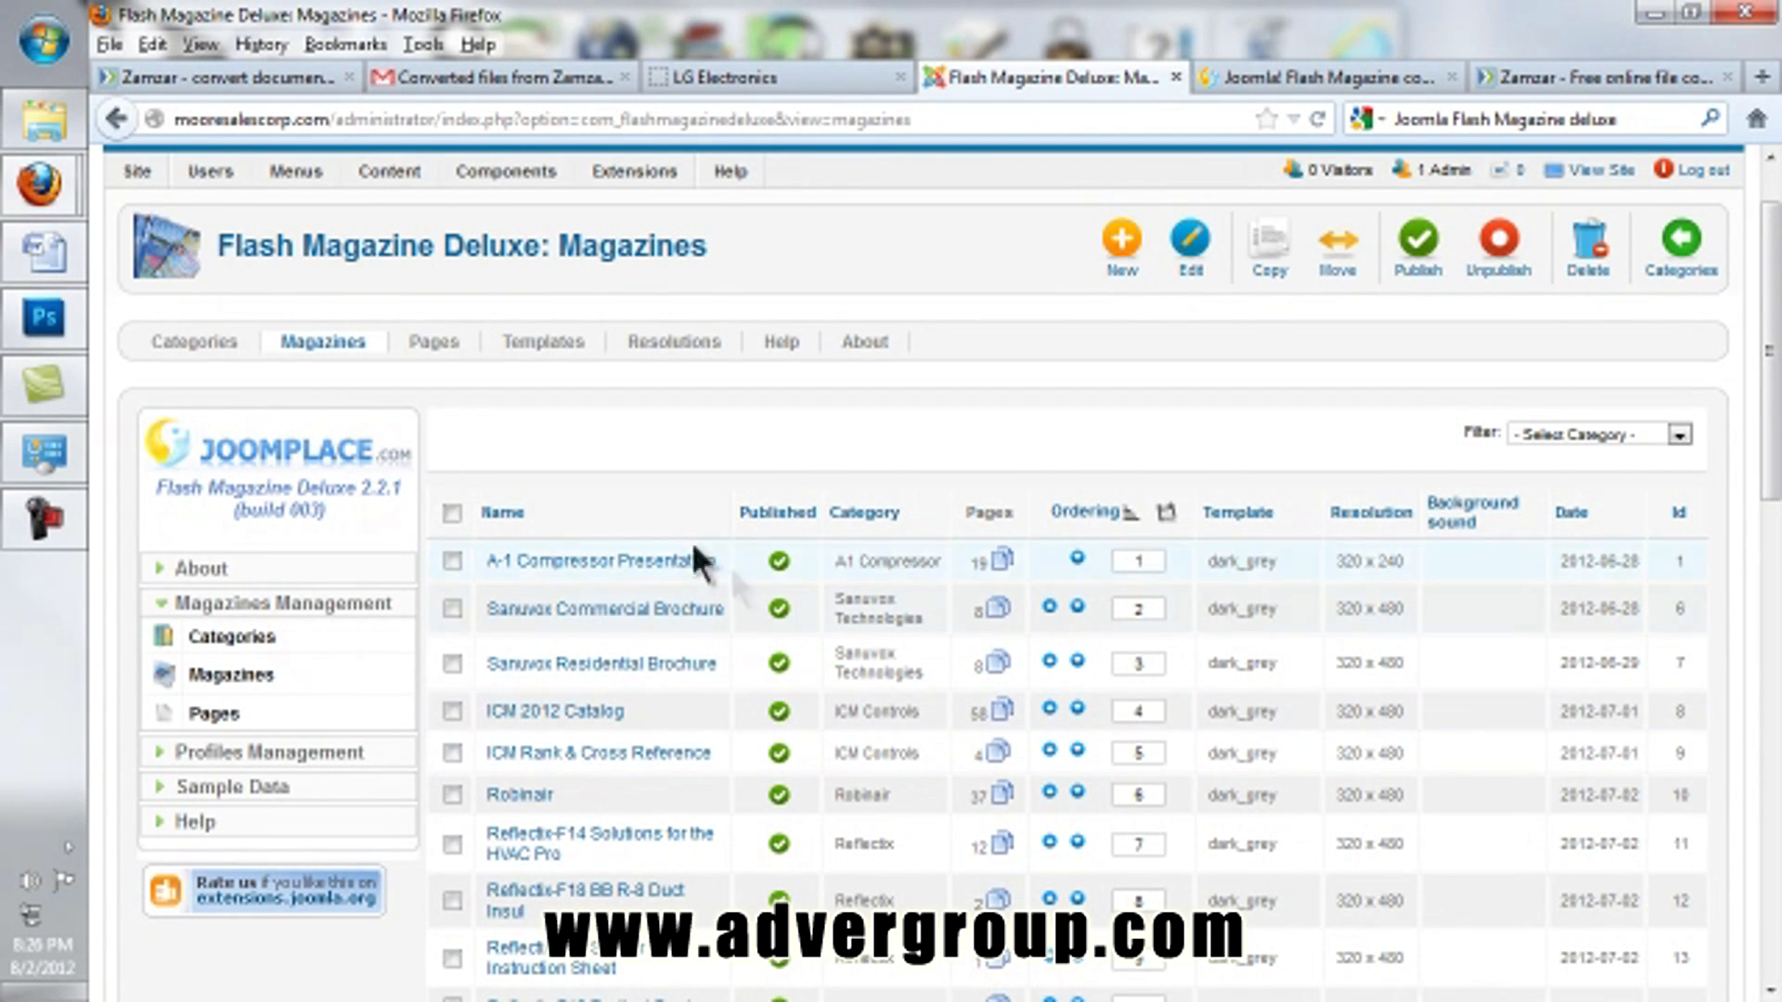
# Step: Review the list of individual magazine pages, their image files and the magazines they belong to
pyautogui.click(433, 346)
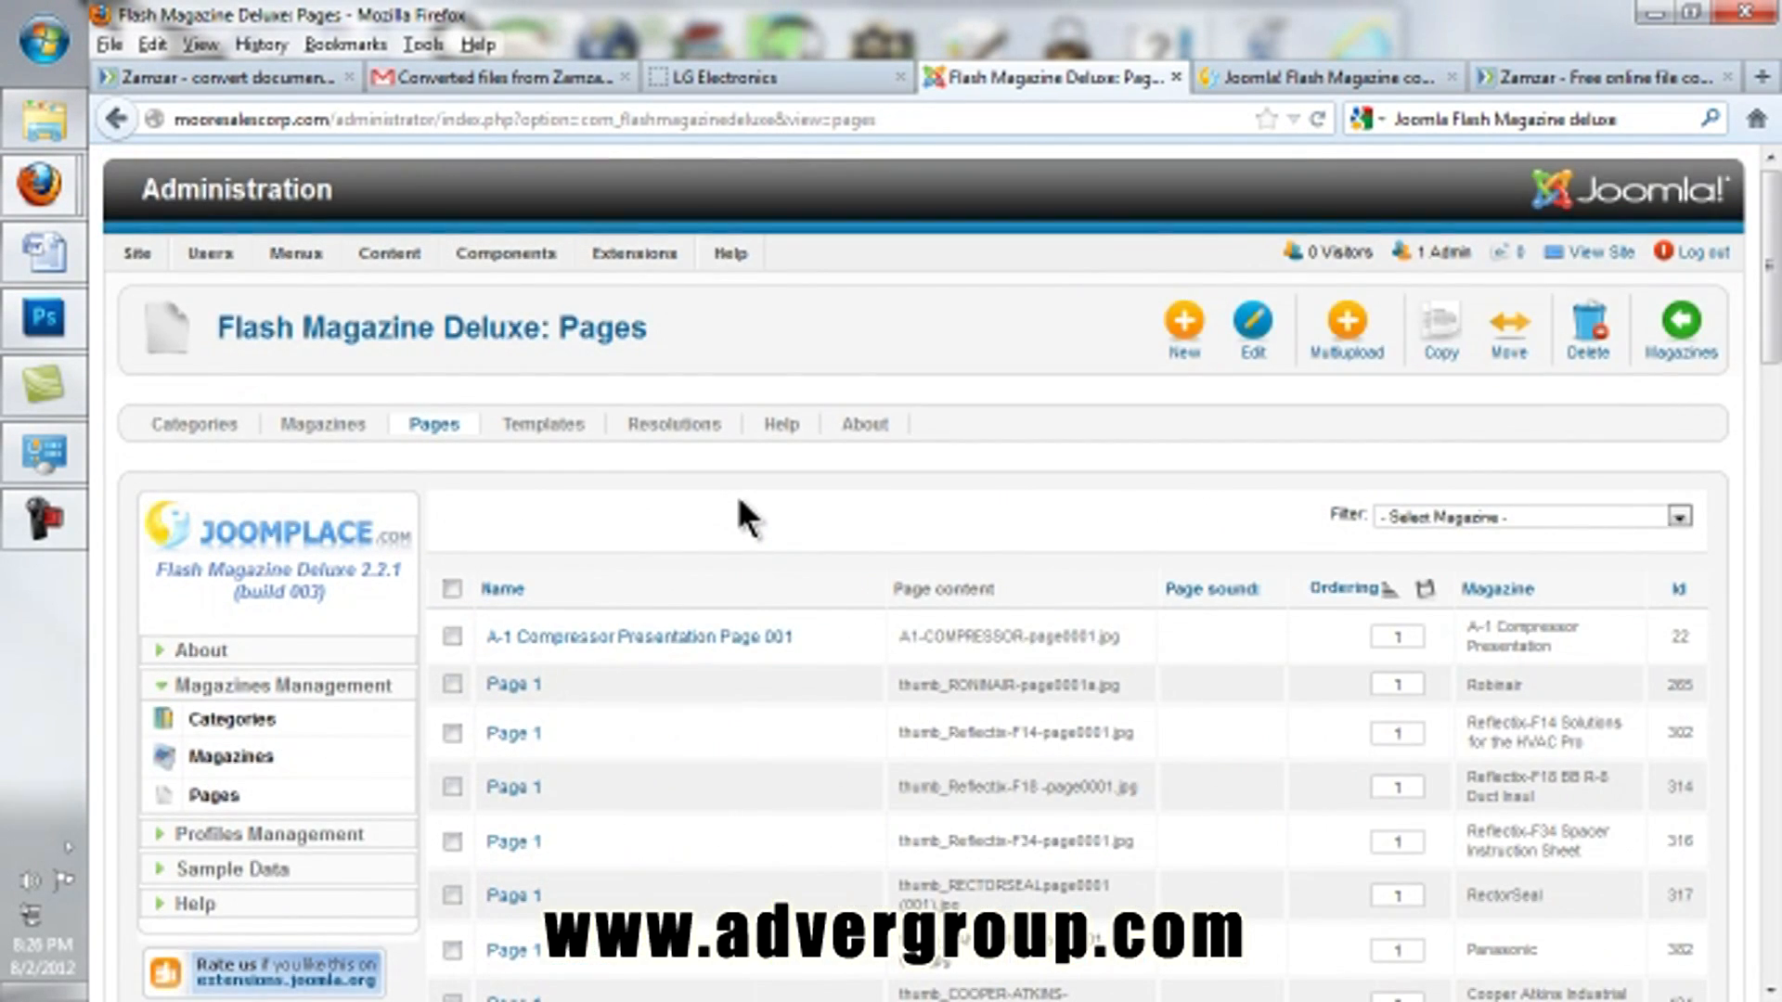
pyautogui.scroll(-20, 741, 502)
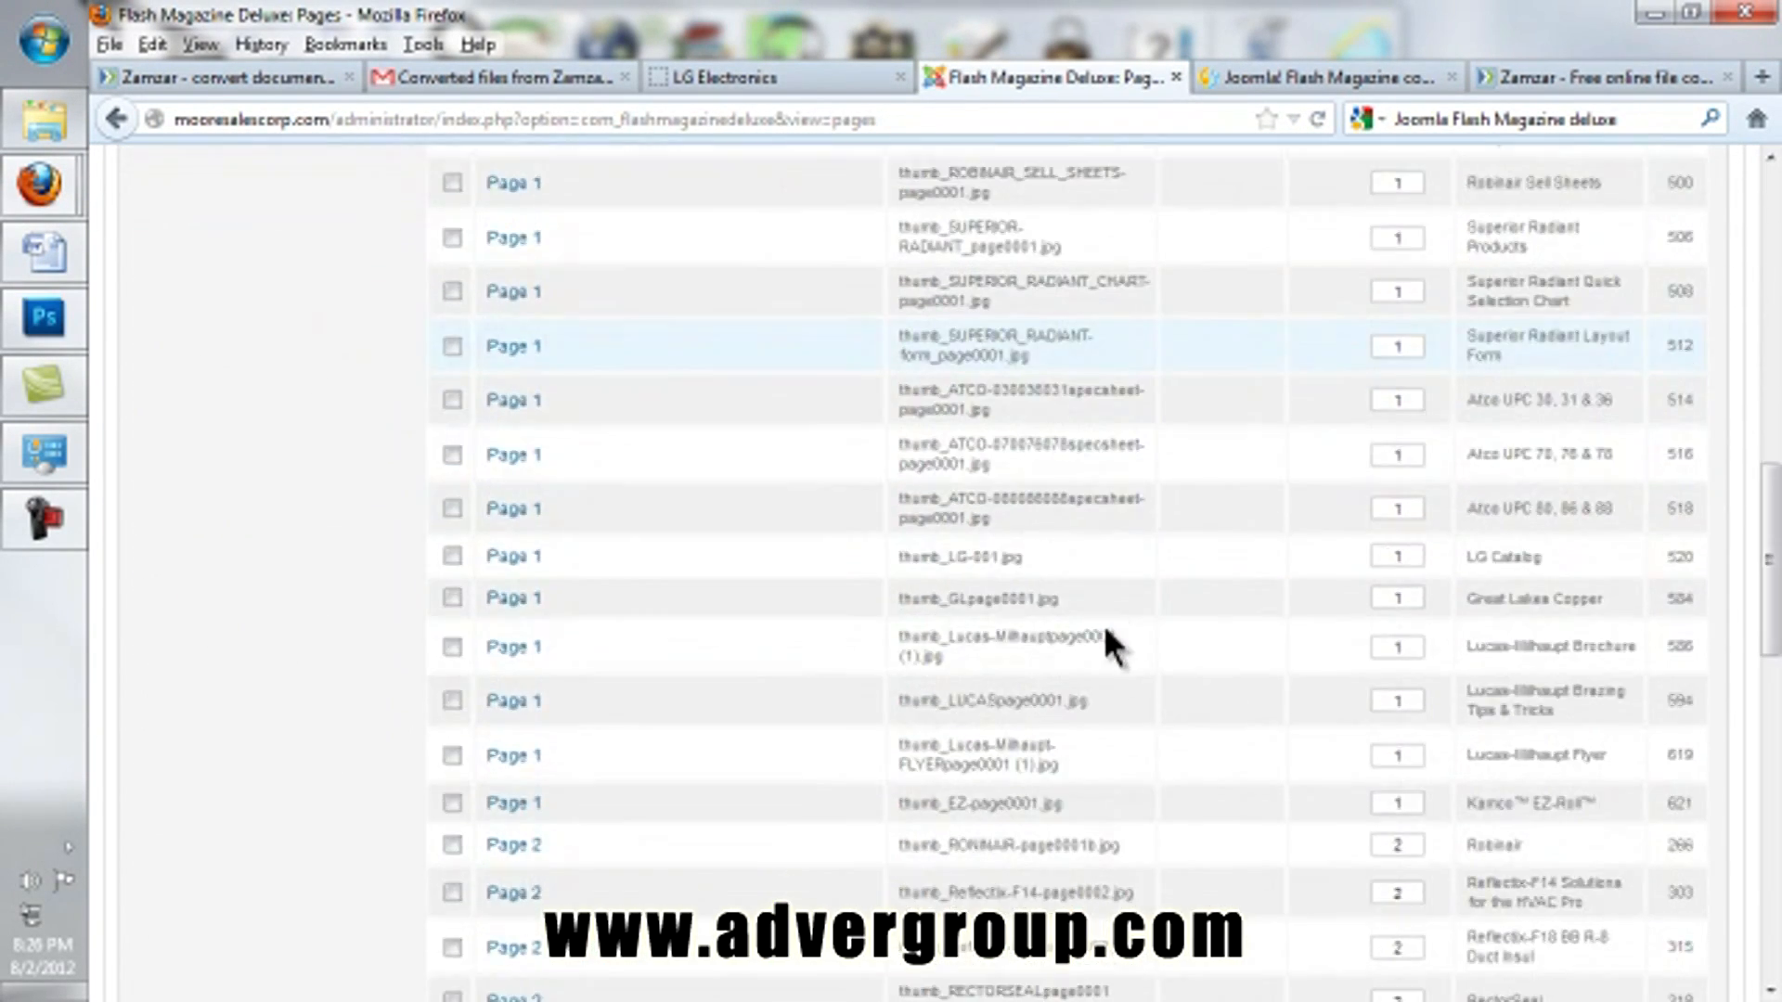
pyautogui.scroll(-10, 1104, 625)
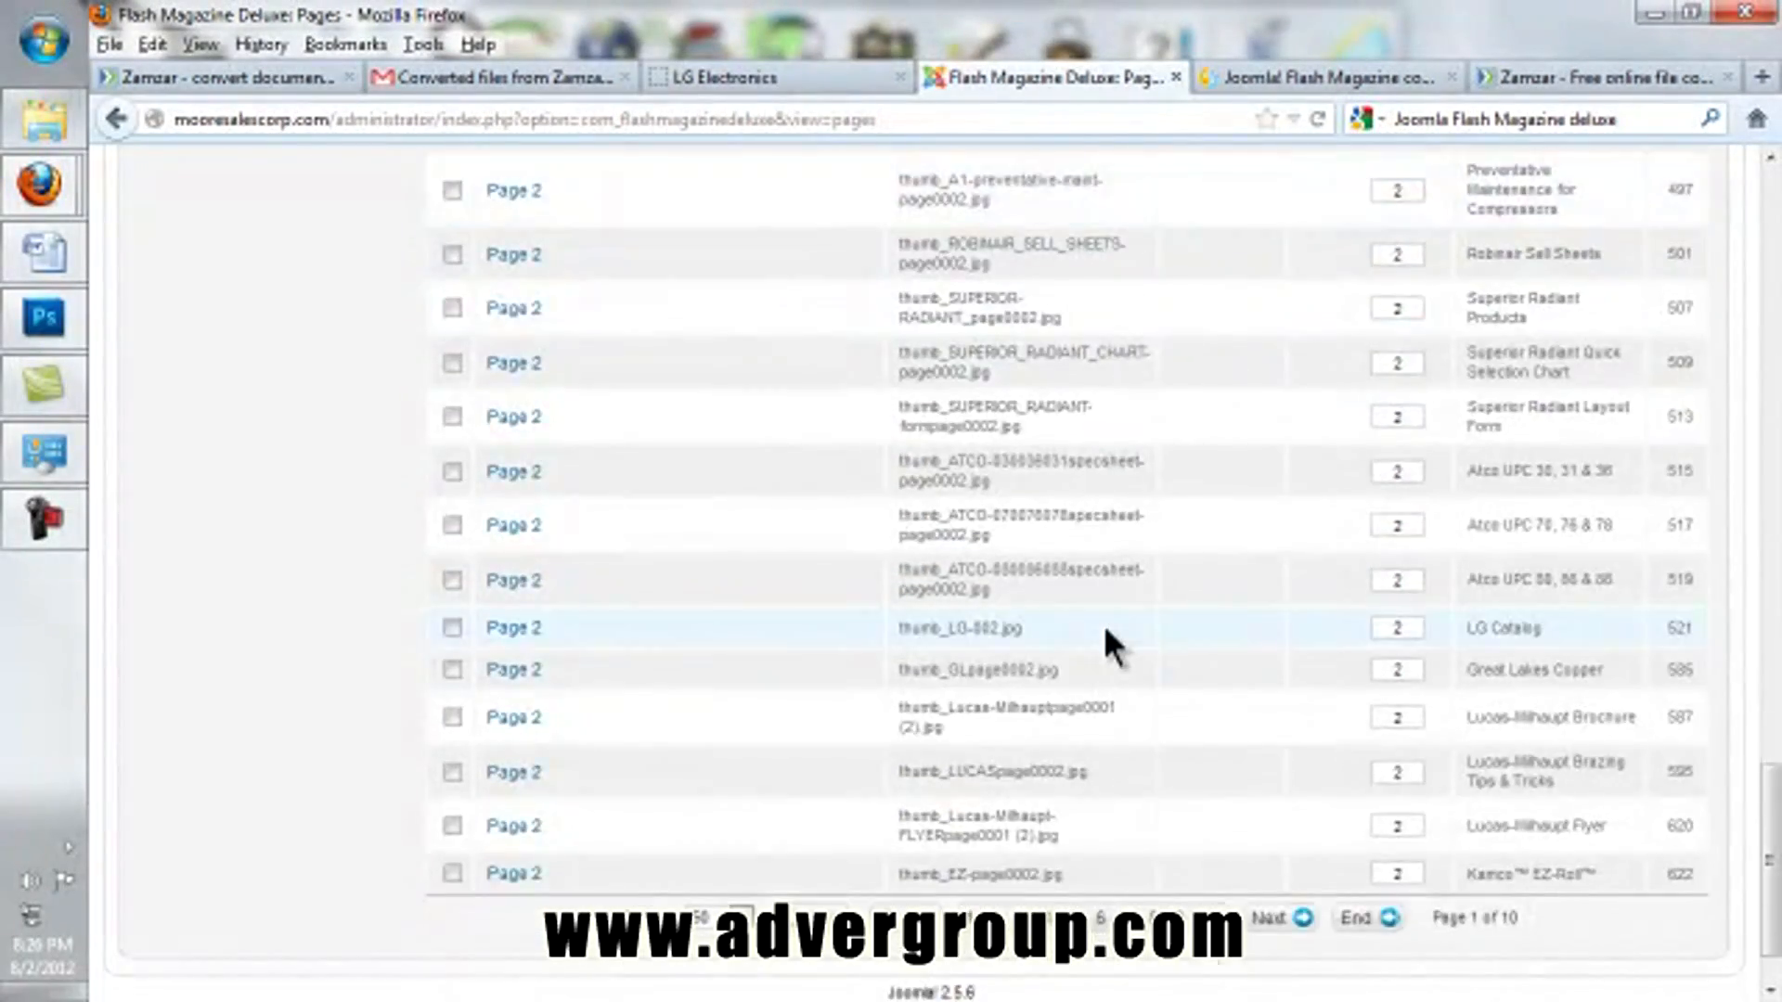
pyautogui.scroll(20, 1104, 626)
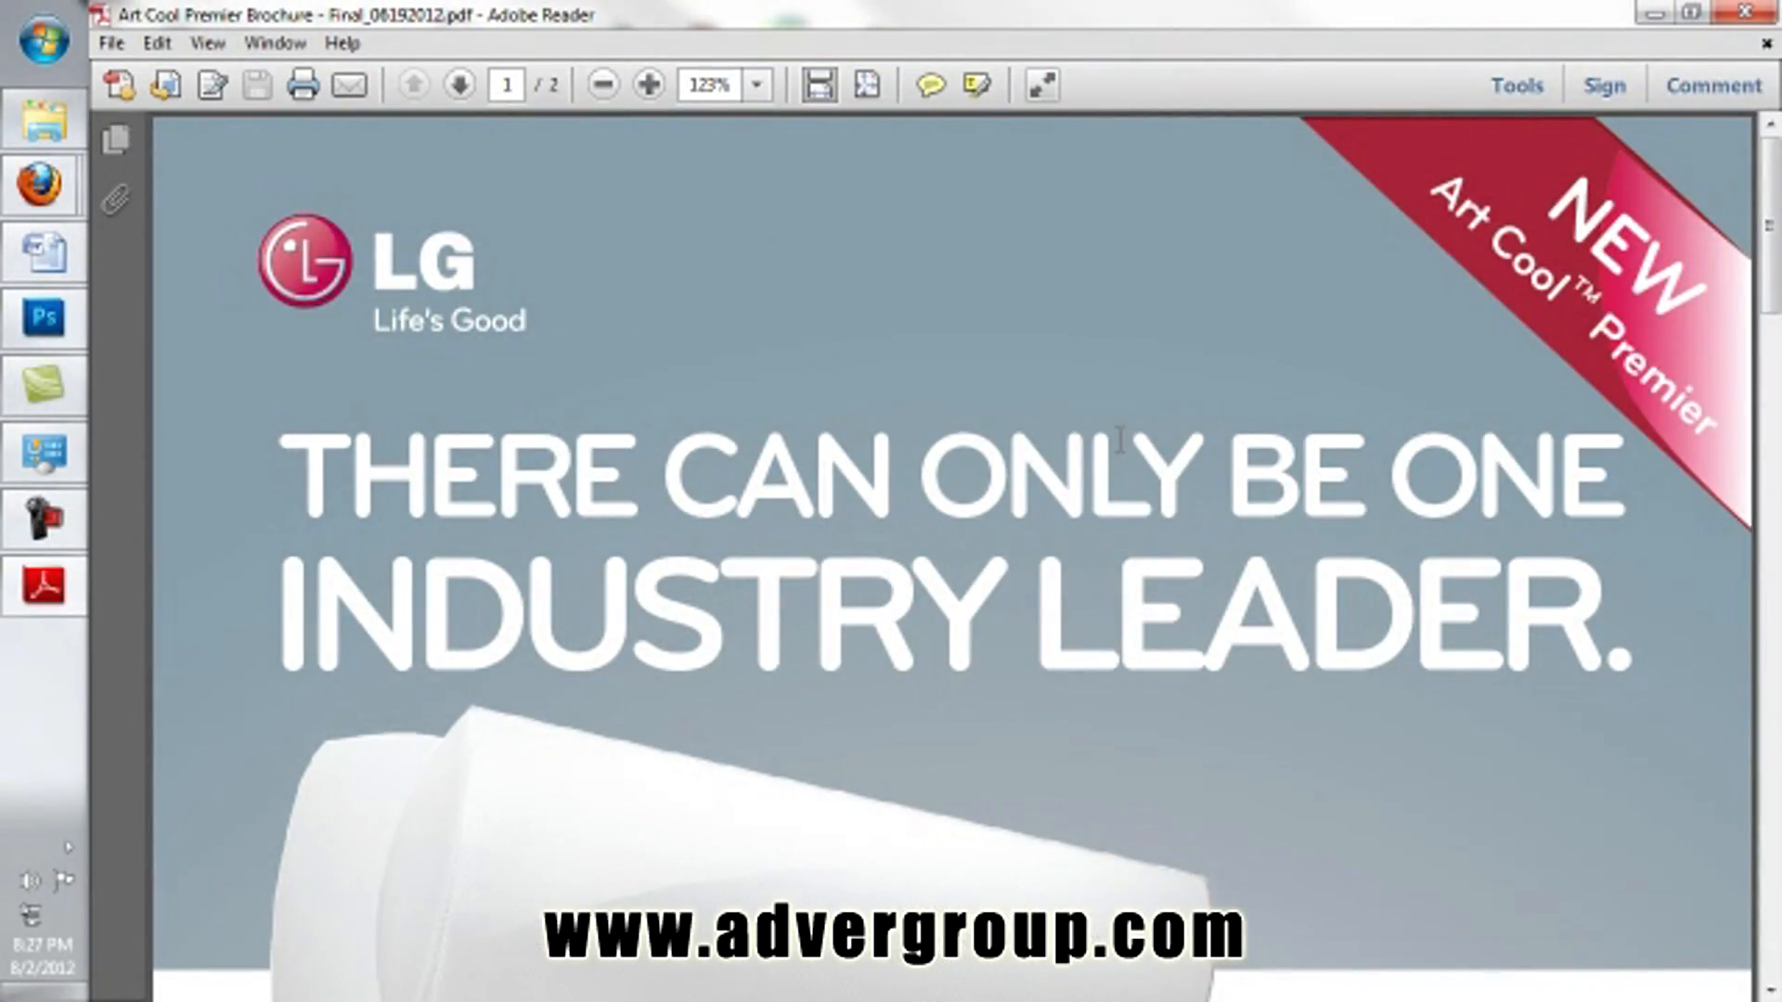
# Step: Read through both pages of the LG Art Cool Premier brochure PDF in Adobe Reader
pyautogui.scroll(-15, 1120, 439)
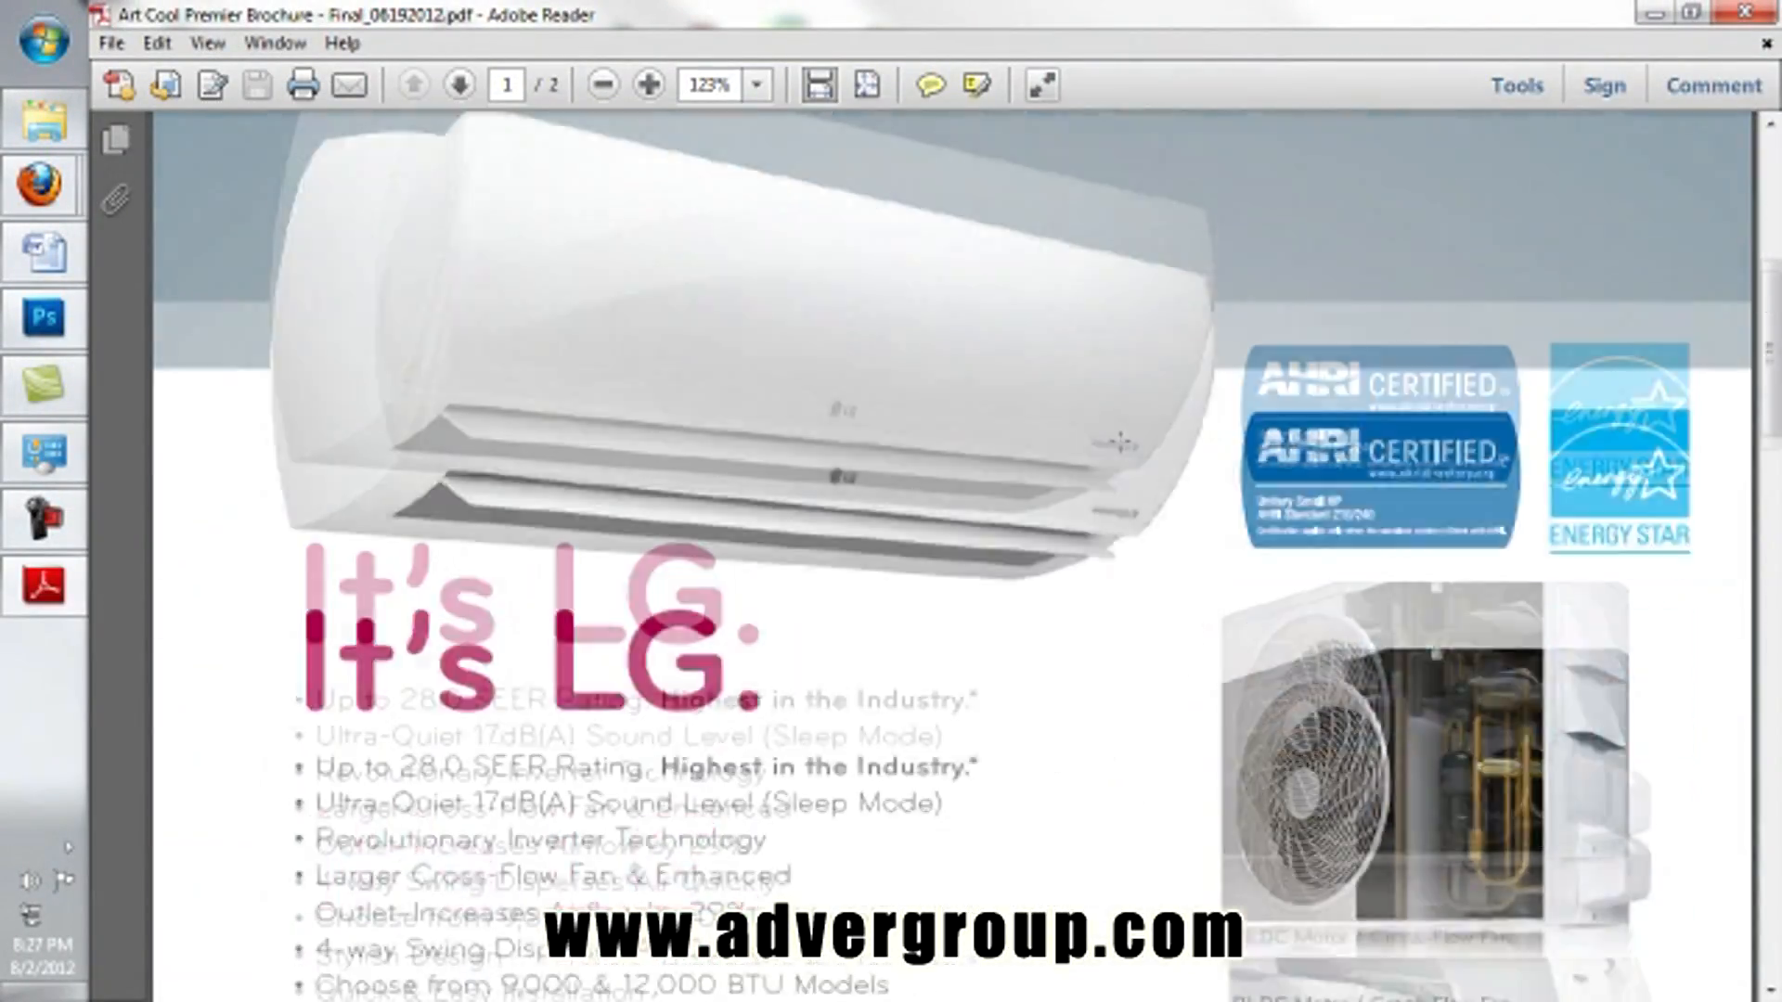
pyautogui.scroll(-15, 1205, 555)
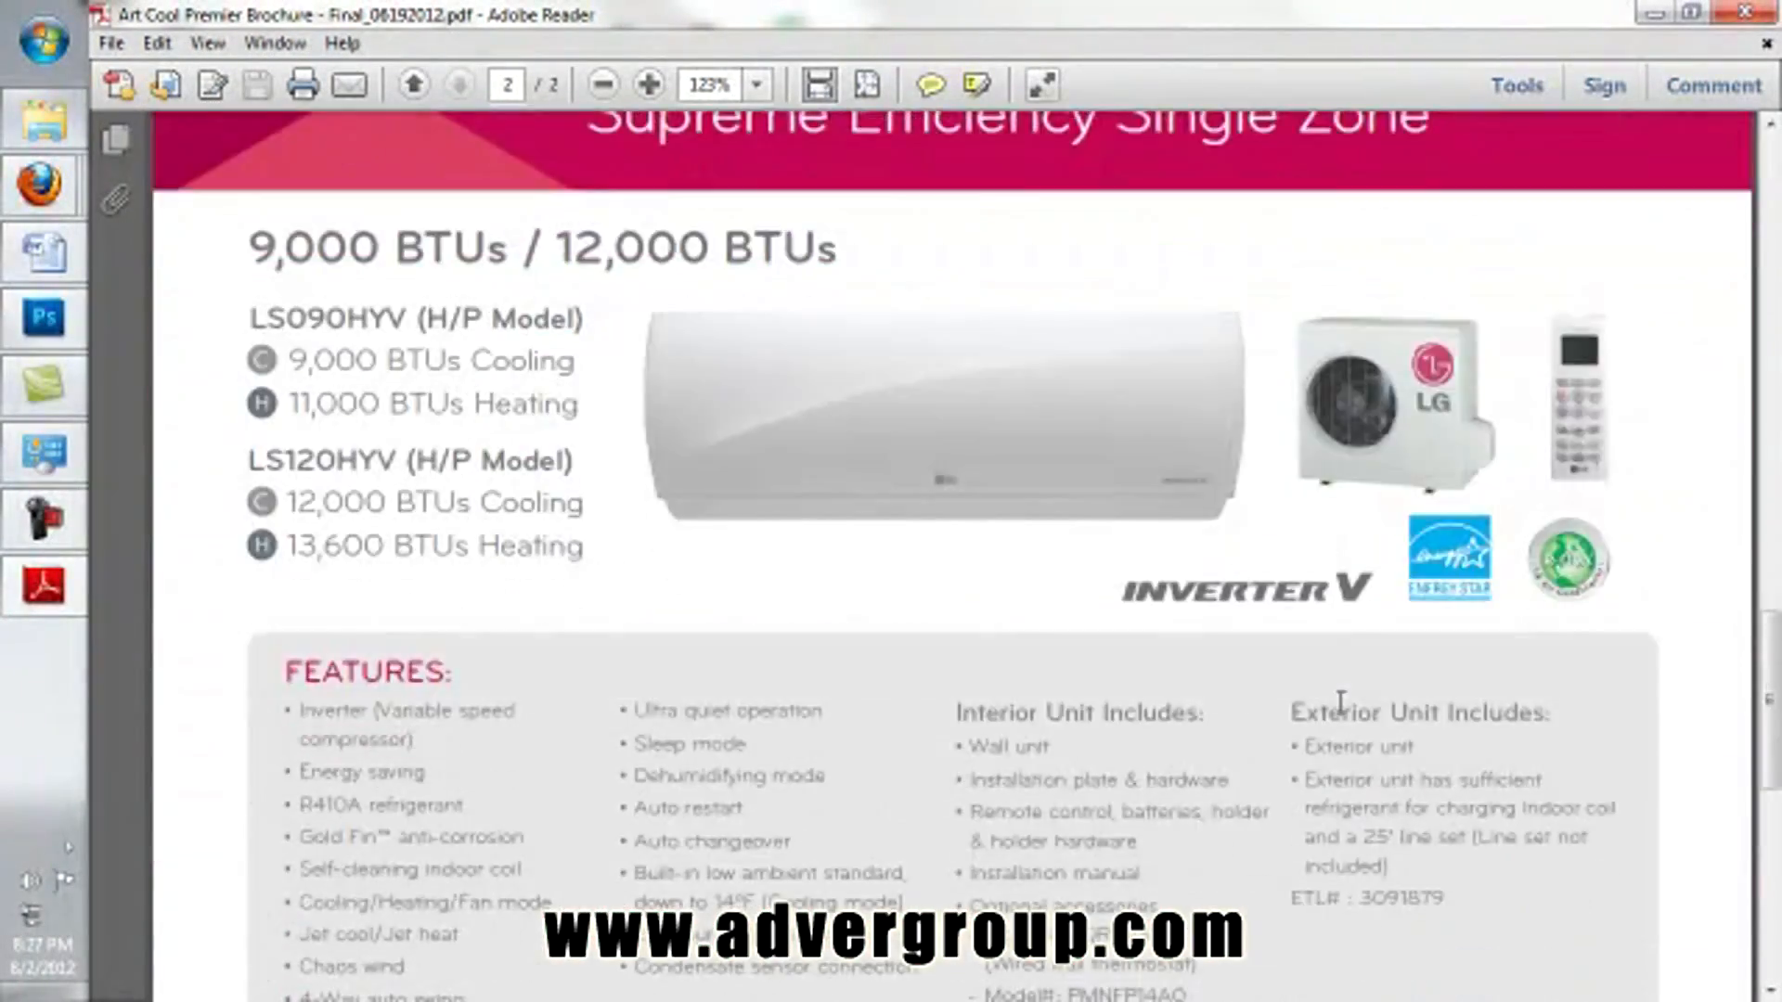
pyautogui.scroll(-4, 1339, 703)
pyautogui.scroll(15, 1323, 710)
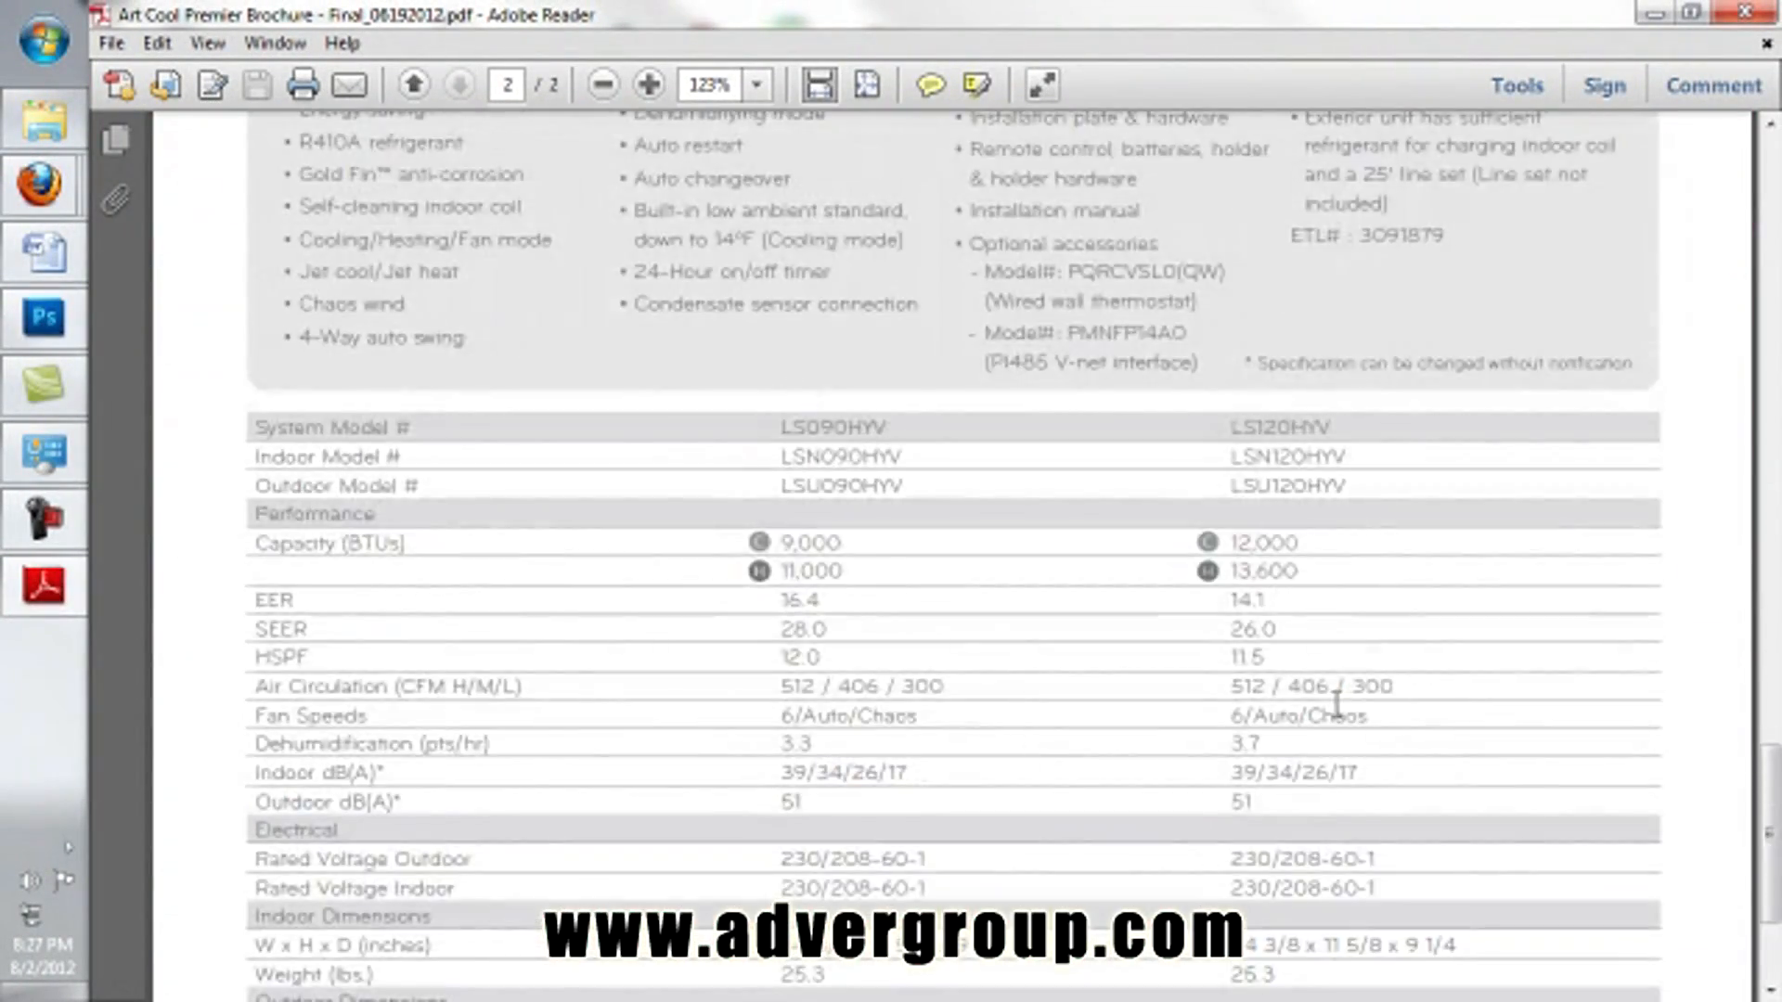
pyautogui.scroll(18, 1322, 713)
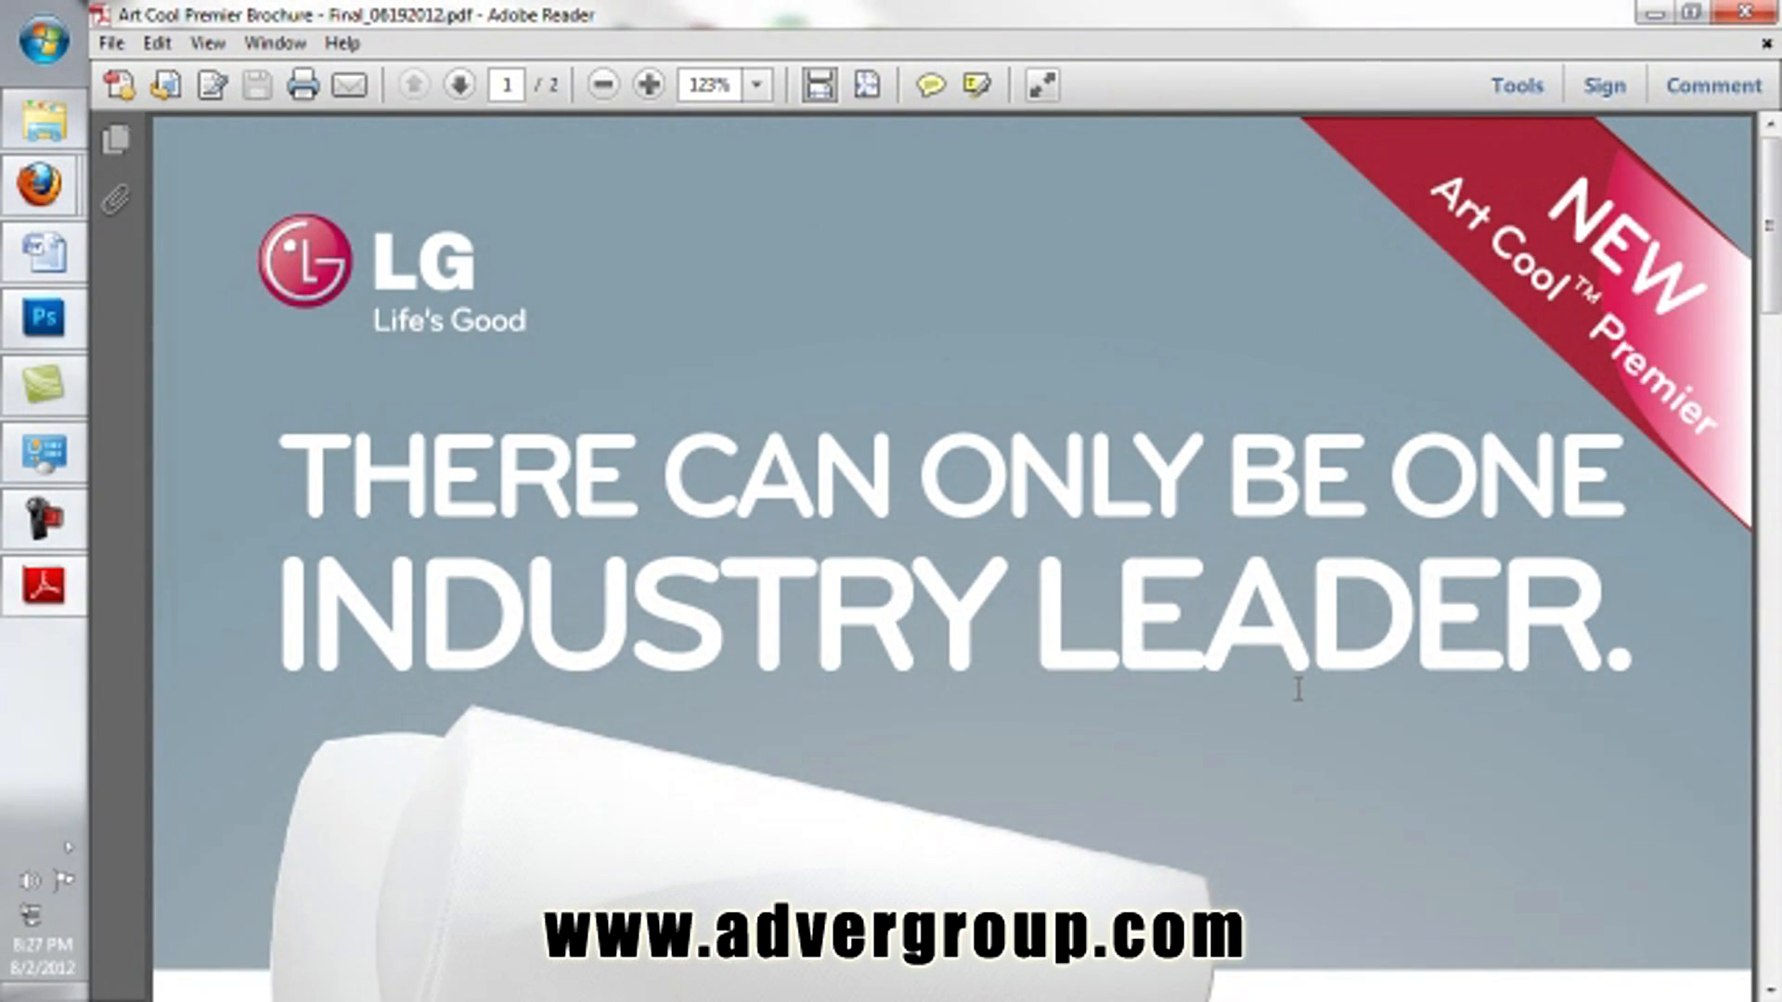
pyautogui.scroll(-15, 1299, 689)
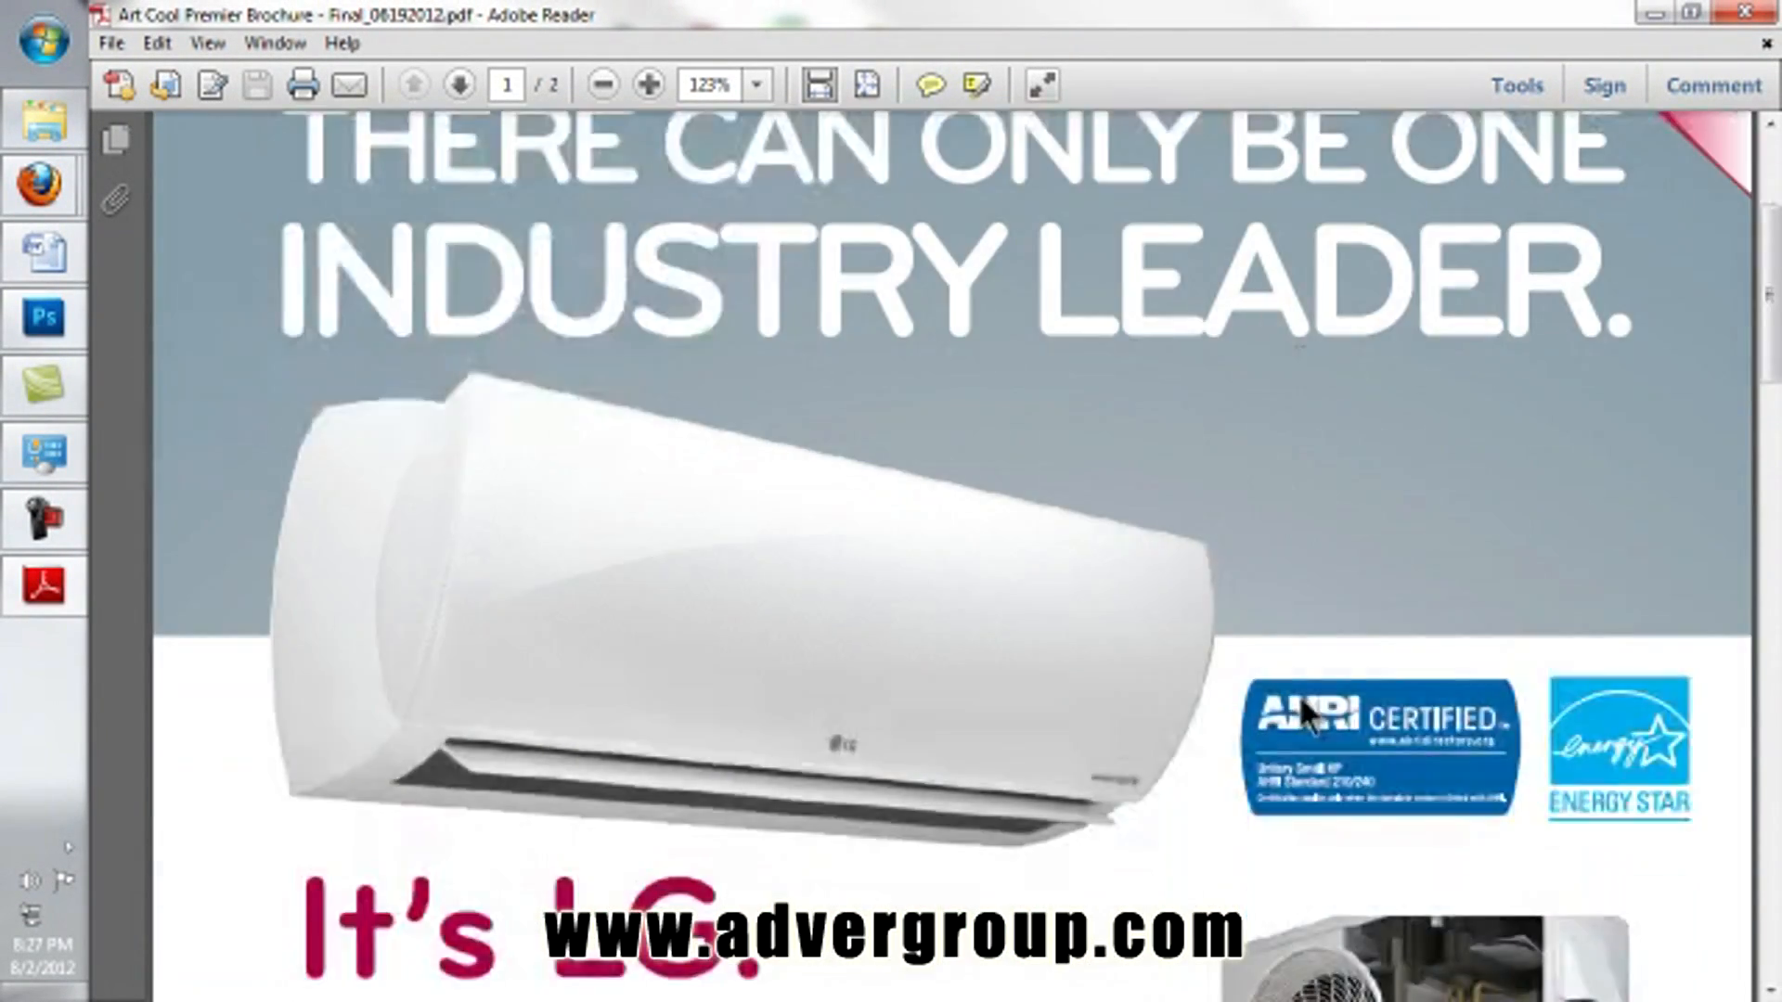
pyautogui.scroll(-4, 1455, 284)
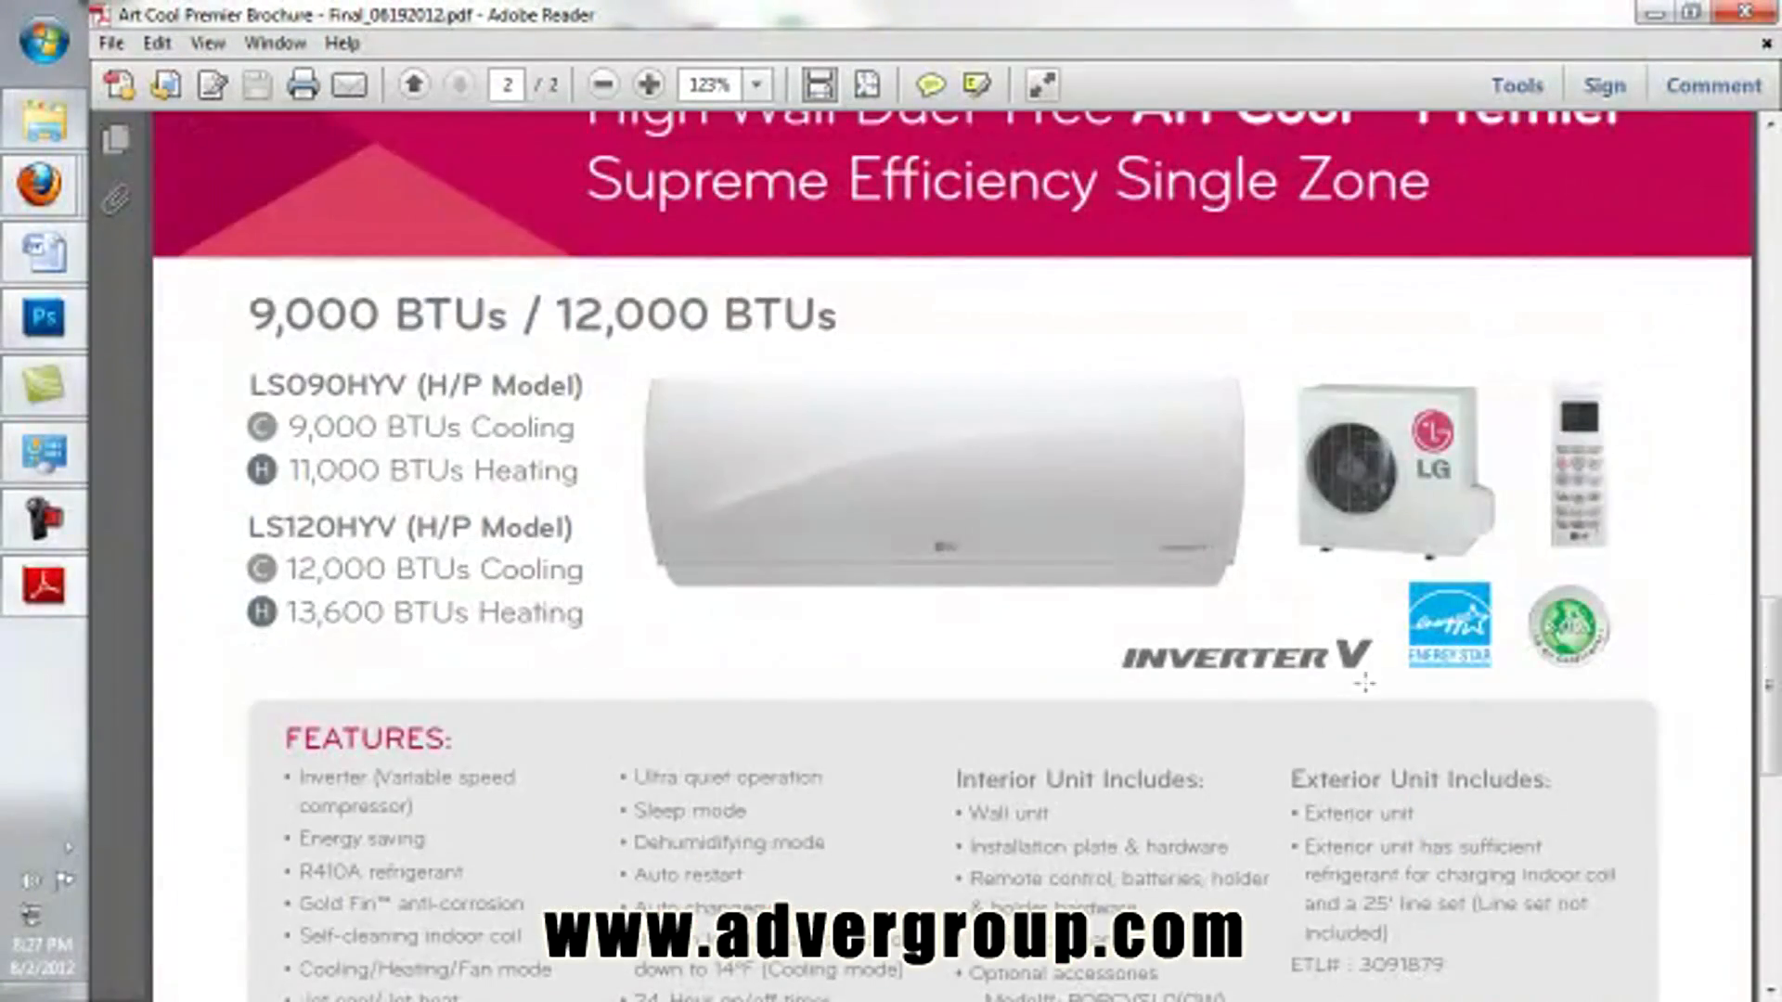
pyautogui.scroll(6, 1404, 453)
pyautogui.scroll(12, 1404, 453)
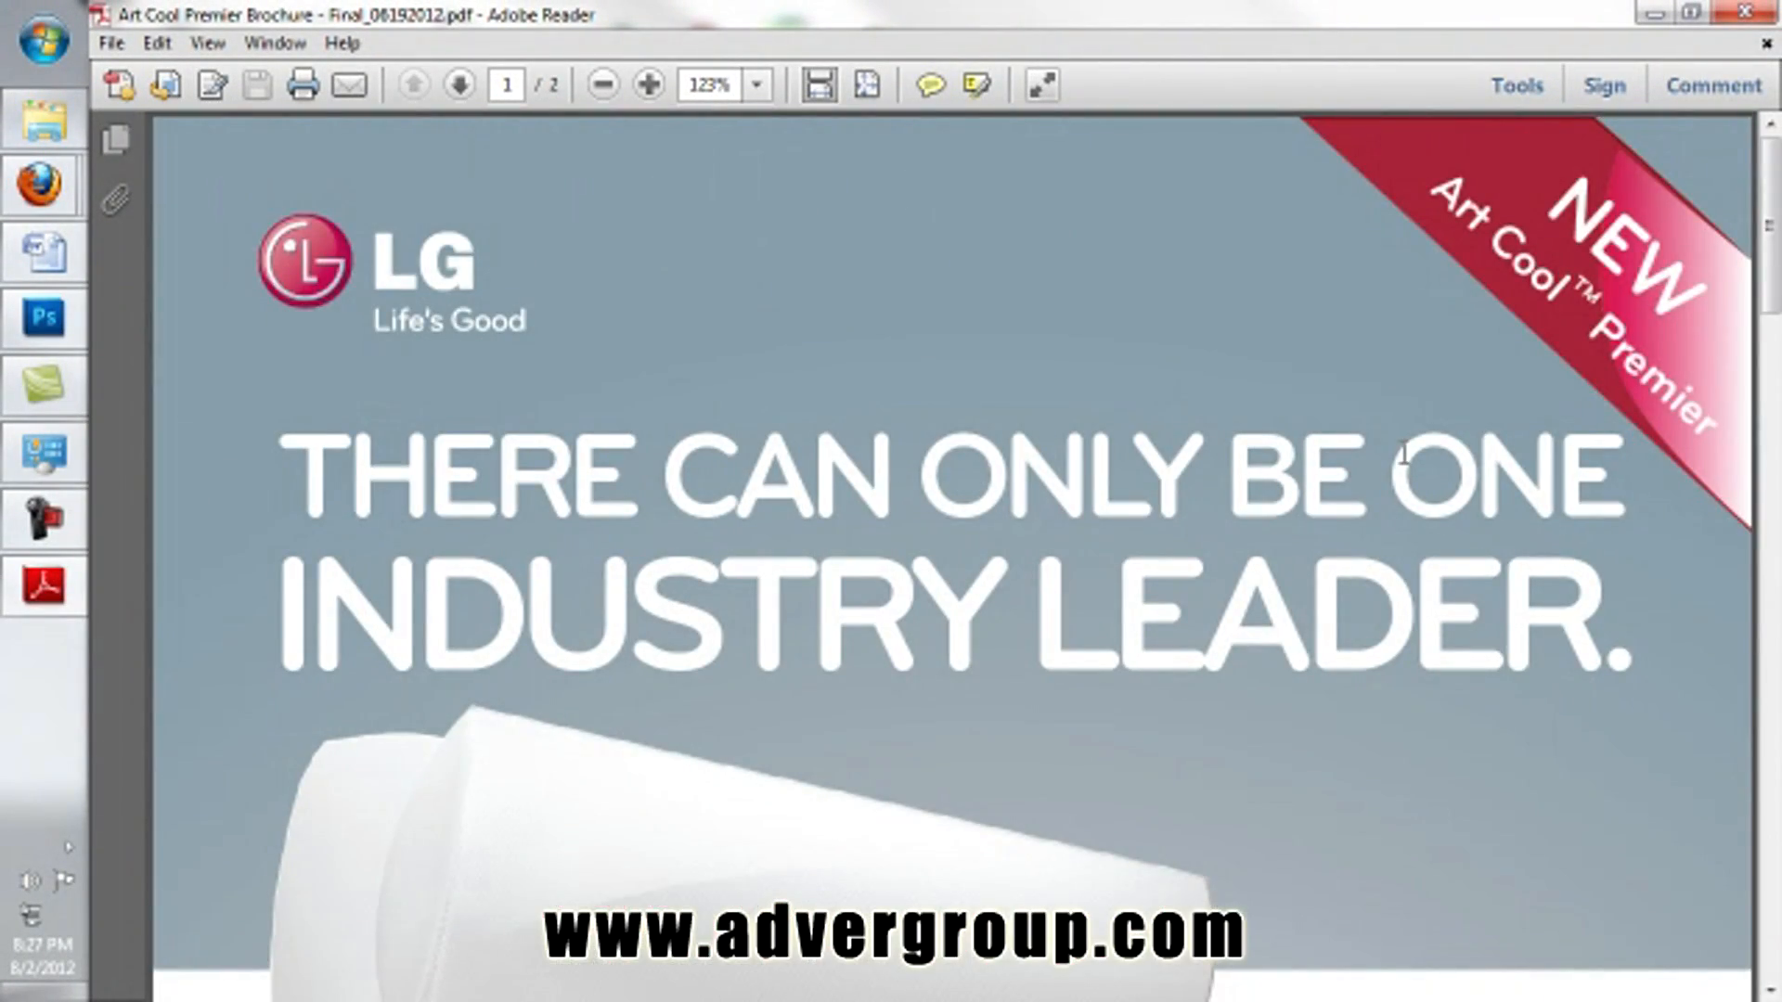
# Step: Close the brochure PDF, Adobe Reader and the LG vendor folder window
pyautogui.click(1766, 45)
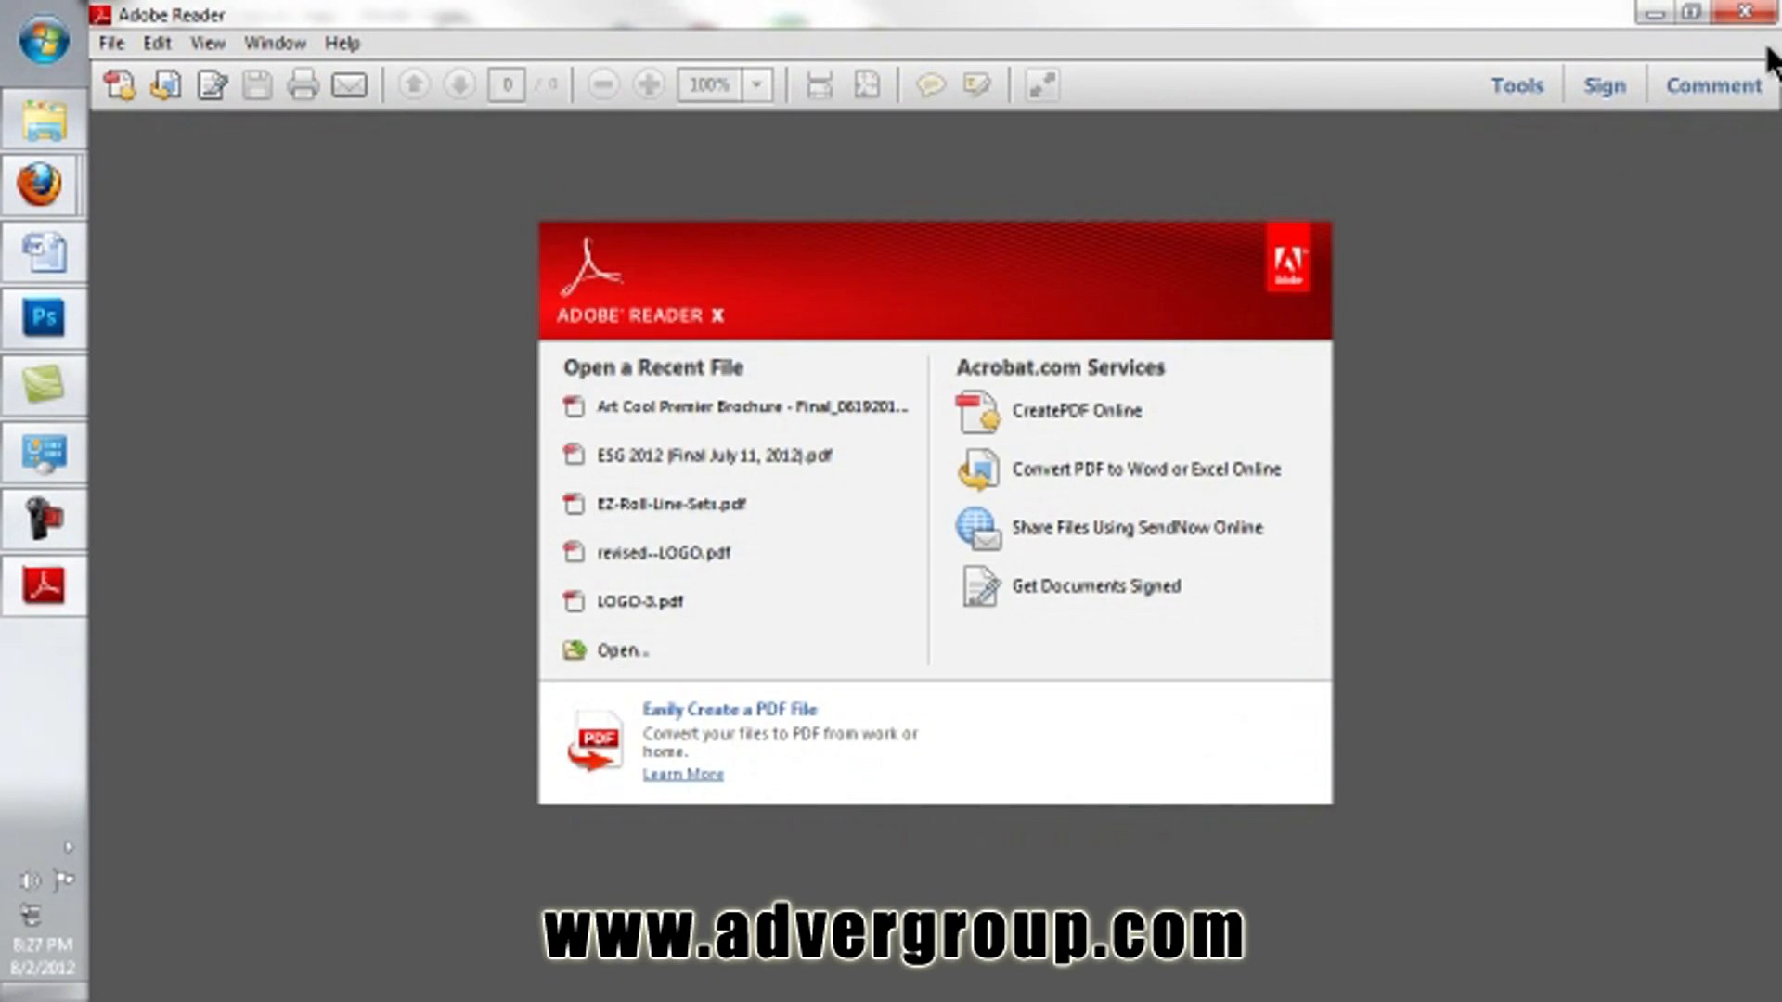
pyautogui.click(1745, 12)
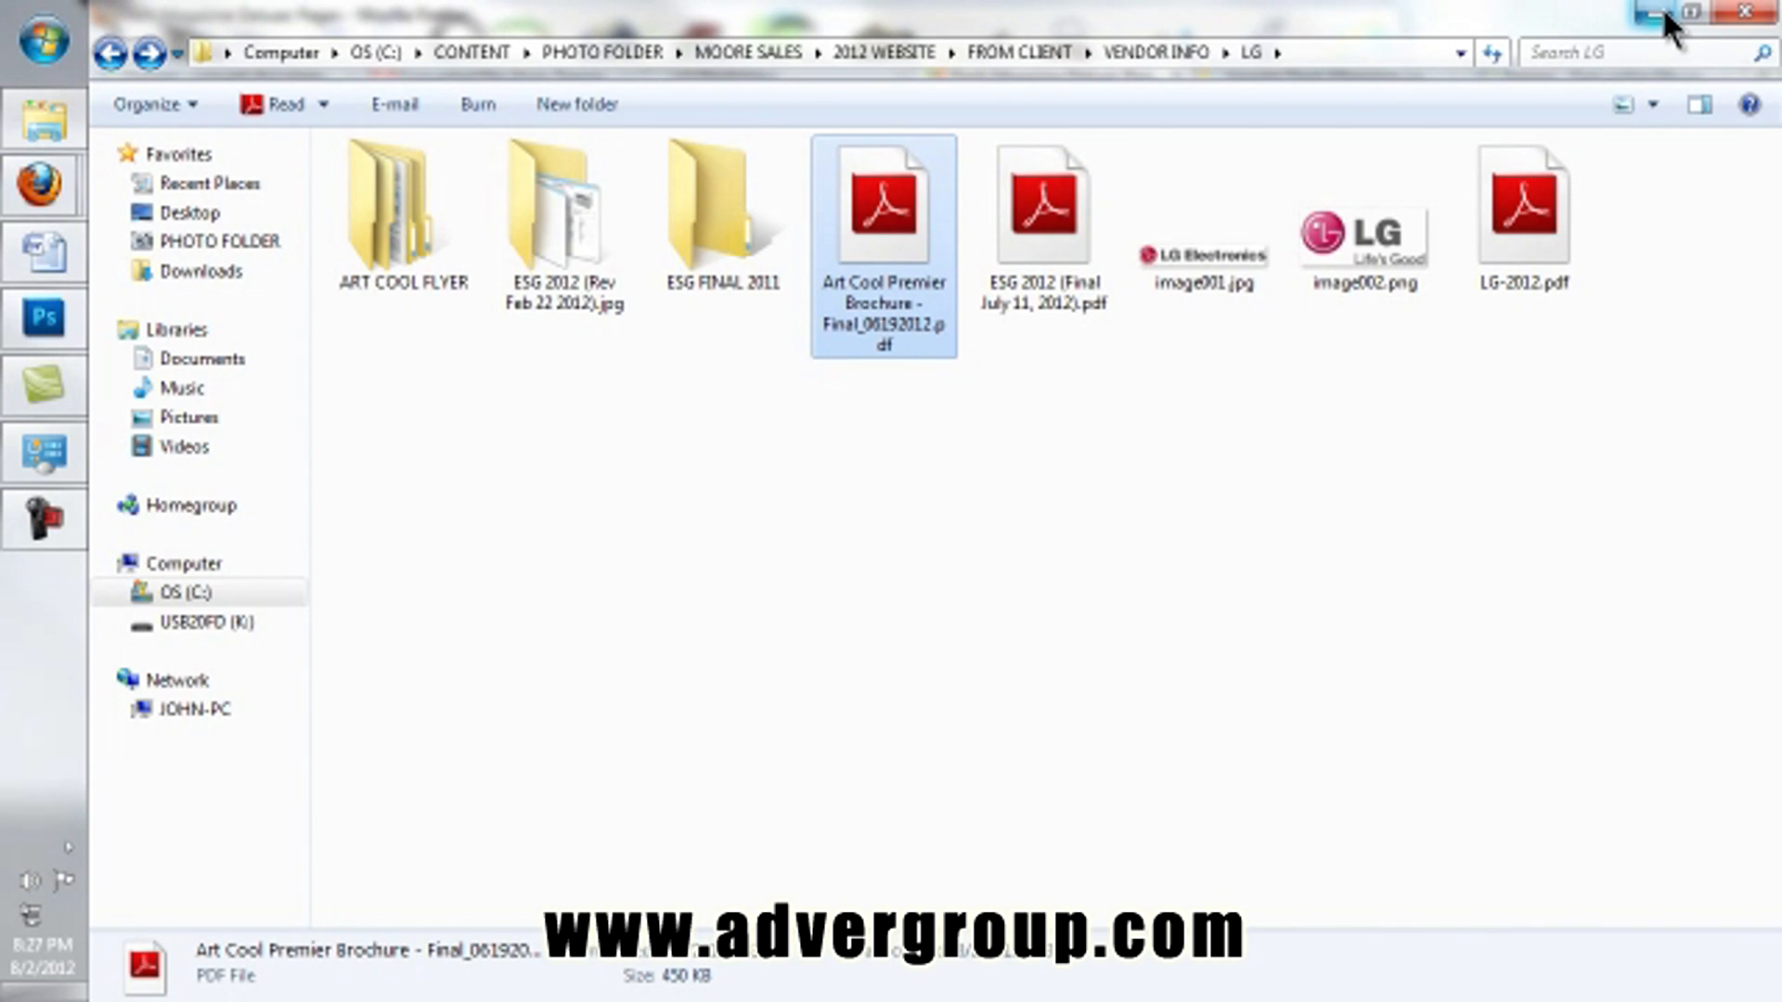
pyautogui.click(1745, 11)
# Step: Switch to the Zamzar site, add ESG 2012 (Final July 11, 2012).pdf to the files to convert, and view the available target formats
pyautogui.click(231, 74)
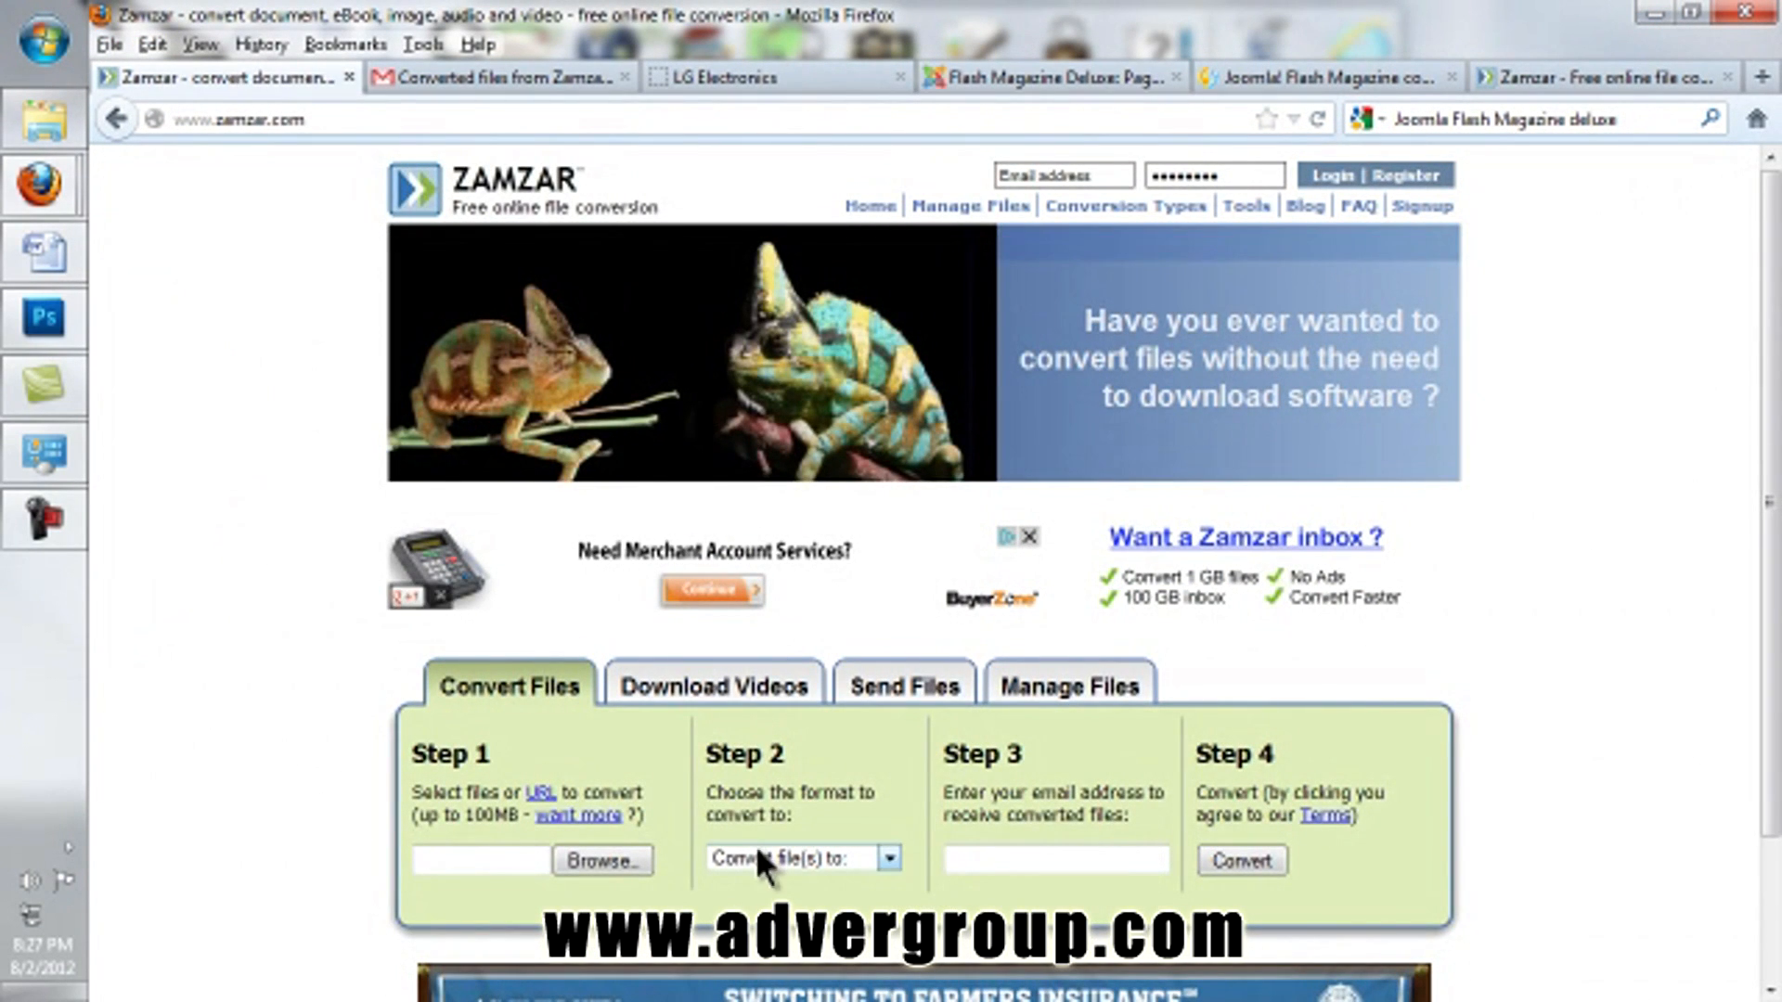
pyautogui.click(602, 860)
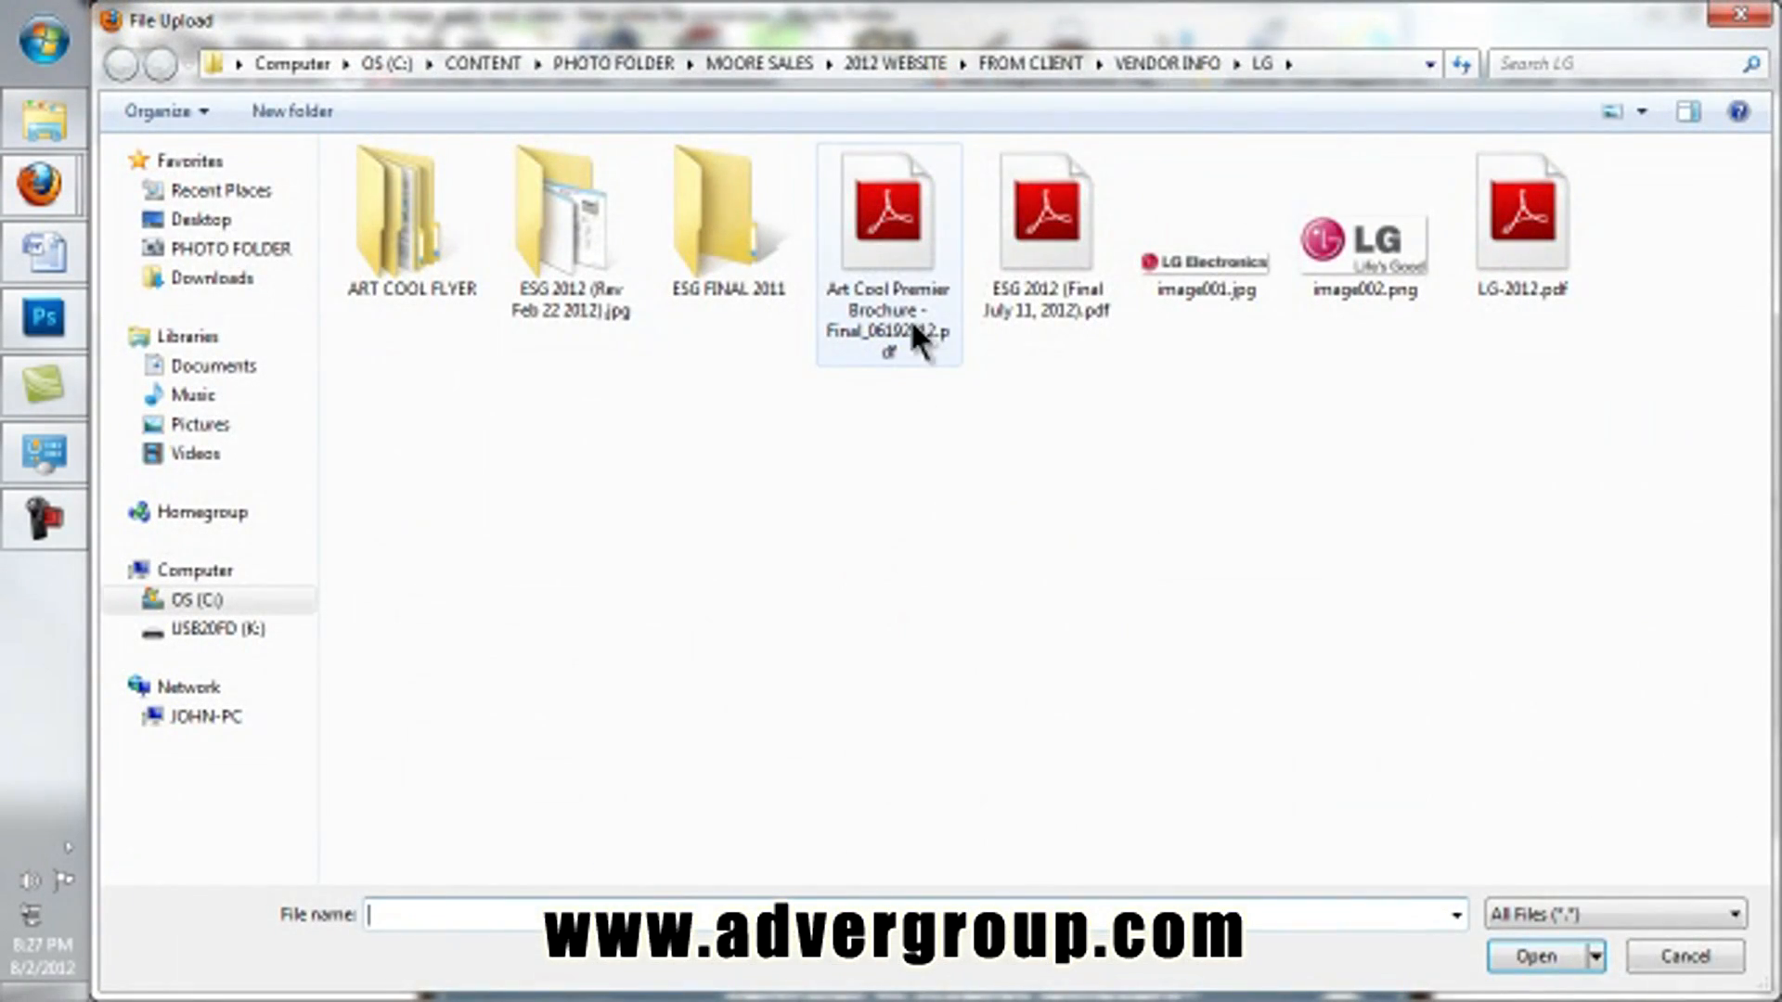
pyautogui.doubleClick(1039, 221)
pyautogui.click(856, 868)
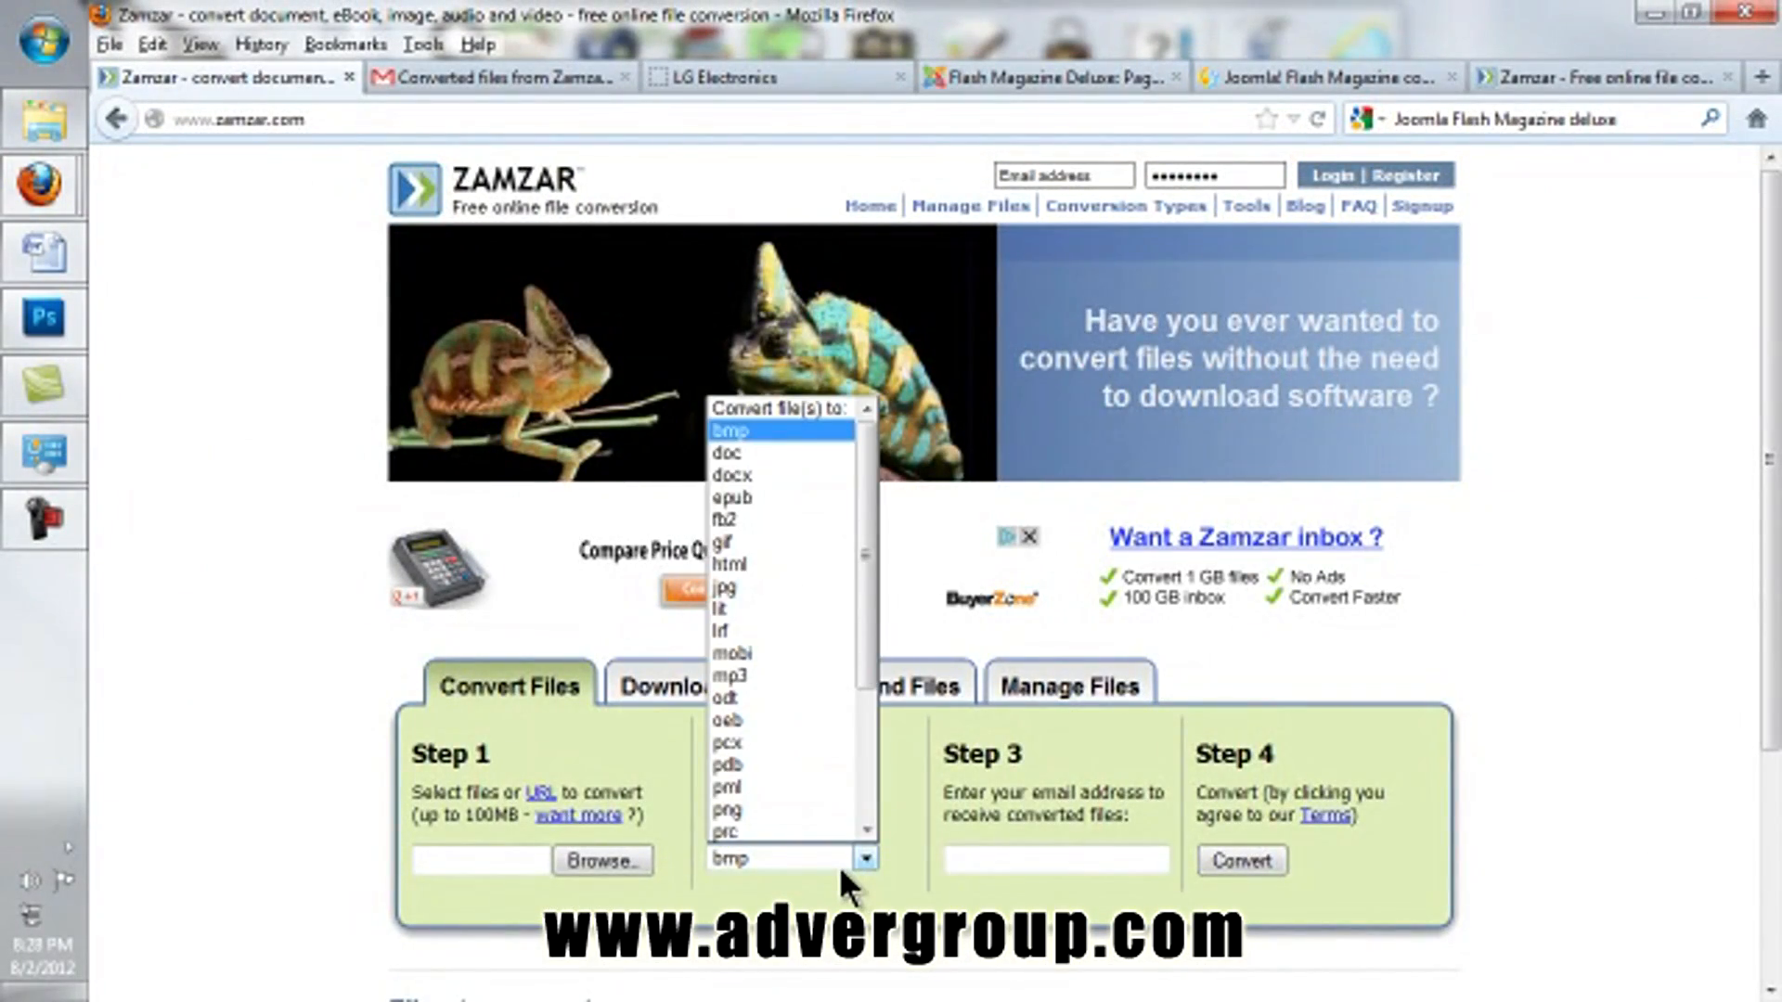
pyautogui.click(644, 956)
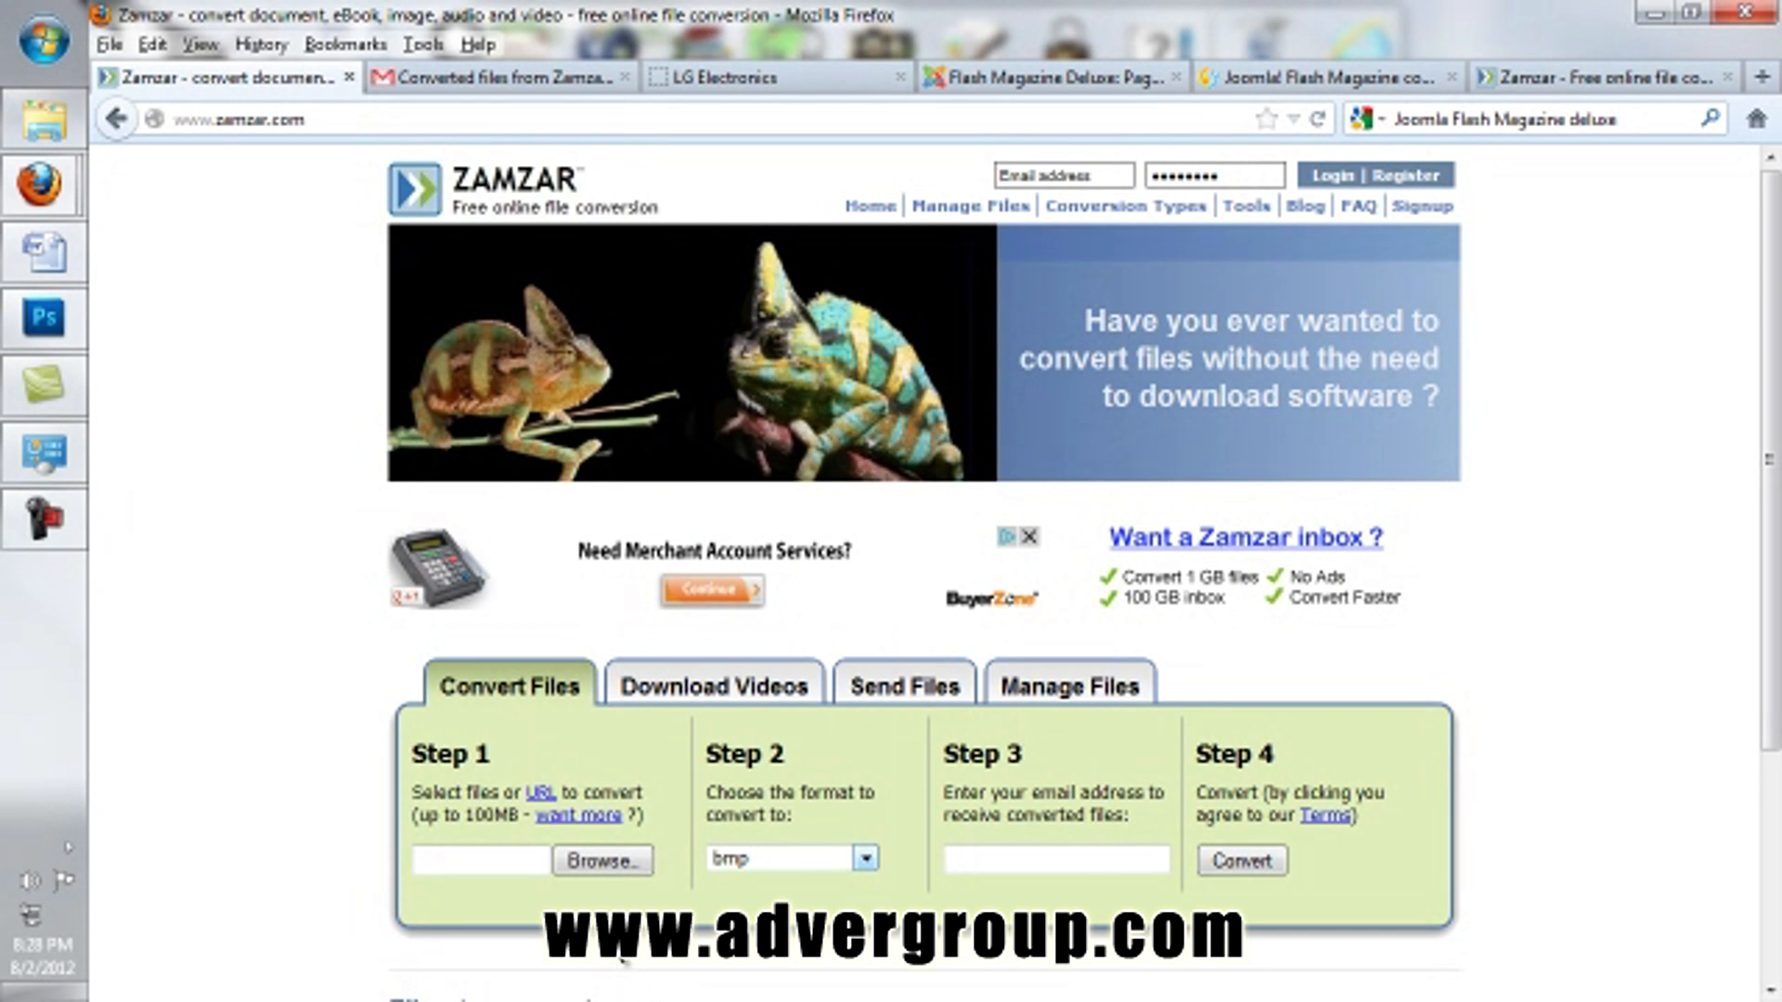
# Step: Add the Art Cool Premier Brochure - Final_06192012.pdf to the files to convert and choose jpg as the target format
pyautogui.click(605, 860)
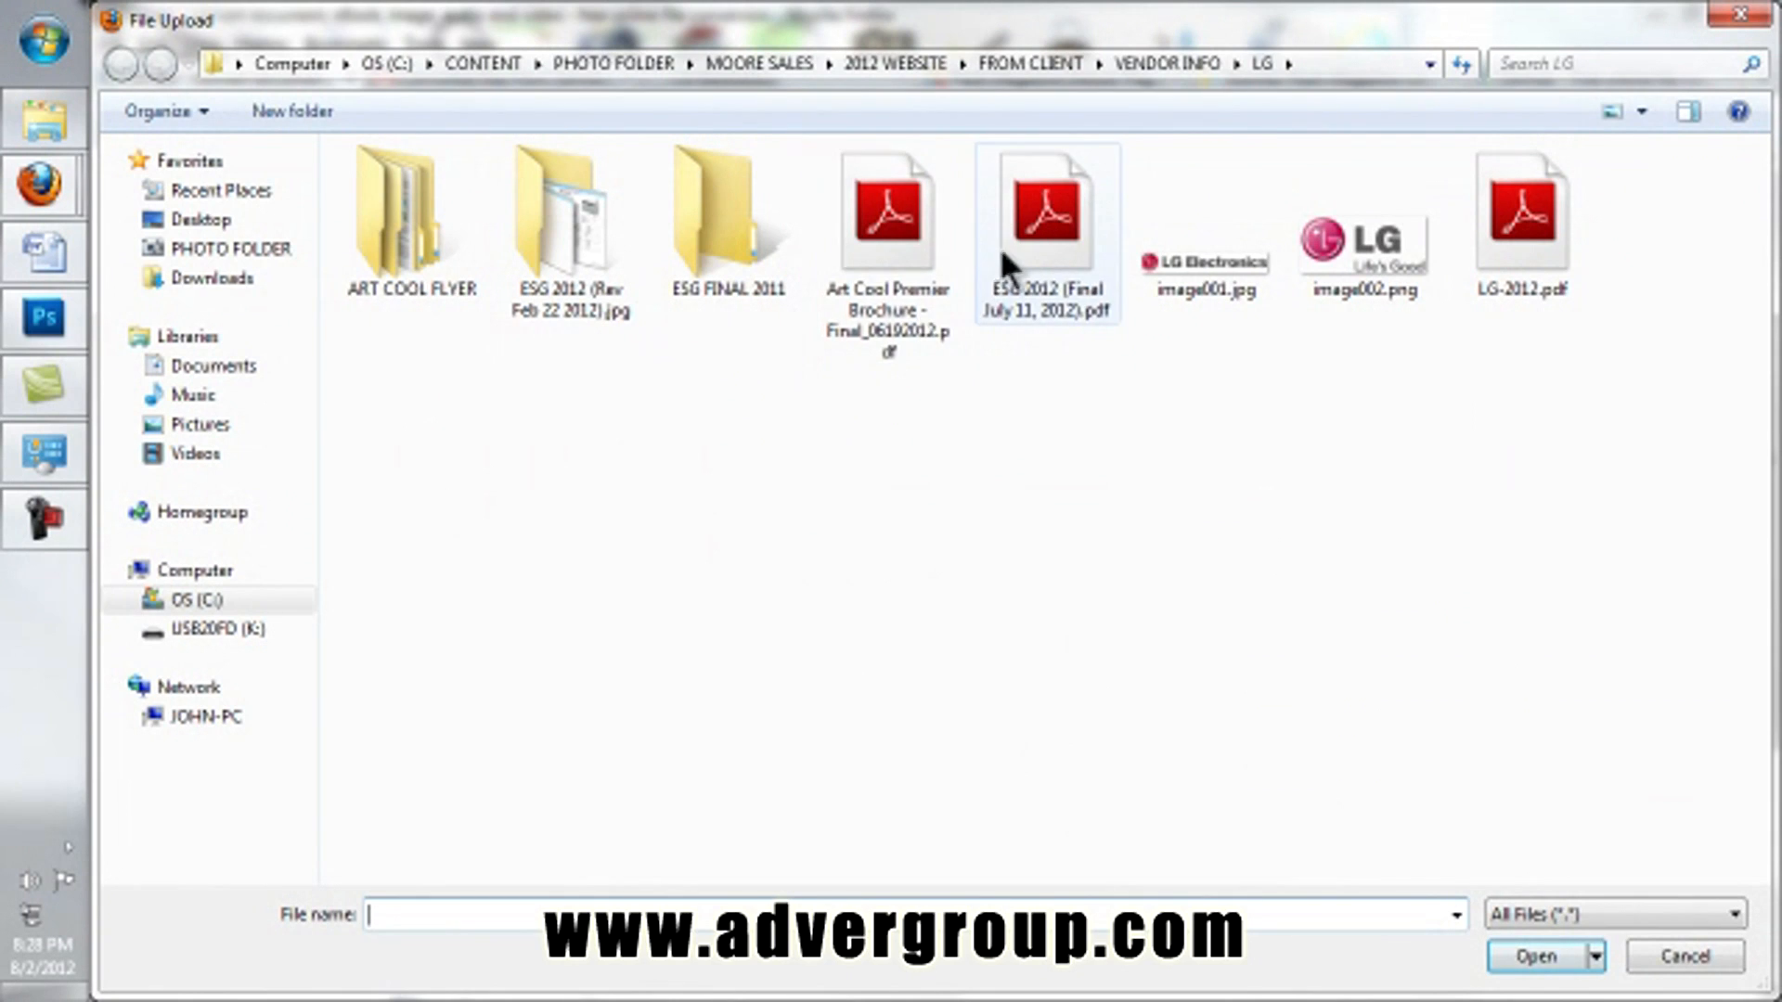
pyautogui.doubleClick(907, 283)
pyautogui.click(856, 856)
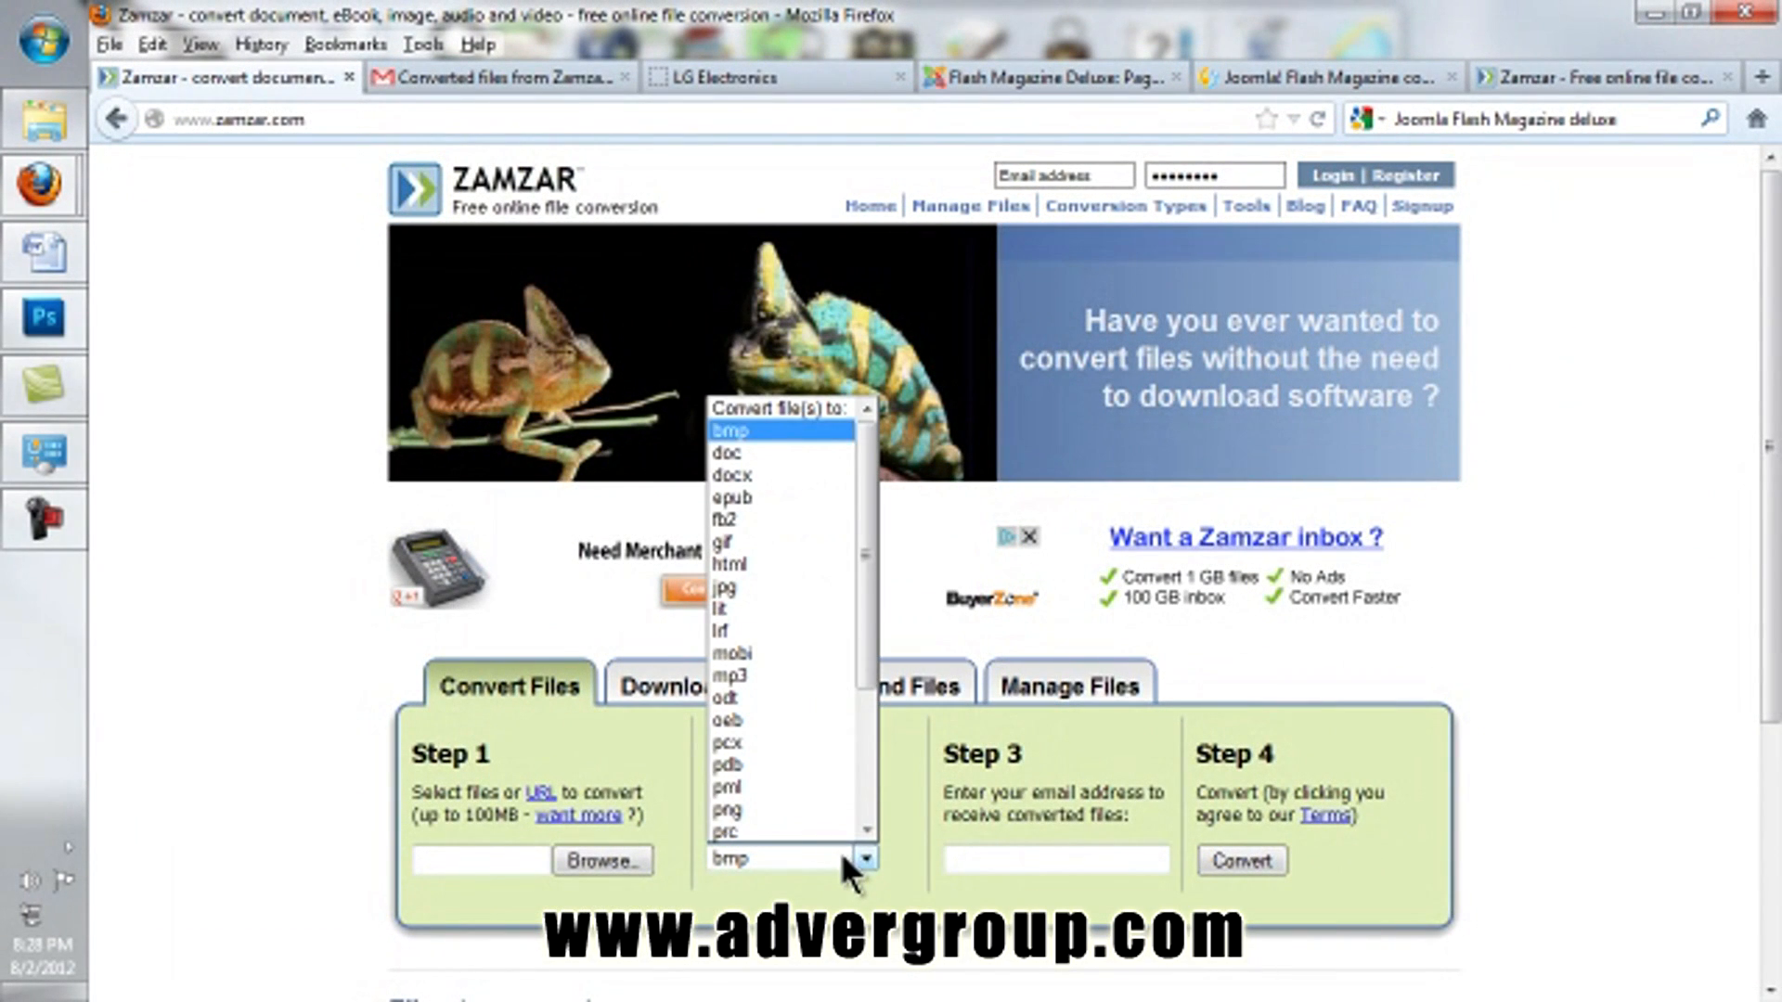
pyautogui.click(794, 585)
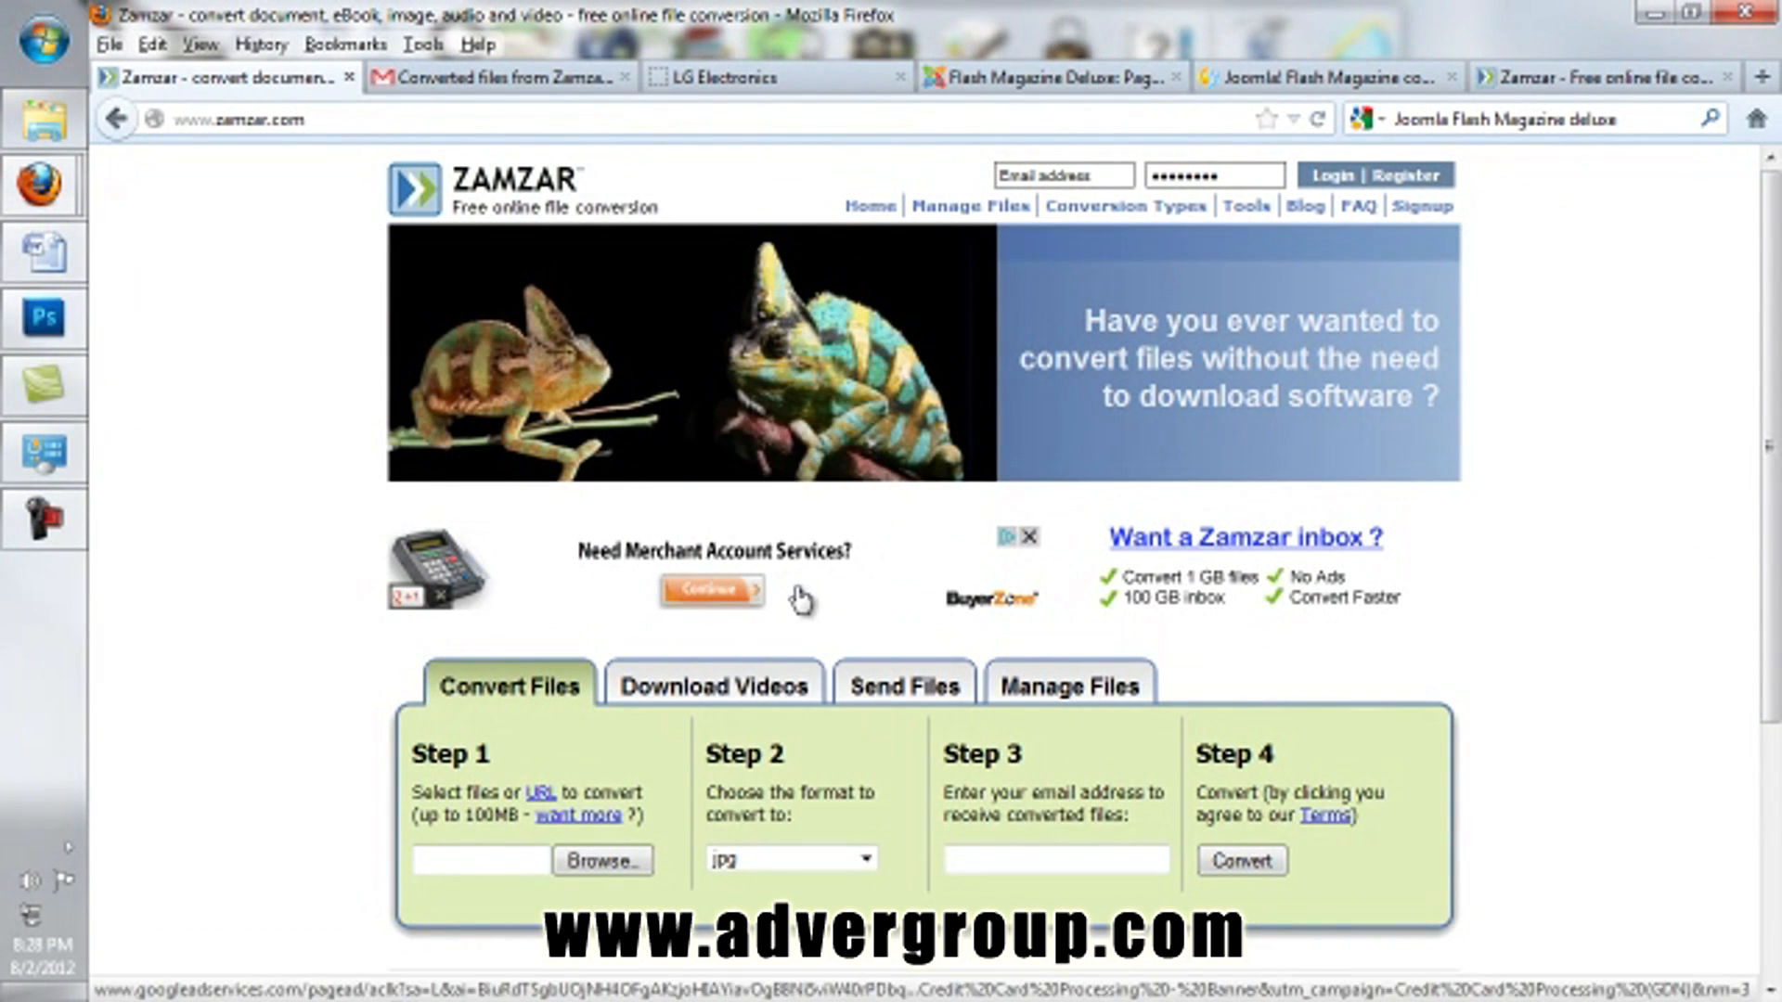
# Step: Enter the recipient's email address for the converted files, then start and confirm the PDF to JPG conversion
pyautogui.click(1032, 861)
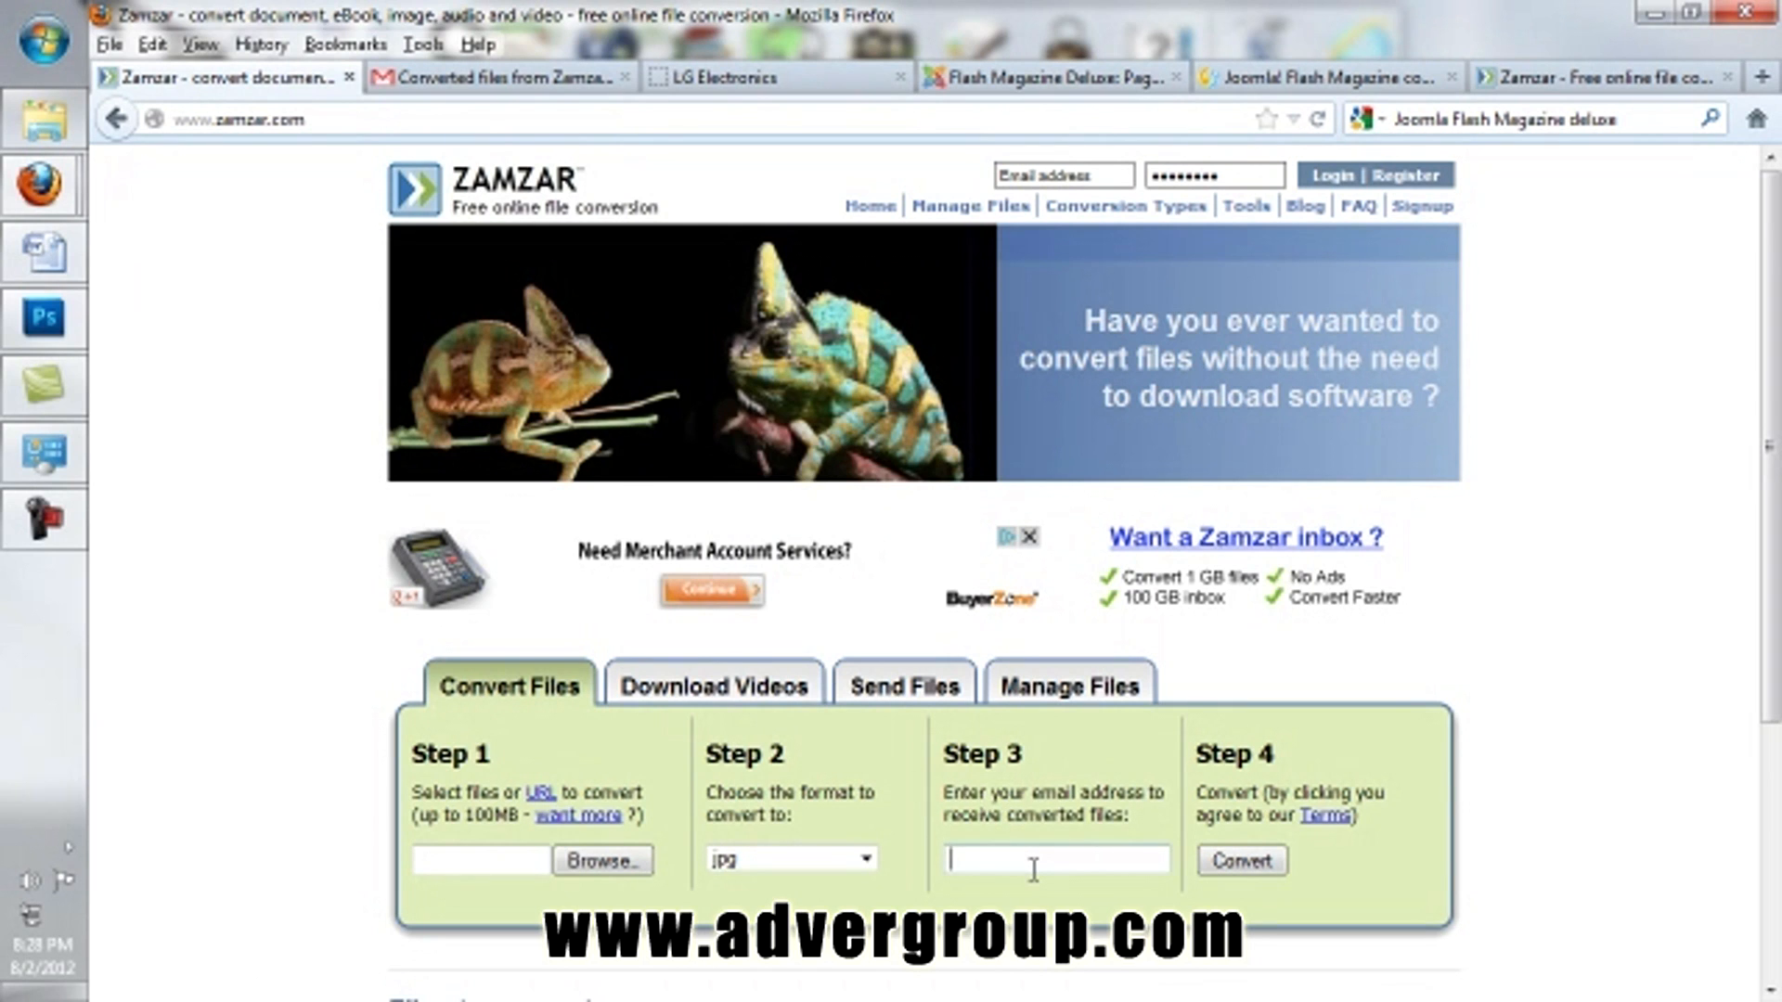
pyautogui.write('john')
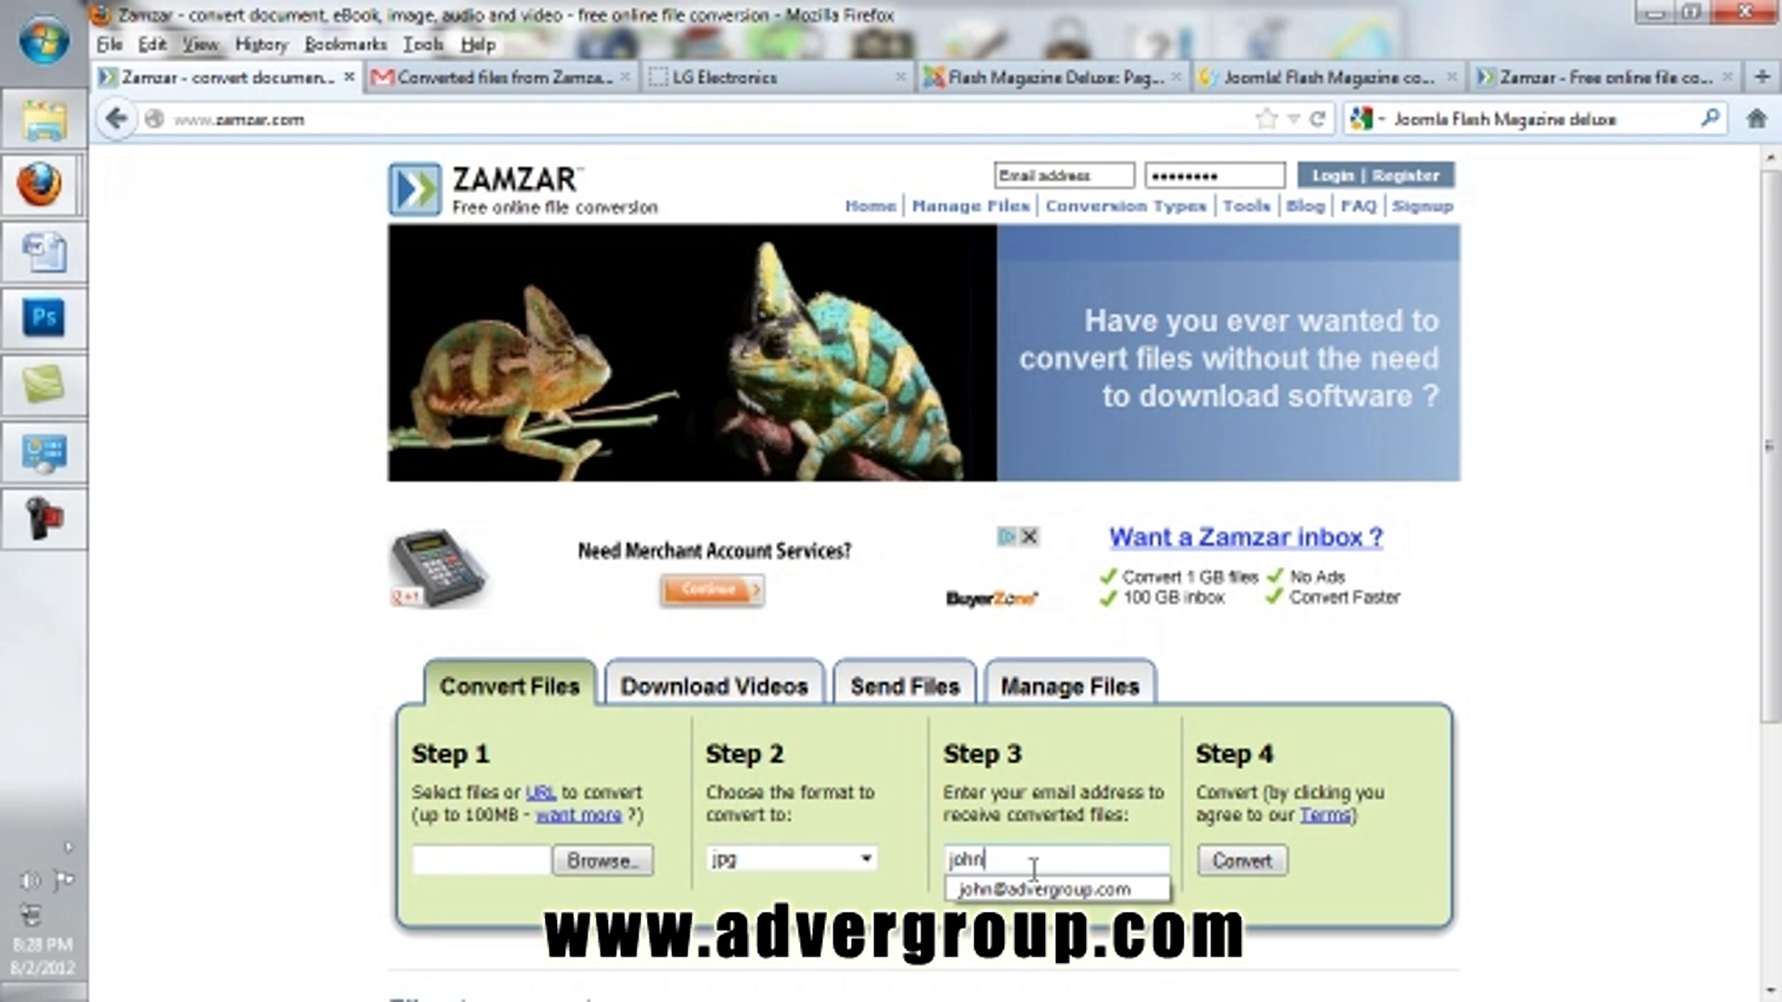
pyautogui.click(1032, 887)
pyautogui.click(1234, 861)
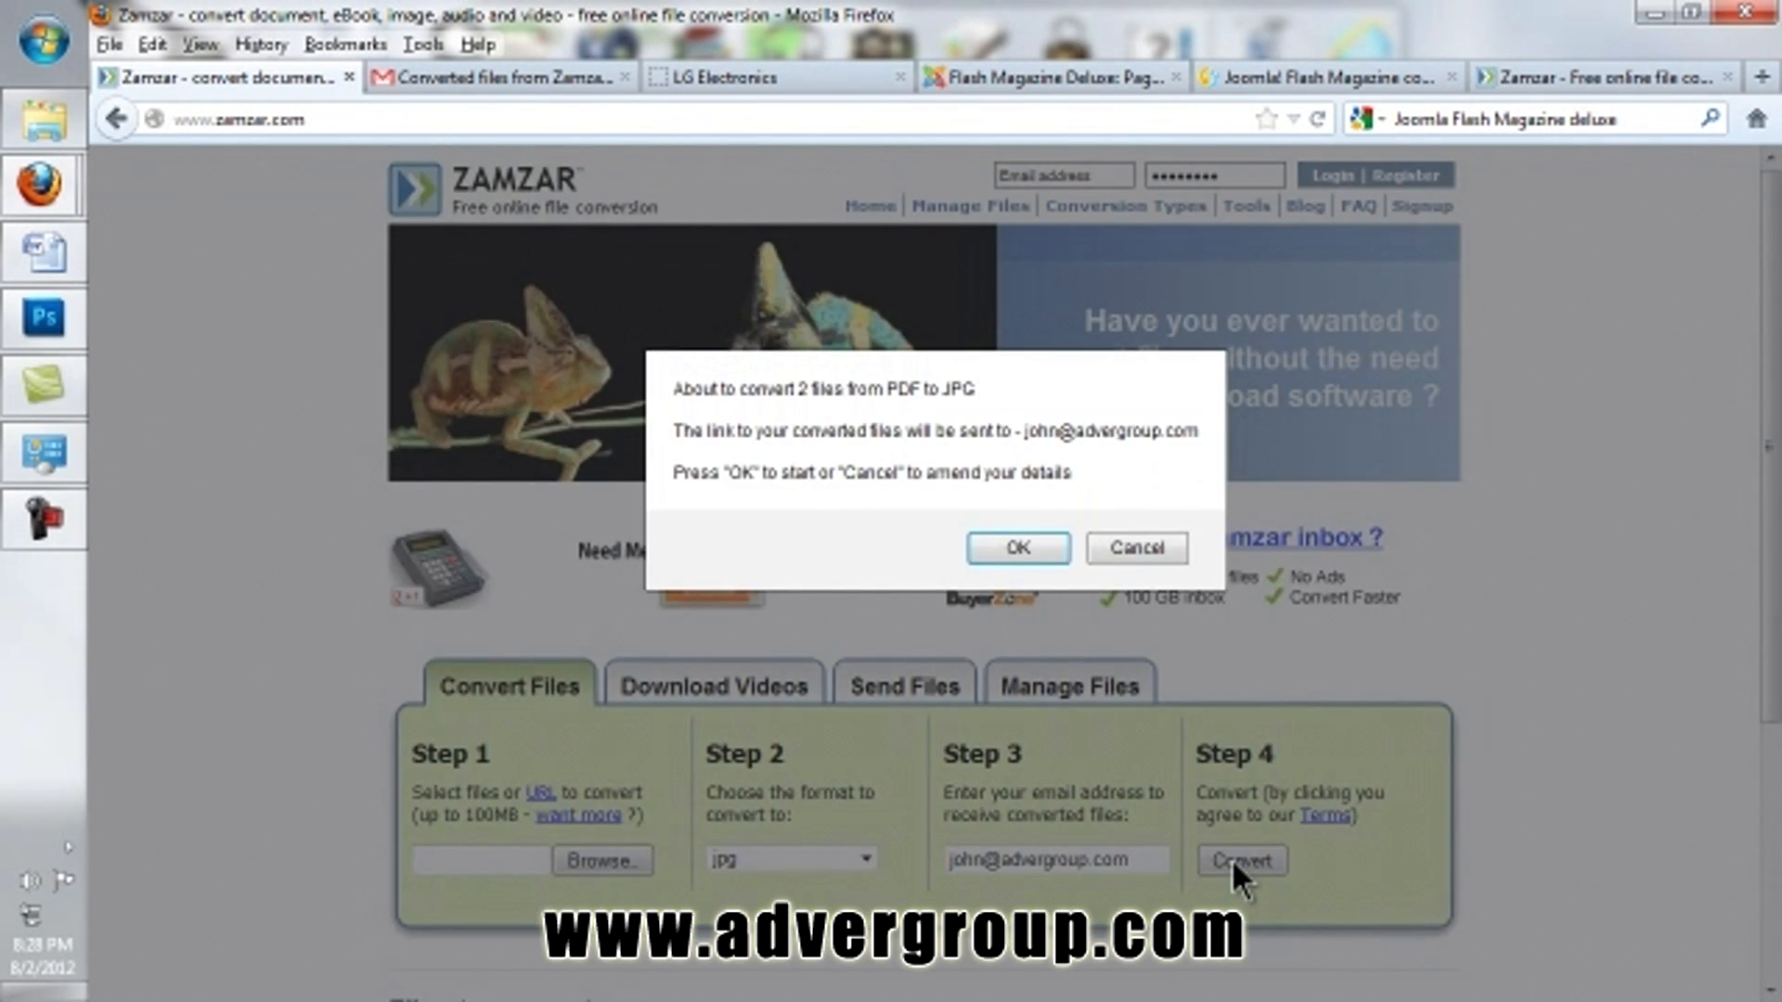
pyautogui.click(1018, 548)
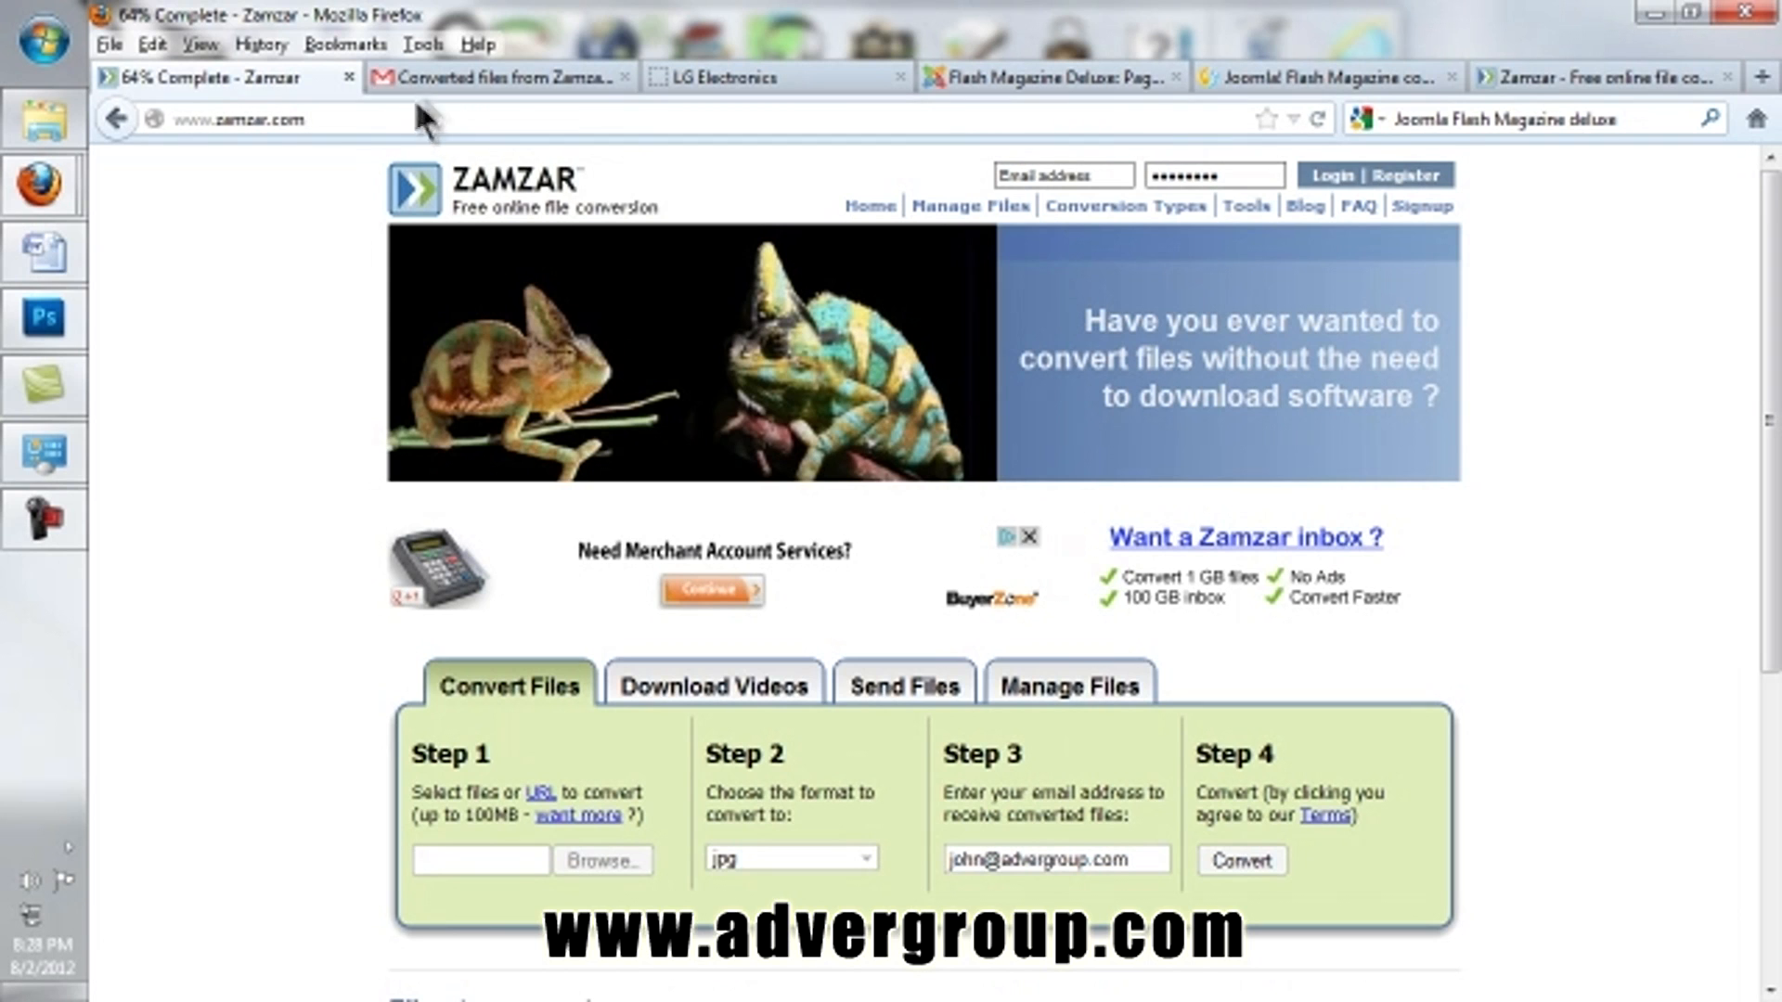
# Step: Switch to Gmail and follow the link in the Zamzar conversion email to the converted files' download page
pyautogui.click(438, 81)
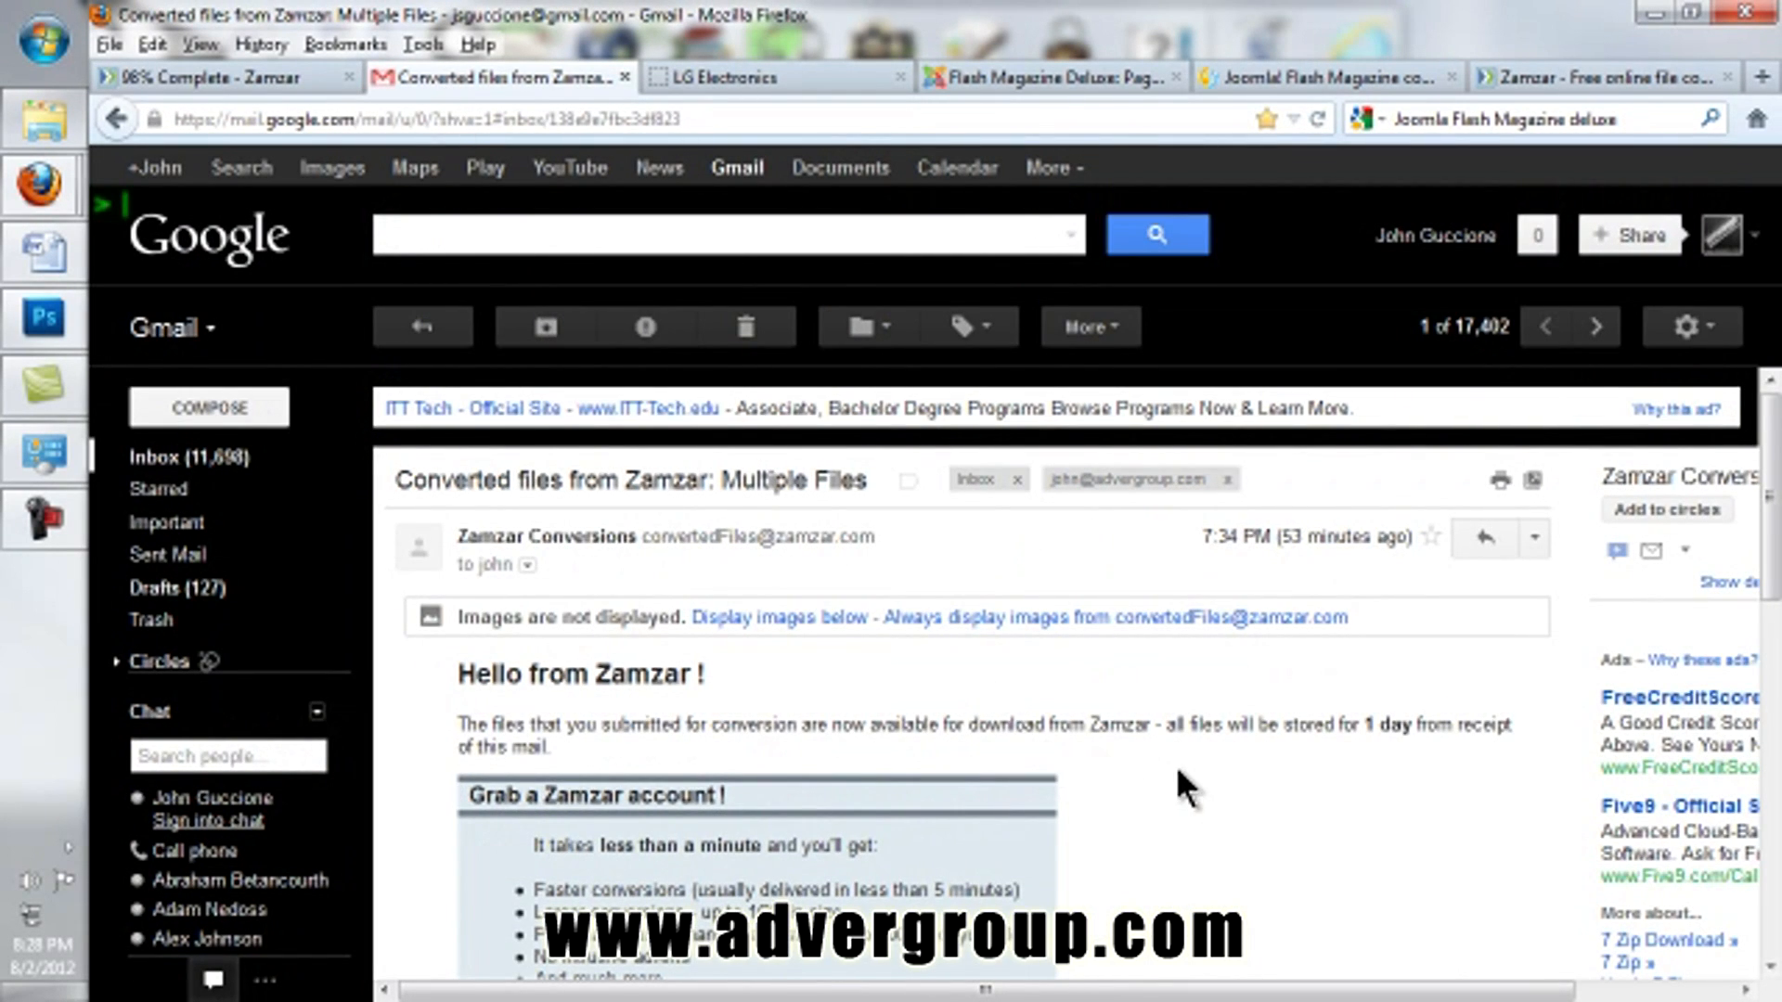
pyautogui.scroll(-5, 1177, 766)
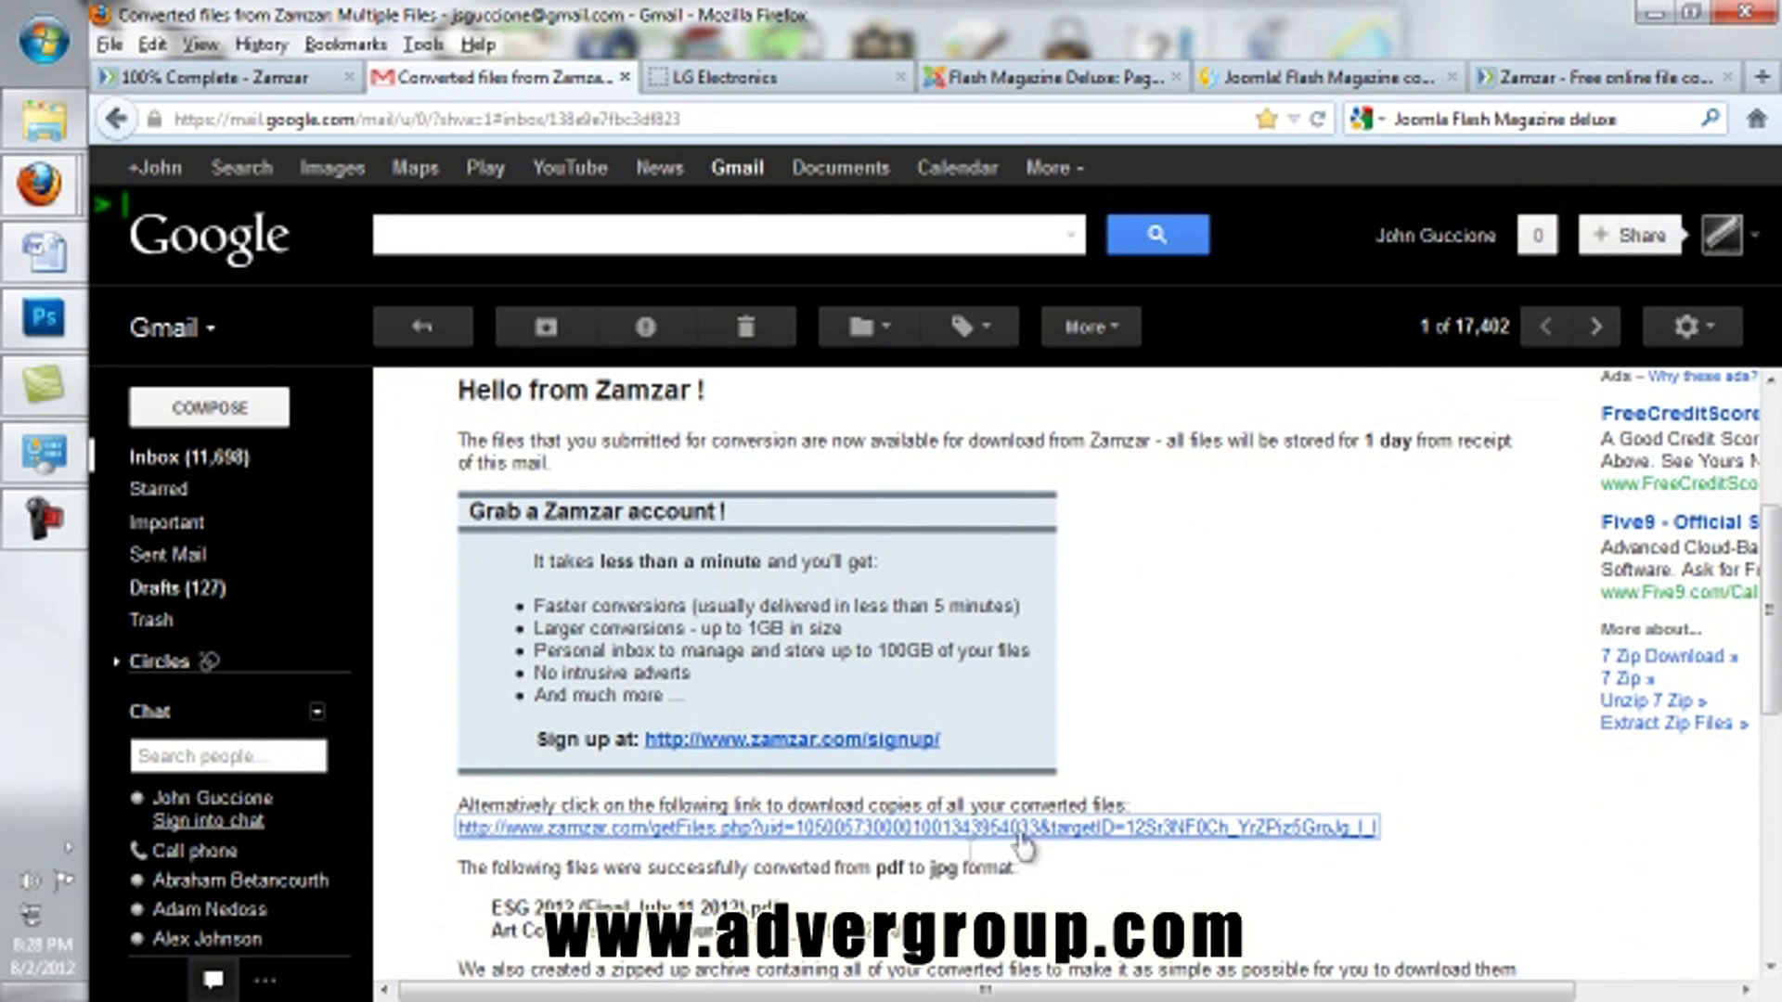
pyautogui.click(859, 829)
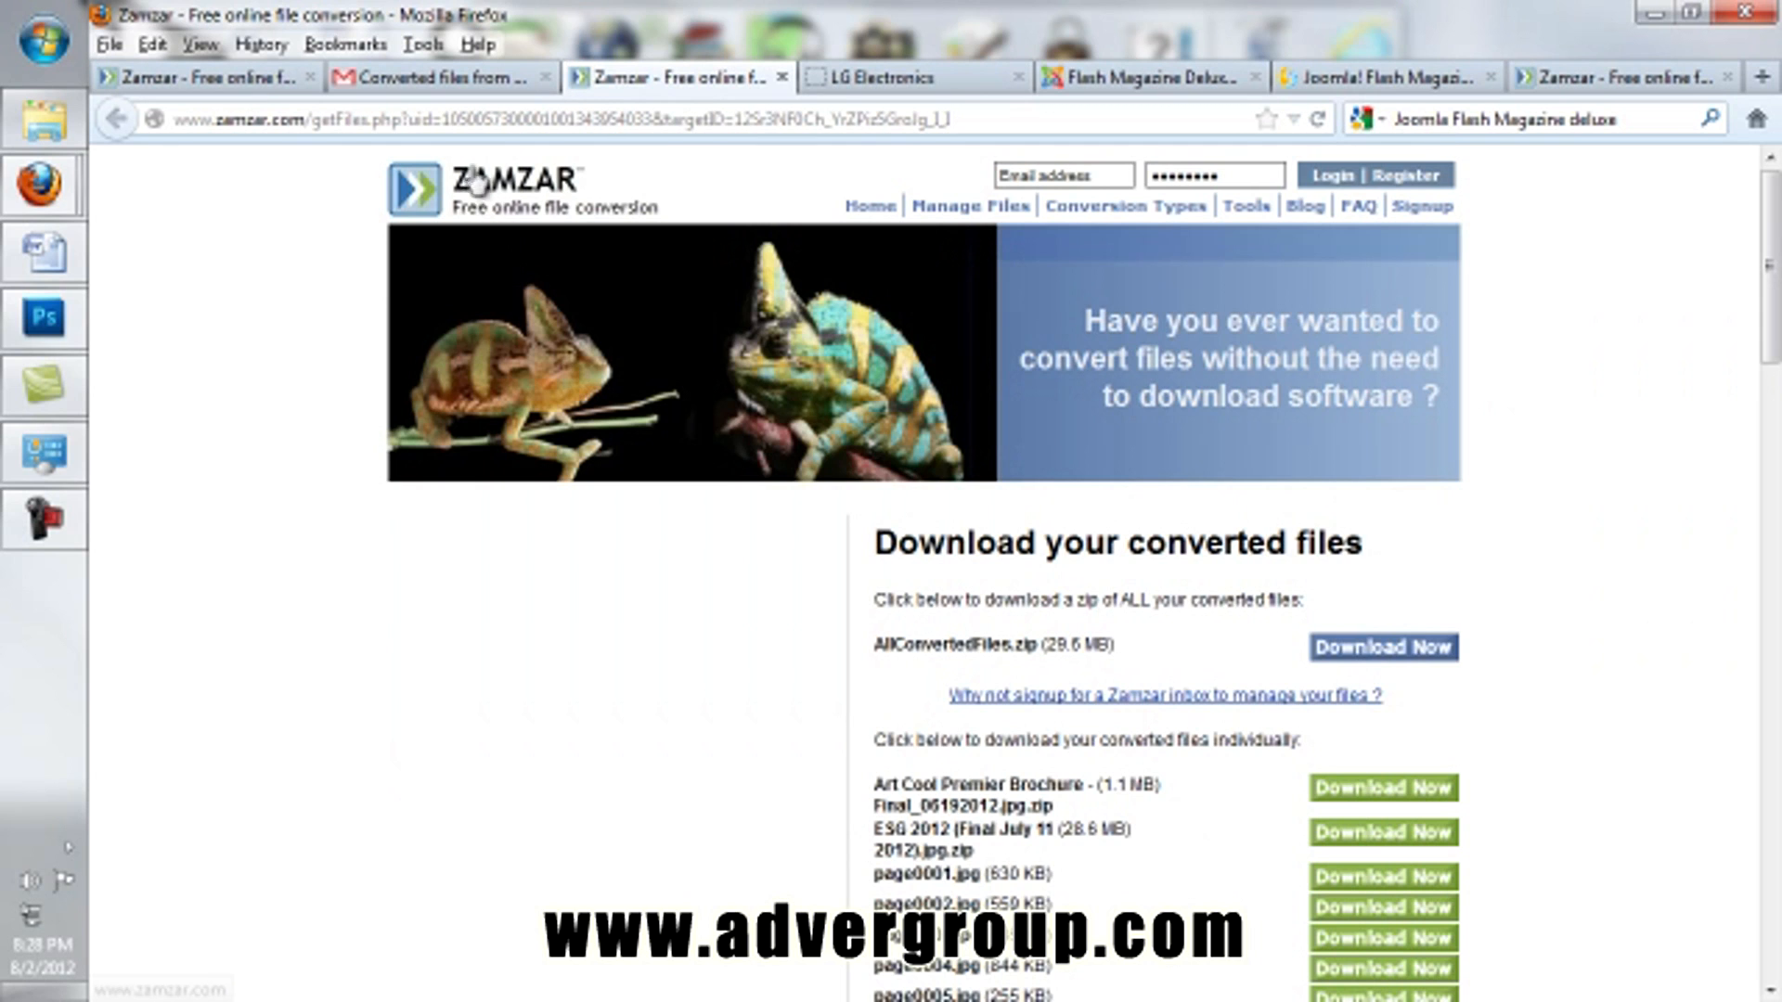
# Step: Download AllConvertedFiles.zip with all converted files, saving it to disk, and dismiss the download list
pyautogui.scroll(-3, 926, 711)
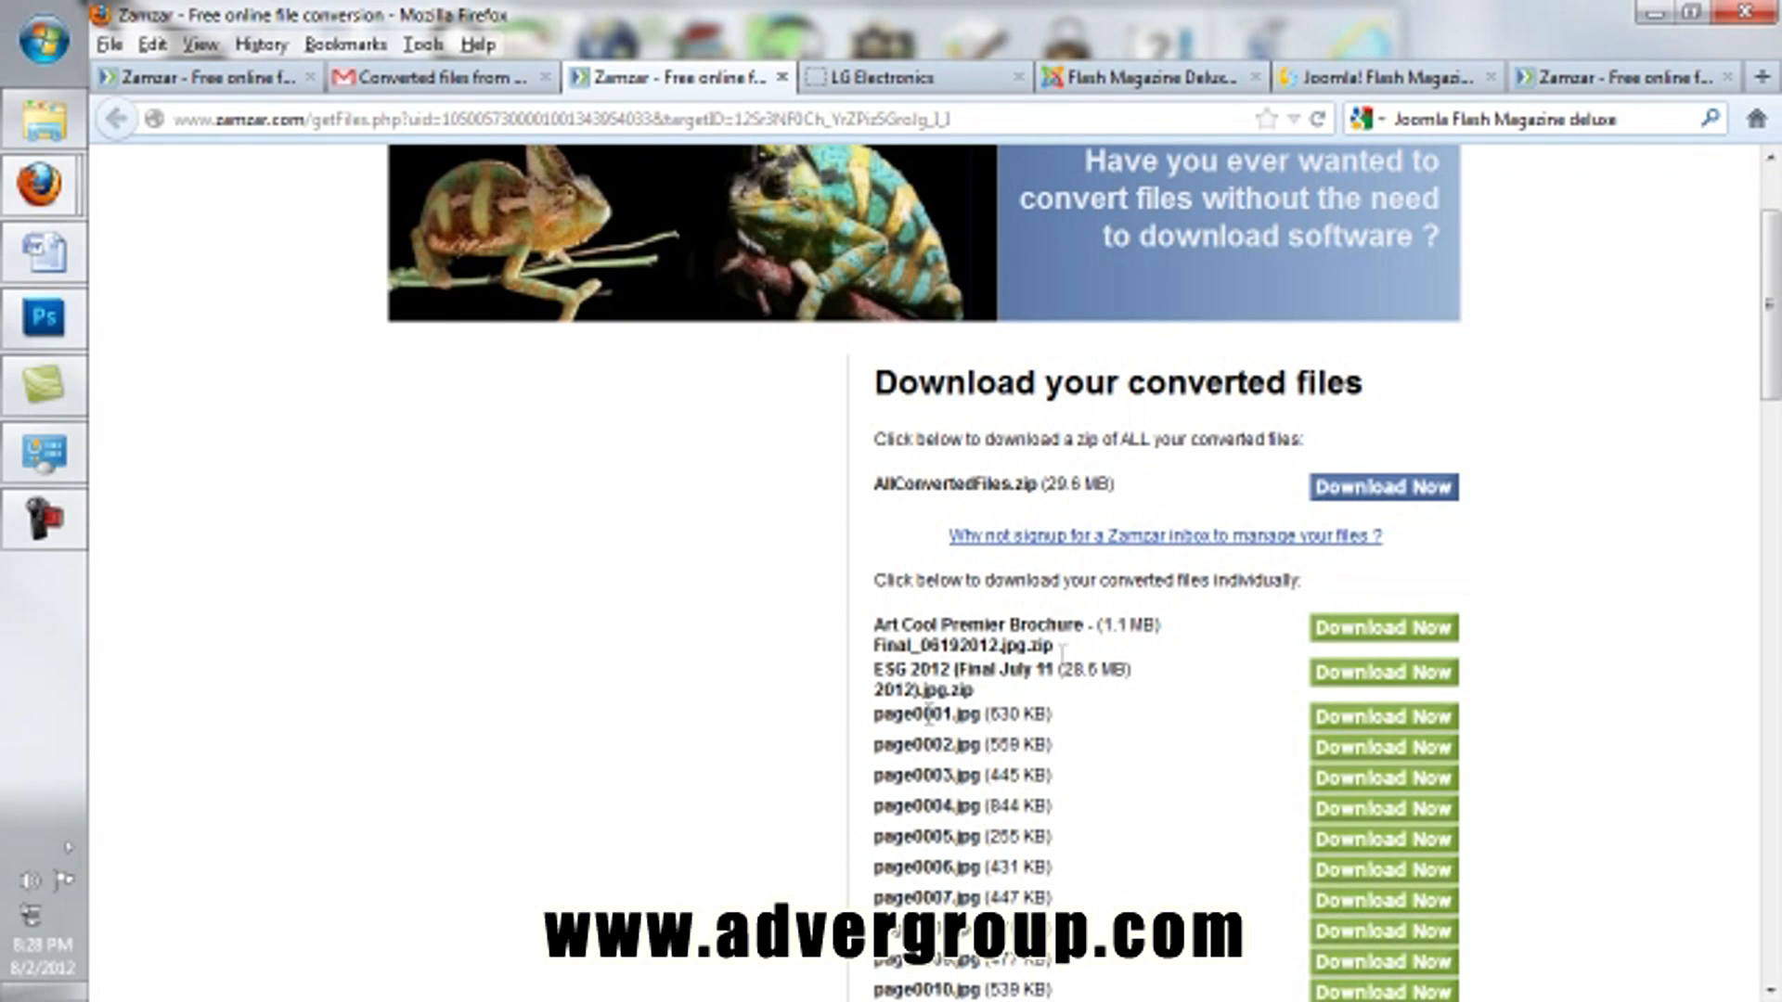
pyautogui.click(1357, 504)
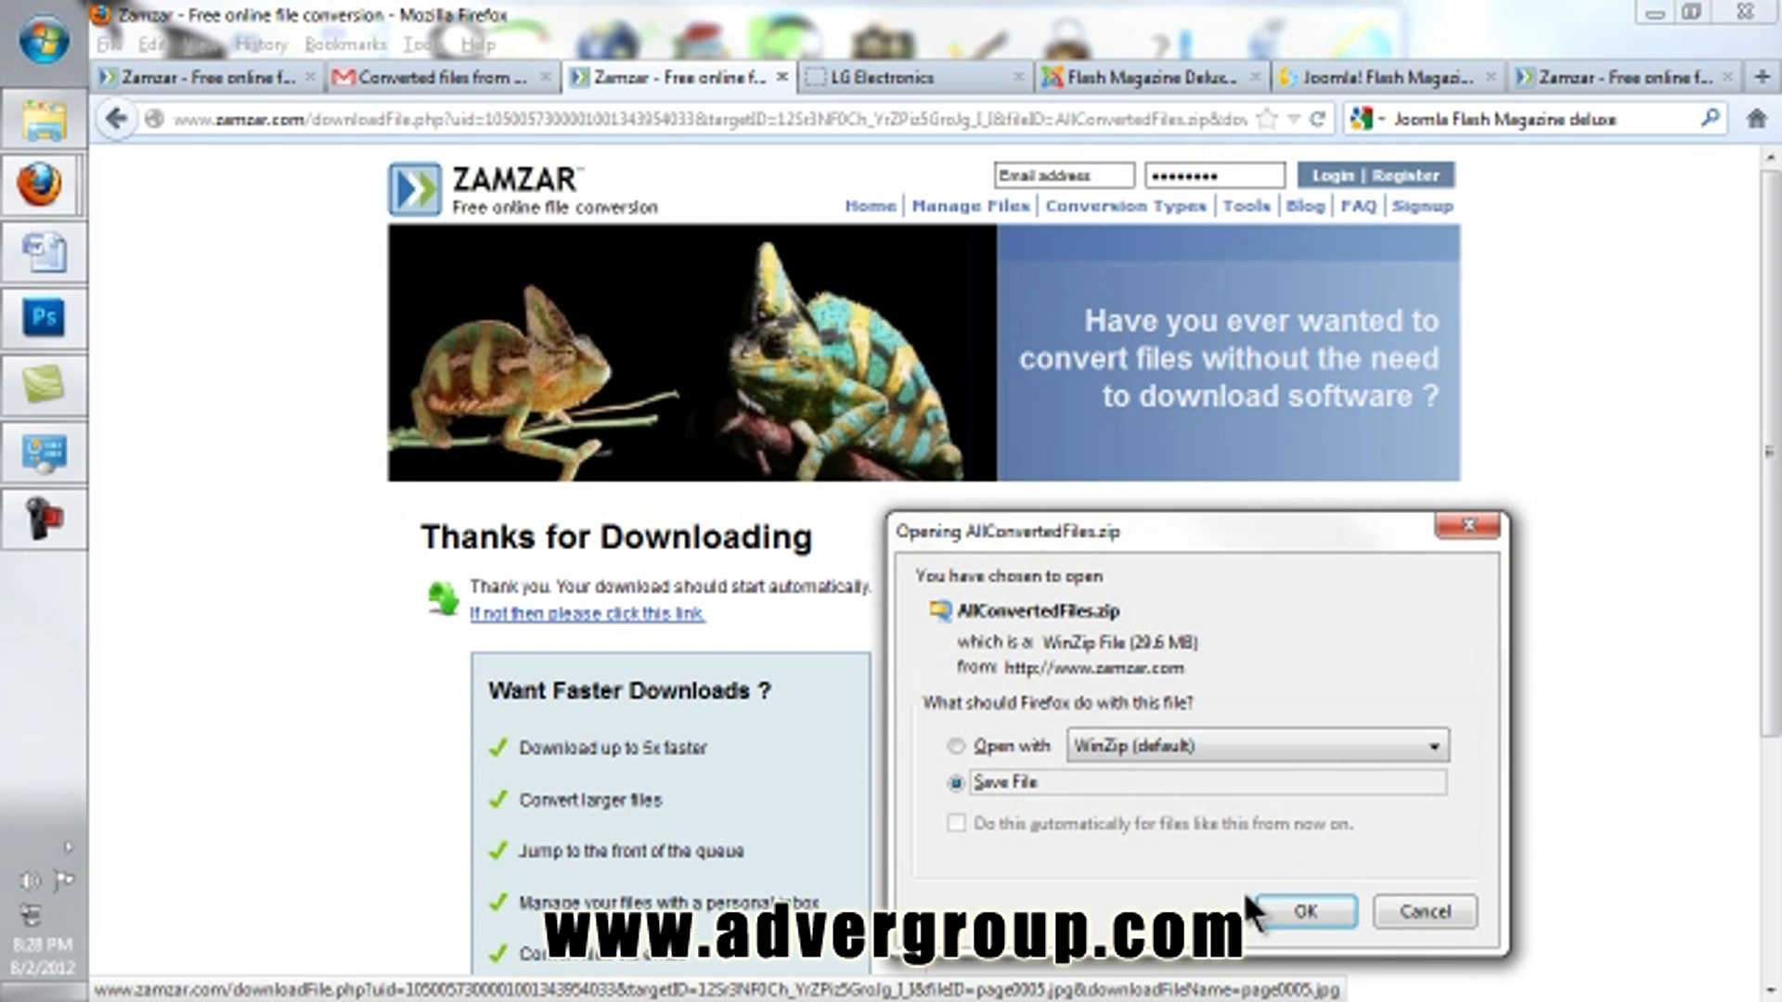
pyautogui.click(1271, 909)
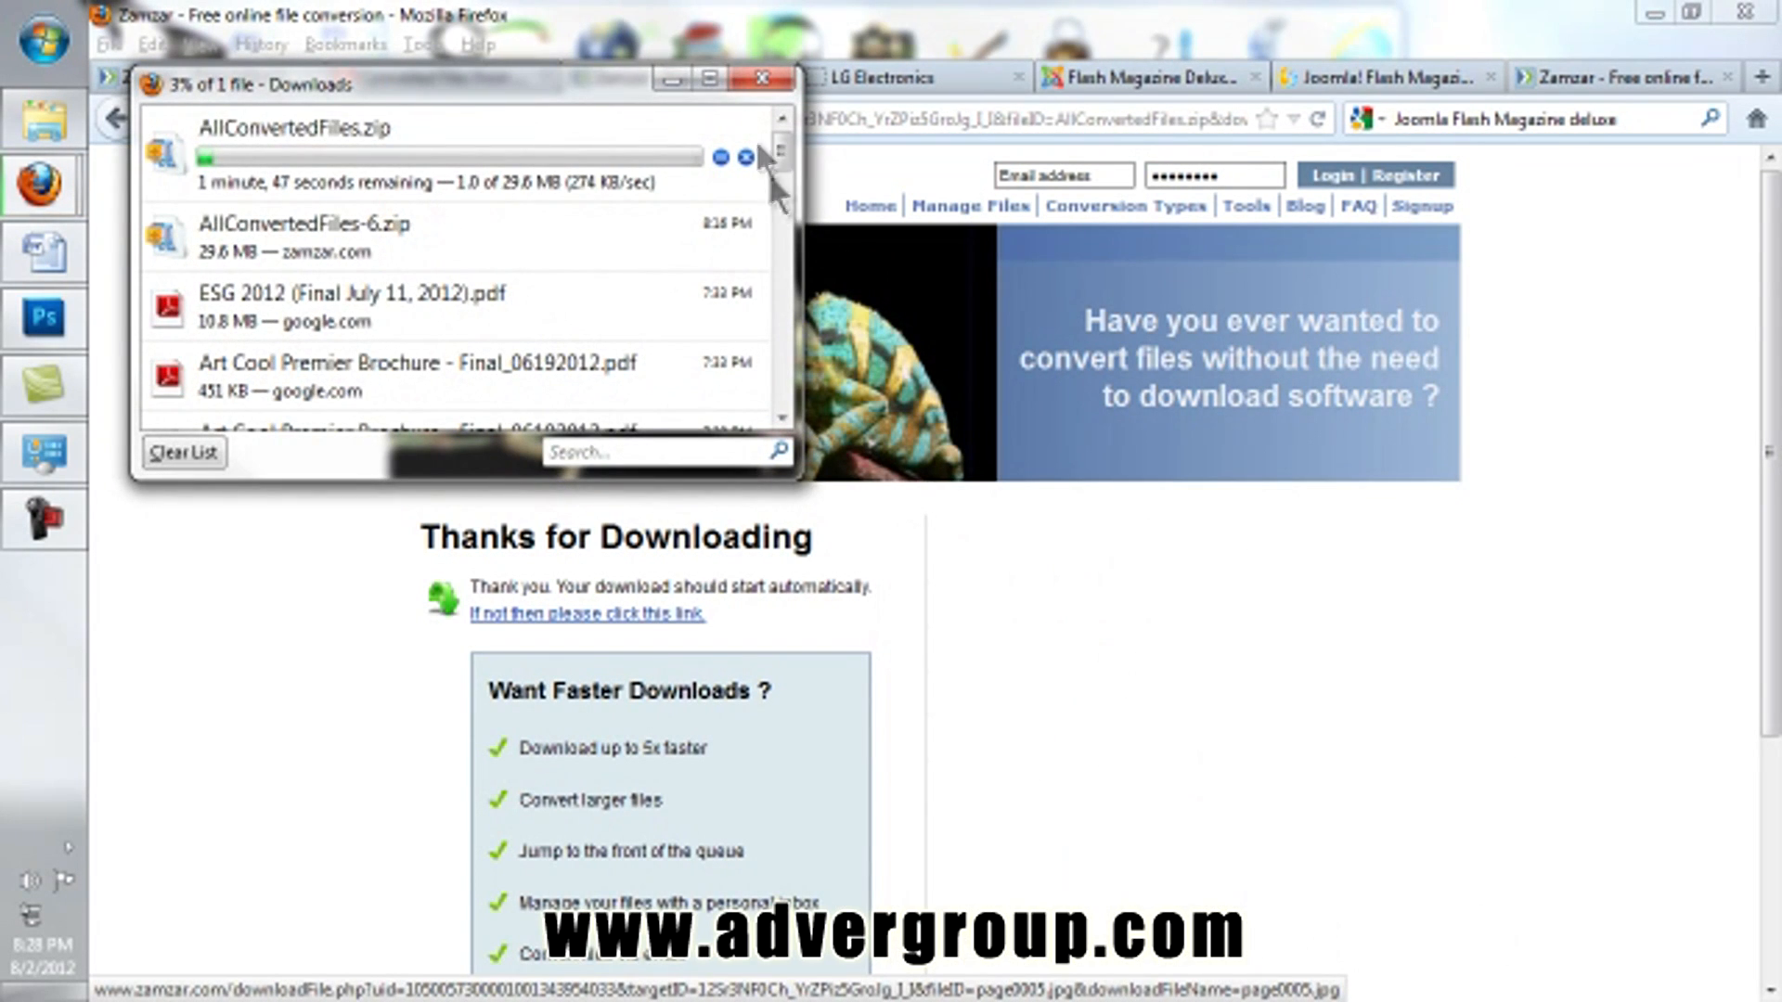
pyautogui.click(761, 78)
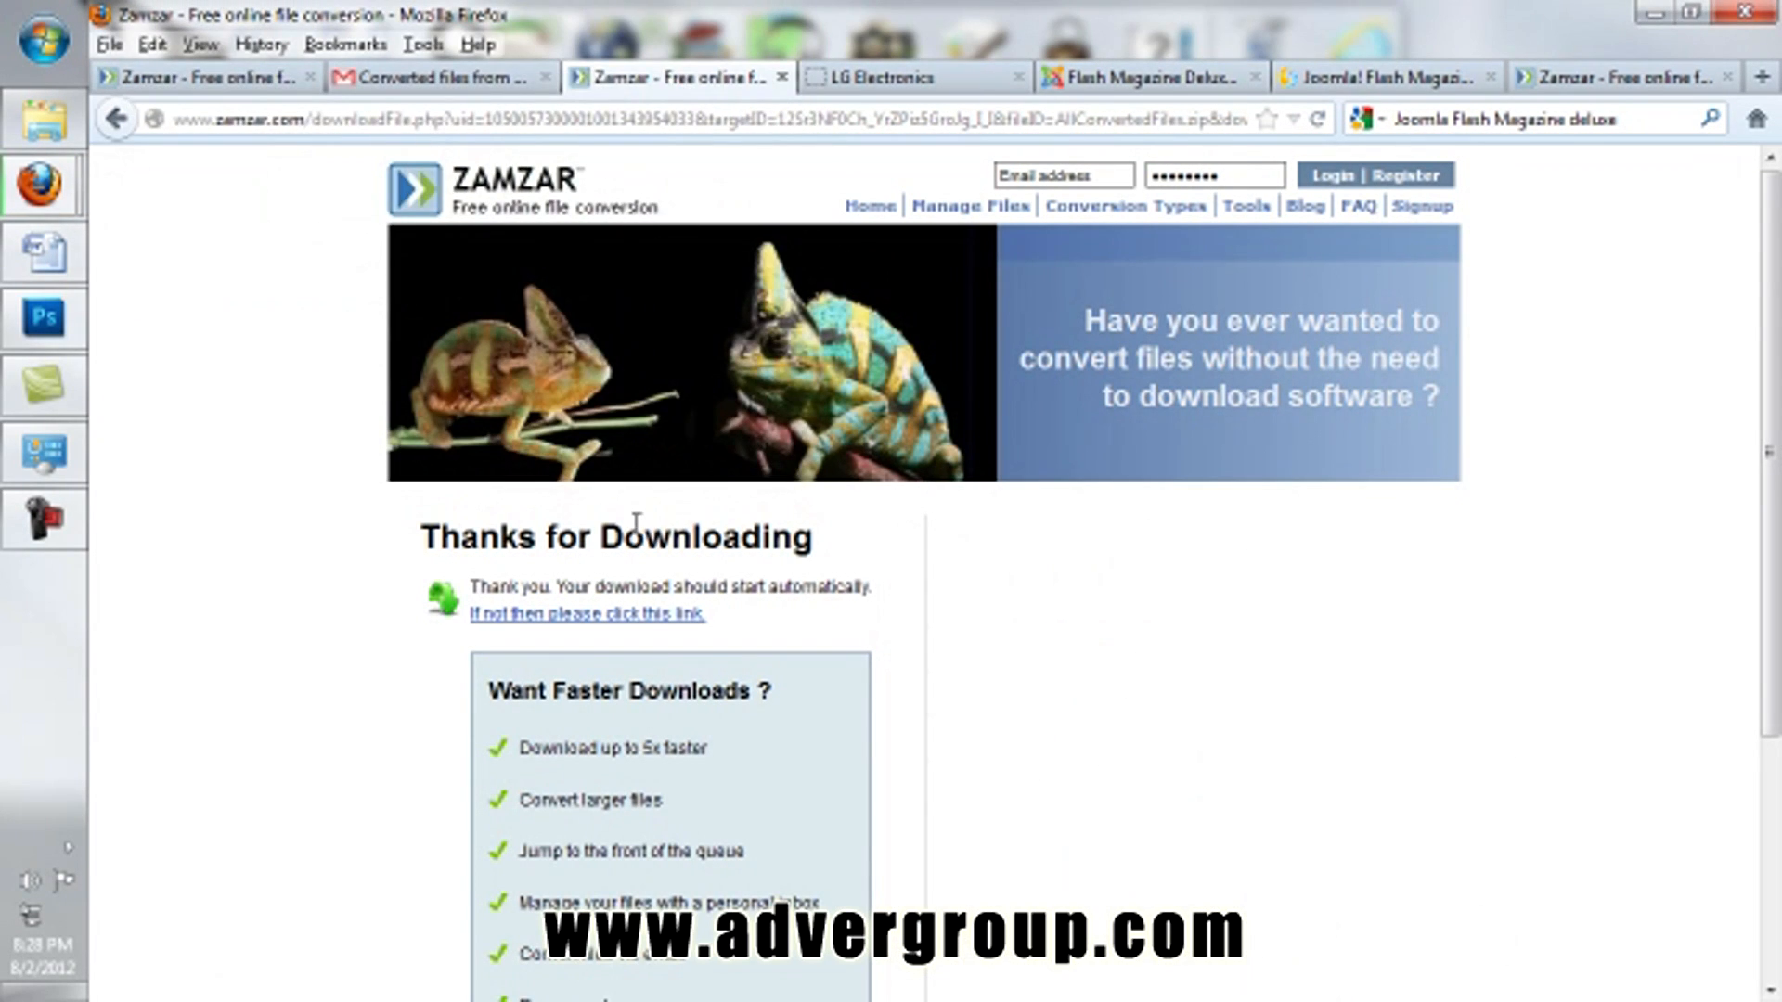
# Step: Switch to the LG vendor folder in Windows Explorer and open the Art Cool Premier Brochure image folder inside ART COOL FLYER
pyautogui.click(48, 117)
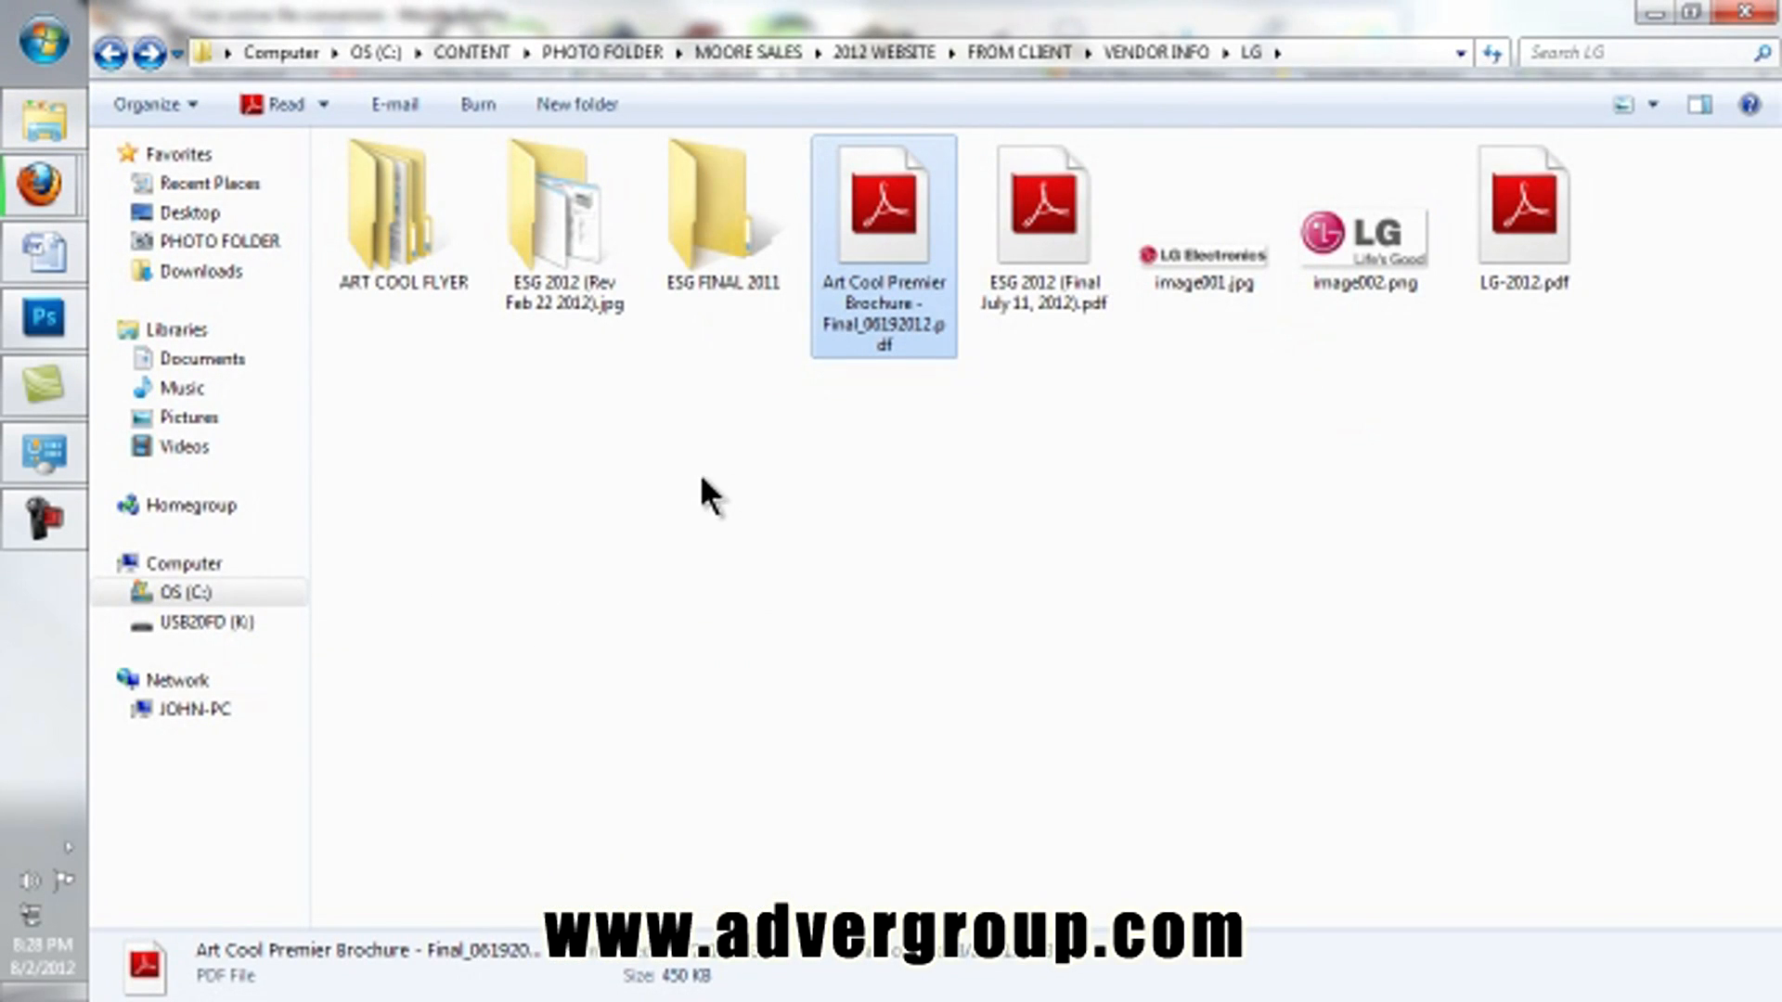
pyautogui.doubleClick(427, 260)
pyautogui.doubleClick(480, 175)
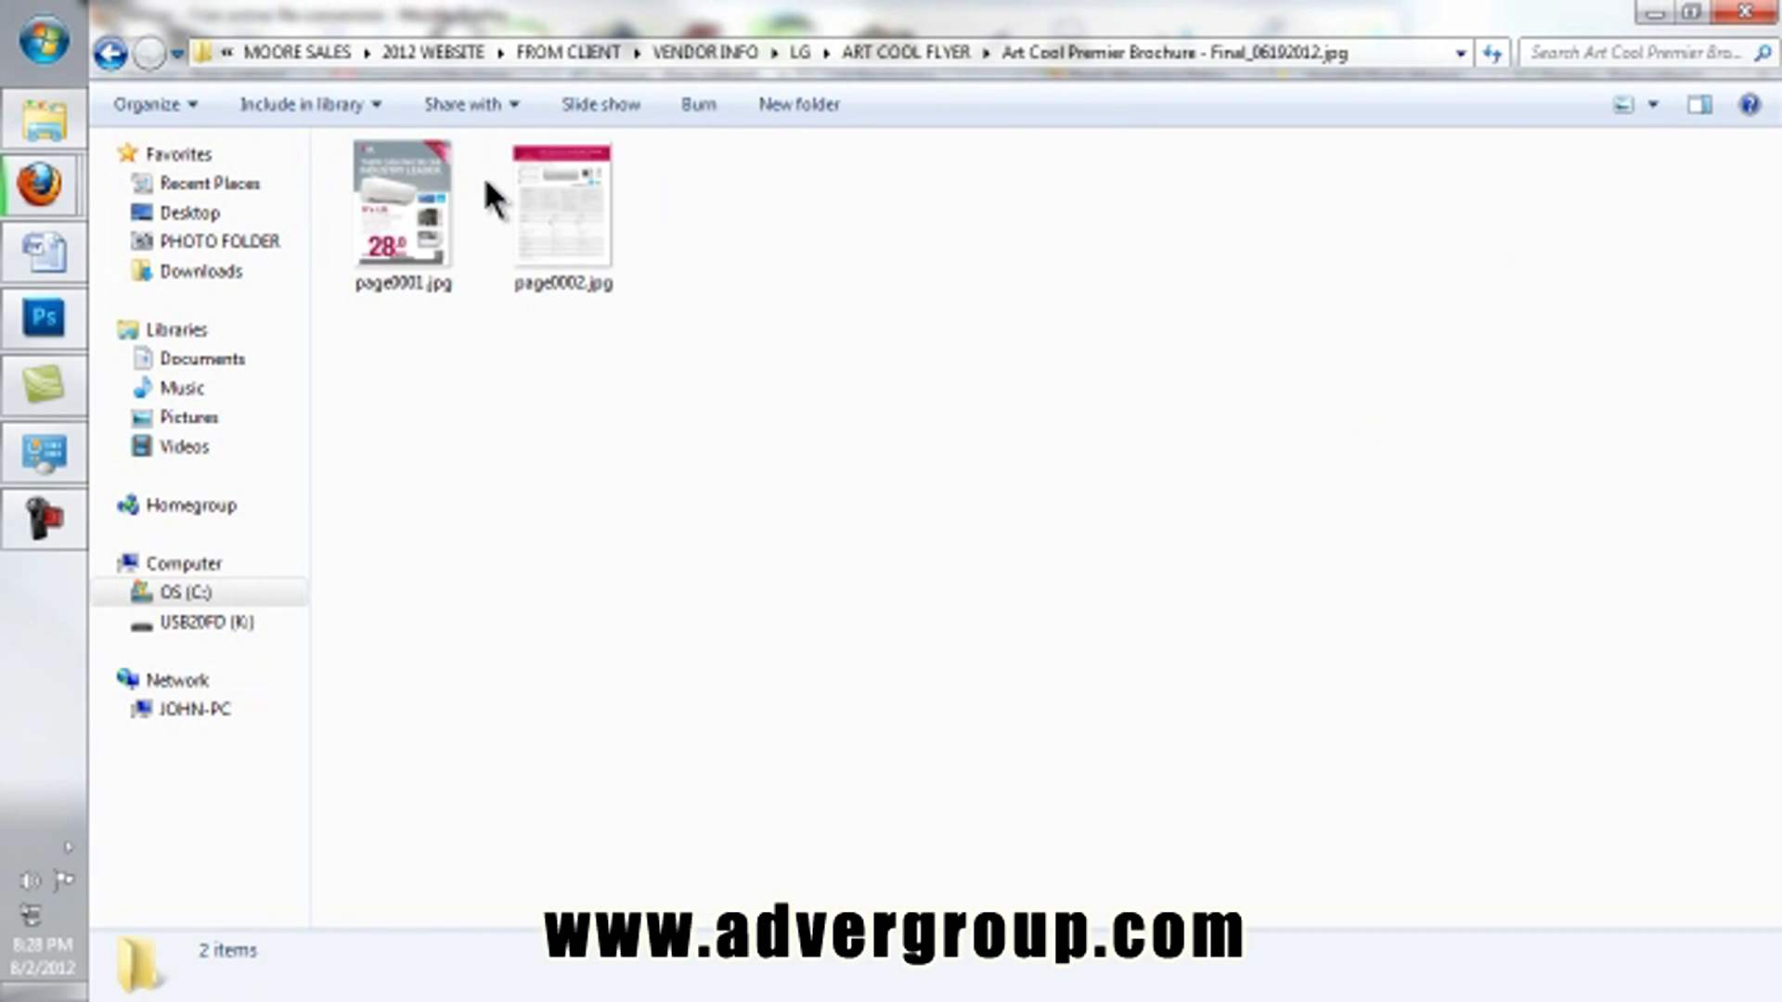
# Step: View the brochure page images starting from page0001.jpg in the photo viewer, then close it
pyautogui.doubleClick(412, 263)
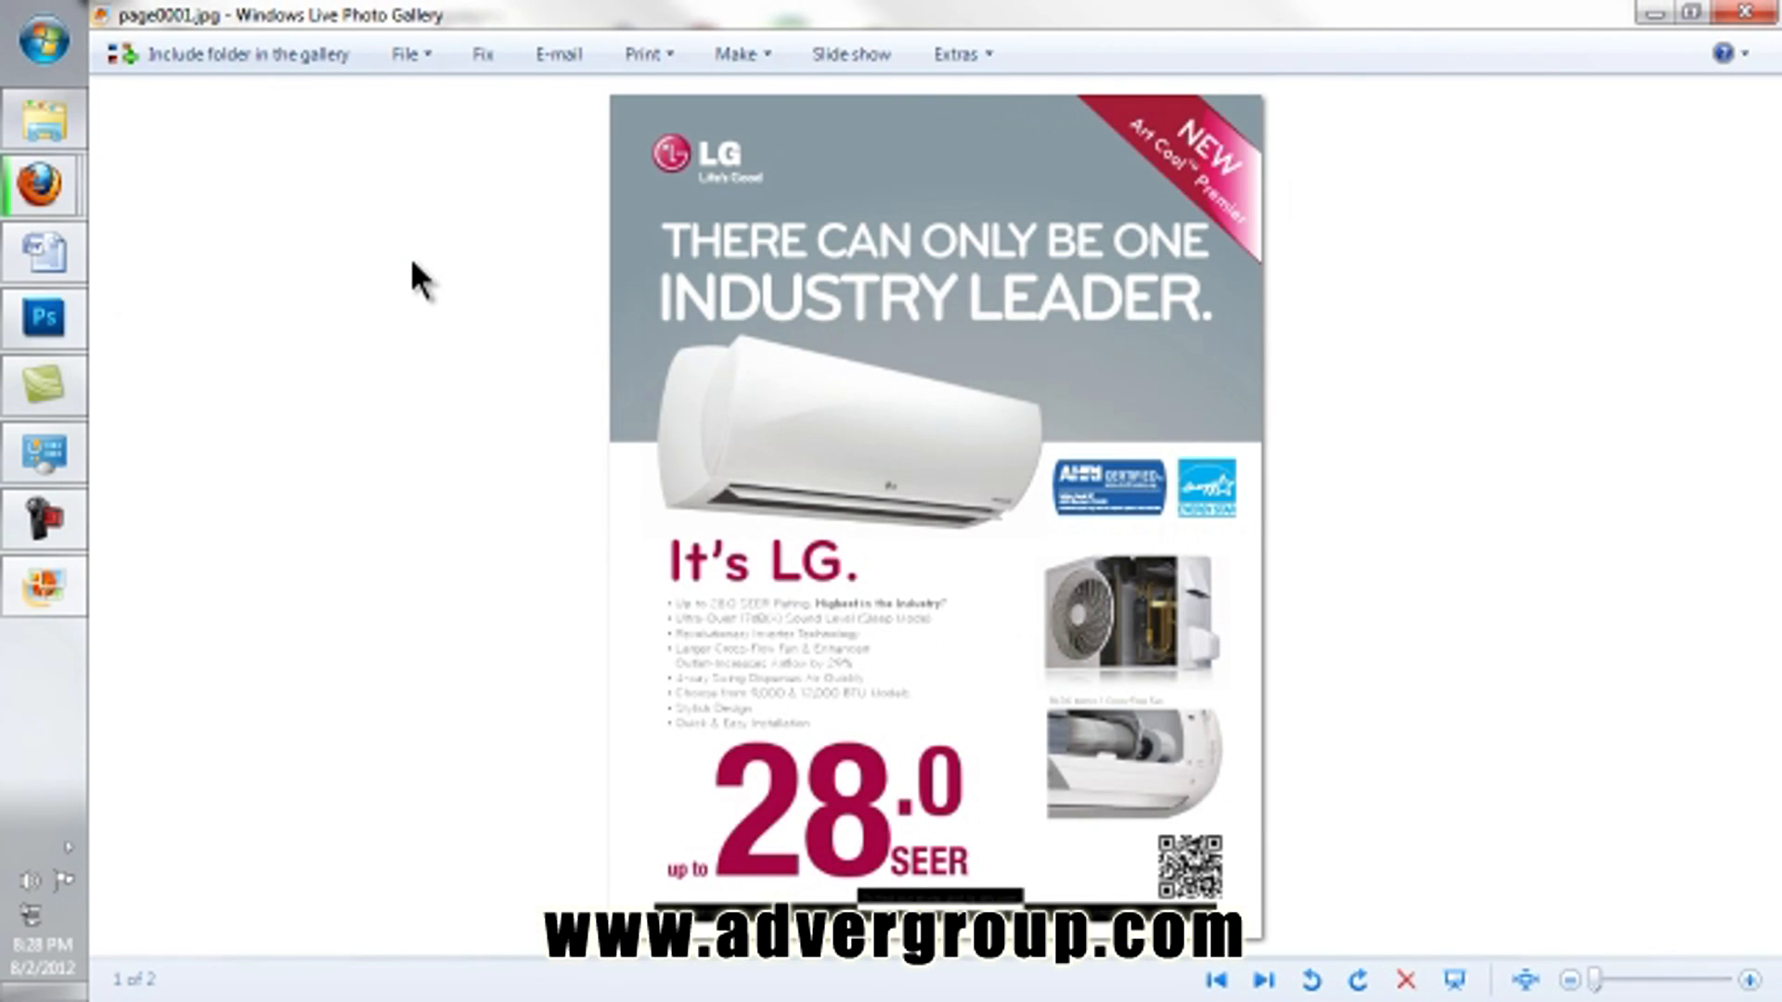
pyautogui.click(1277, 987)
pyautogui.click(1277, 987)
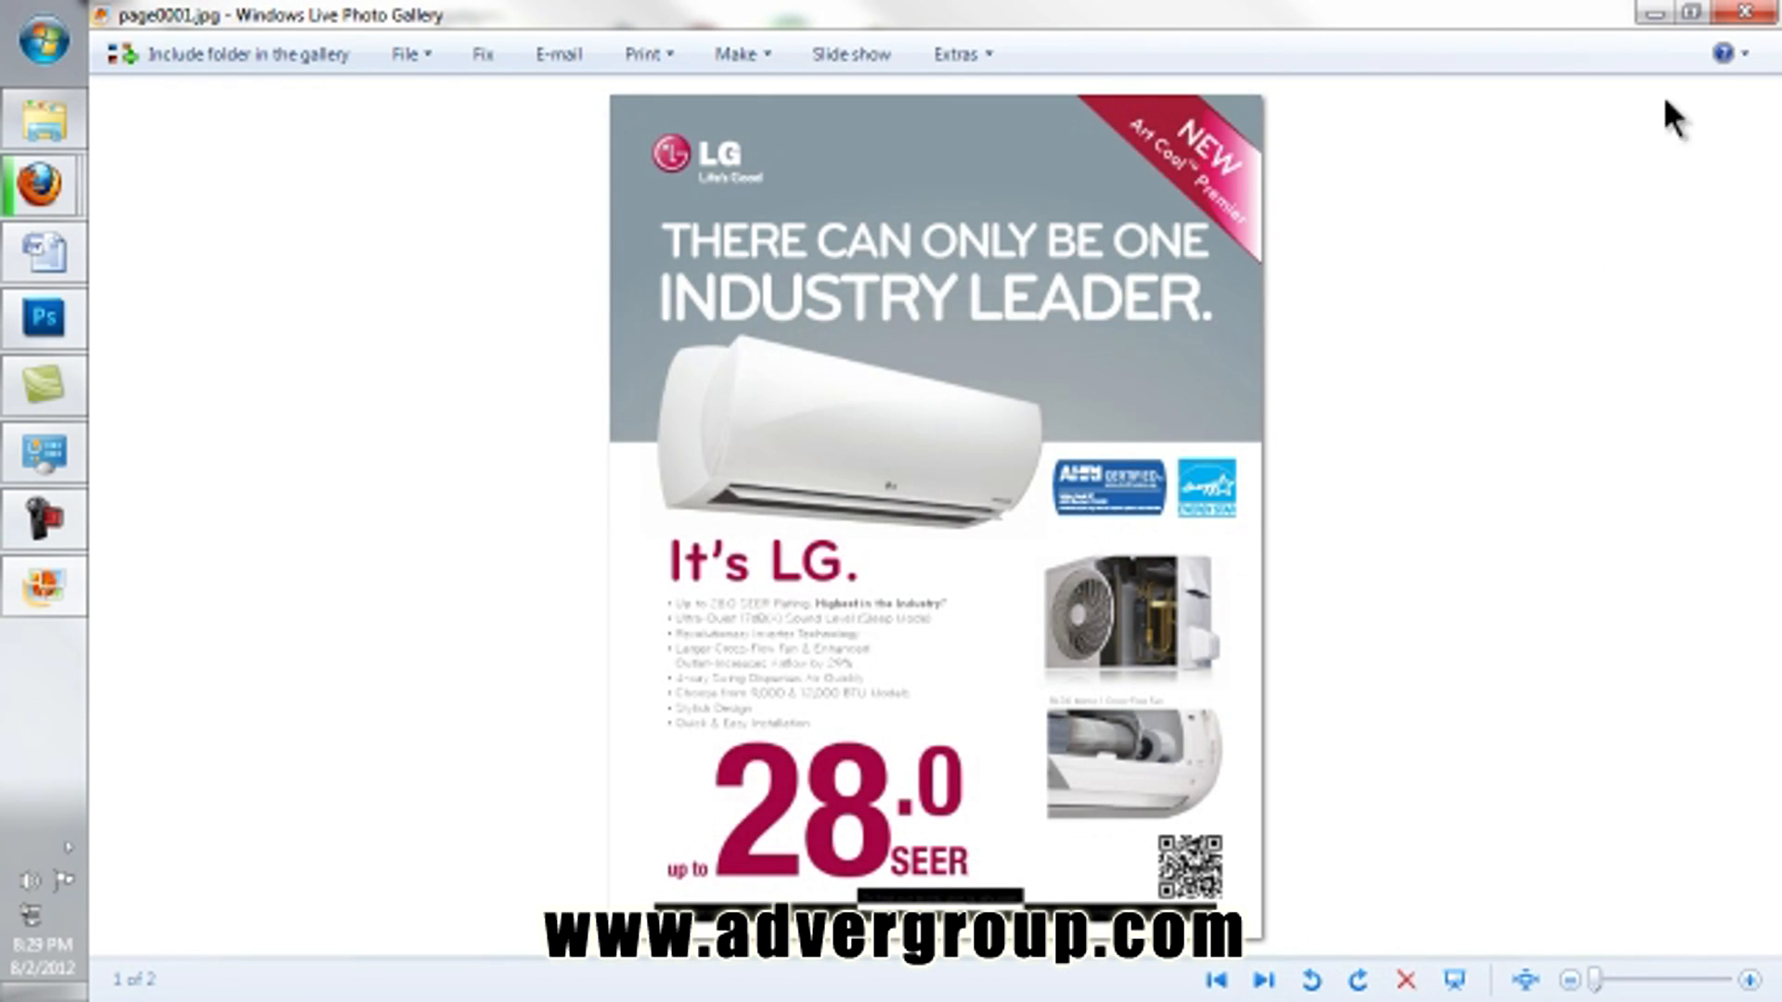
pyautogui.click(1745, 13)
# Step: Rename page0001.jpg as LG-2012-page0001.jpg
pyautogui.rightClick(405, 237)
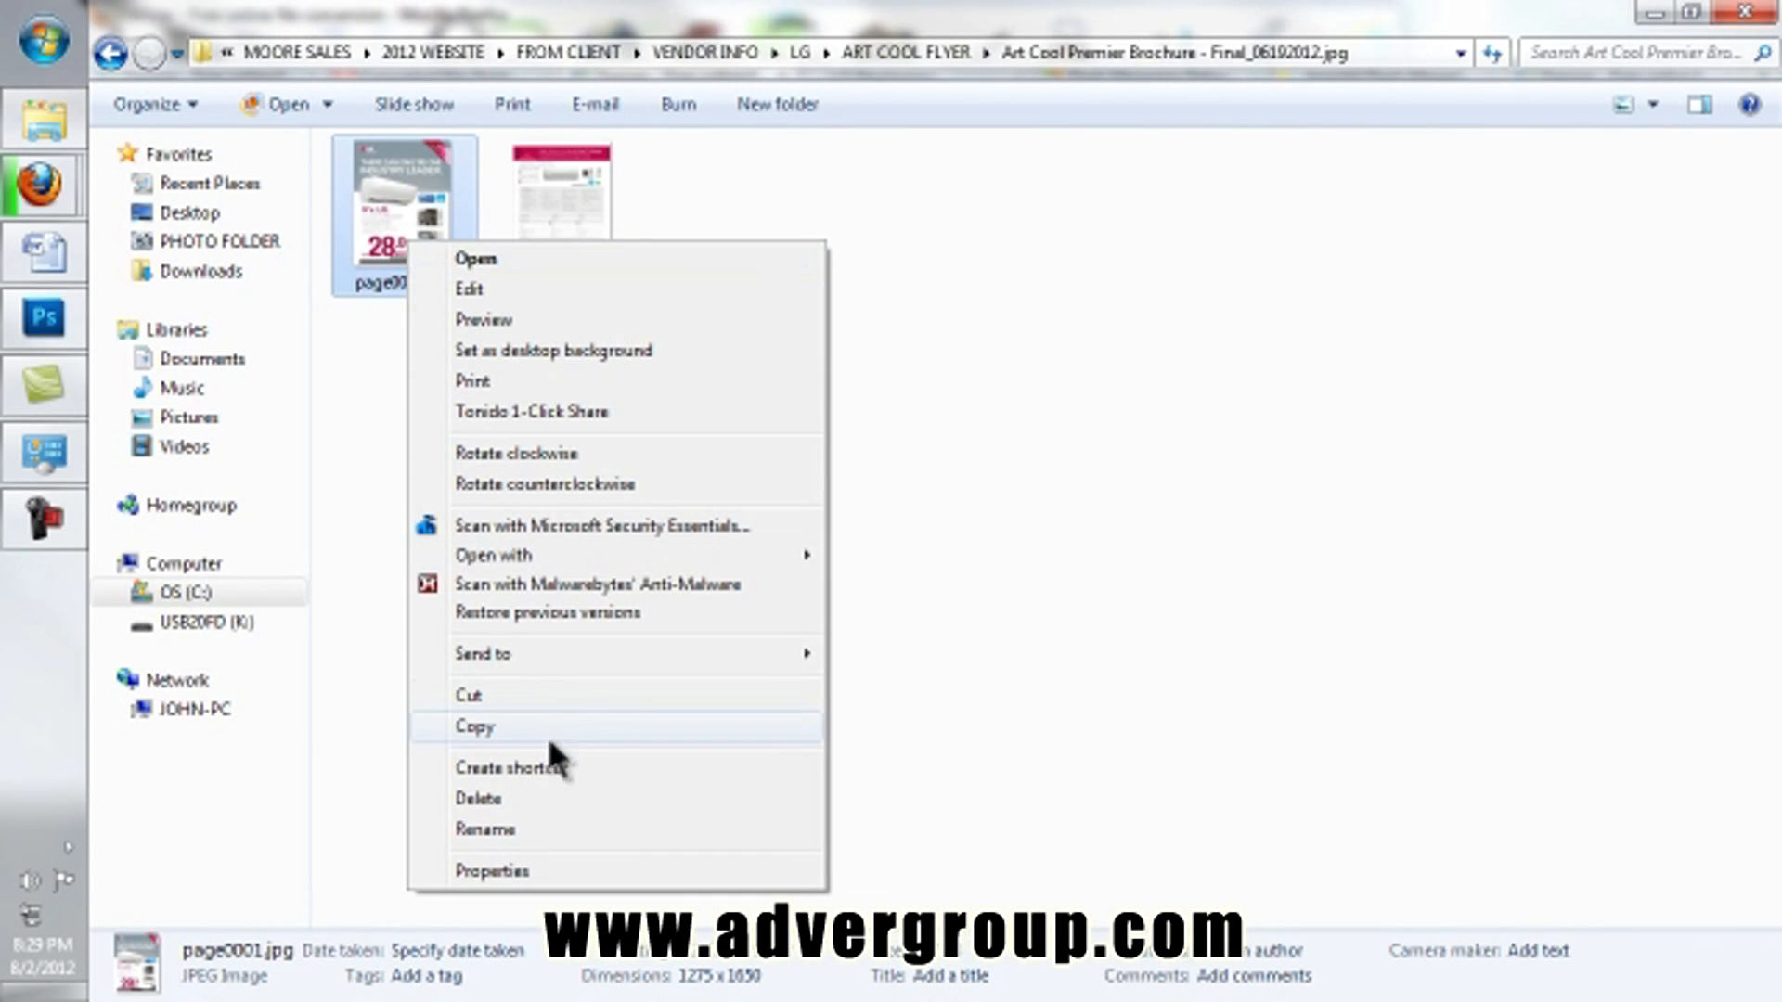
pyautogui.click(519, 829)
pyautogui.click(361, 283)
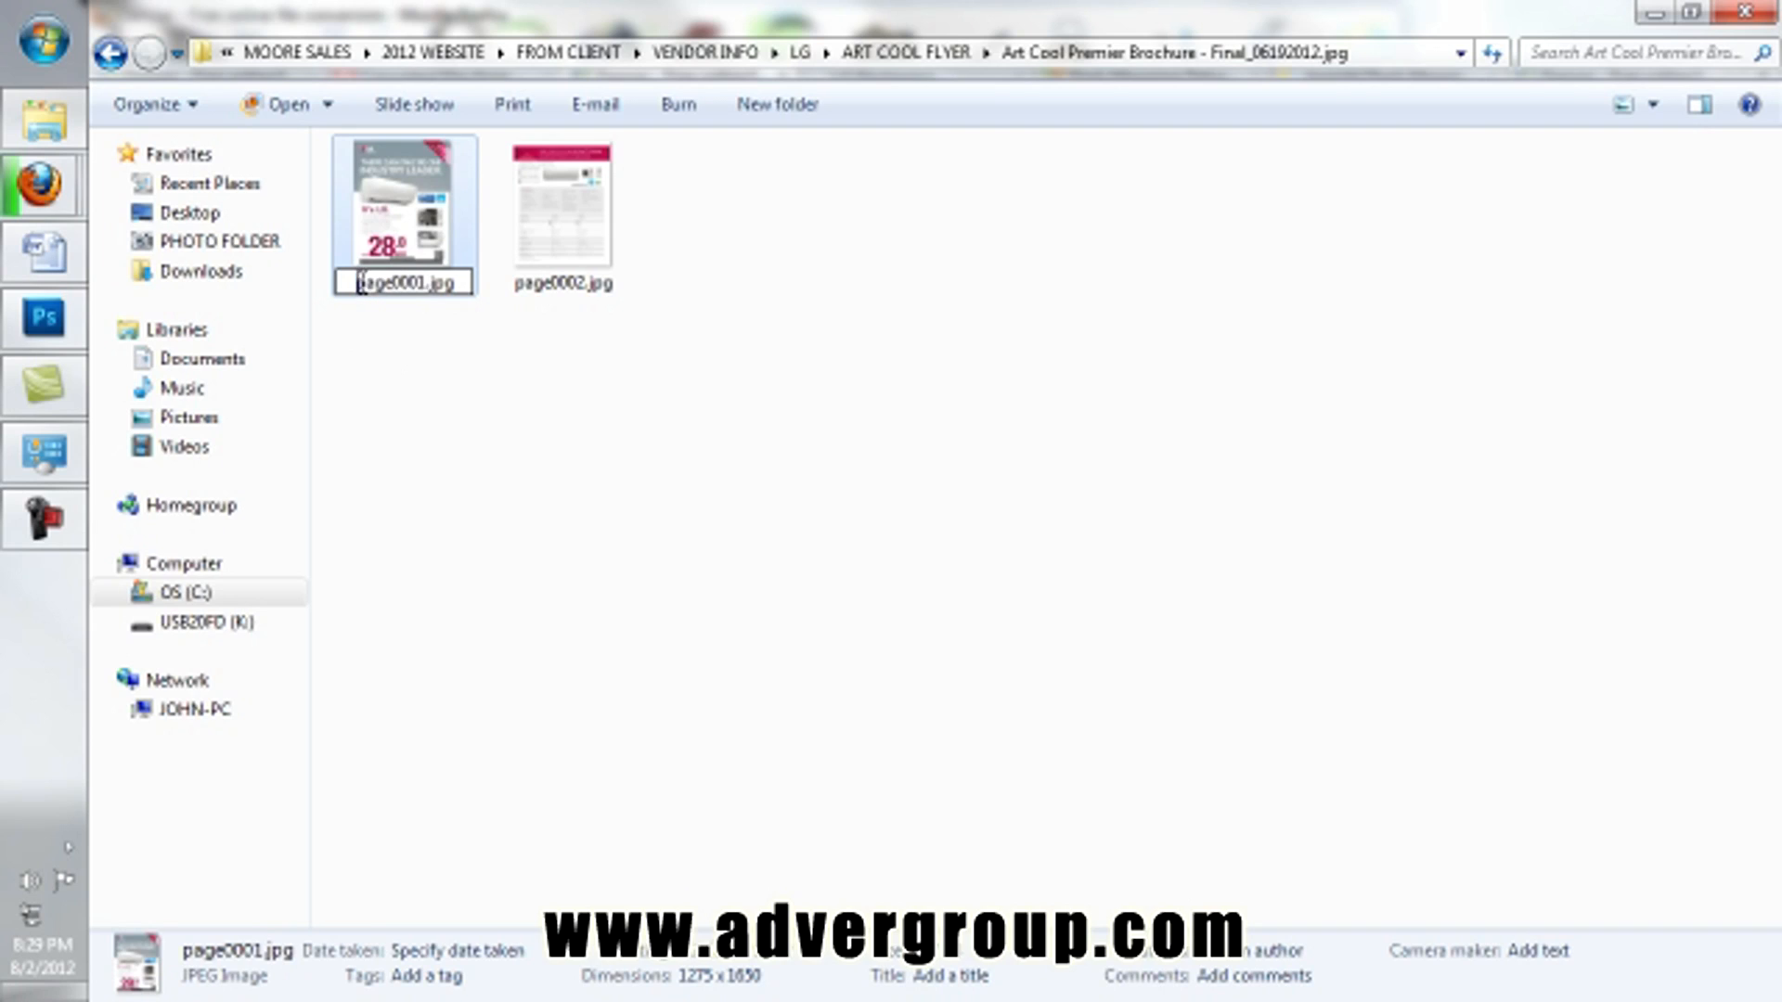
pyautogui.write('LG-')
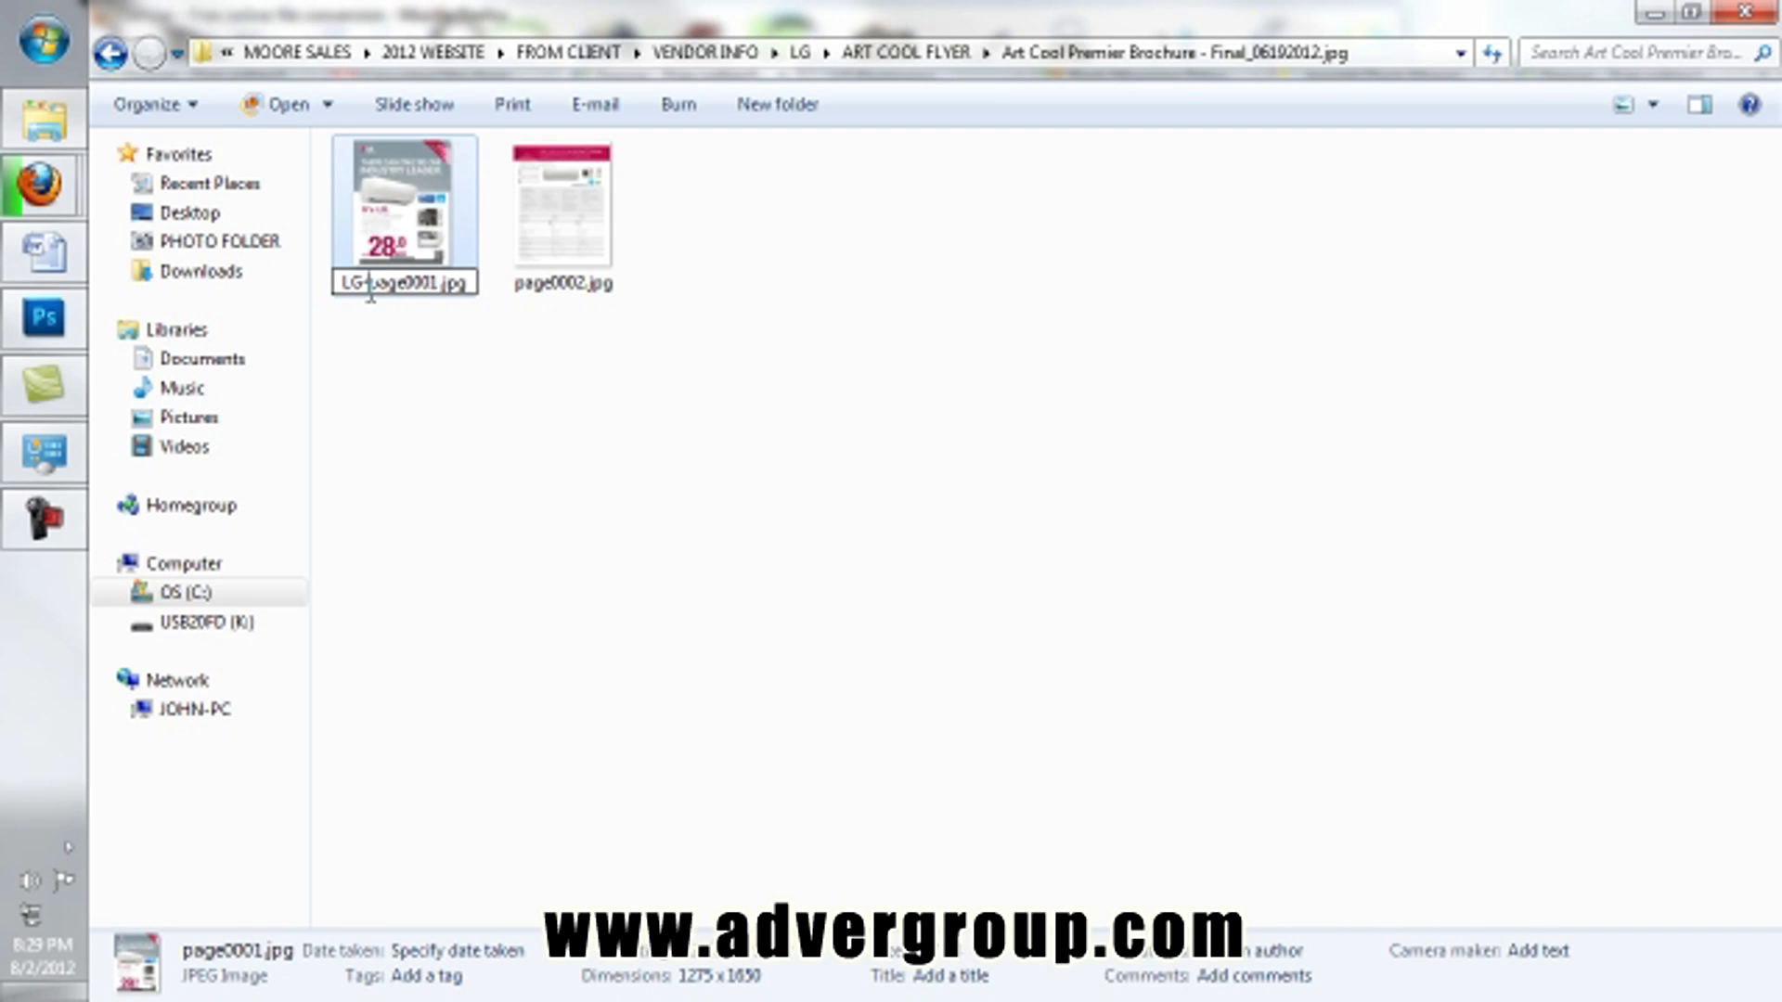
pyautogui.write('new')
pyautogui.press('BackSpace')
pyautogui.press('BackSpace')
pyautogui.press('BackSpace')
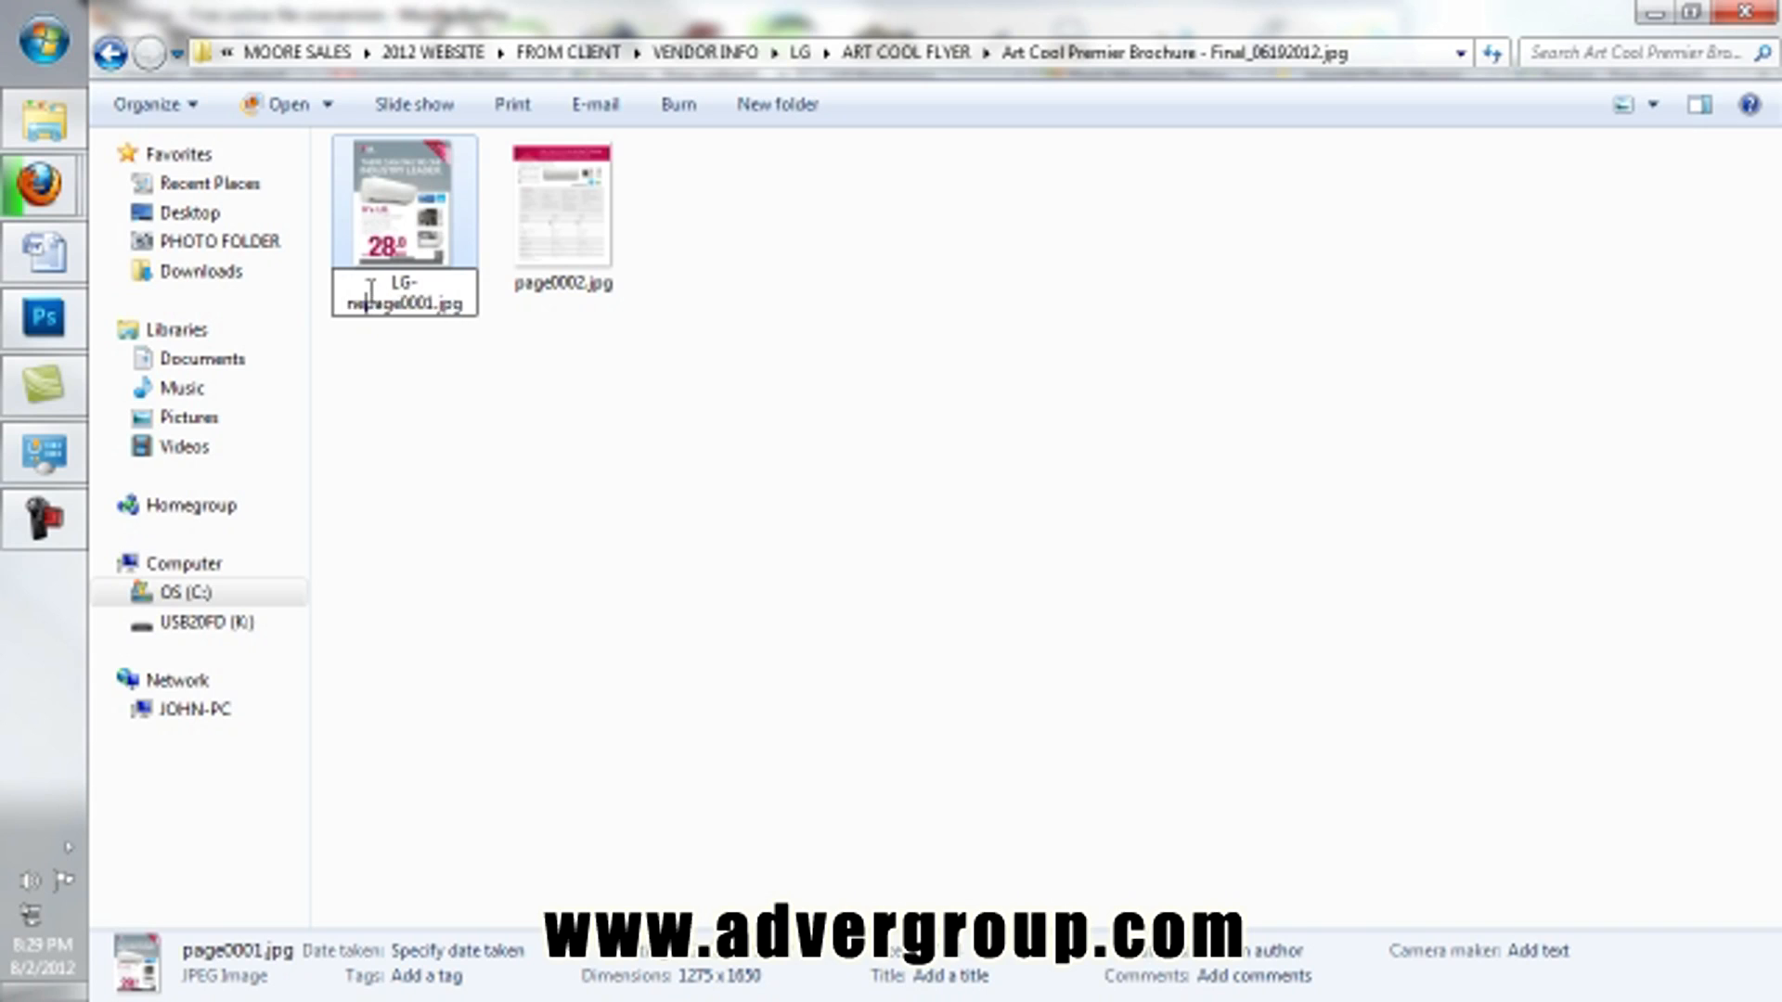
pyautogui.write('2012-')
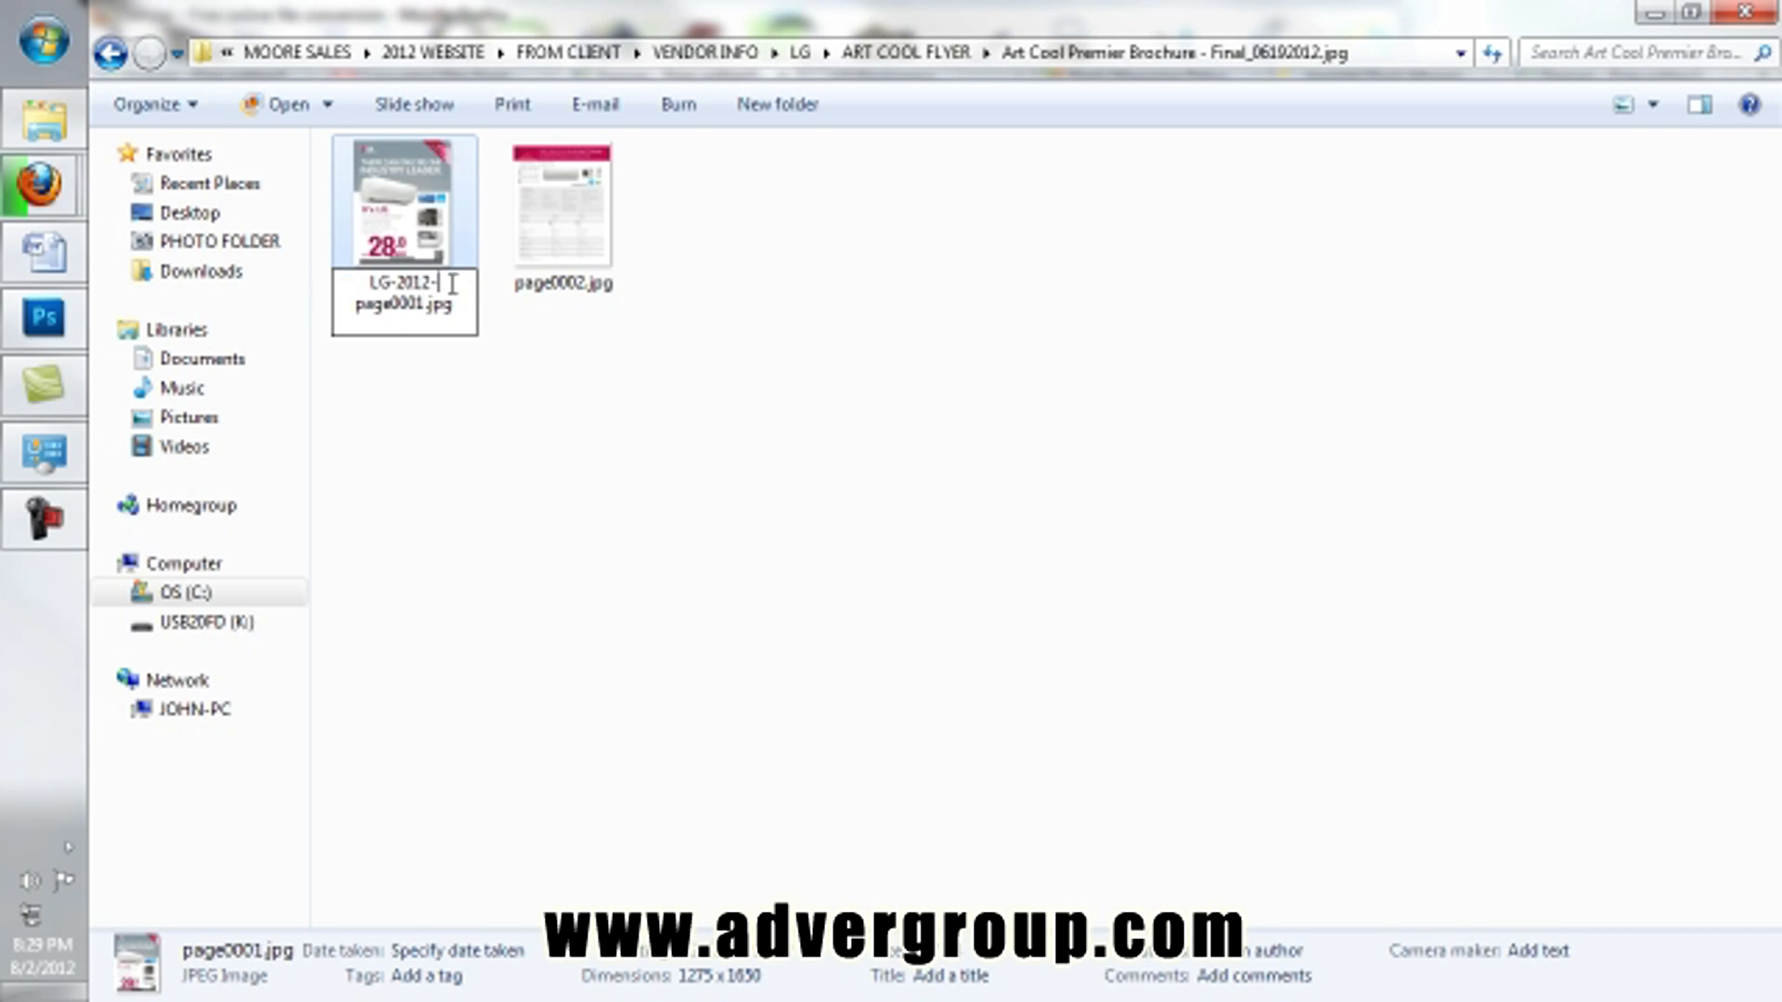
# Step: Rename page0002.jpg as LG-2012-page0002.jpg
pyautogui.click(548, 261)
pyautogui.rightClick(549, 262)
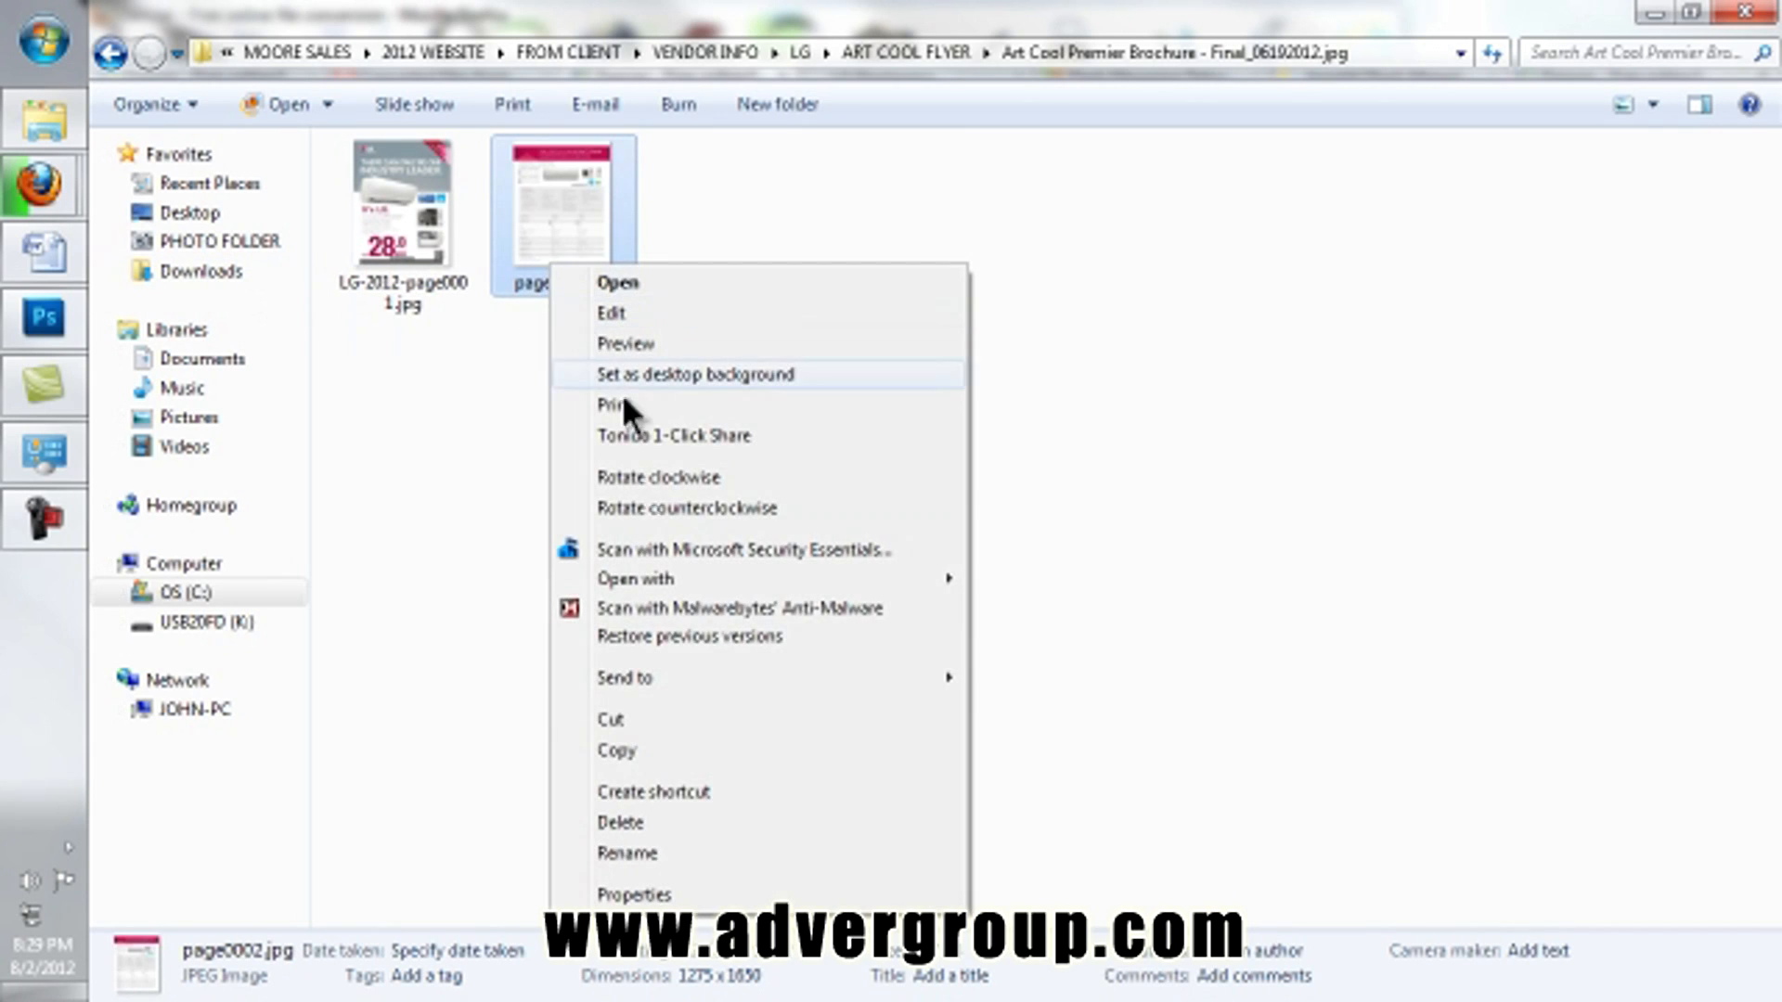
pyautogui.click(631, 853)
pyautogui.click(523, 284)
pyautogui.write('LG-2012-')
pyautogui.click(618, 375)
# Step: Open LG-2012-page0001.jpg in Adobe Photoshop CS5
pyautogui.click(384, 198)
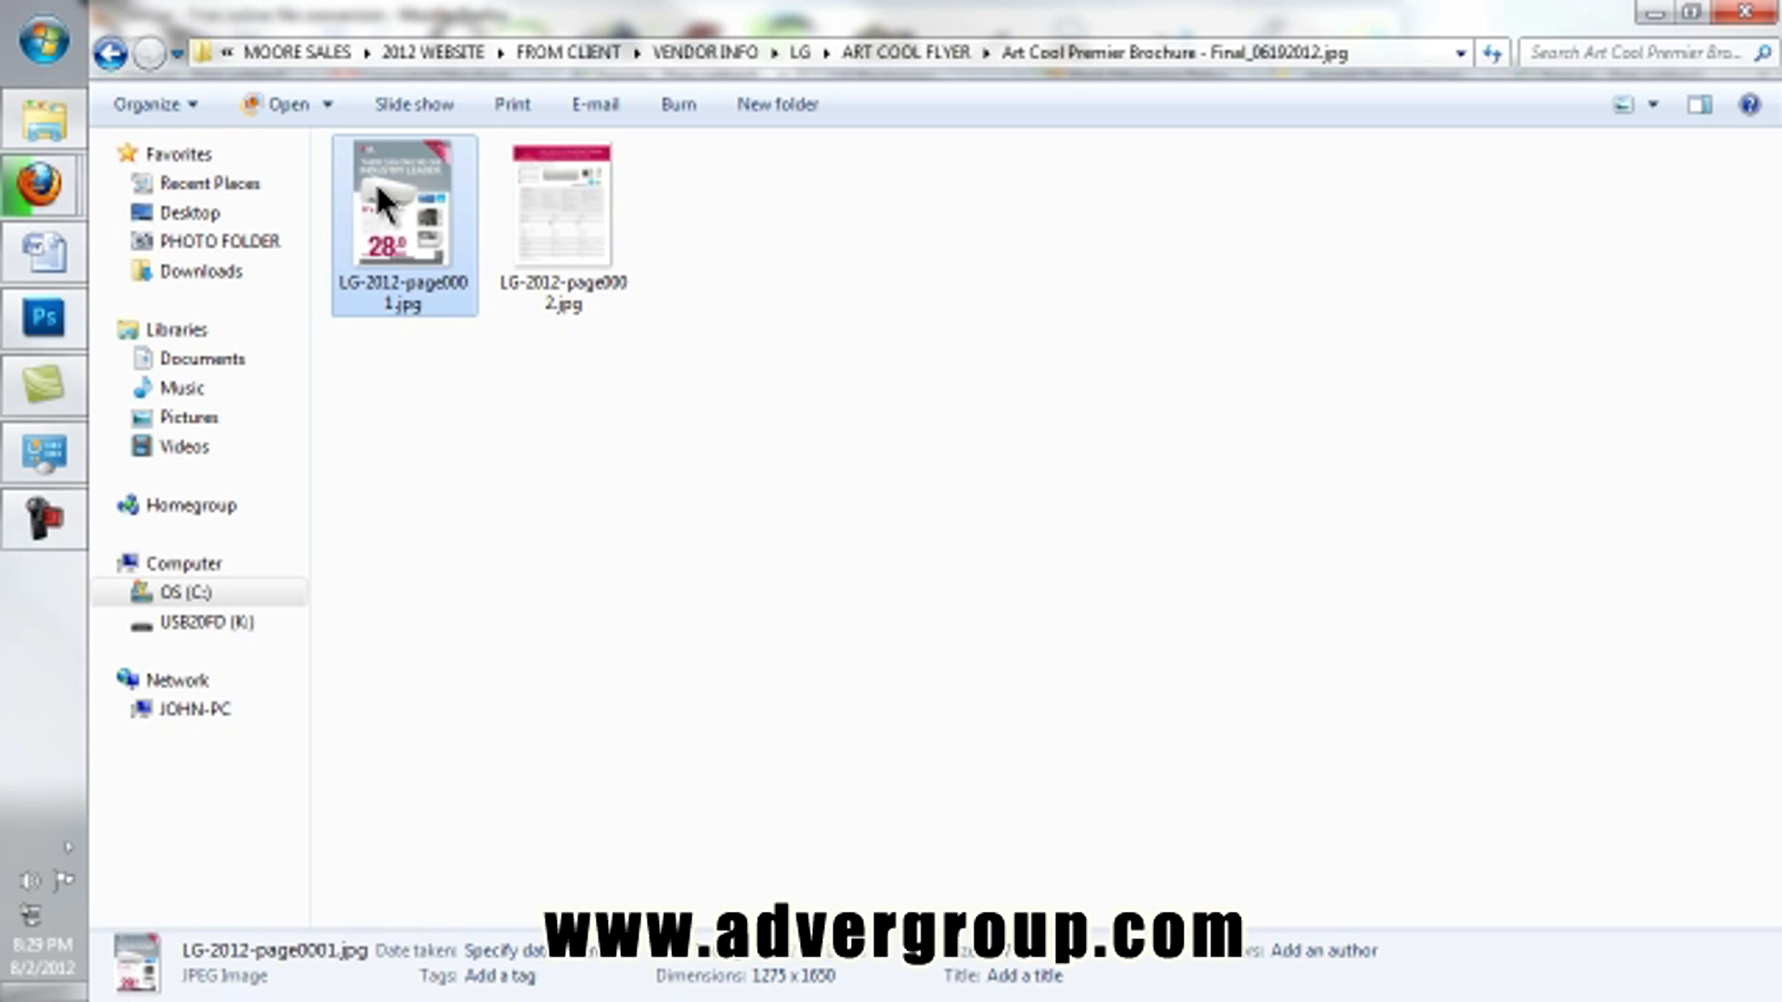
pyautogui.rightClick(401, 213)
pyautogui.moveTo(564, 527)
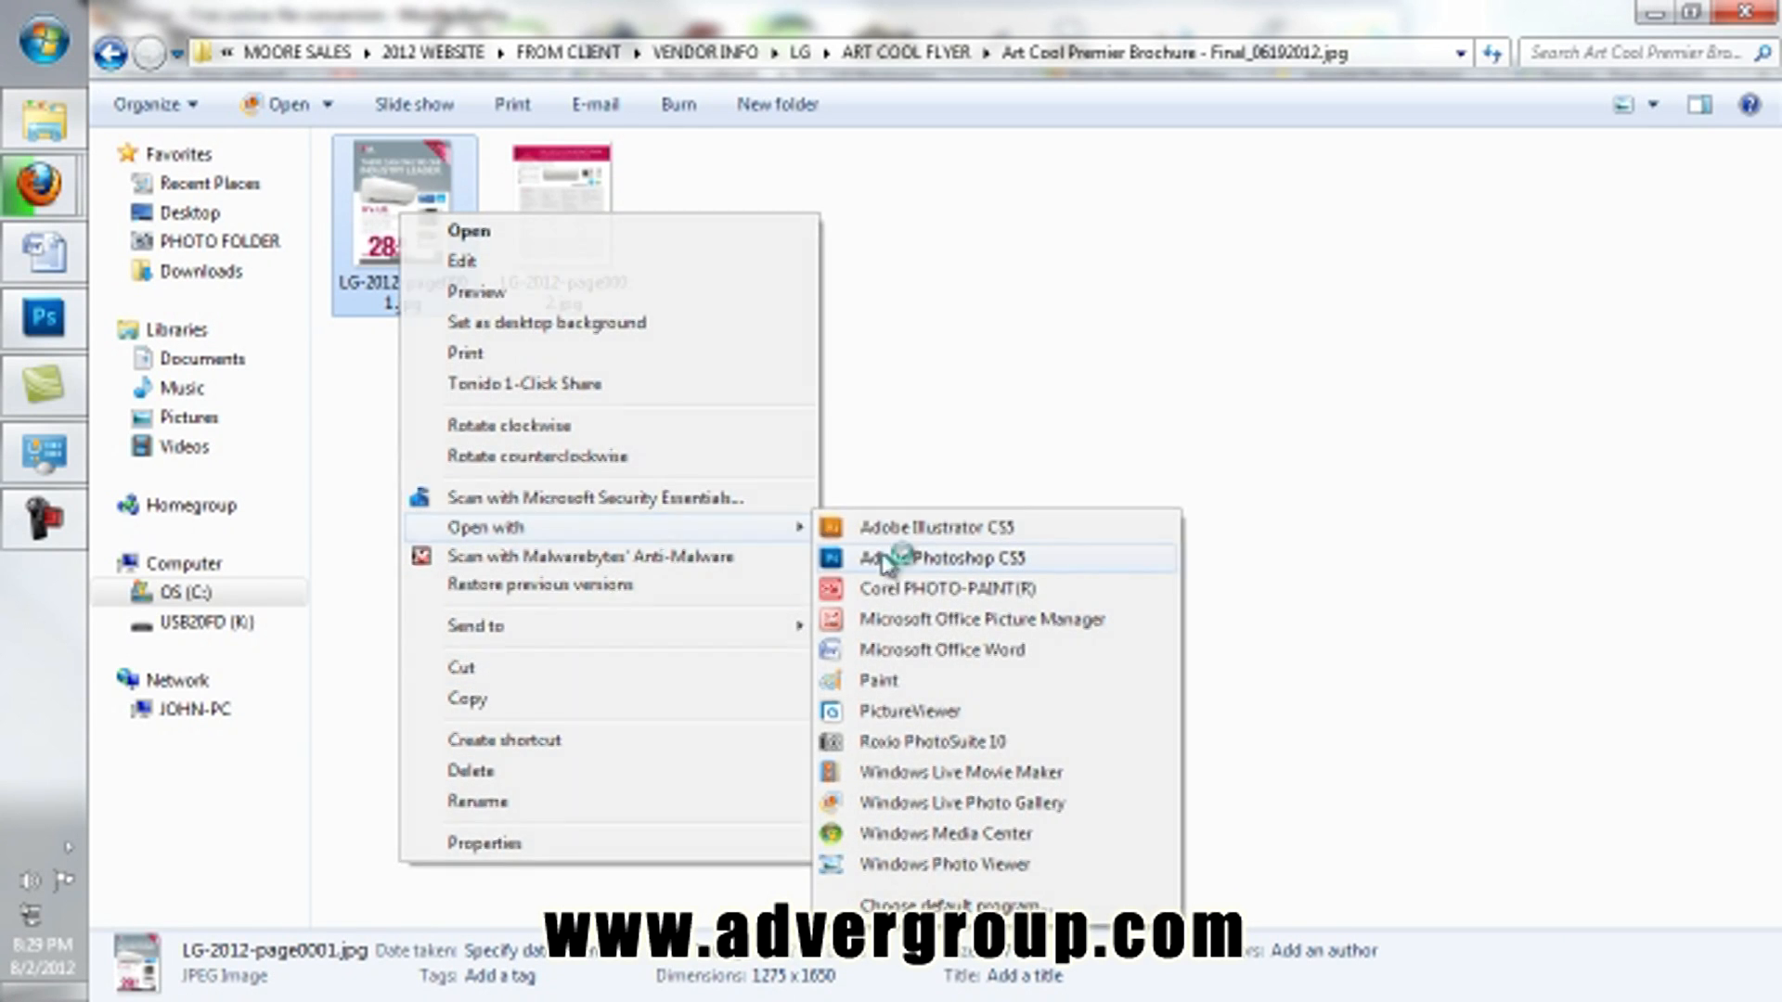
pyautogui.click(882, 557)
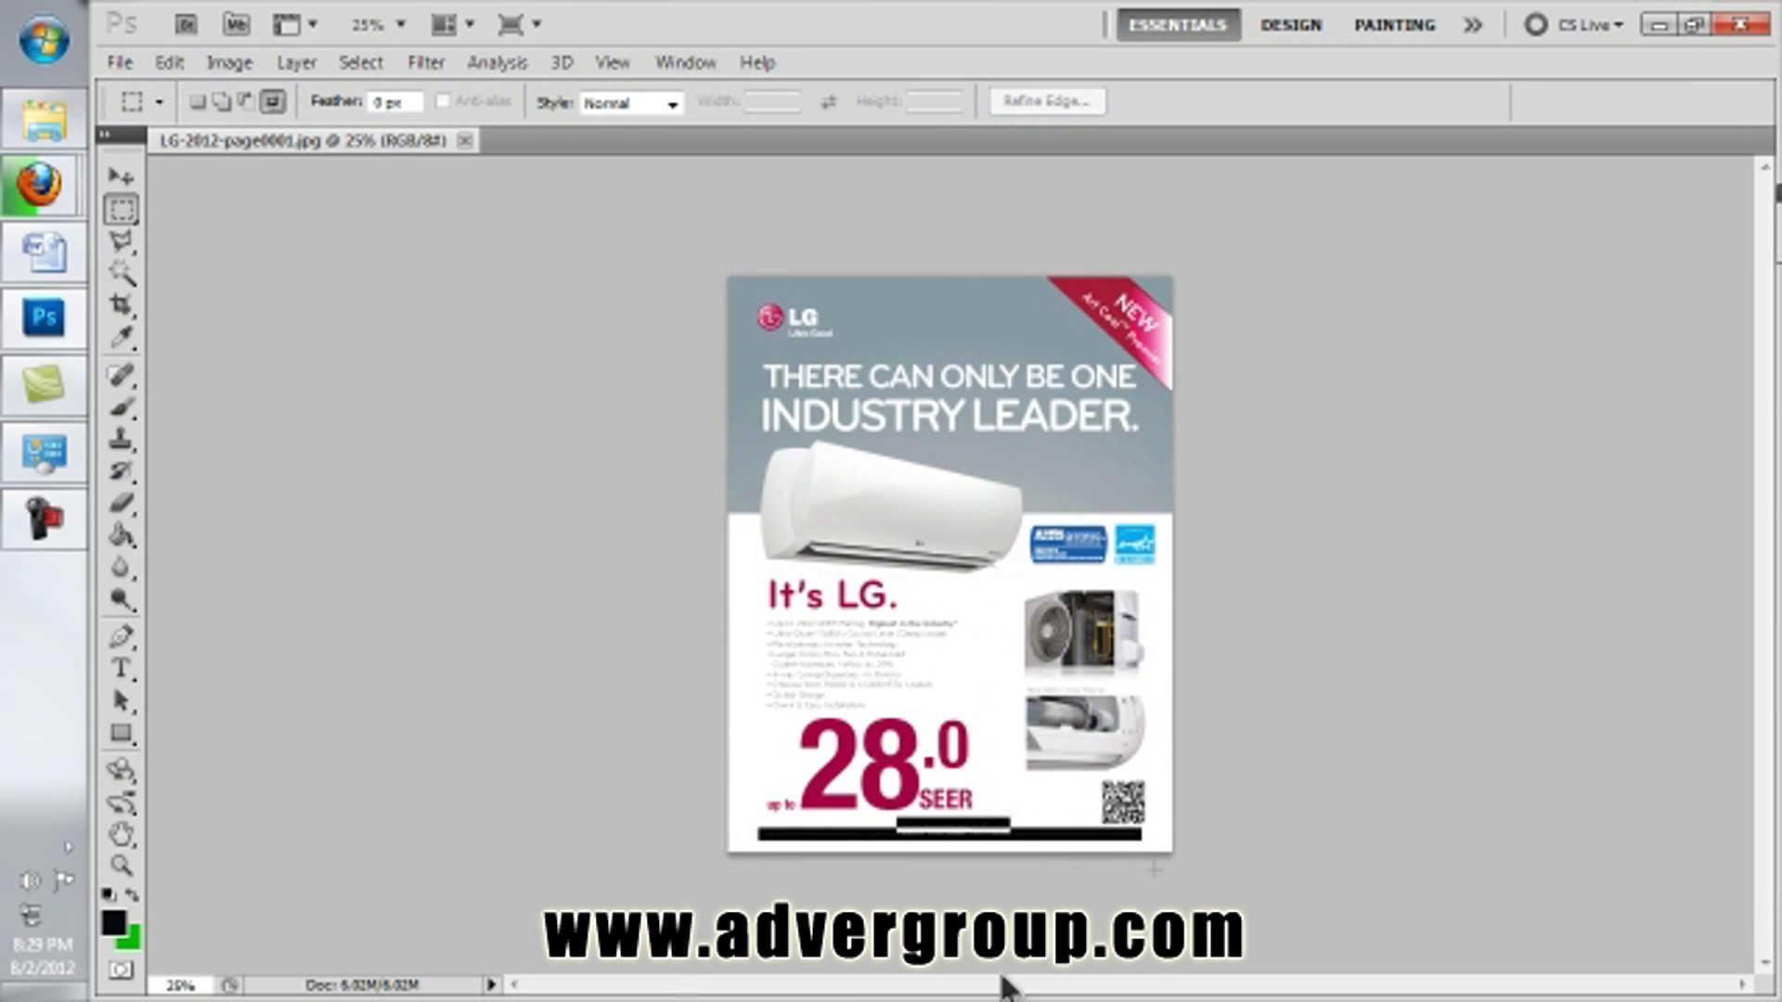
# Step: Resize the first page image to a width of 250 pixels with proportions constrained
pyautogui.click(231, 63)
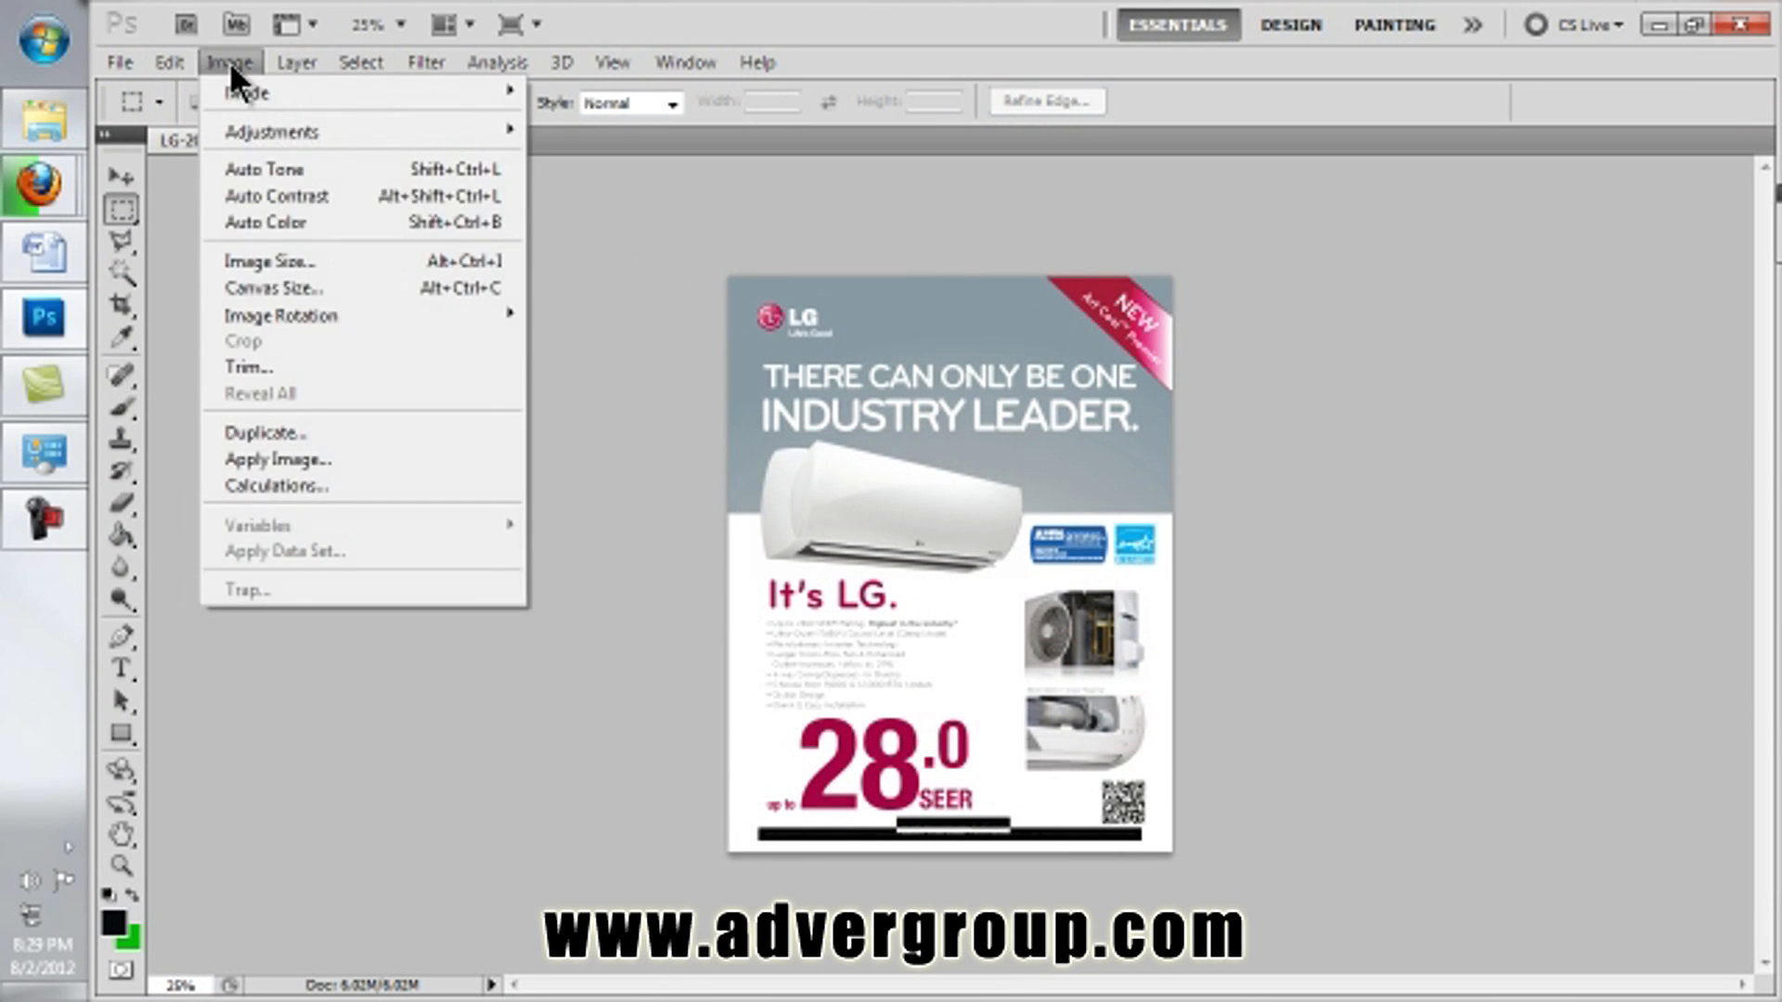
pyautogui.click(293, 260)
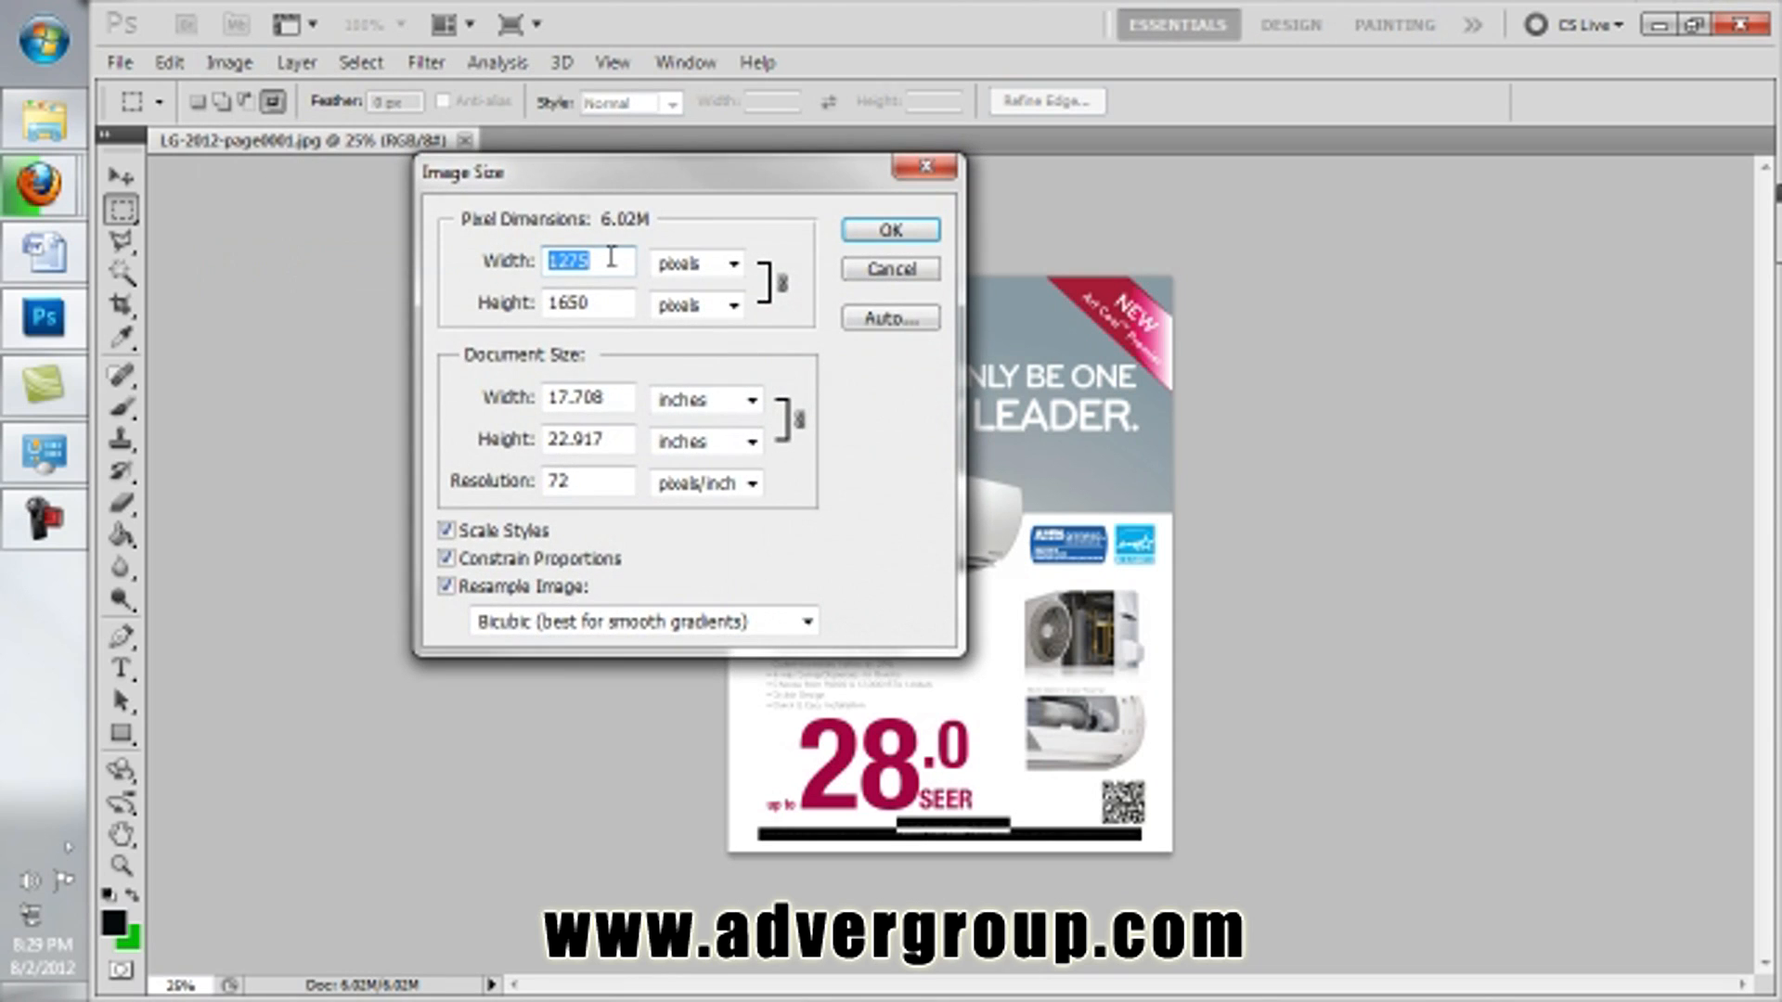
pyautogui.write('250')
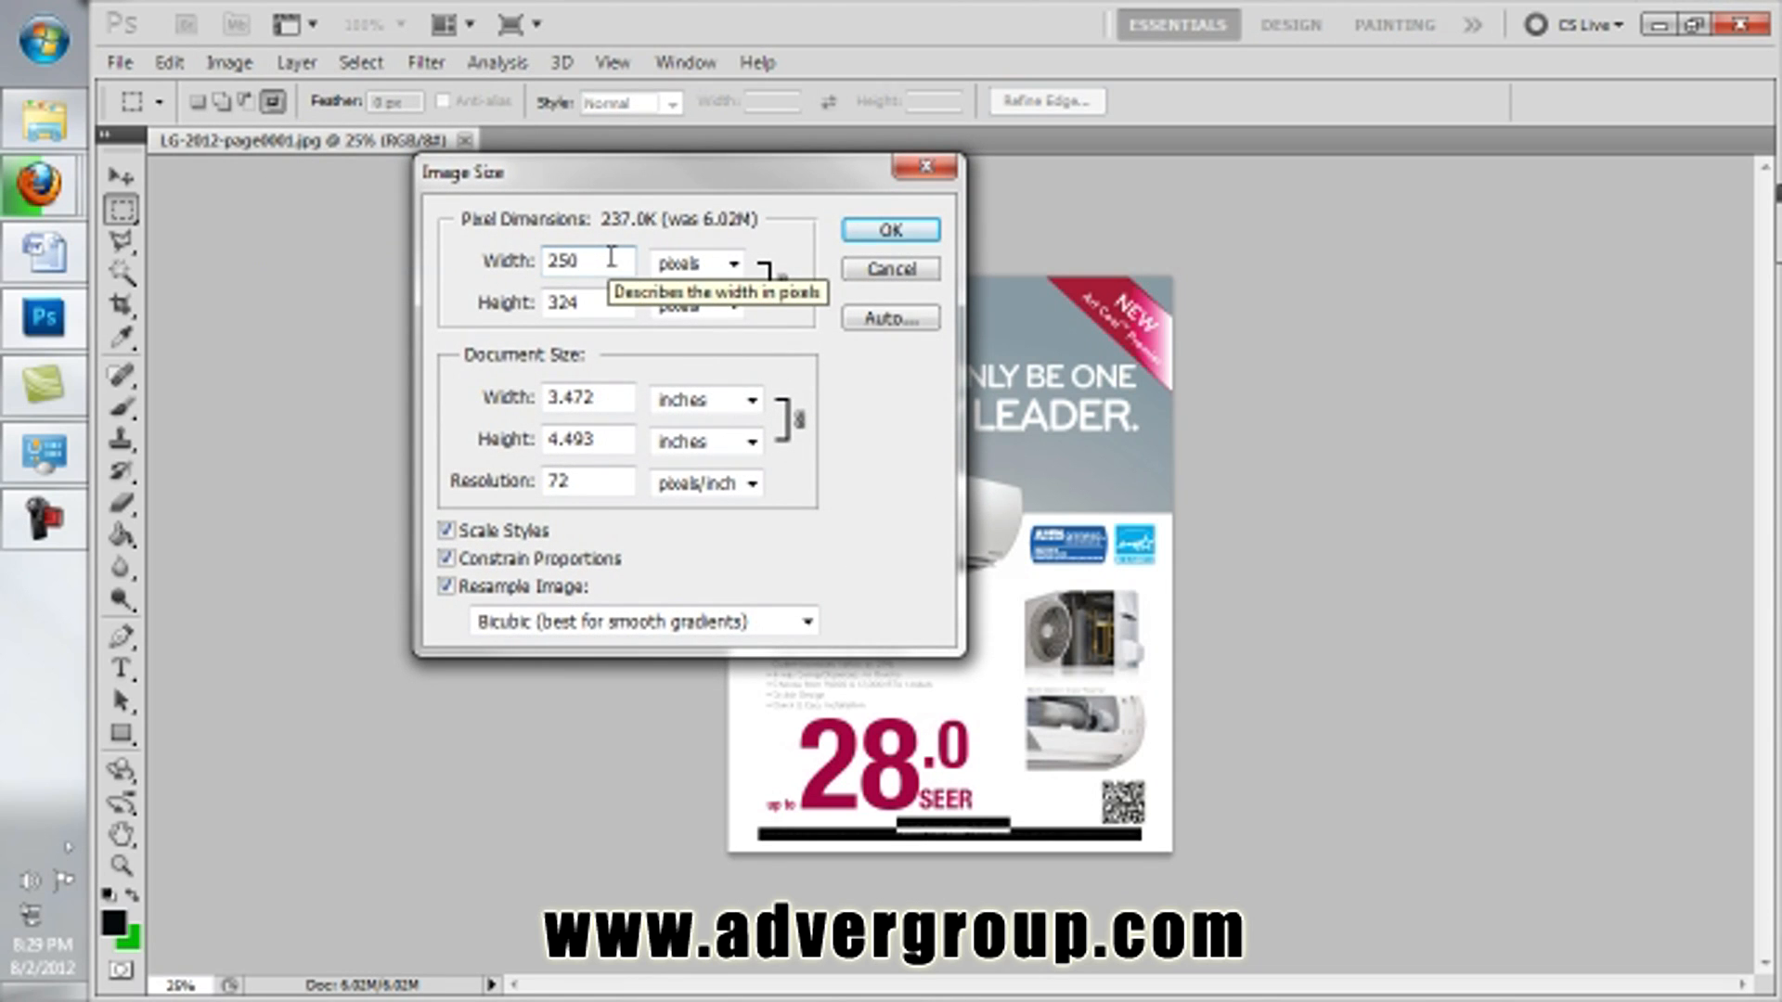
pyautogui.click(910, 225)
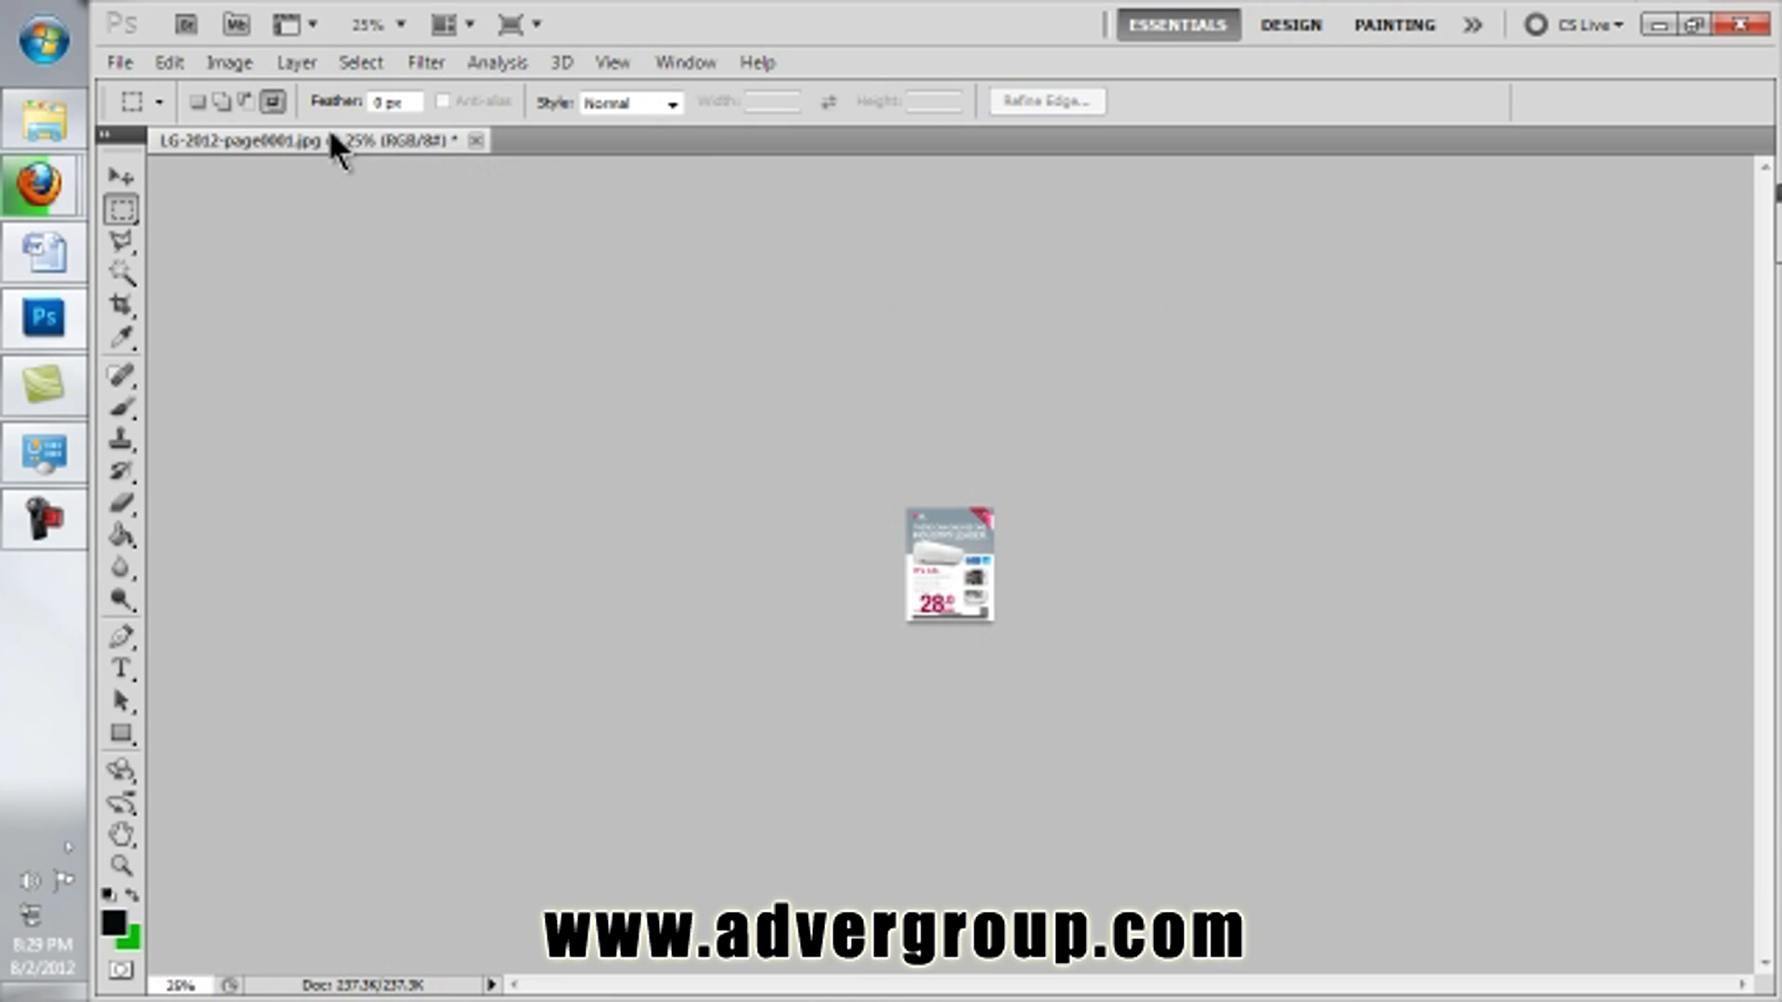
# Step: Save the resized image as COVER -LG-2012-page0001.jpg at JPEG quality 10 and return to the brochure image folder
pyautogui.hotkey('ctrl', 'shift', 's')
pyautogui.click(824, 545)
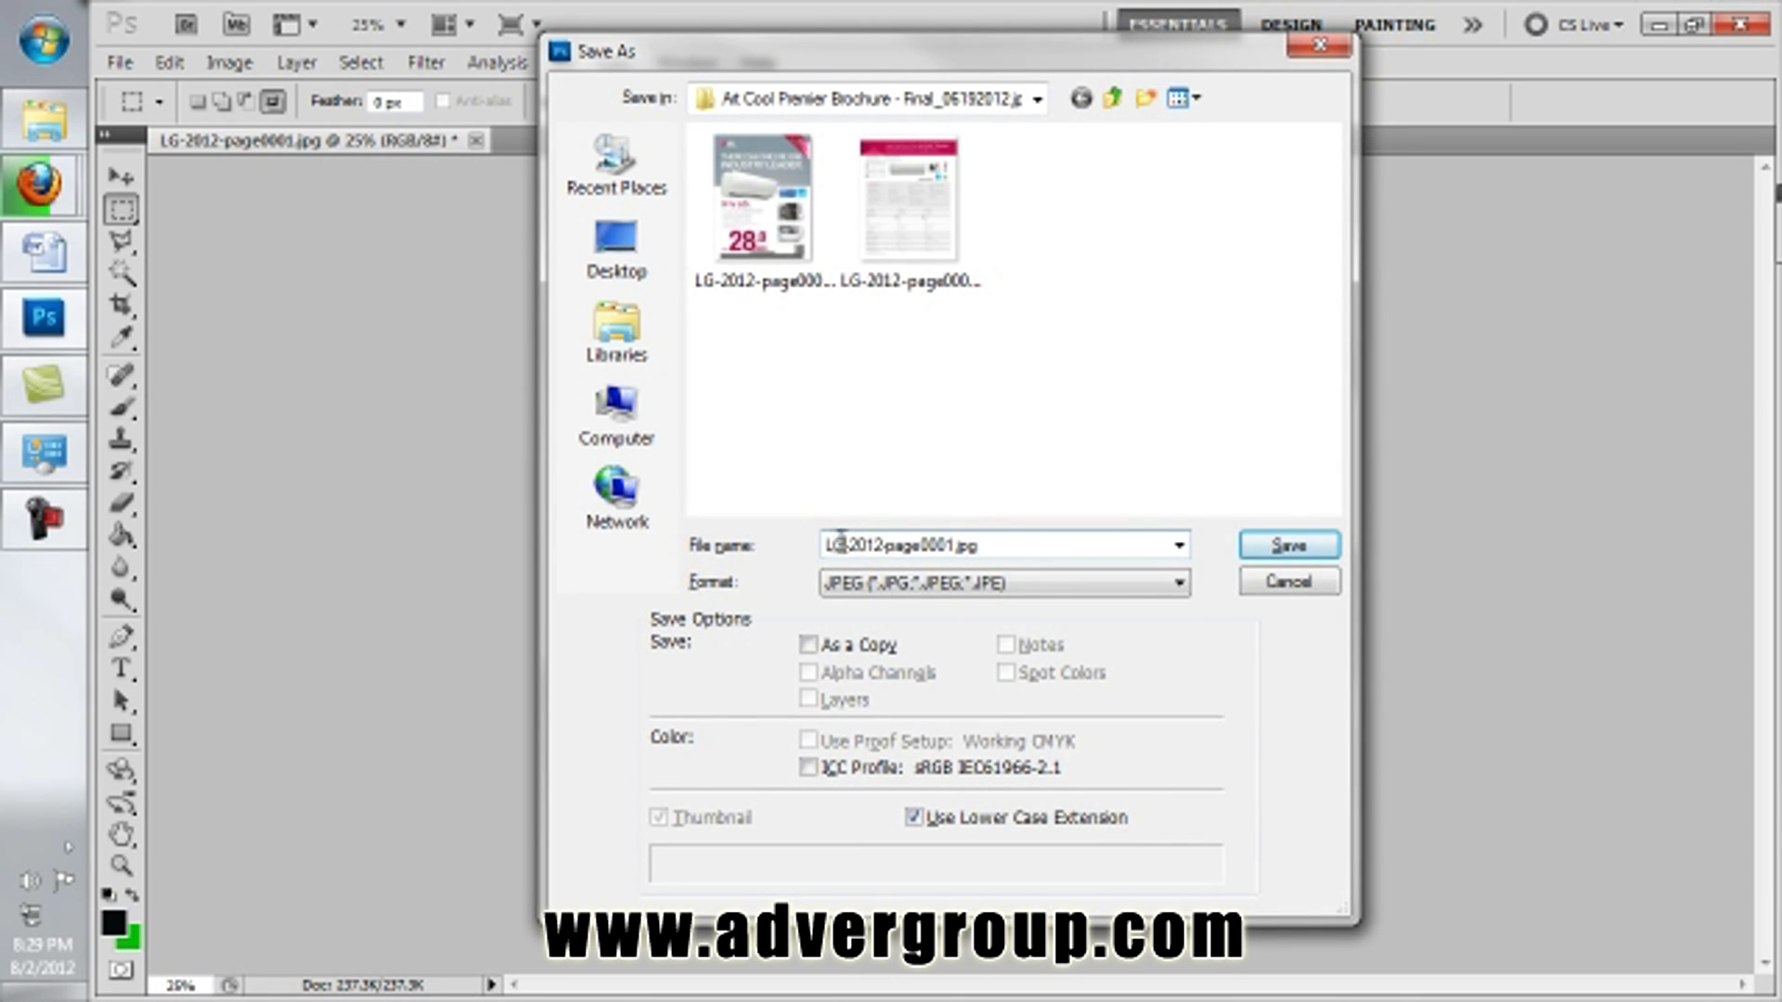
pyautogui.write('COVER -')
pyautogui.click(1266, 551)
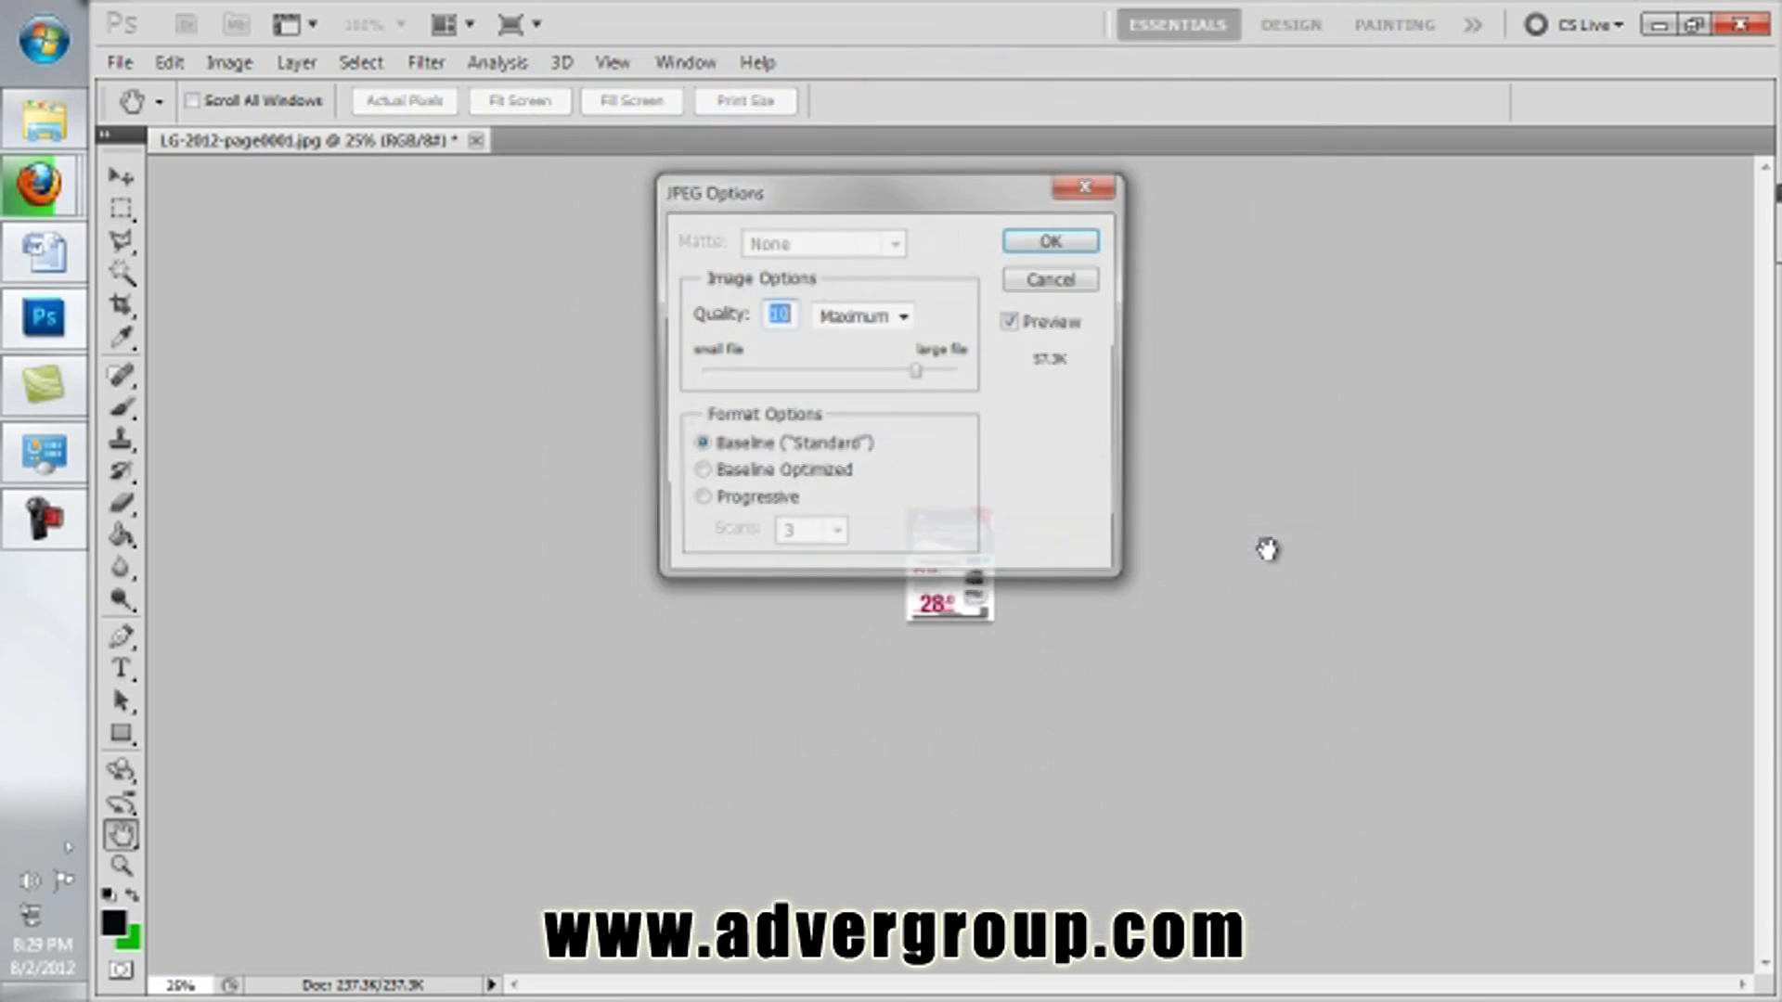
pyautogui.click(1034, 243)
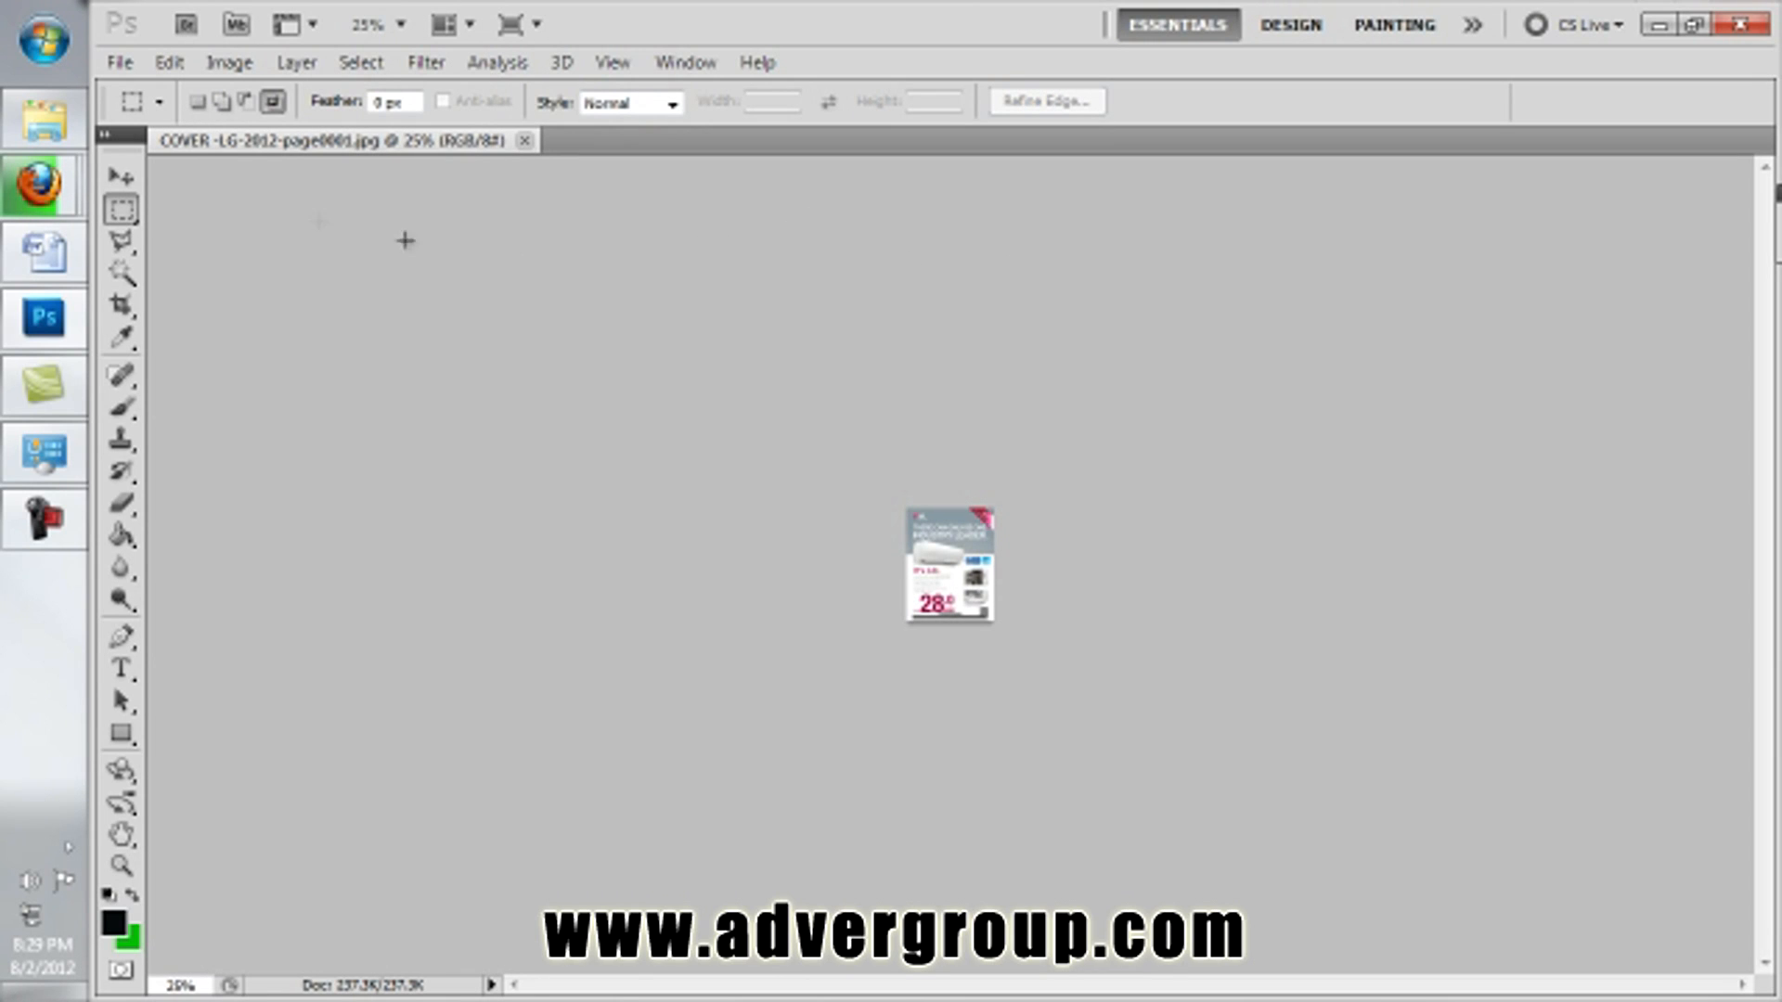
pyautogui.click(40, 106)
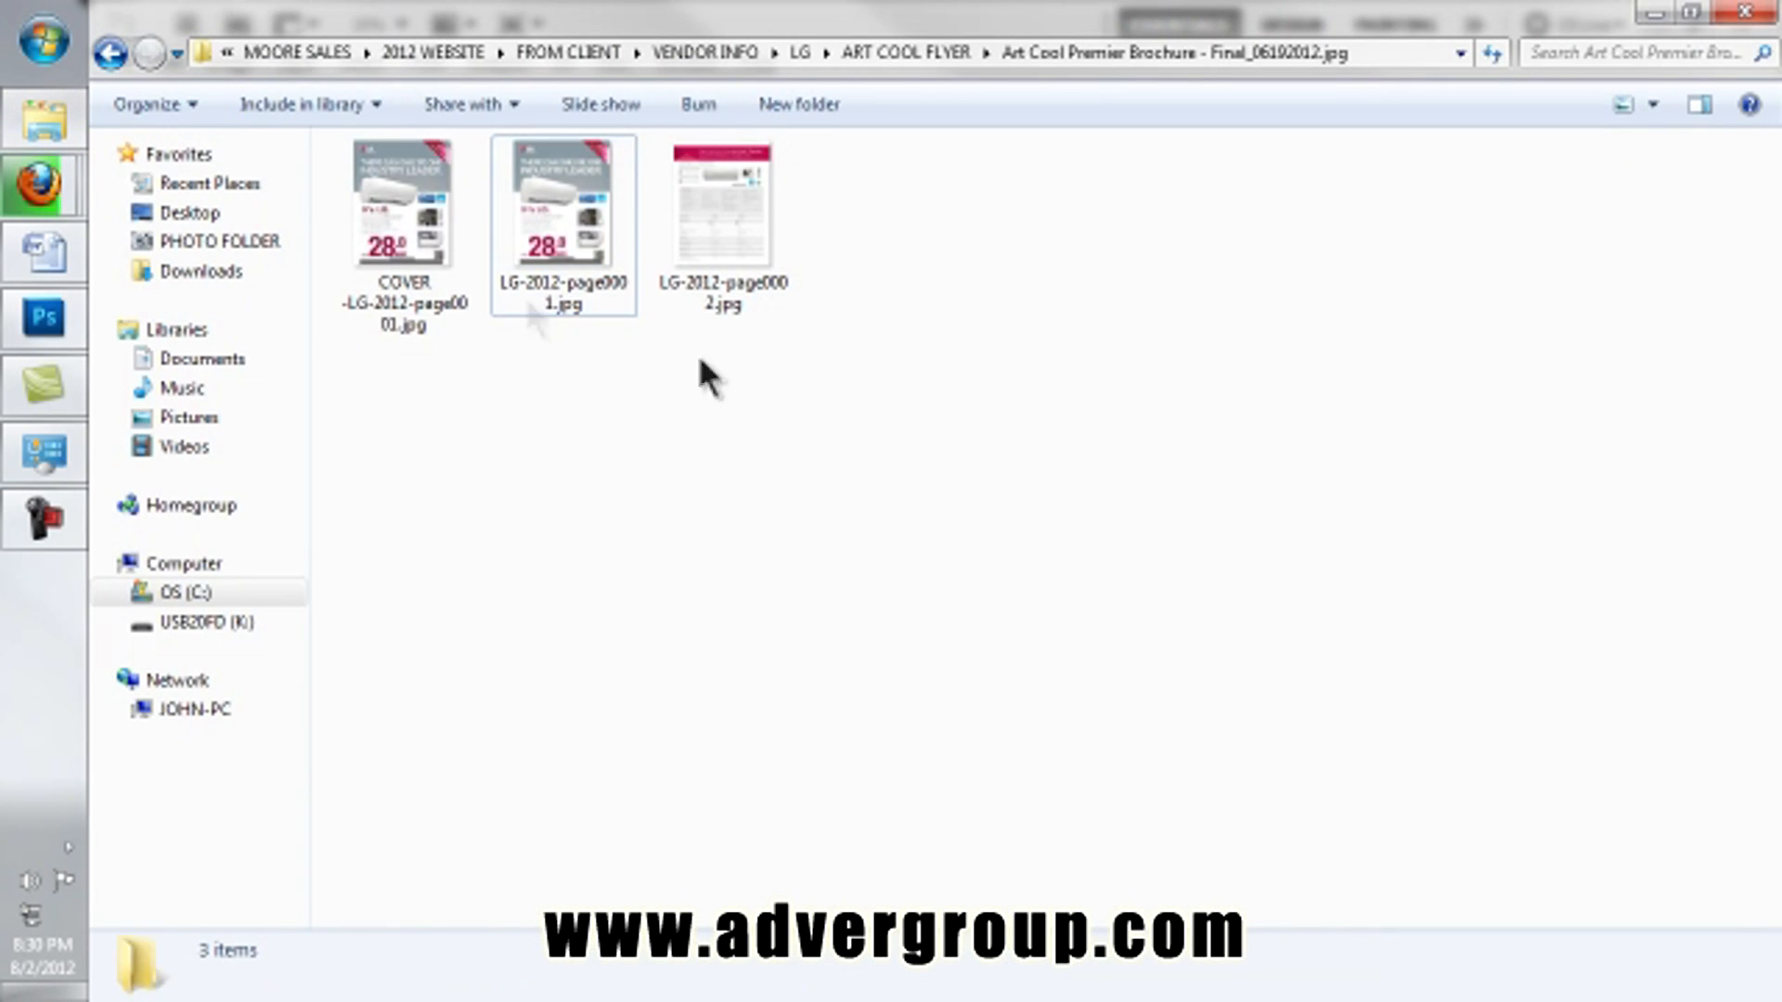
# Step: Check the pixel dimensions of the cover image and the two LG-2012 page images
pyautogui.click(427, 265)
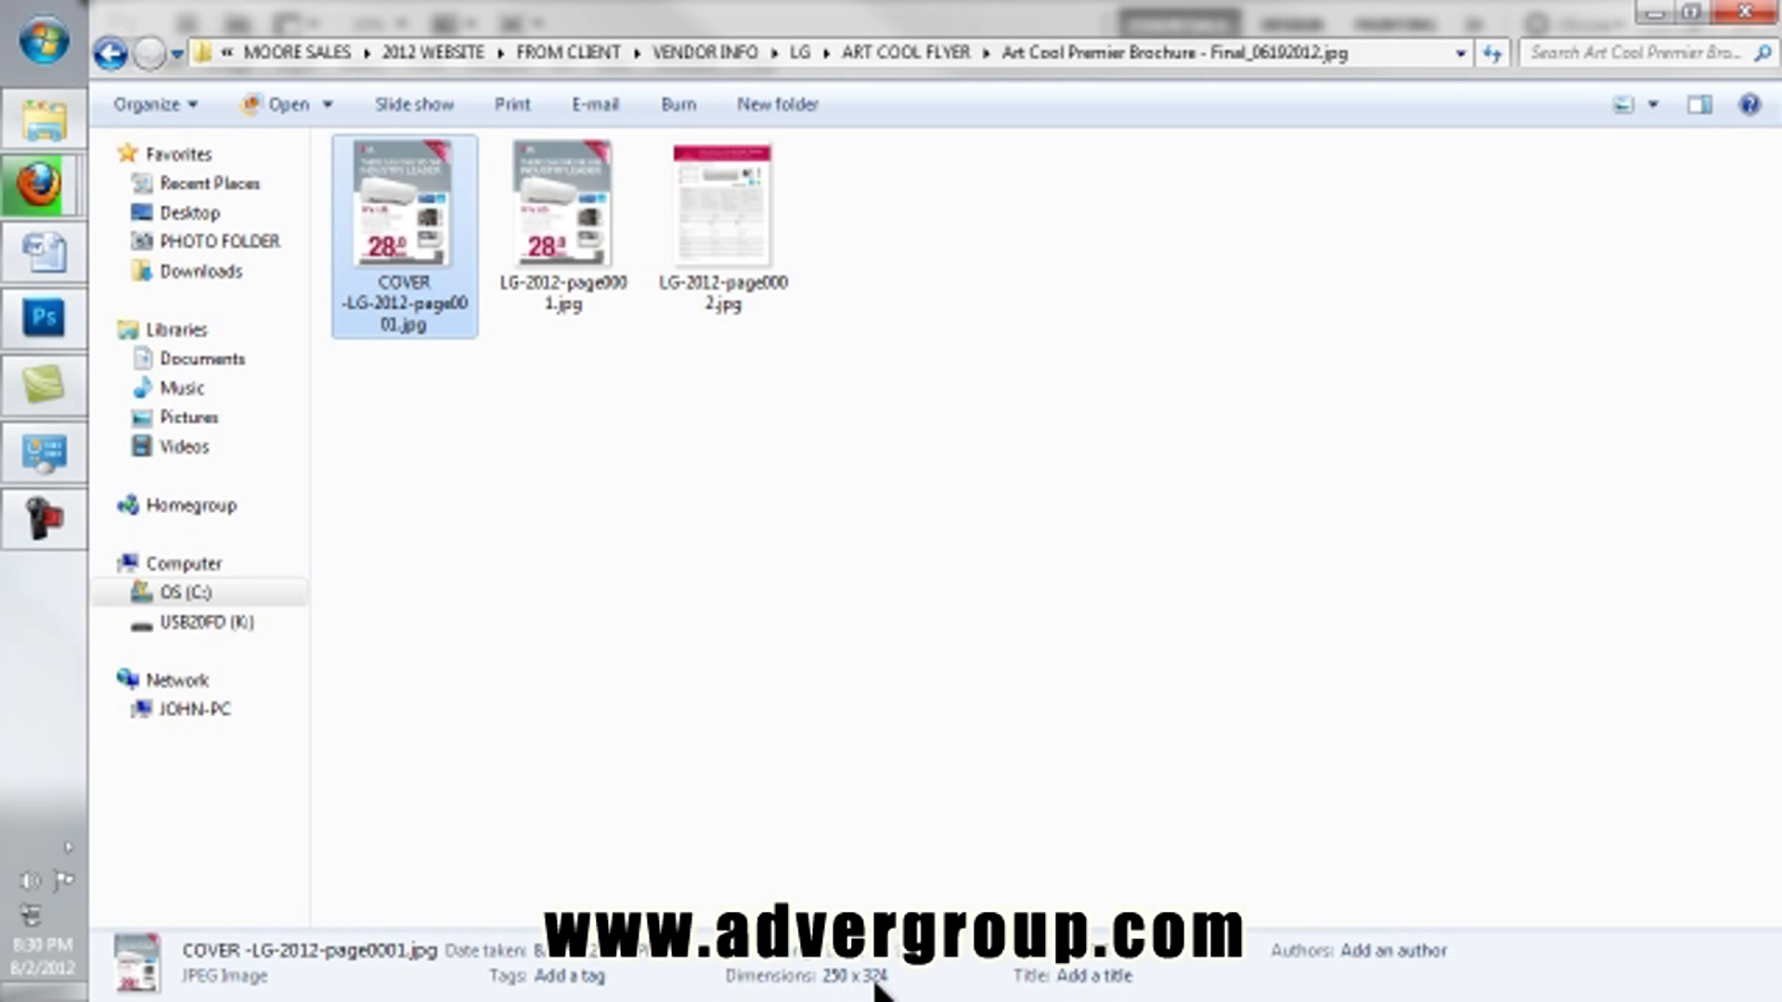
pyautogui.click(579, 215)
pyautogui.click(715, 210)
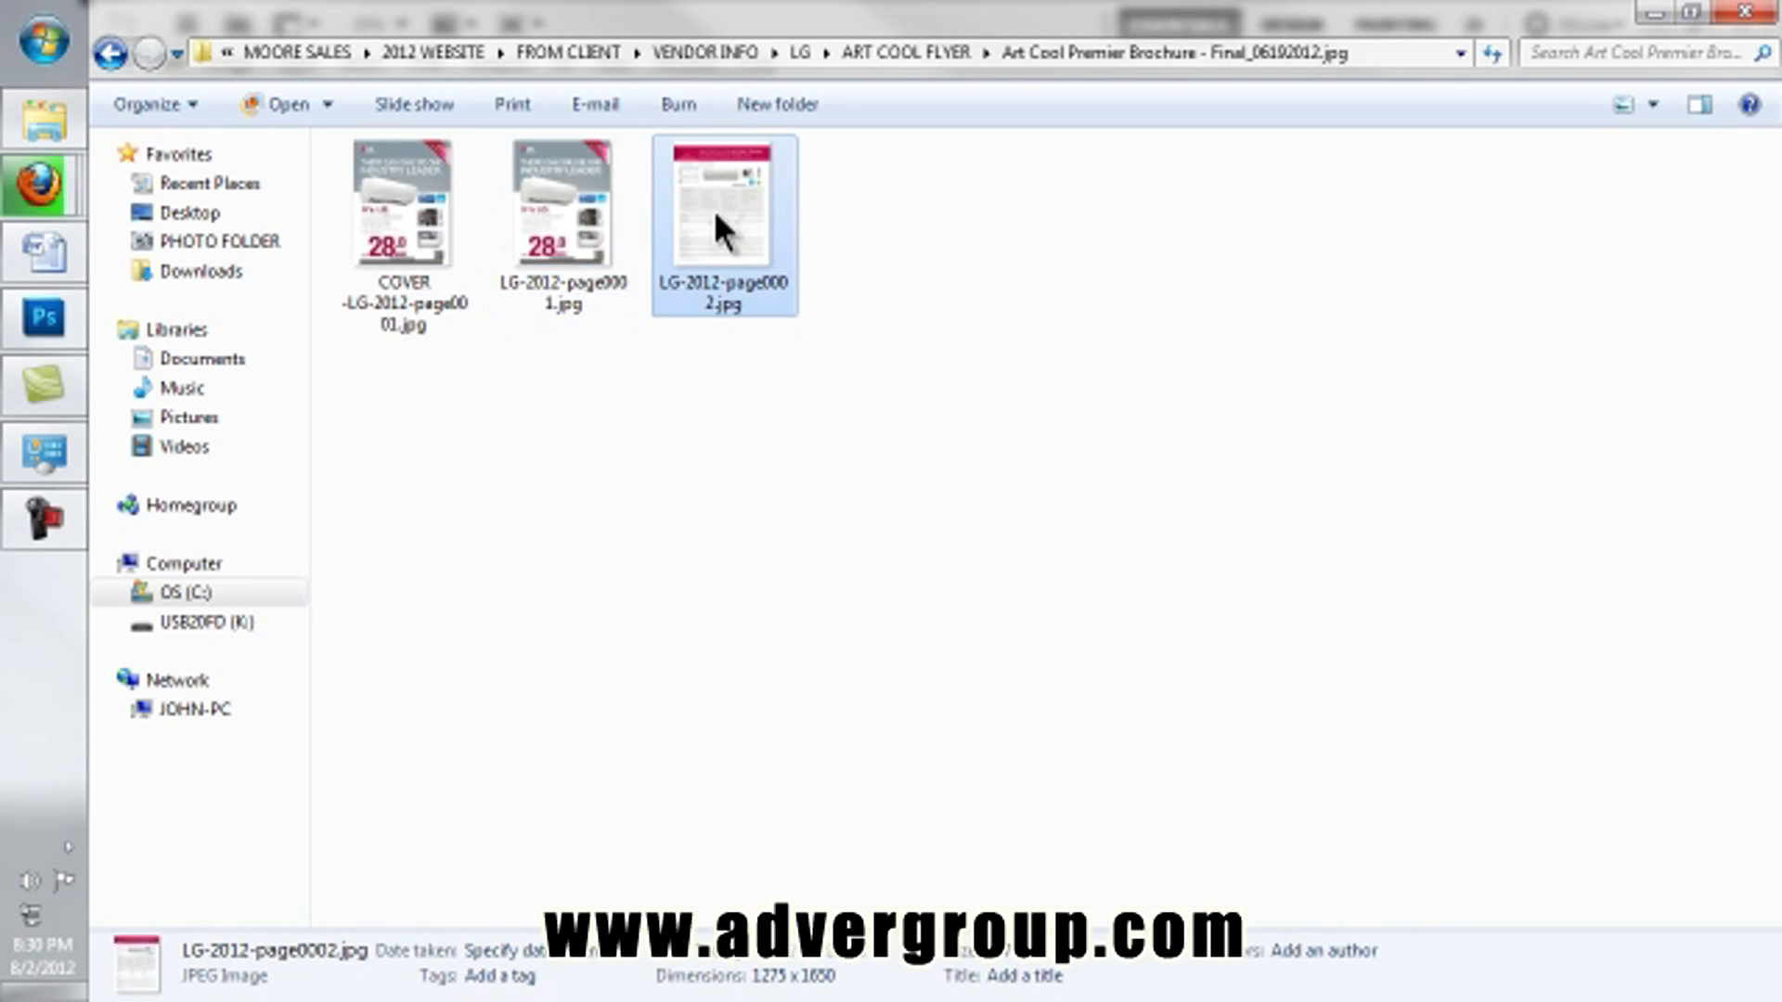
# Step: Switch to Firefox and open the Flash Magazine Deluxe categories in the Joomla administration to find LG Electronics
pyautogui.click(41, 186)
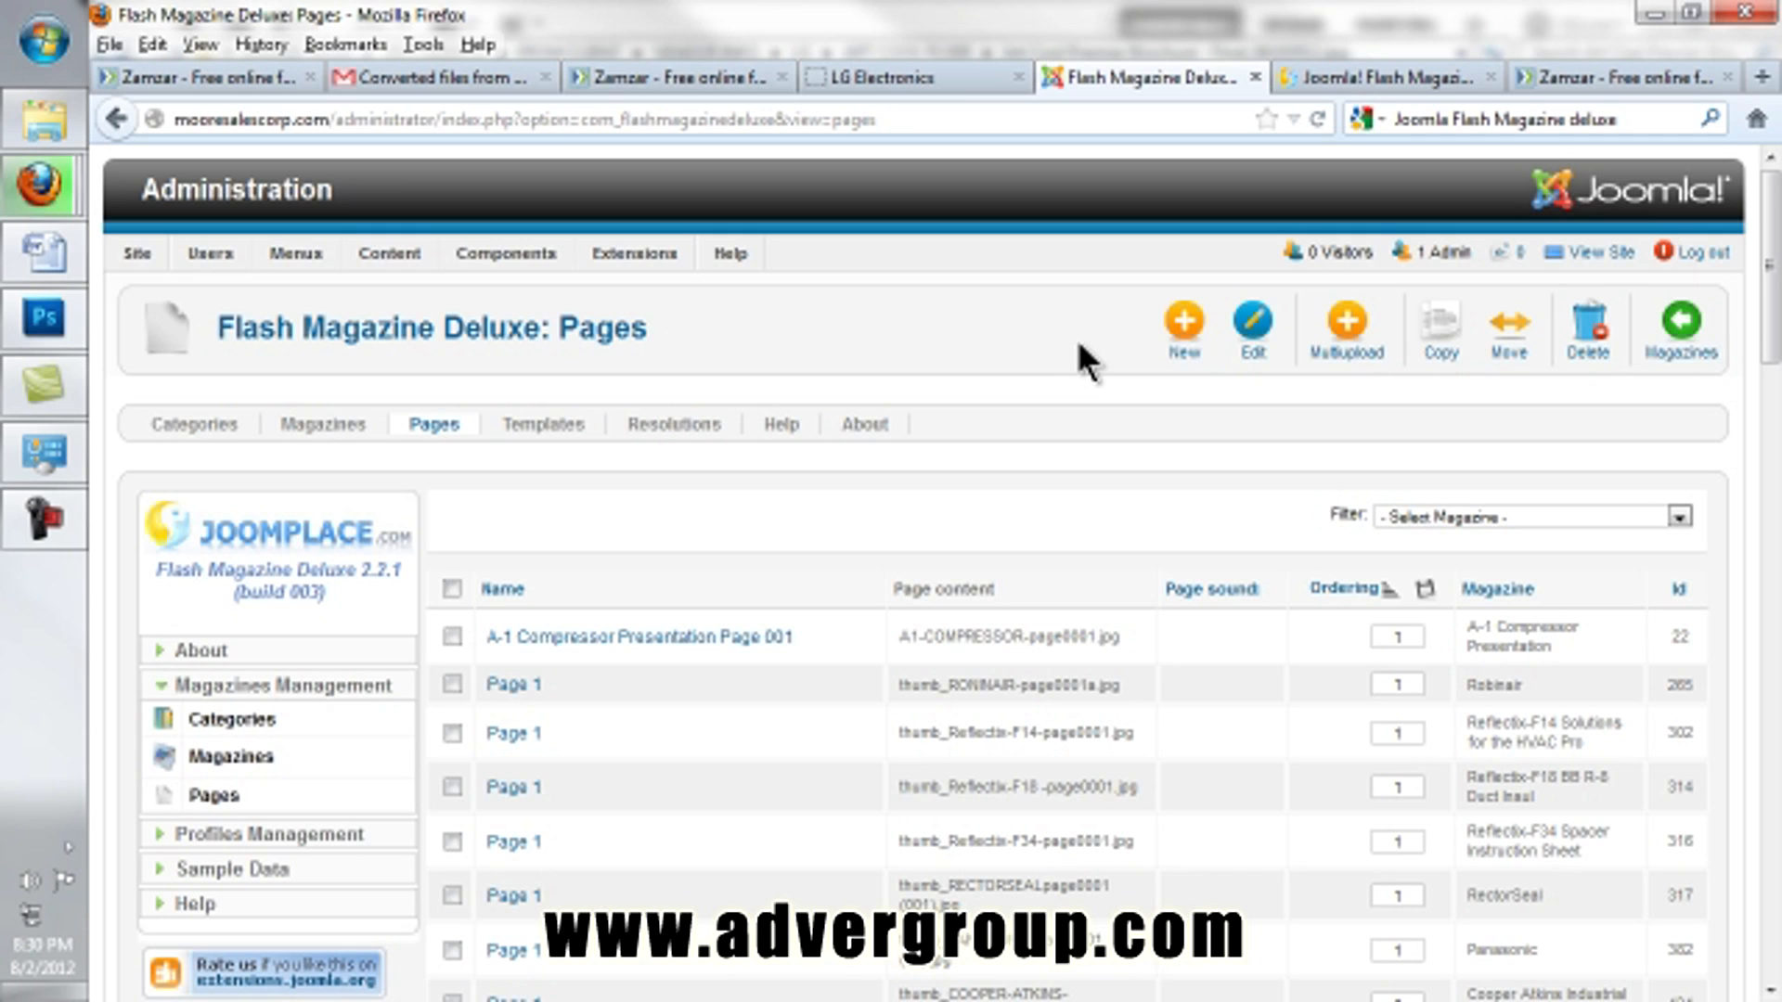
pyautogui.scroll(-2, 1028, 357)
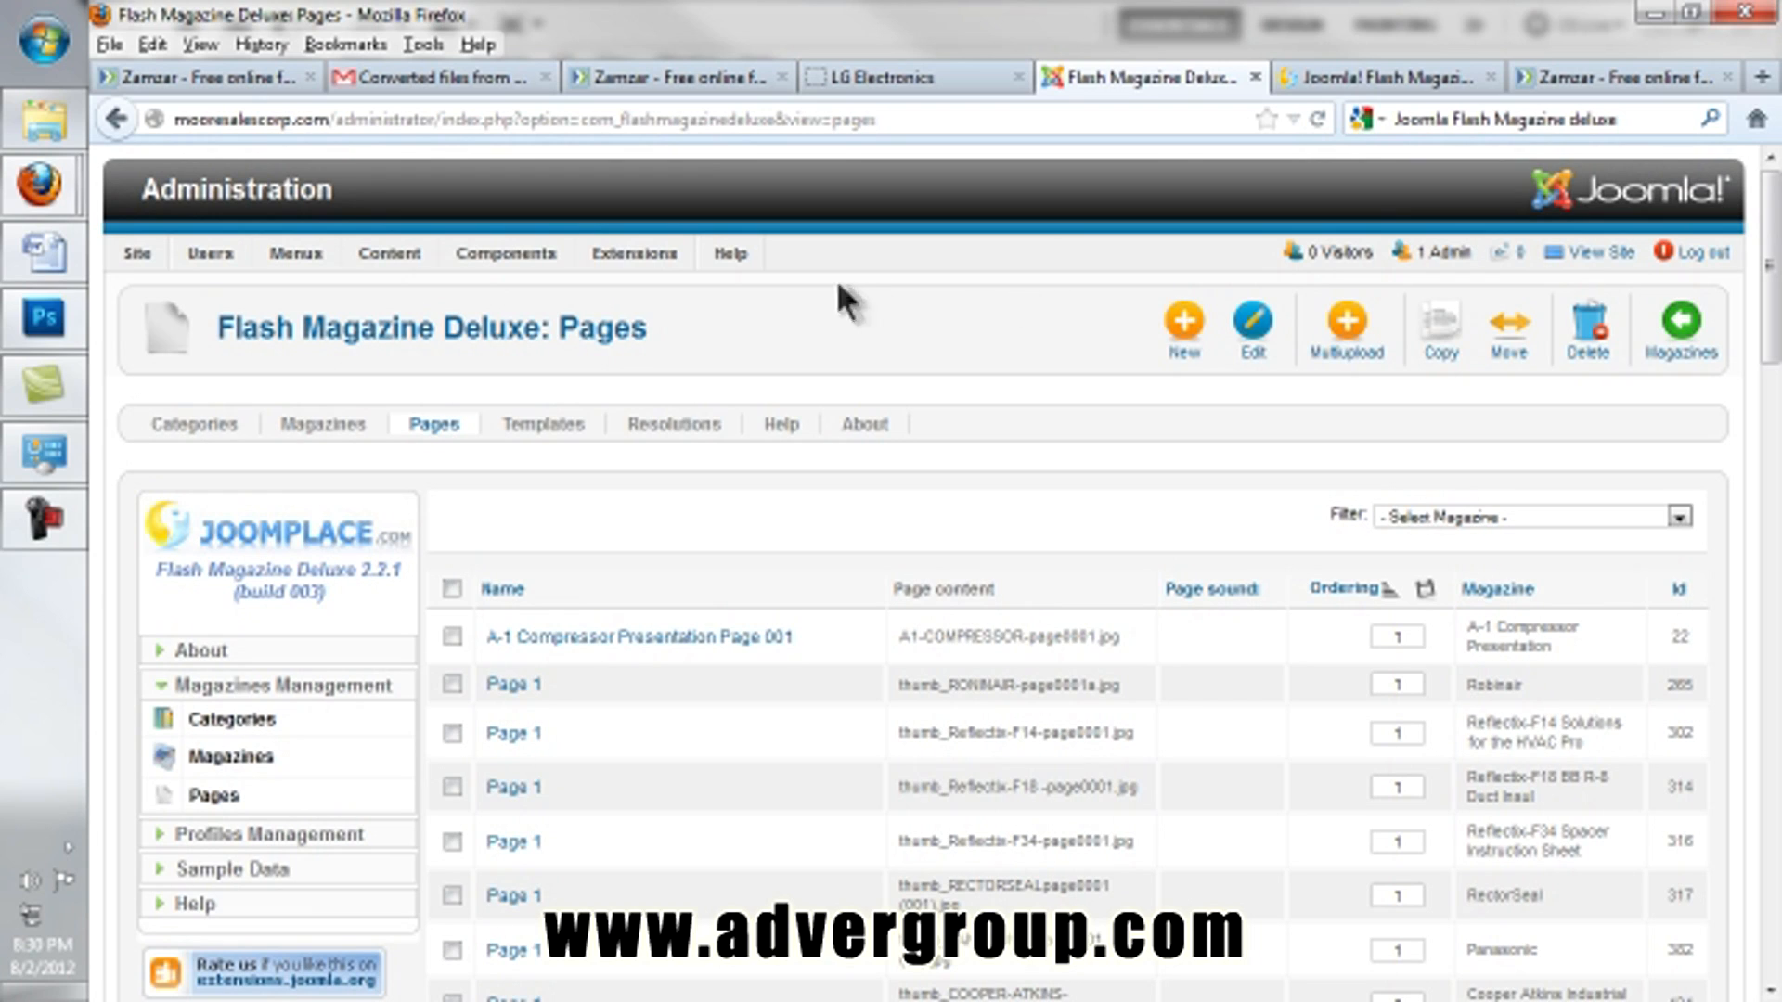
pyautogui.moveTo(629, 253)
pyautogui.moveTo(516, 248)
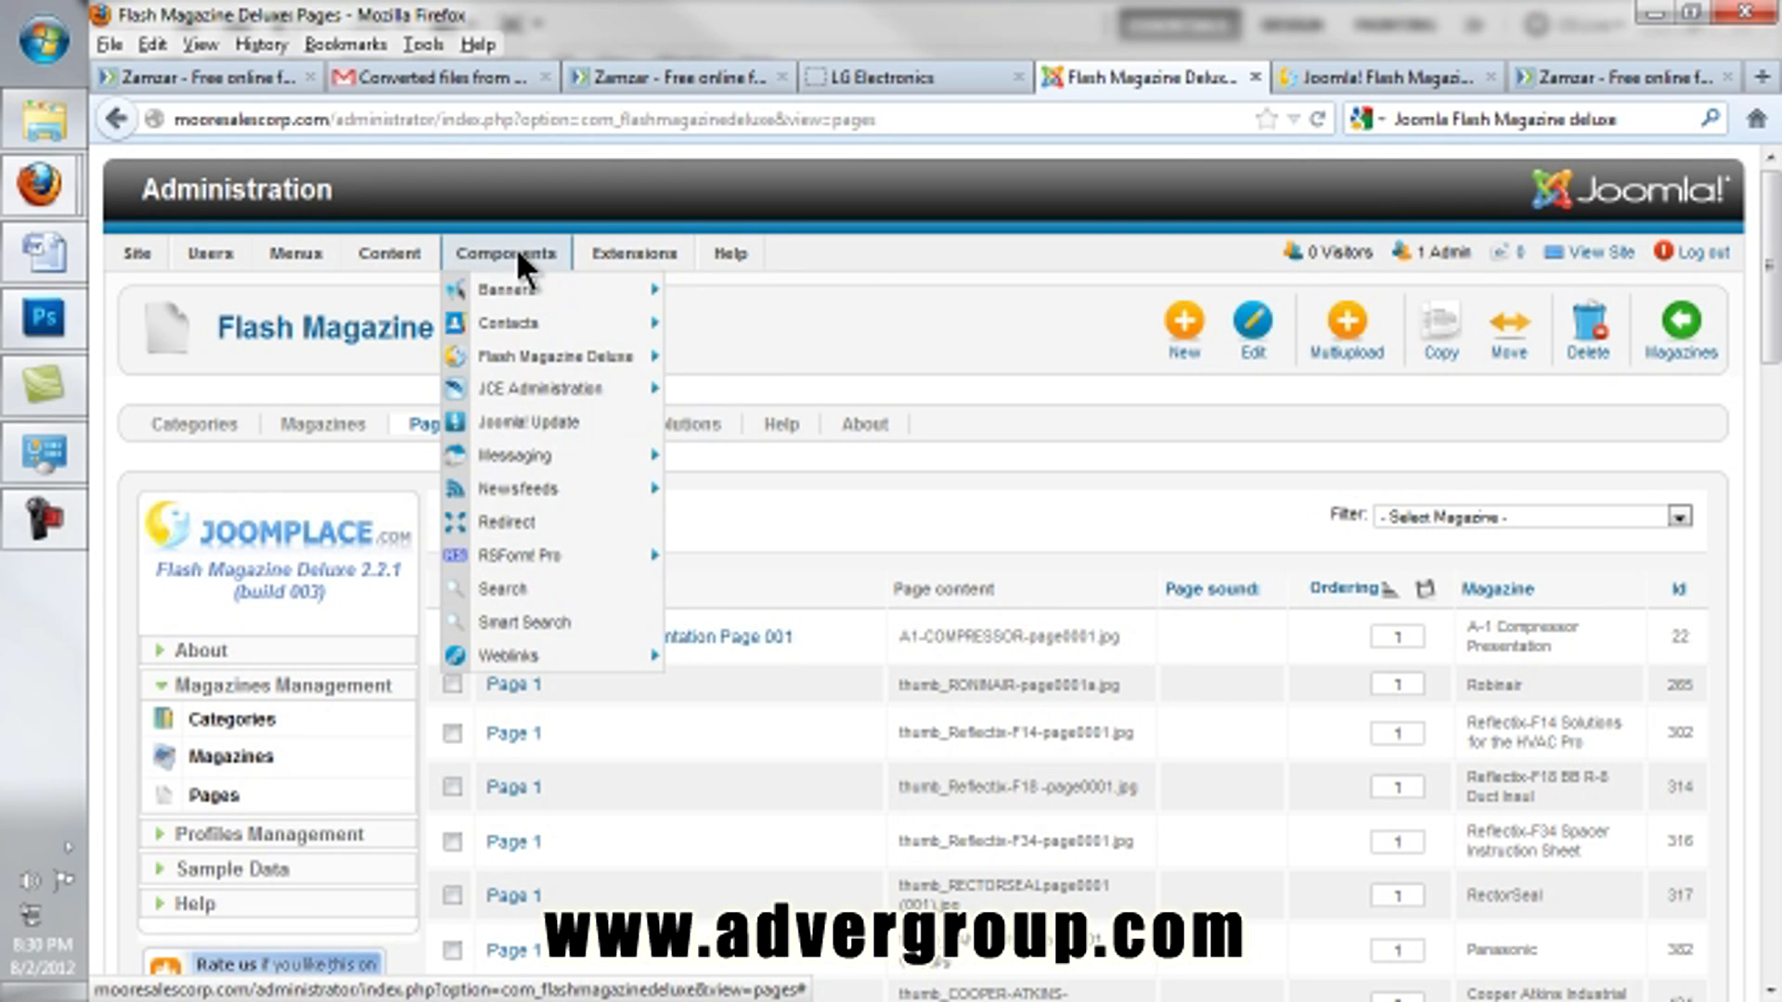
pyautogui.moveTo(511, 357)
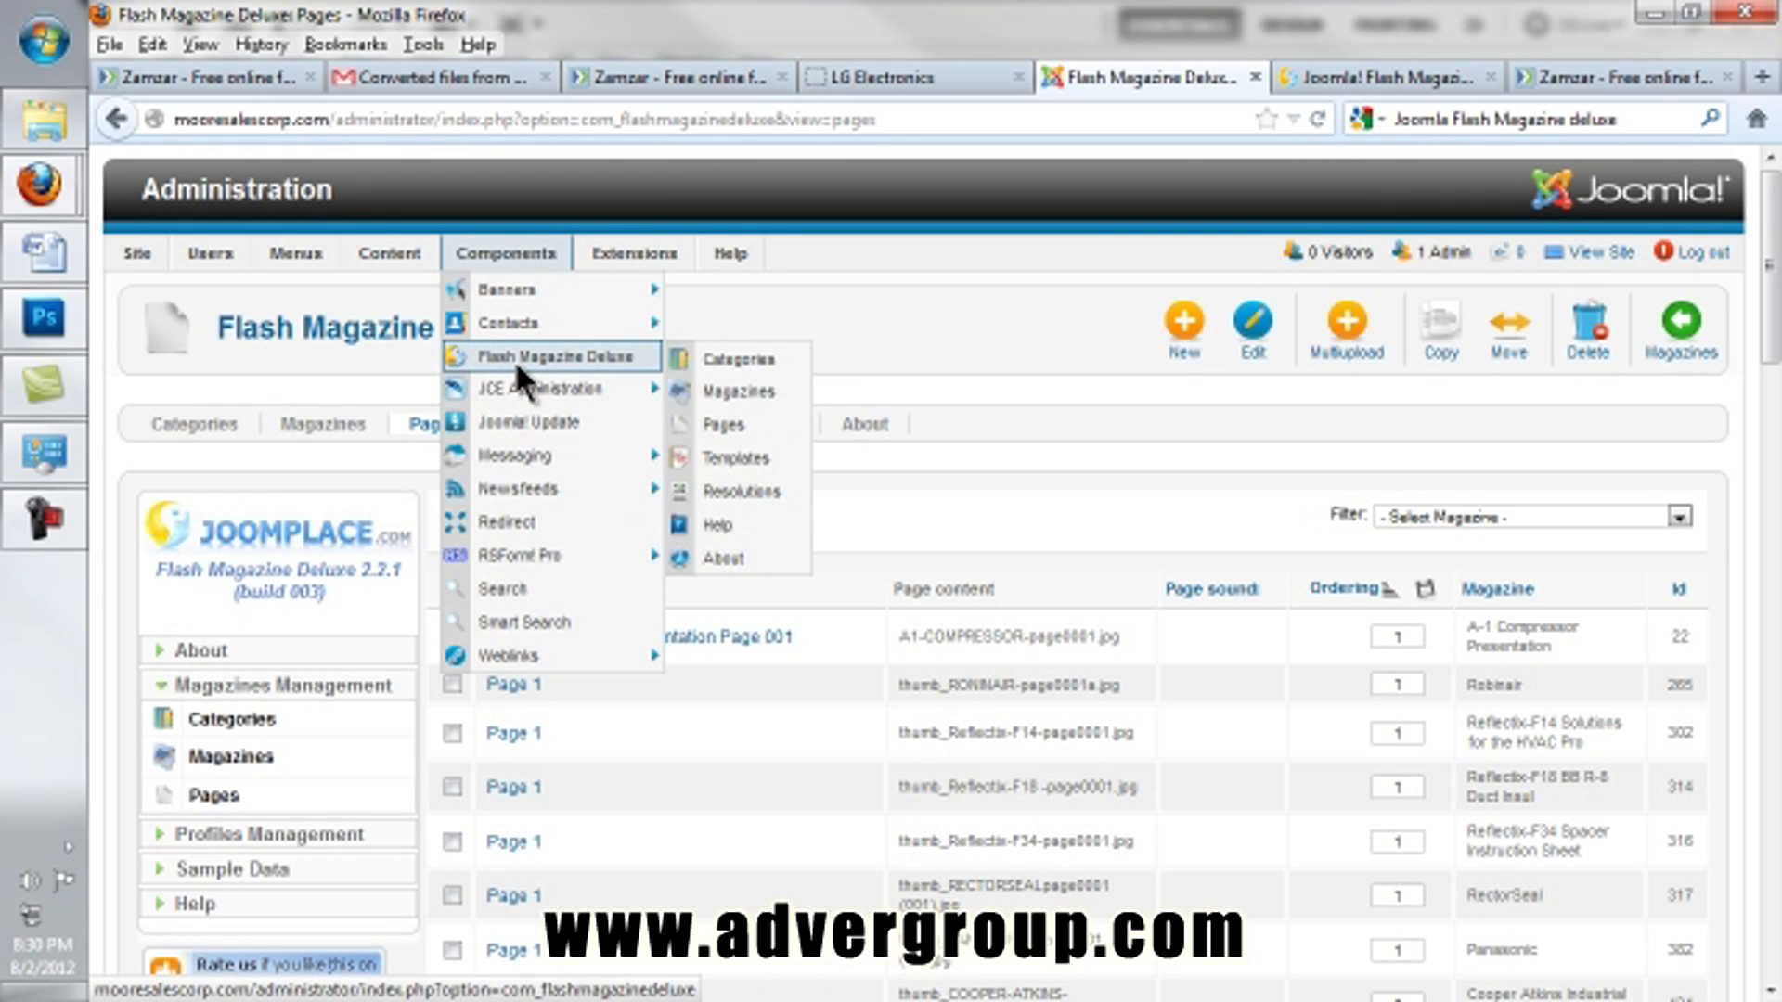
pyautogui.click(514, 360)
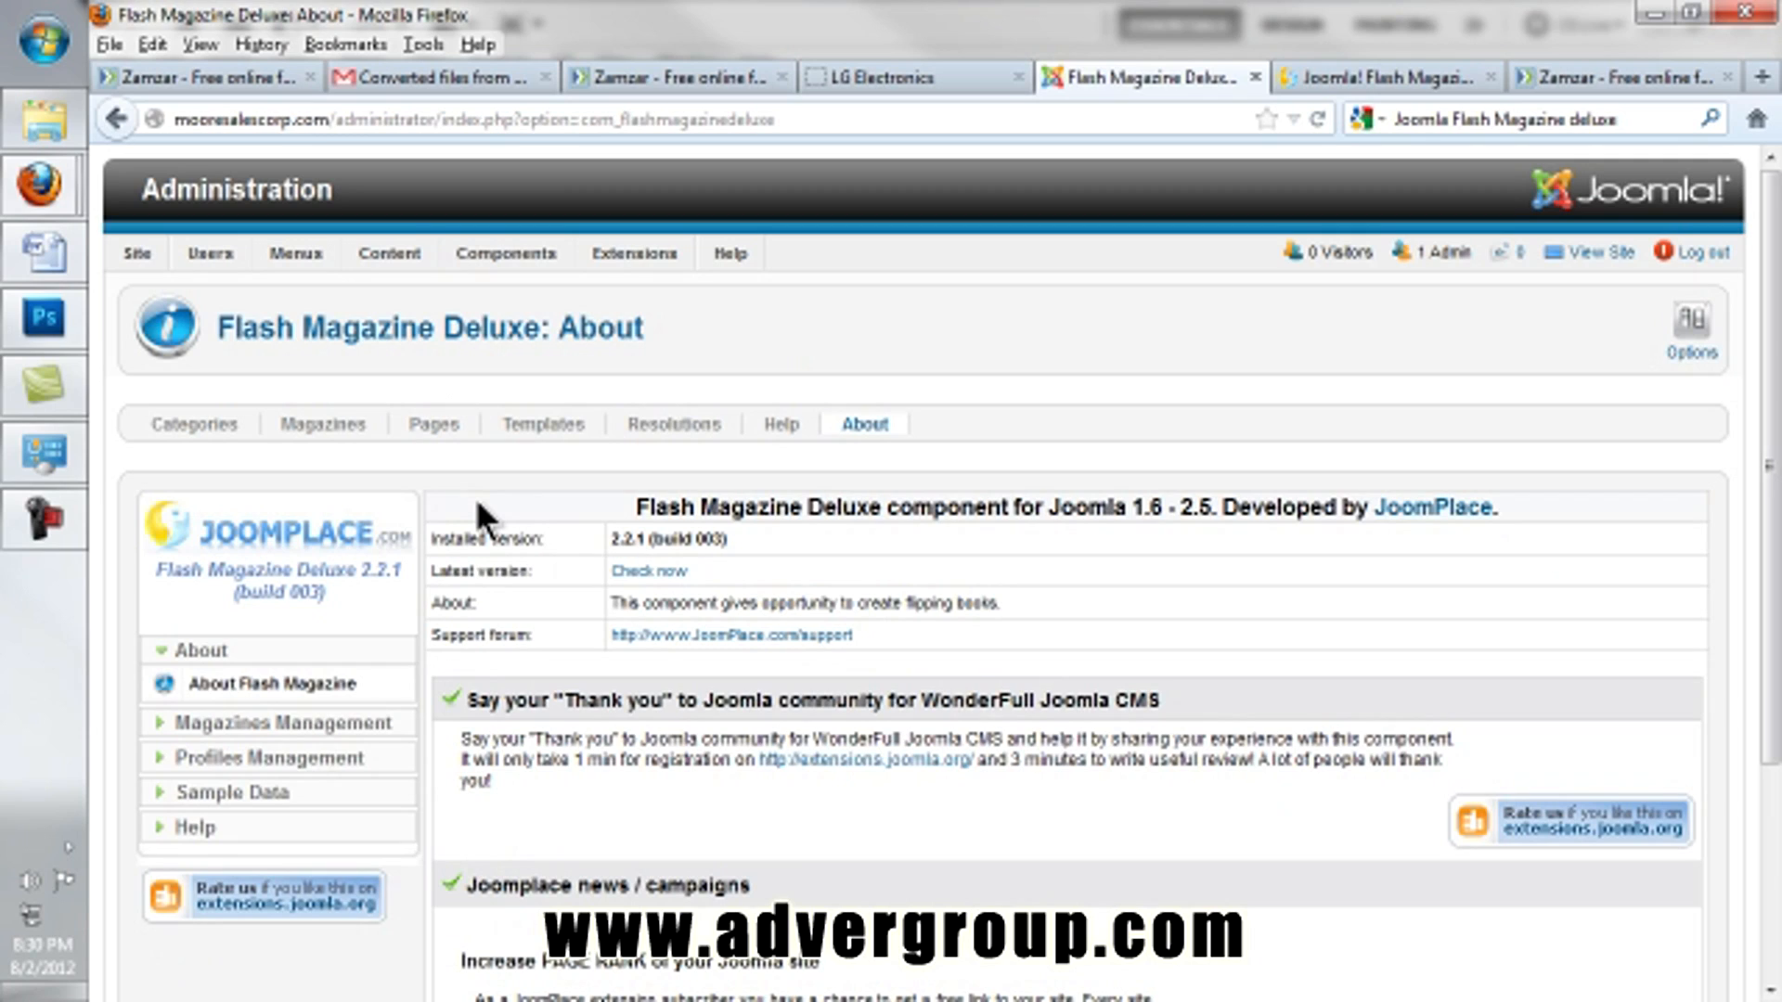
pyautogui.click(204, 435)
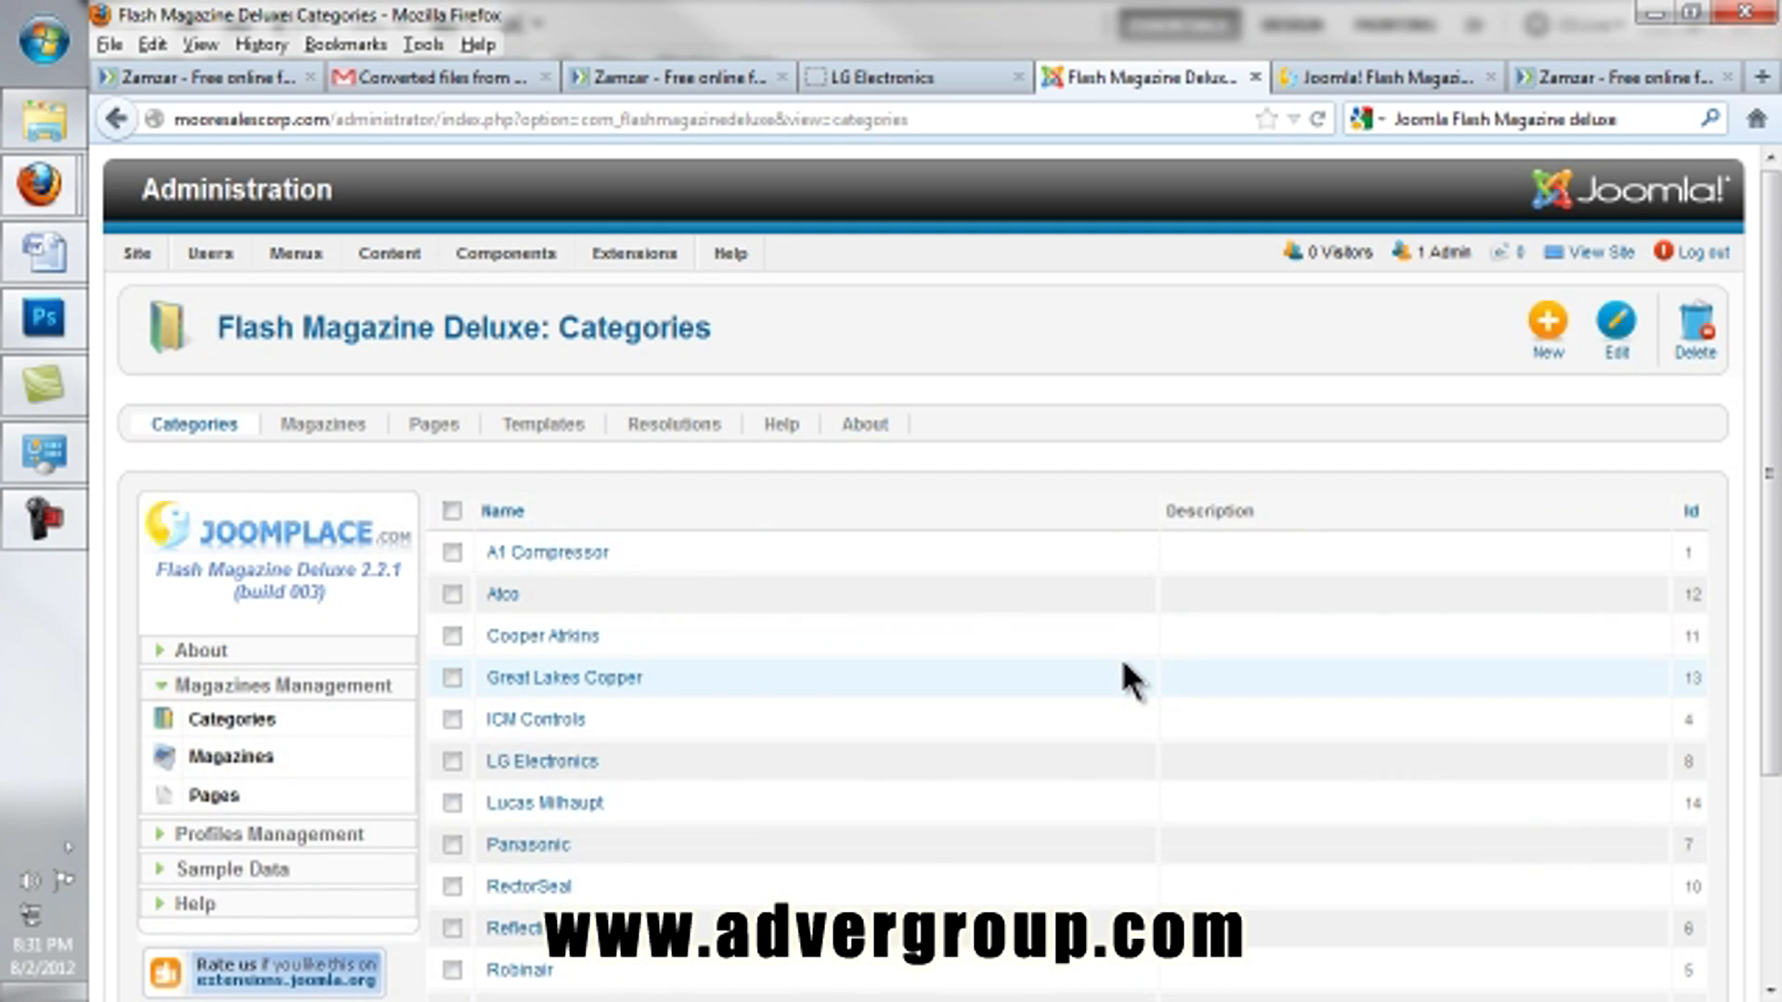
pyautogui.scroll(-5, 1130, 682)
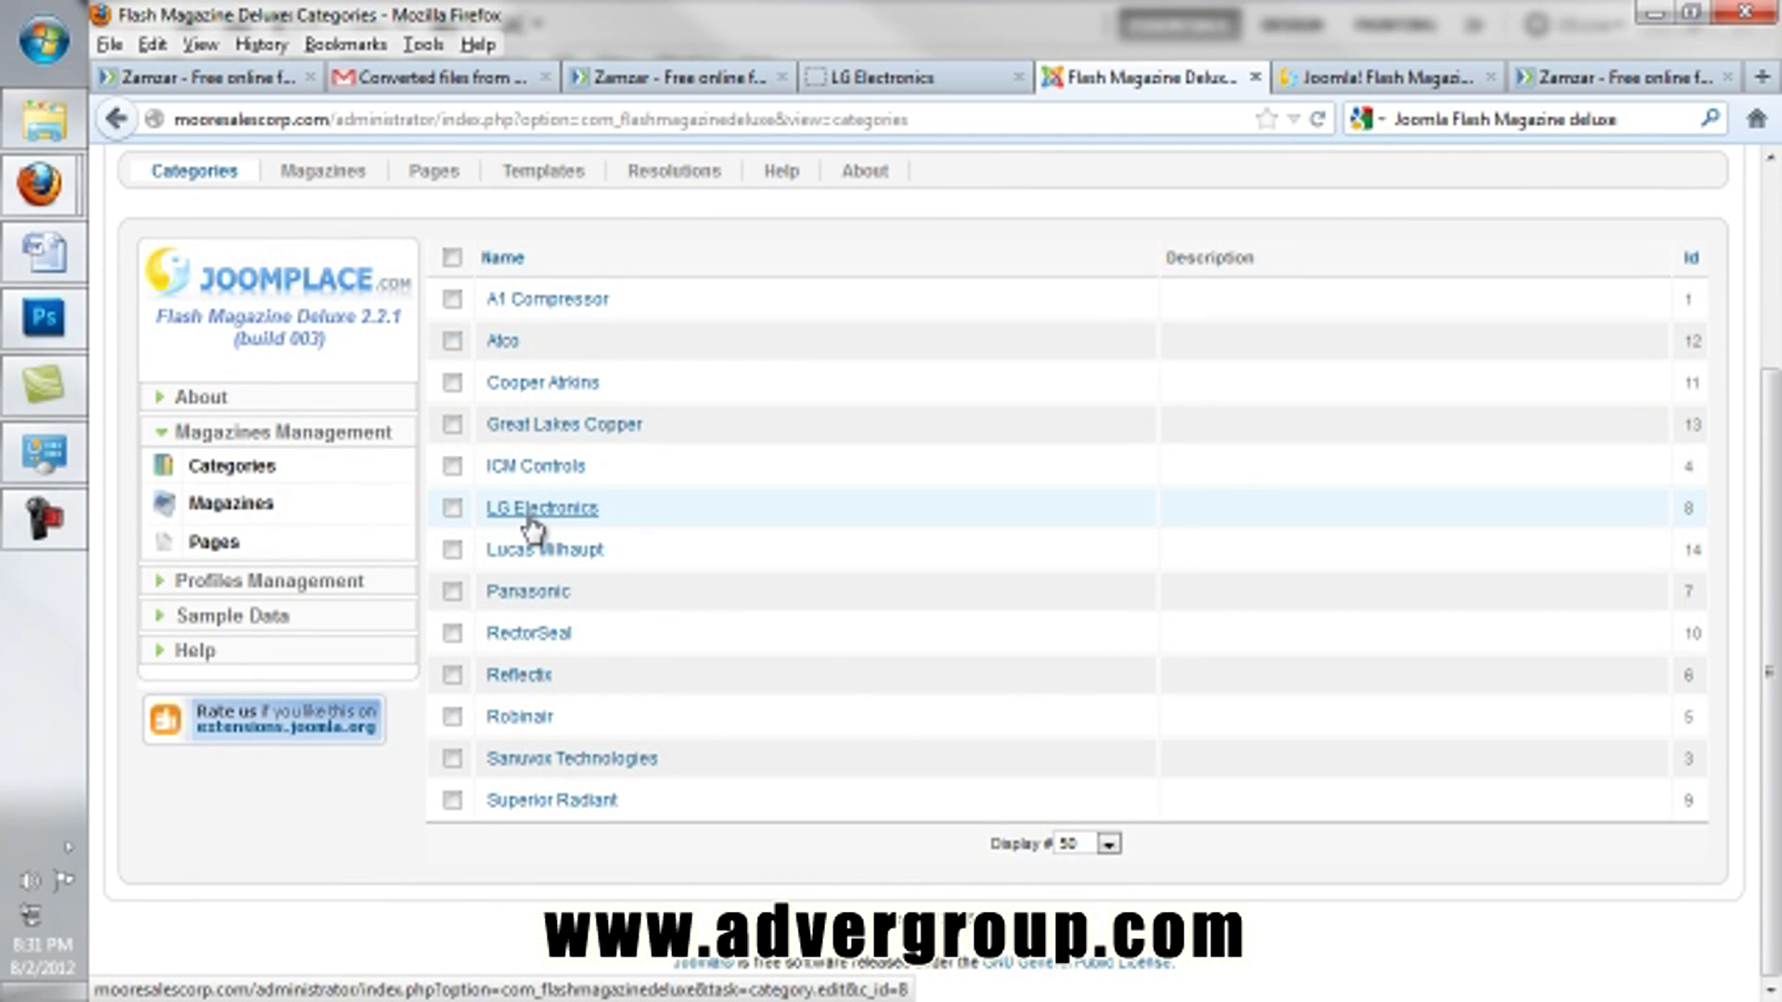
# Step: Open the Flash Magazine Deluxe magazine list, sort it by name and look for the LG Catalog entry
pyautogui.click(328, 177)
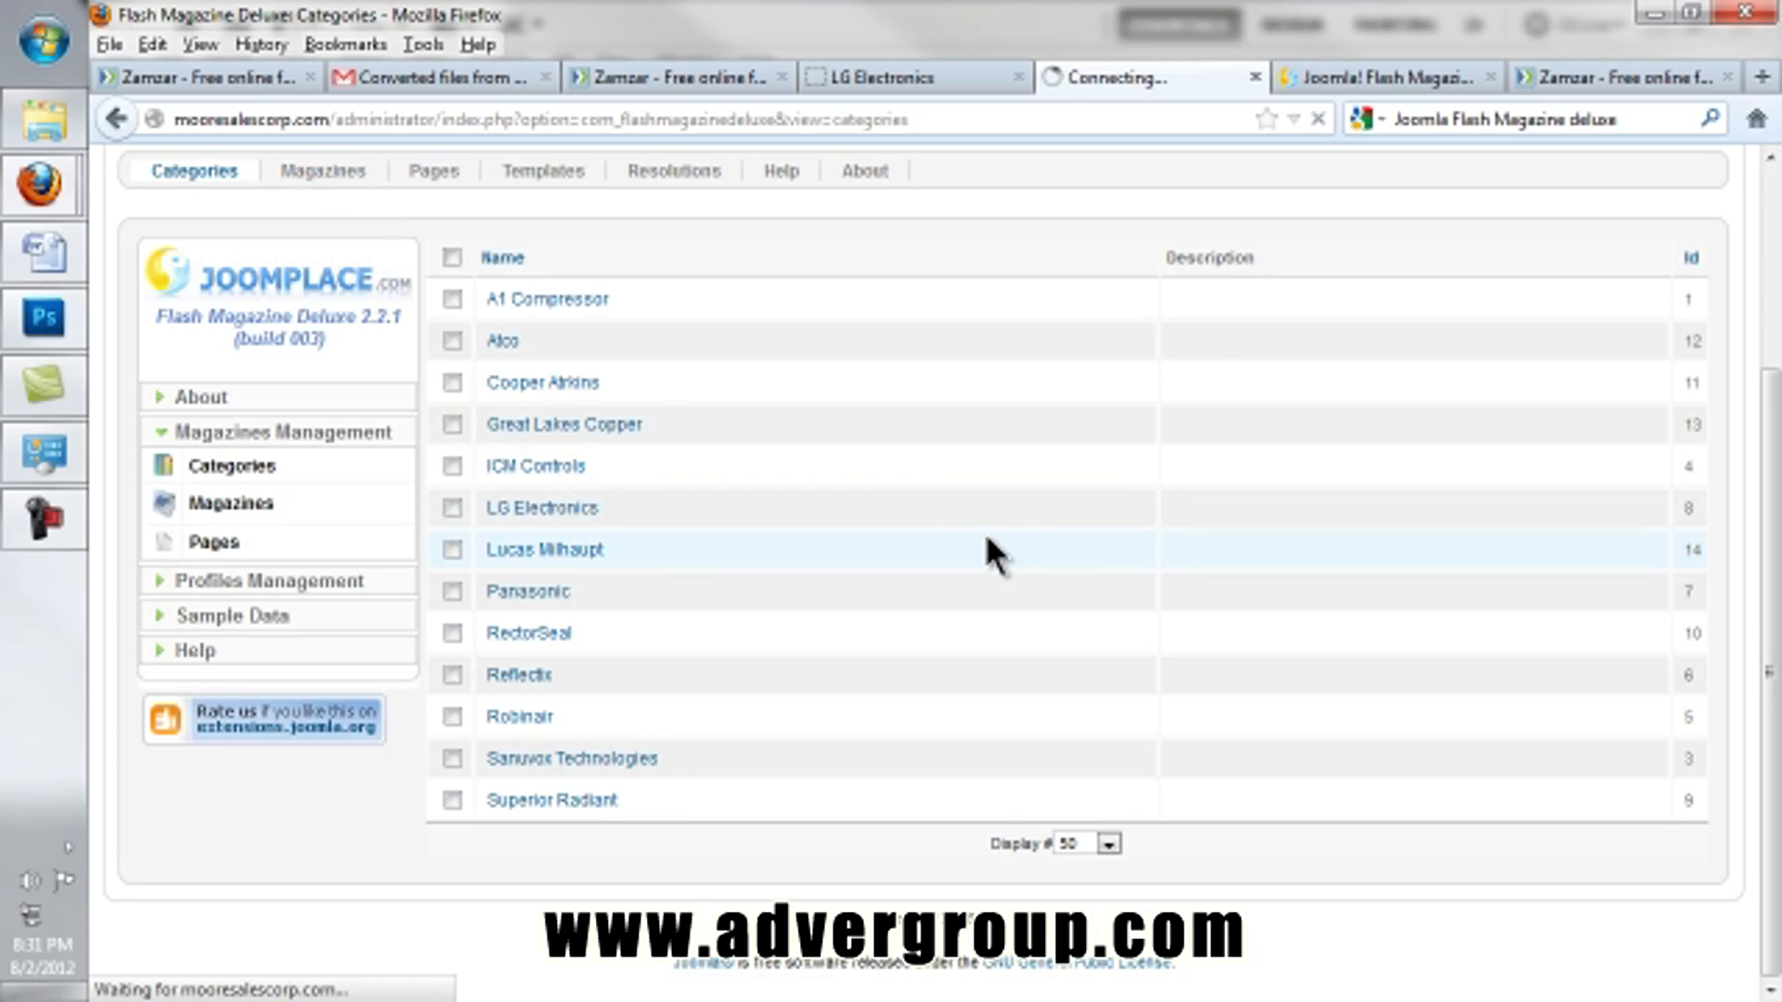
pyautogui.scroll(-13, 987, 547)
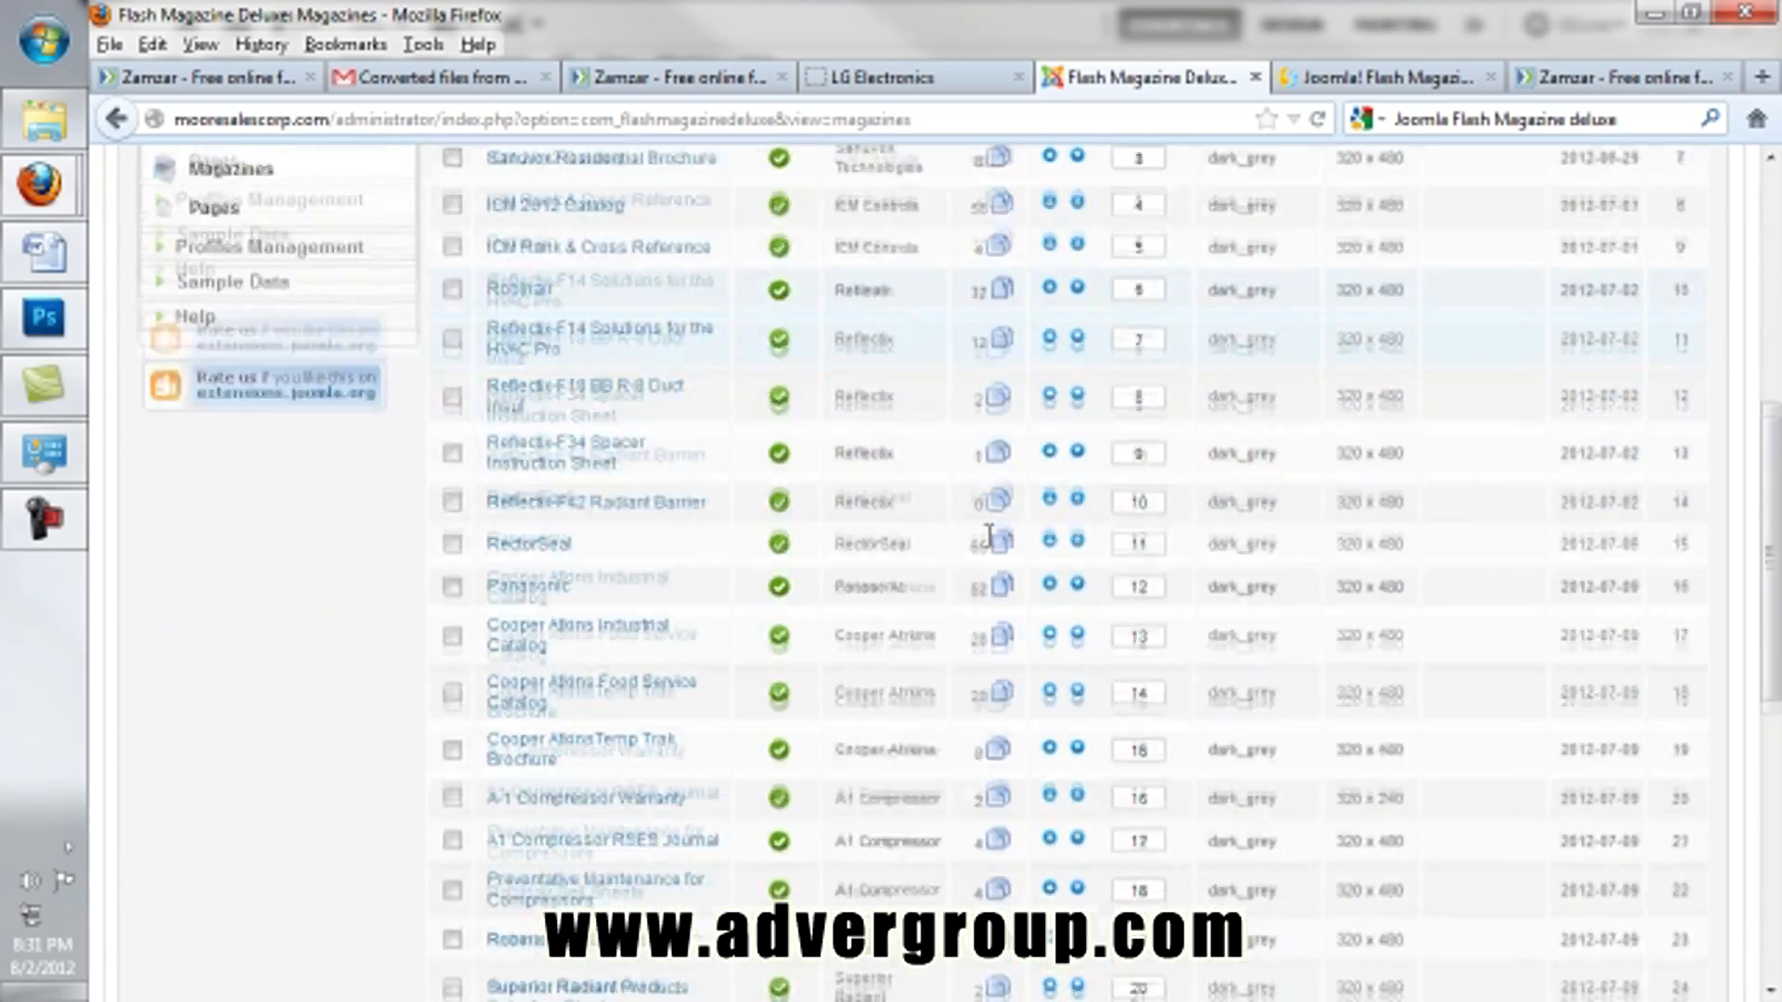
pyautogui.scroll(15, 989, 536)
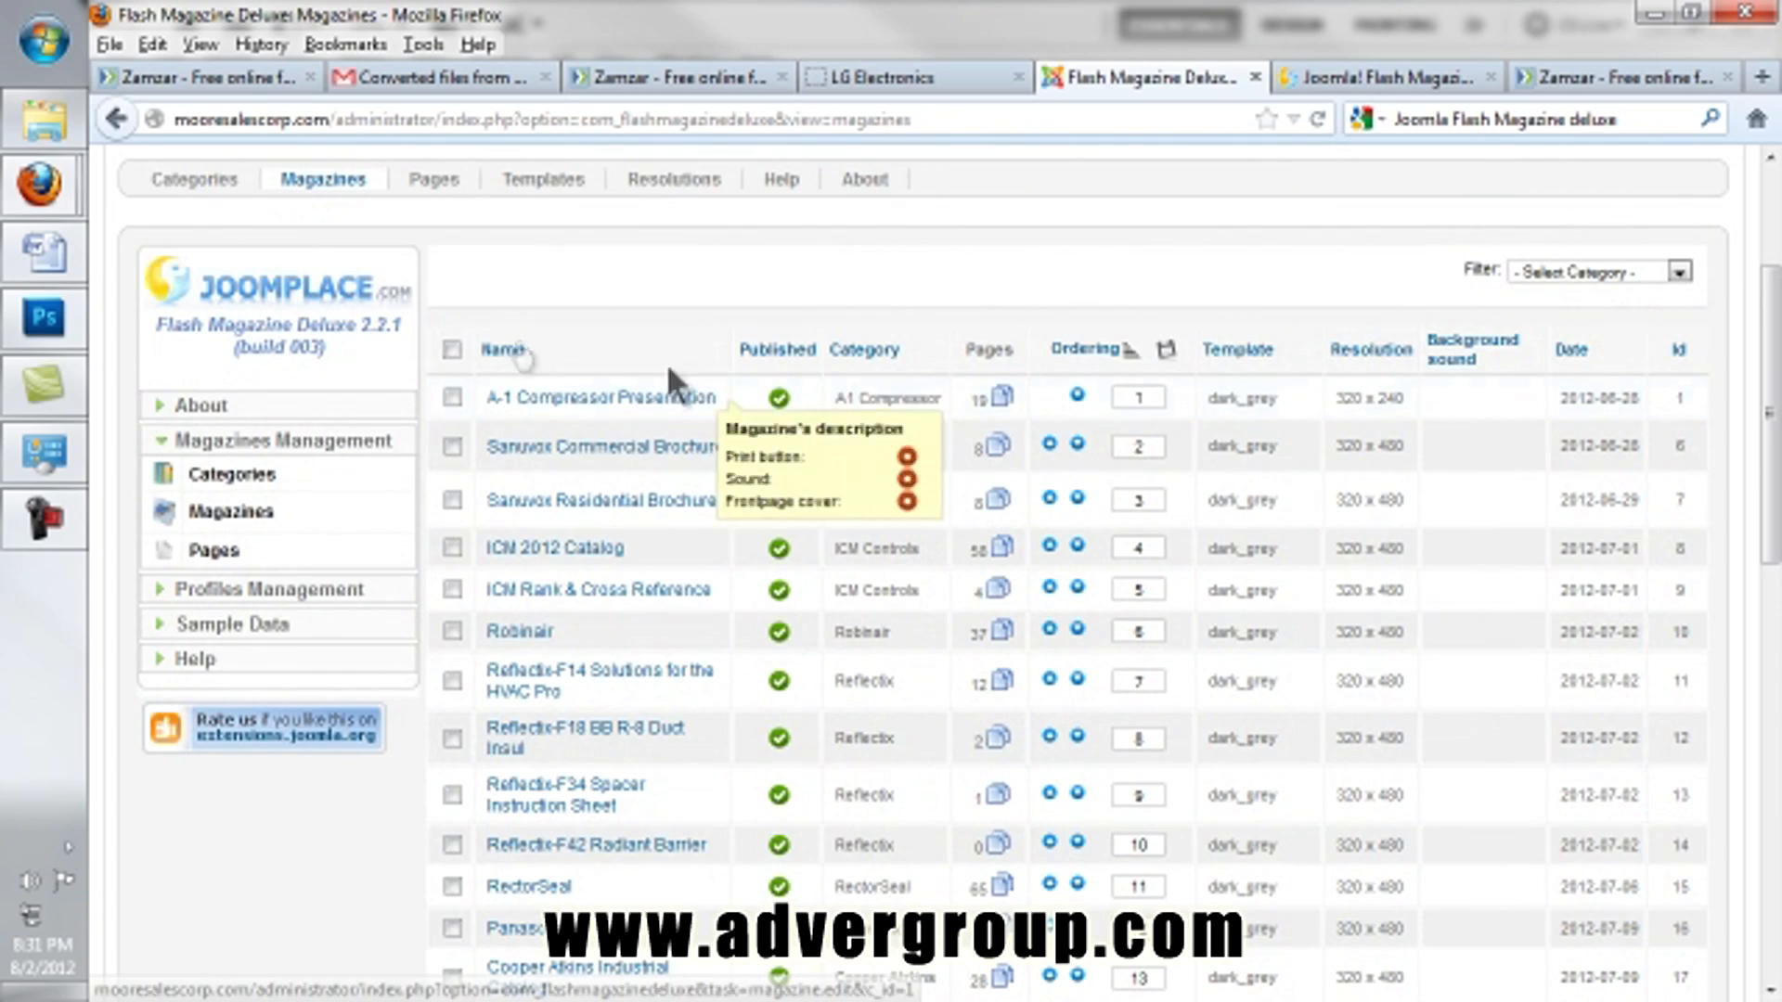
pyautogui.click(806, 589)
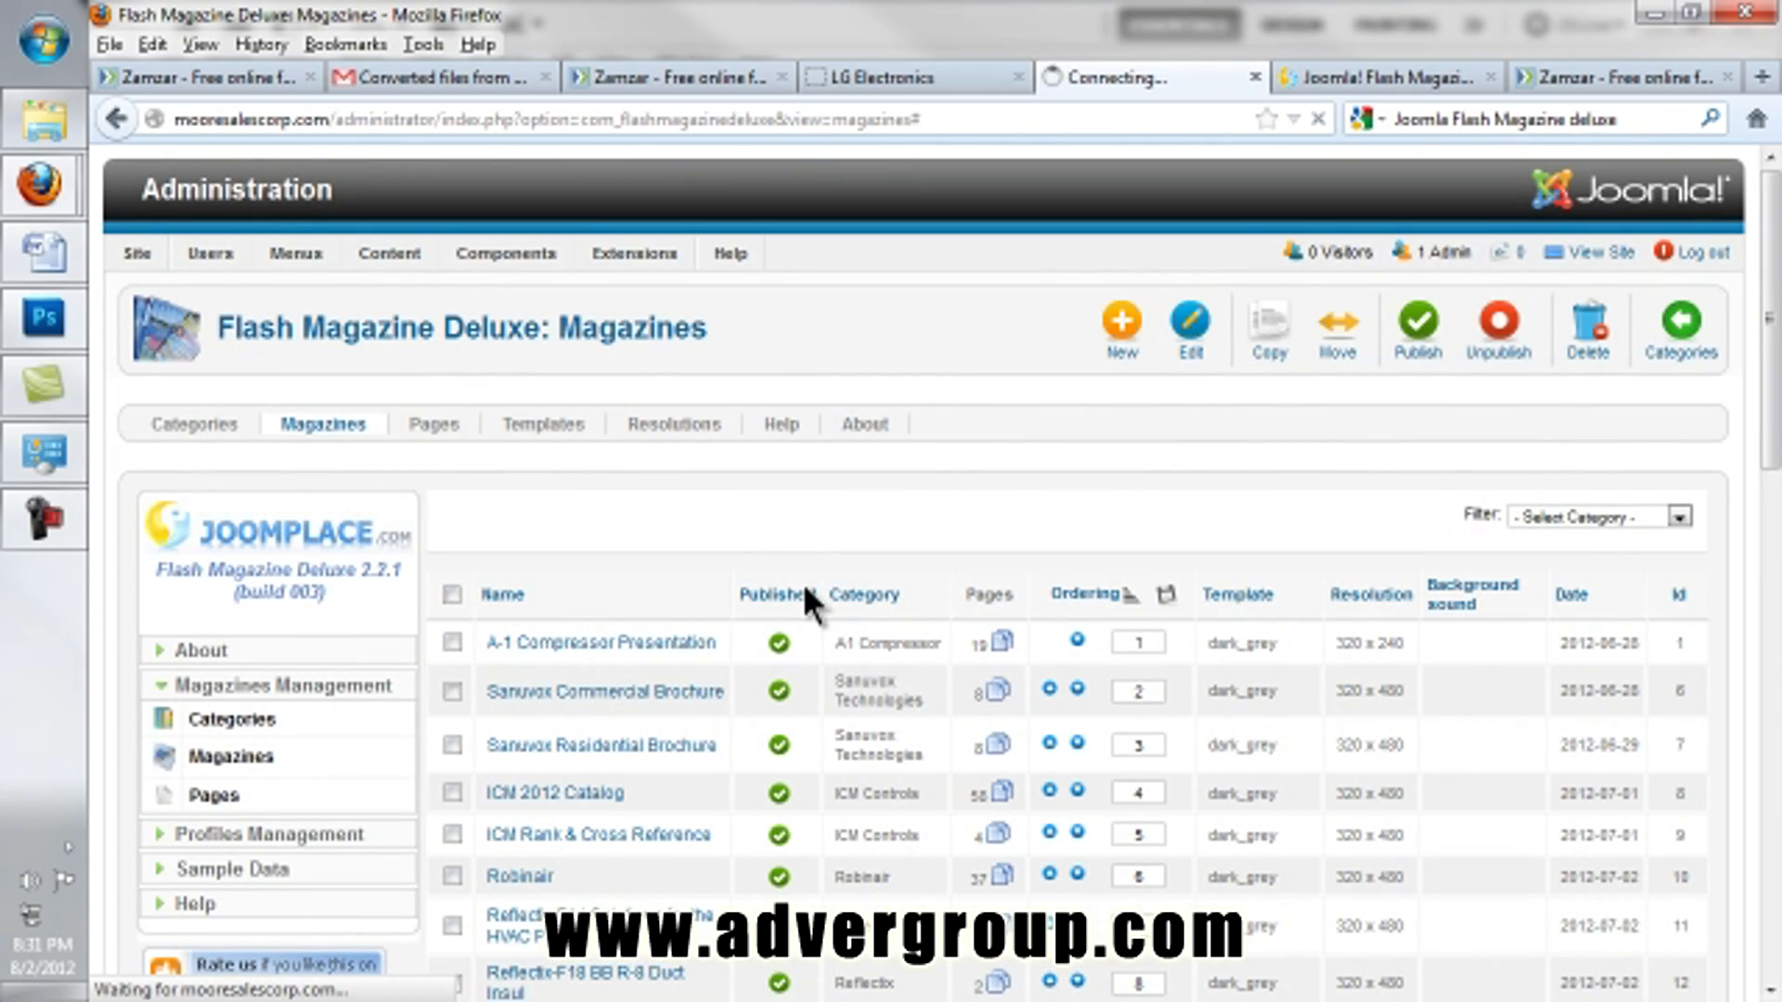
pyautogui.scroll(-4, 804, 582)
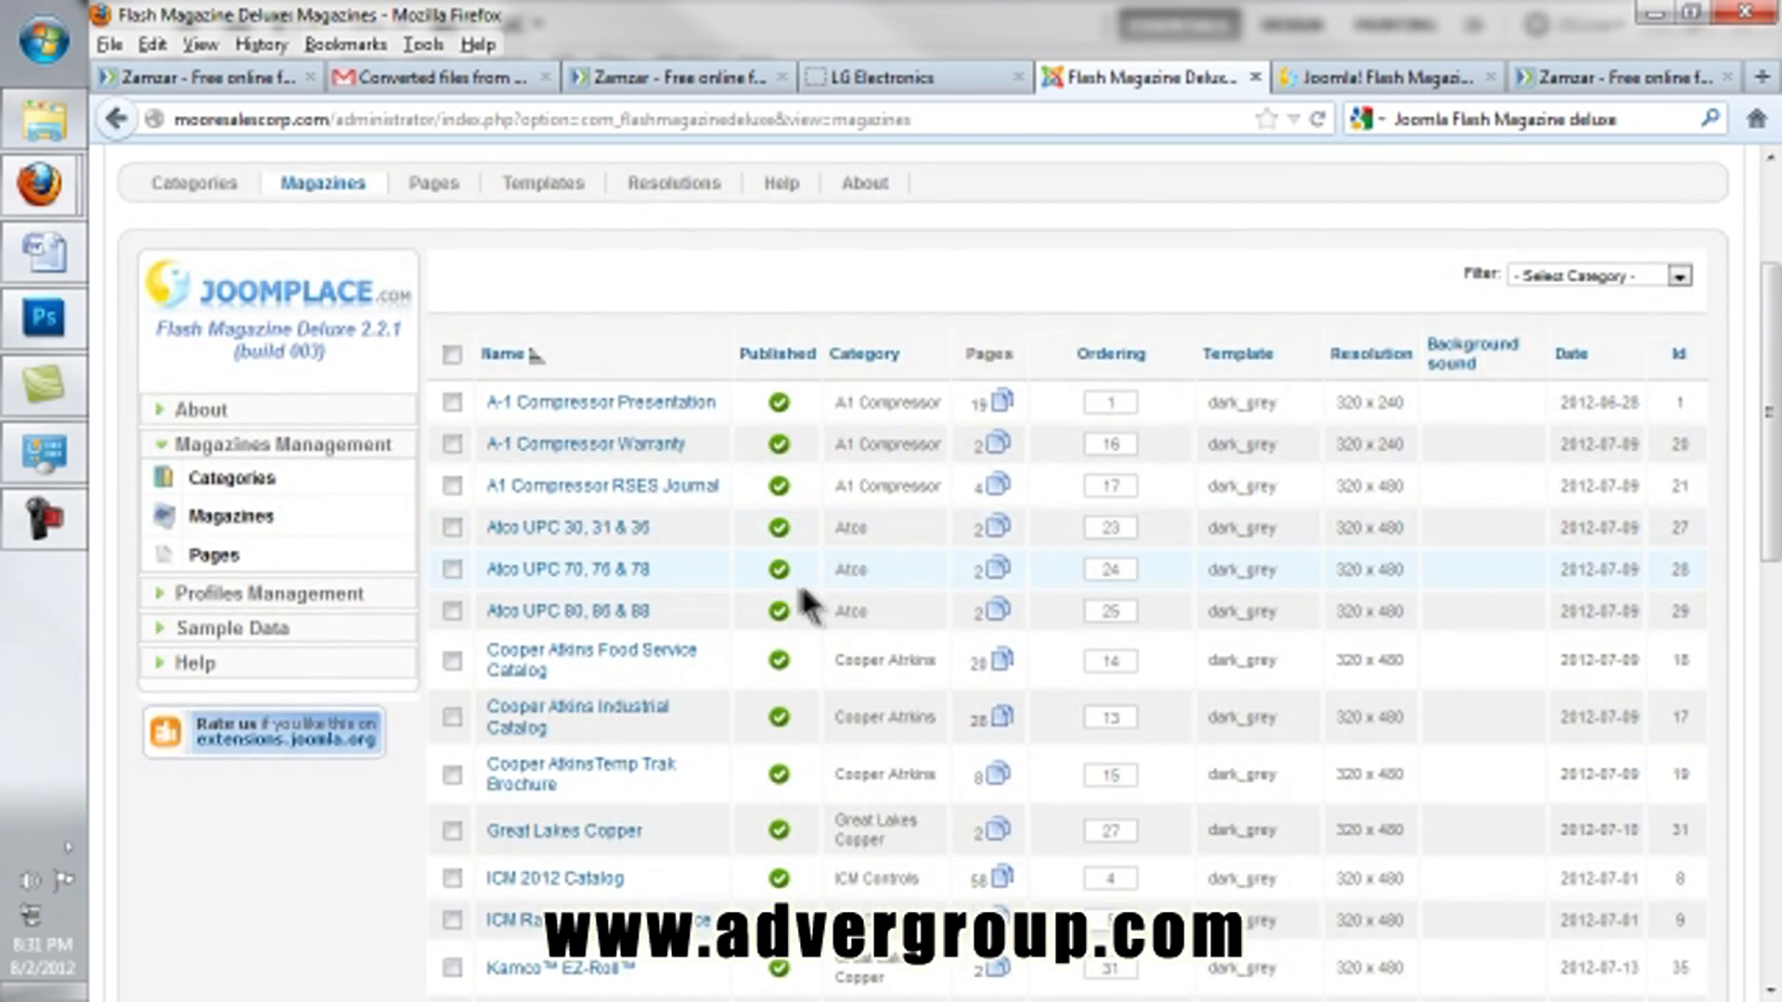
pyautogui.scroll(-6, 742, 590)
pyautogui.moveTo(543, 718)
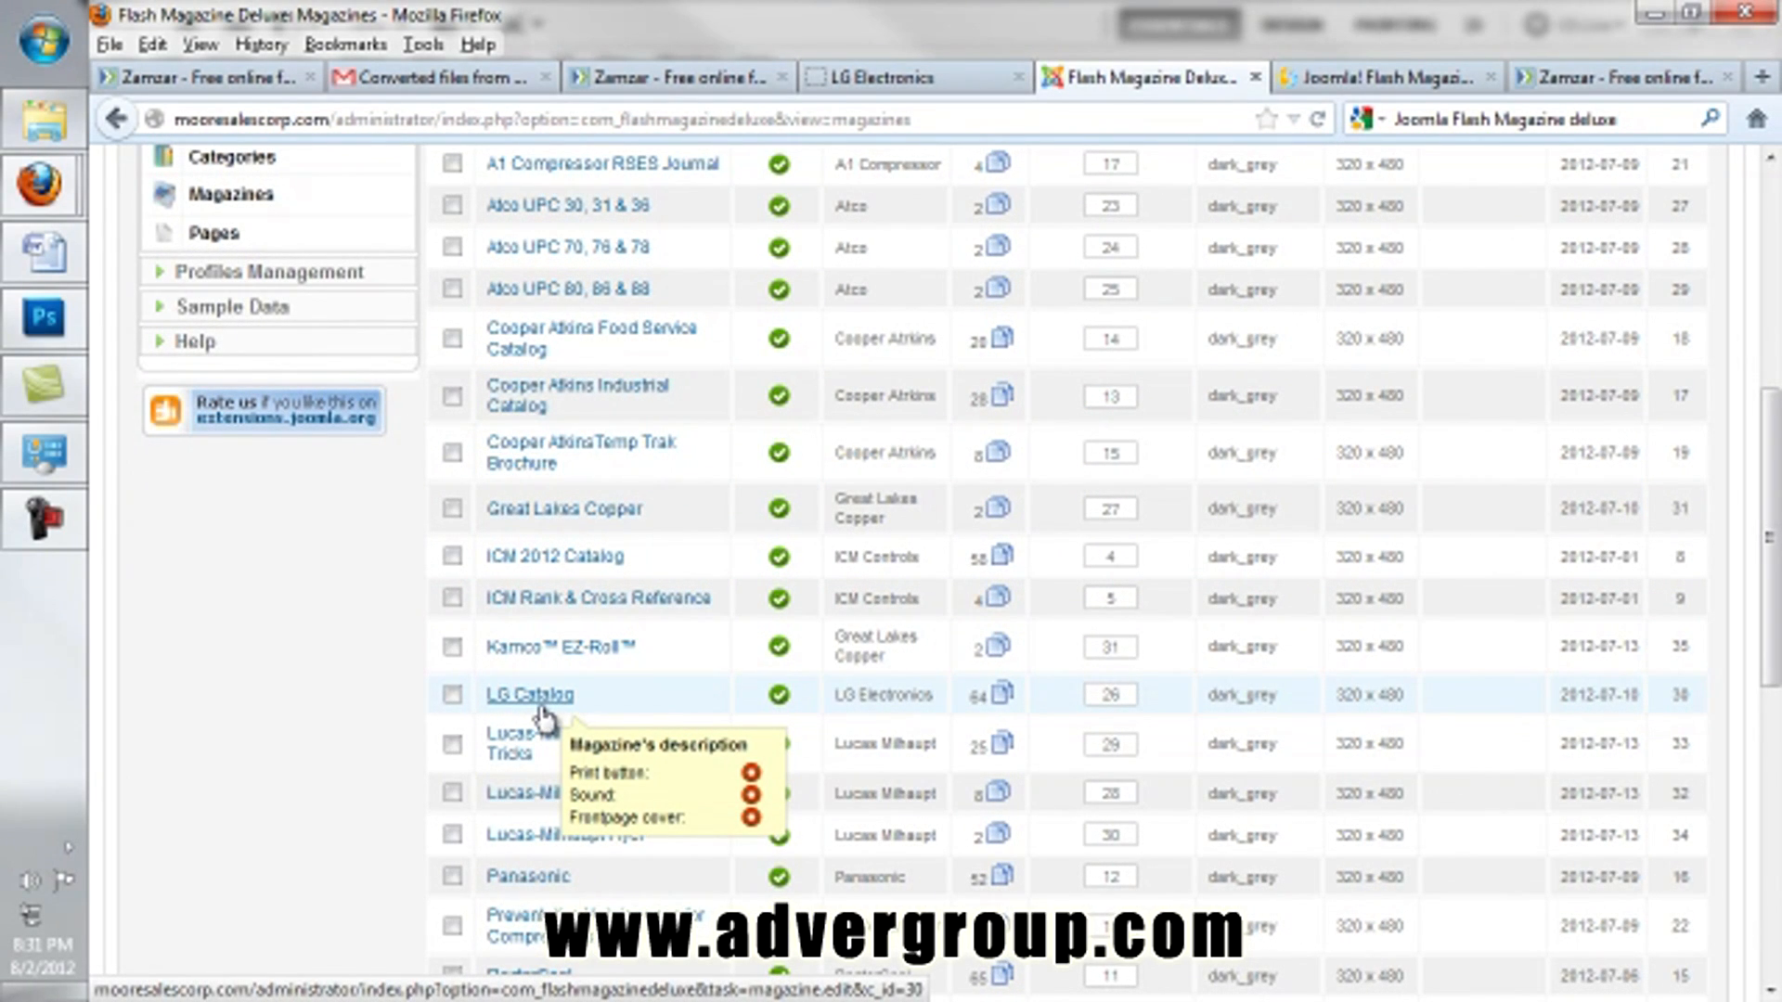
pyautogui.scroll(10, 543, 717)
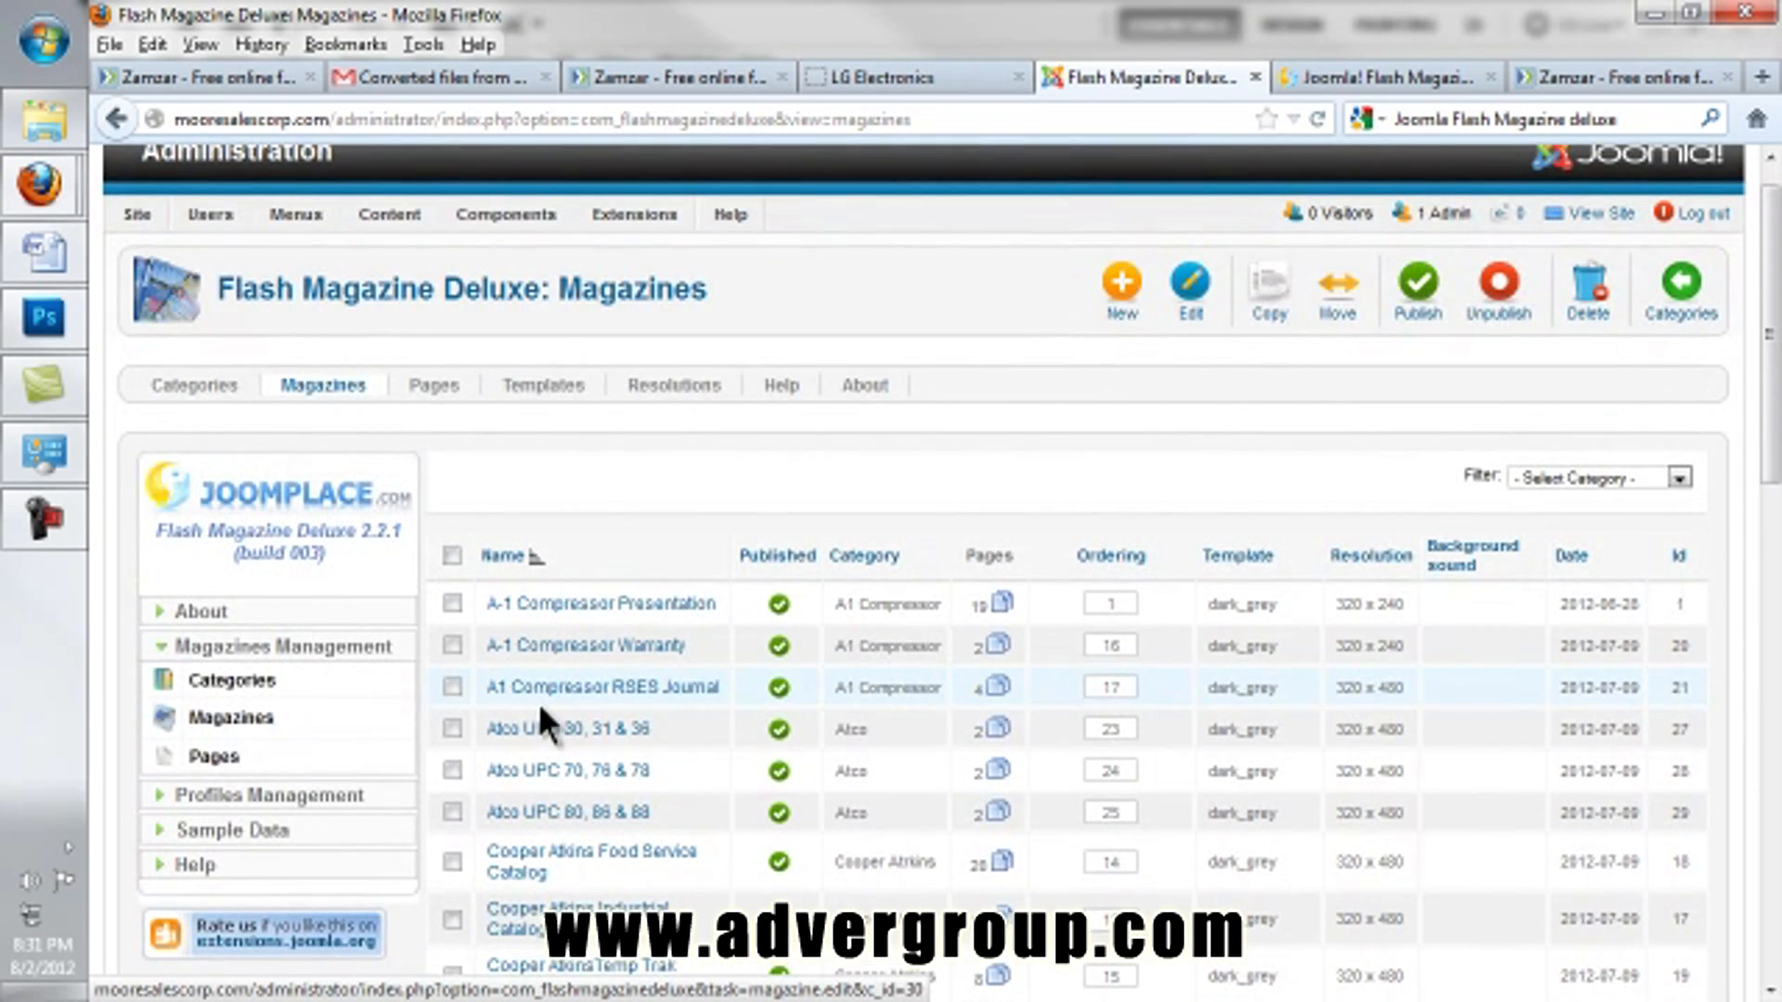
# Step: Create a new magazine with the title LG Flyer 2012
pyautogui.click(1114, 311)
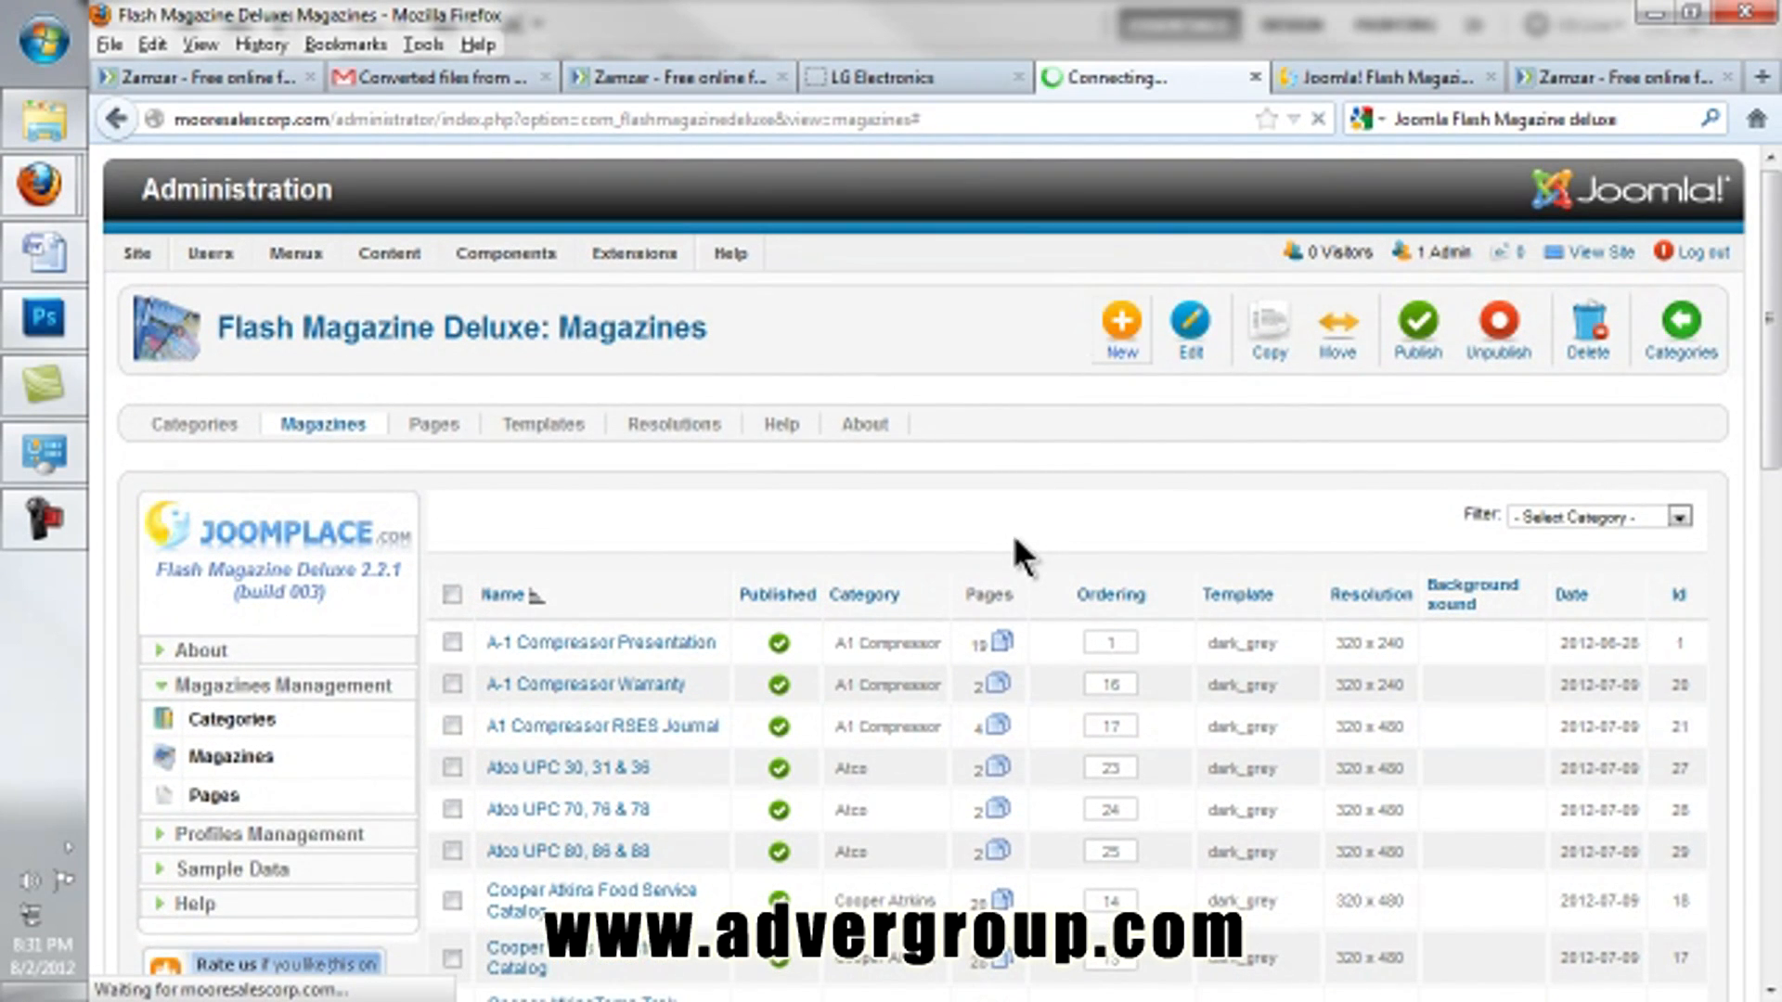
pyautogui.click(700, 486)
pyautogui.write('LG')
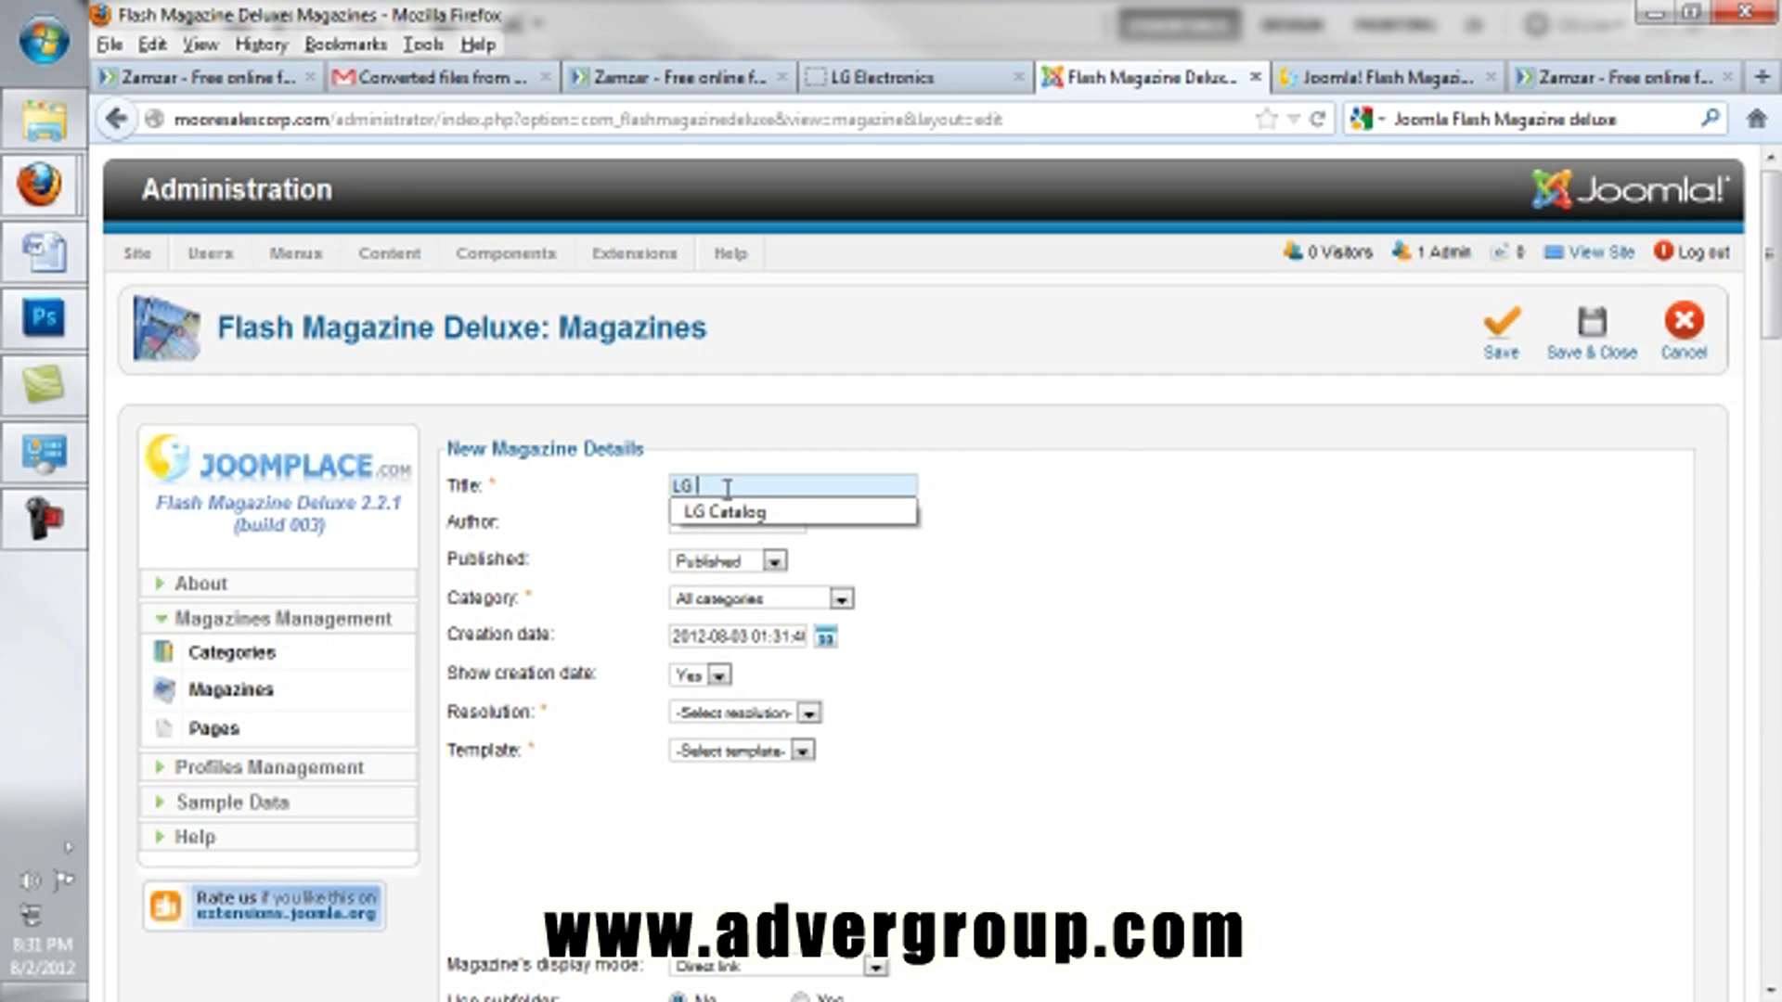
pyautogui.write(' Flyer 2012')
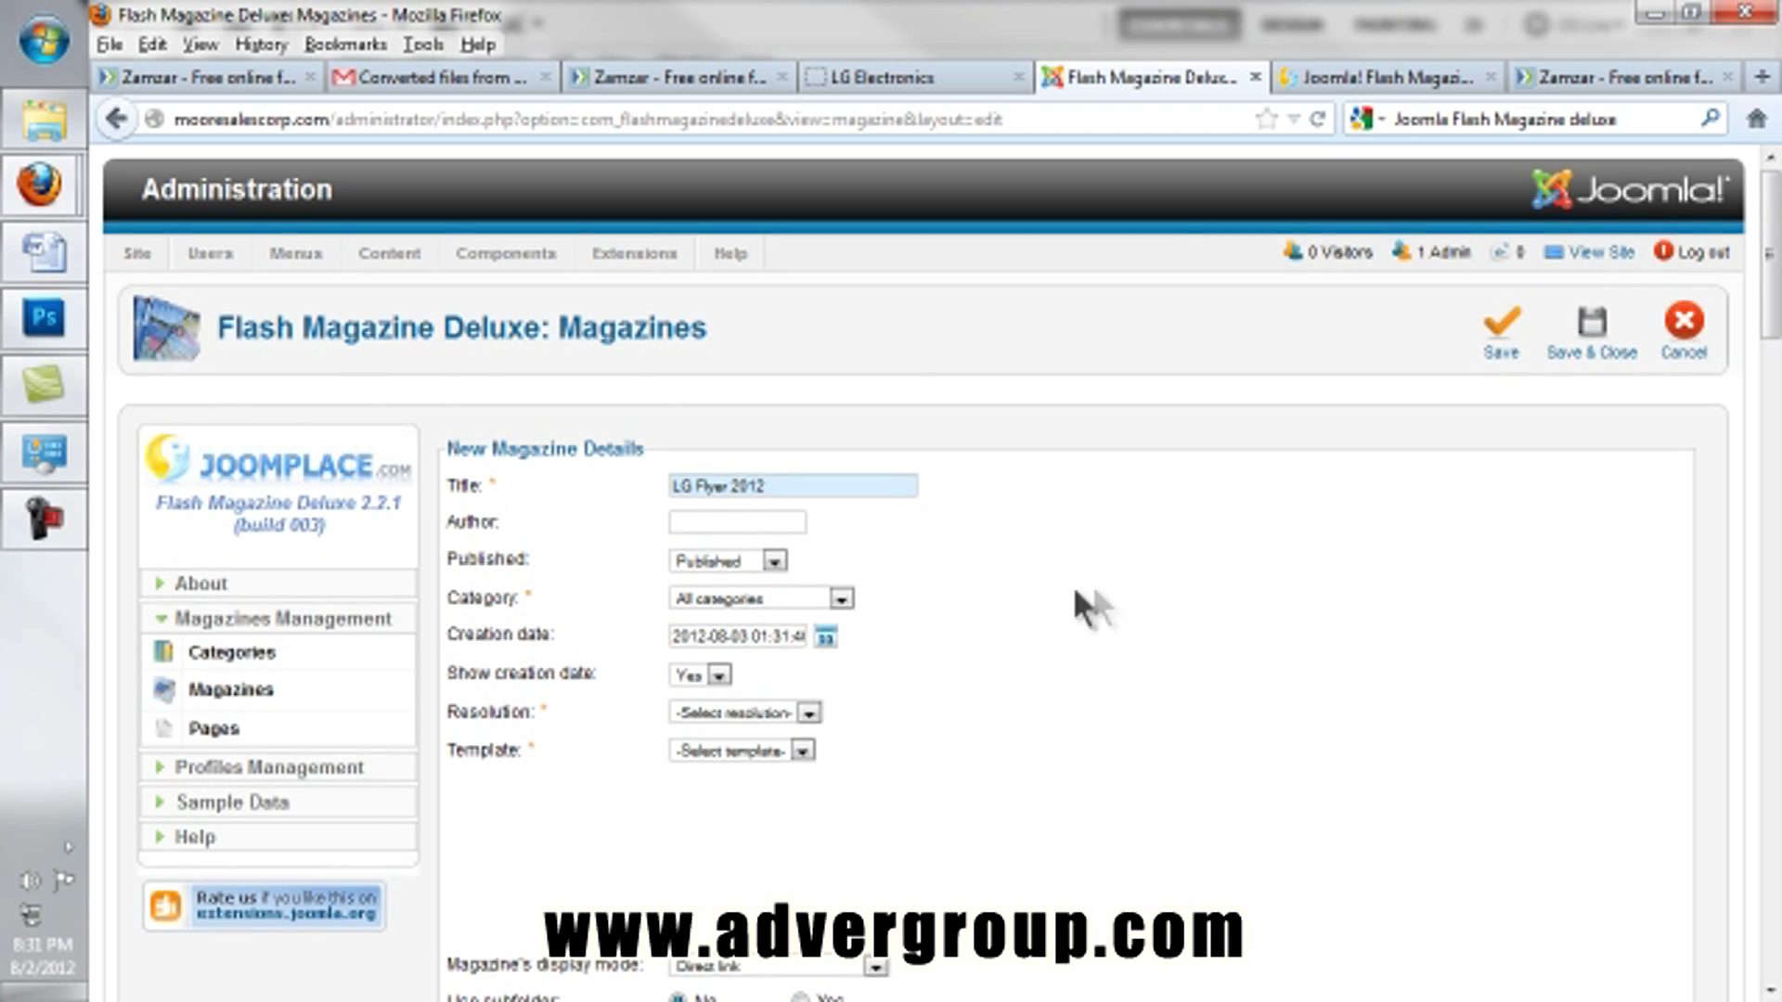
# Step: Assign the magazine to the LG Electronics category and set Show creation date to No
pyautogui.scroll(-3, 1073, 587)
pyautogui.click(840, 397)
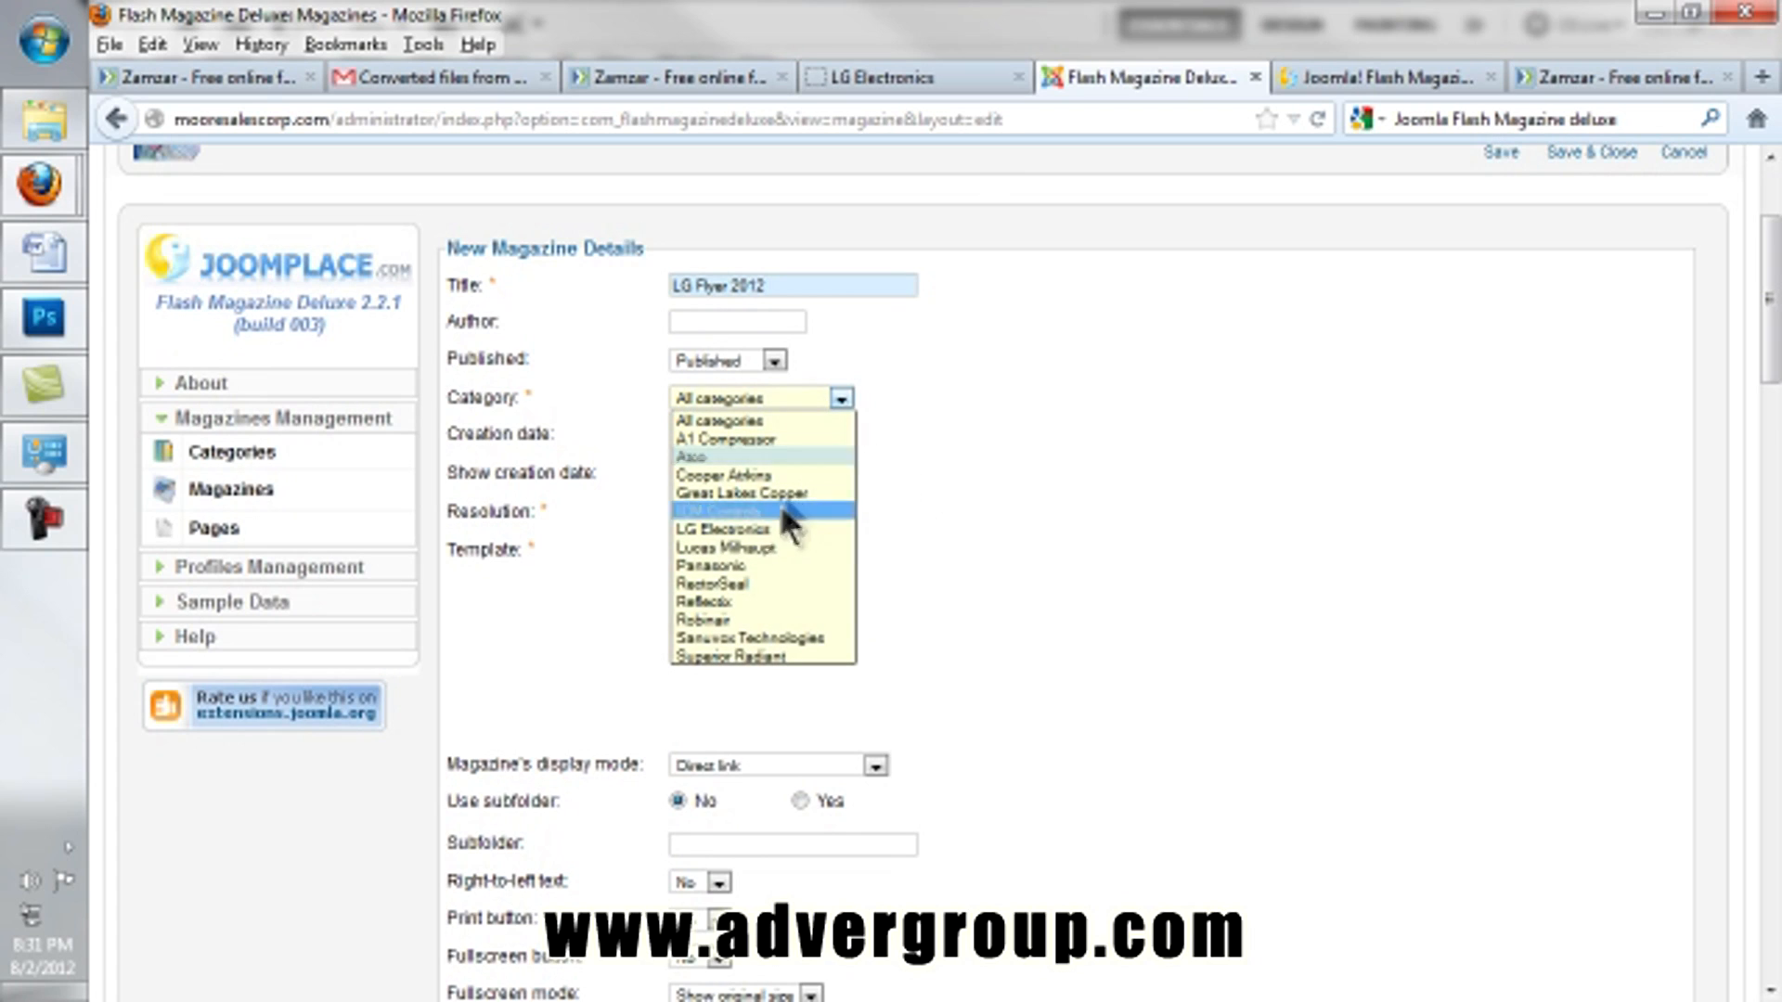
pyautogui.click(739, 529)
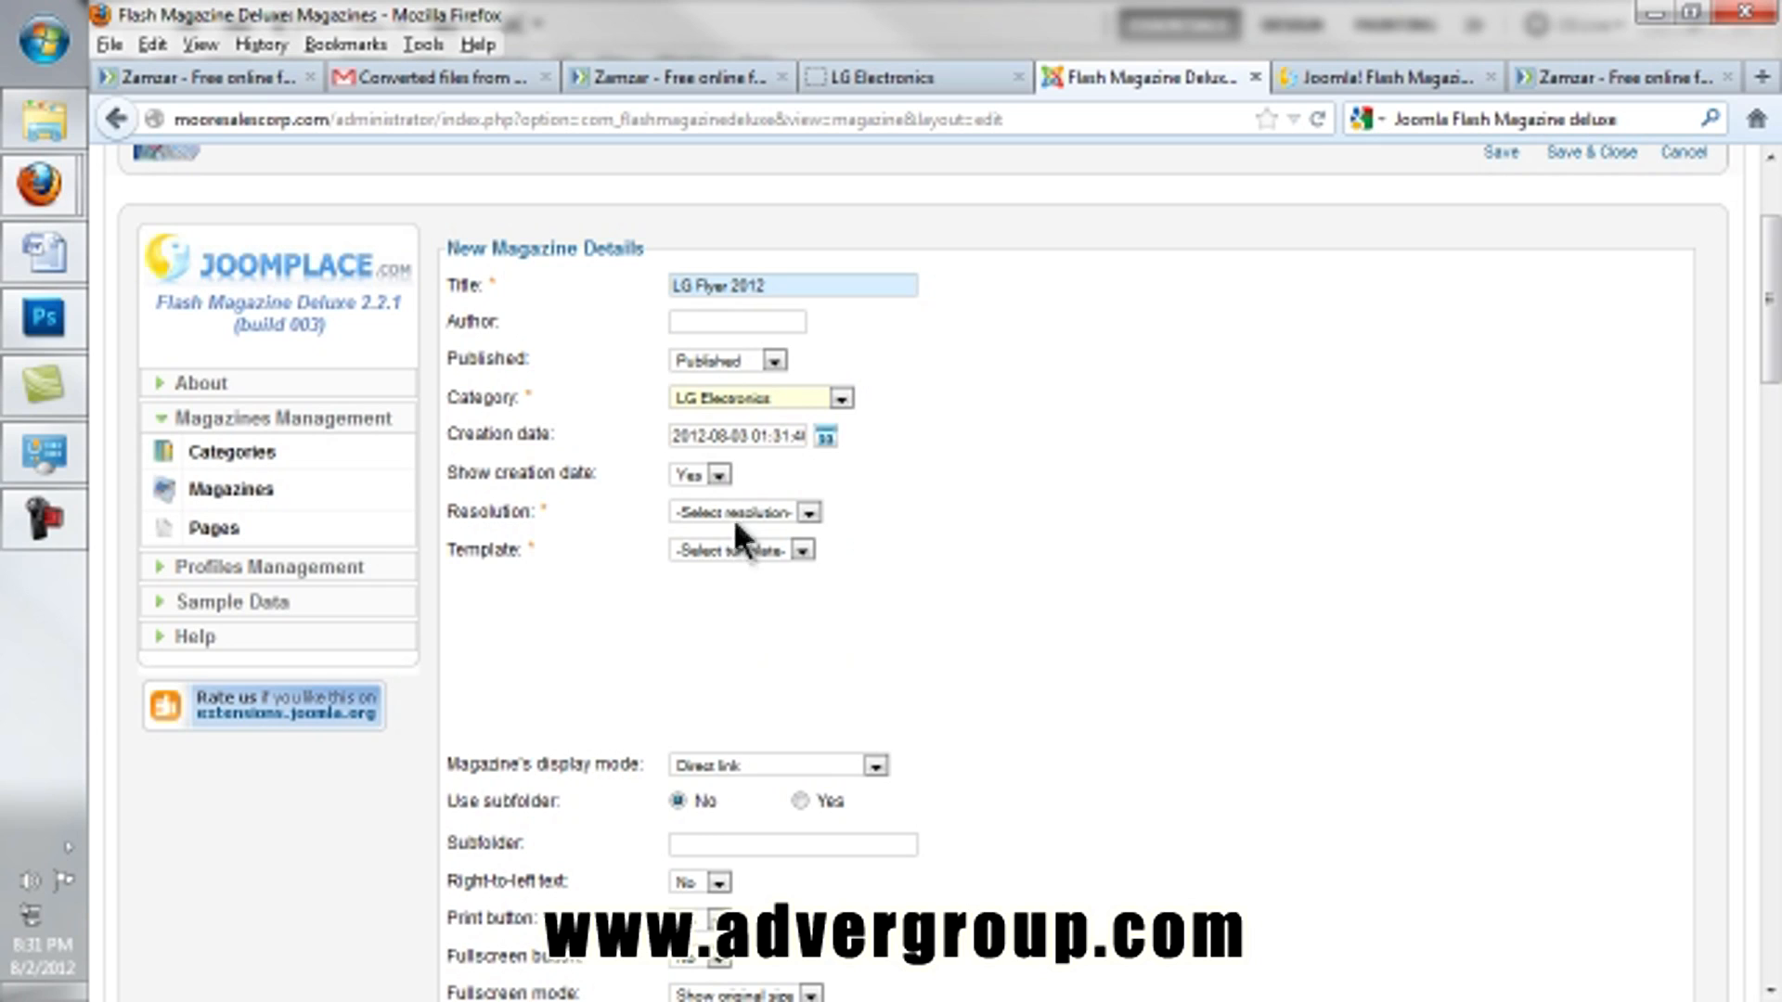
pyautogui.click(718, 474)
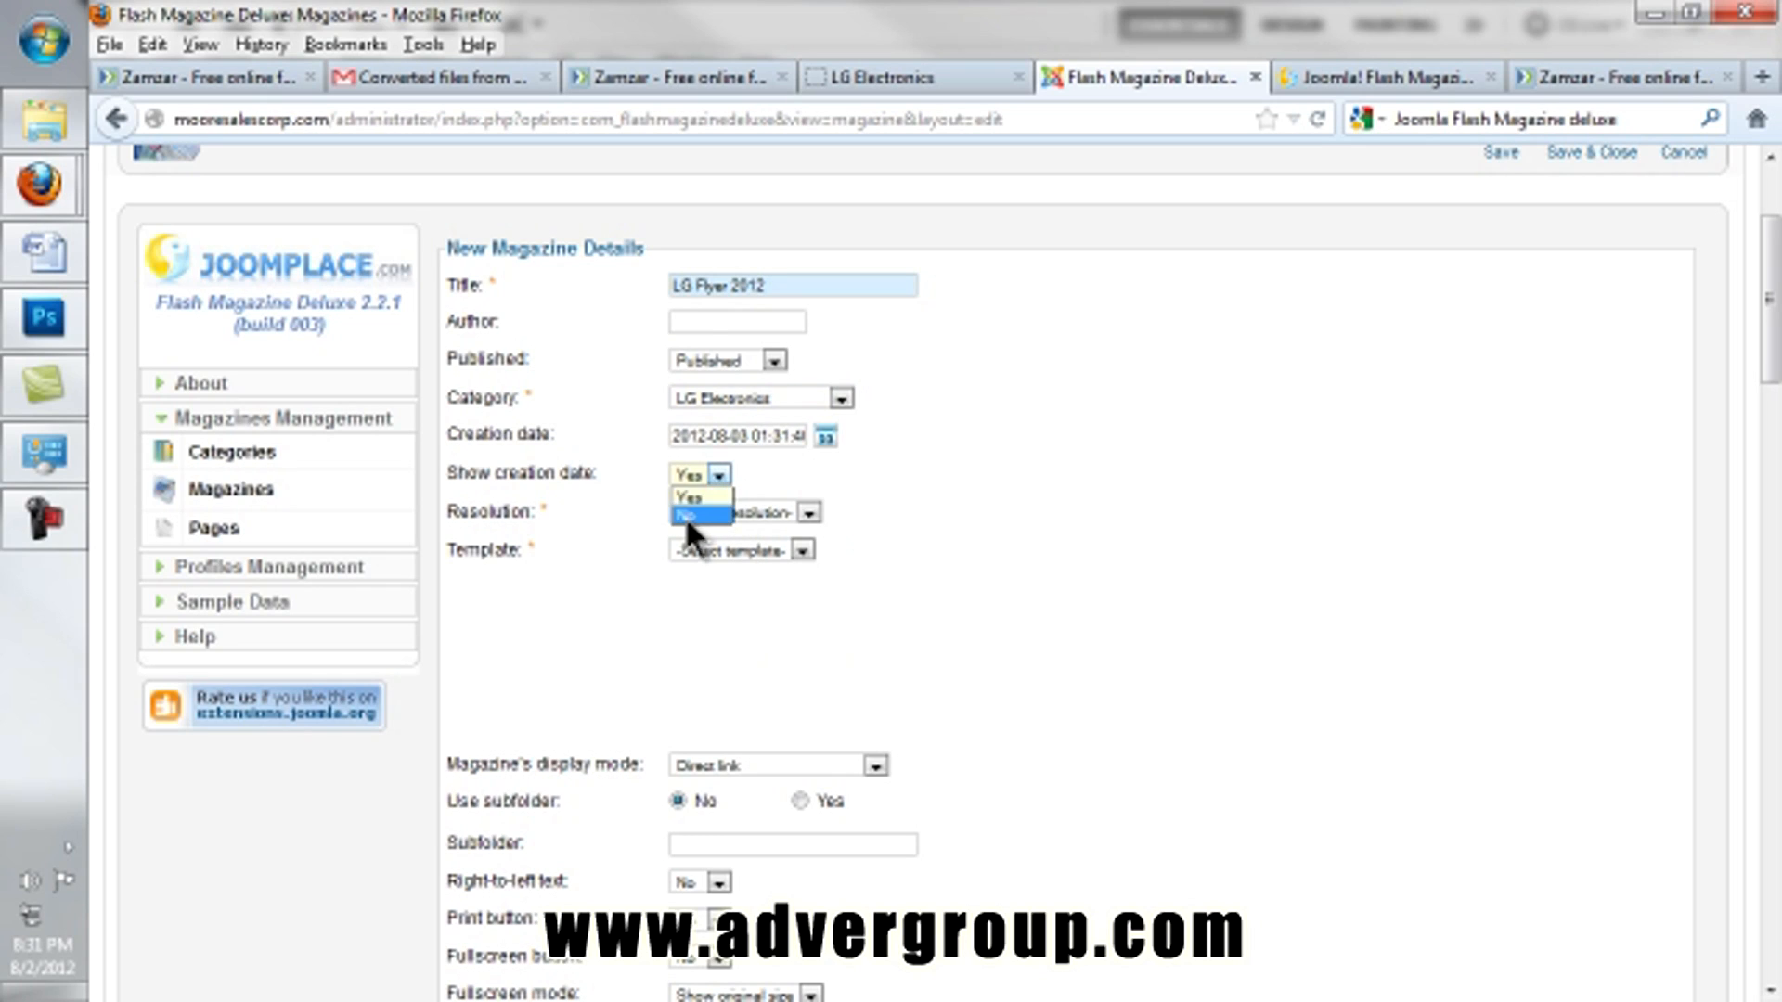
# Step: Set the magazine's resolution to 320 x 240 and its template to dark_grey
pyautogui.click(731, 513)
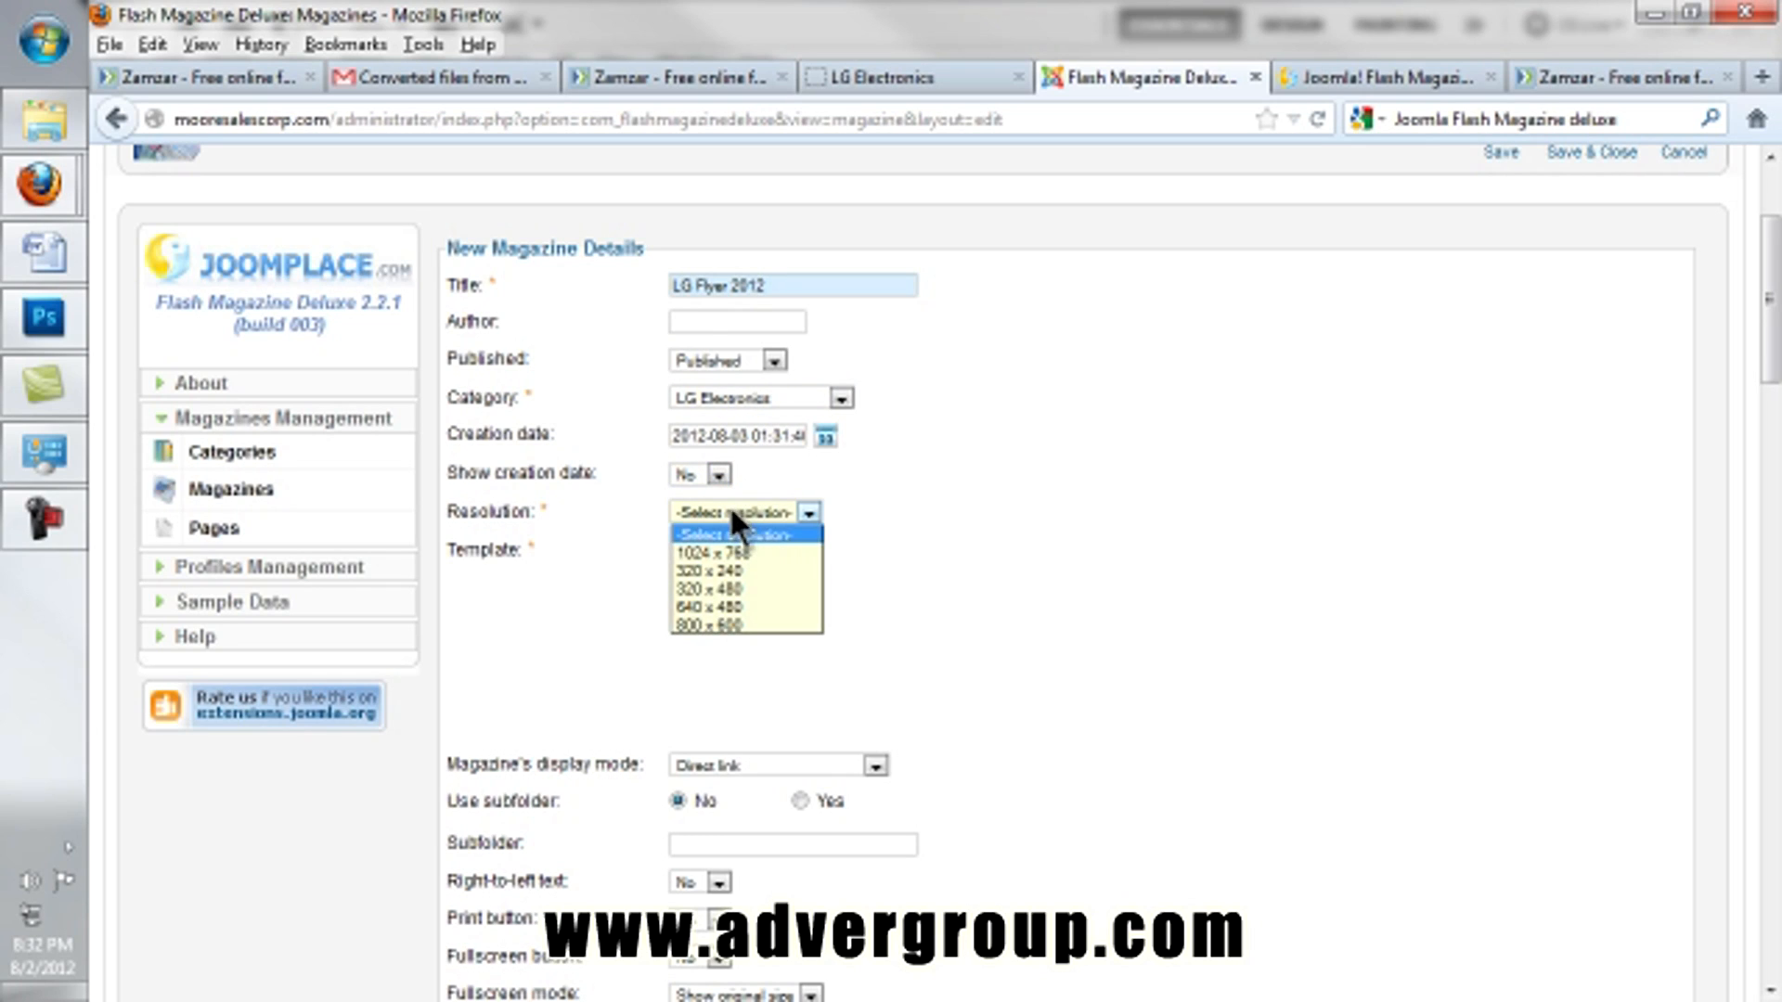
pyautogui.click(734, 571)
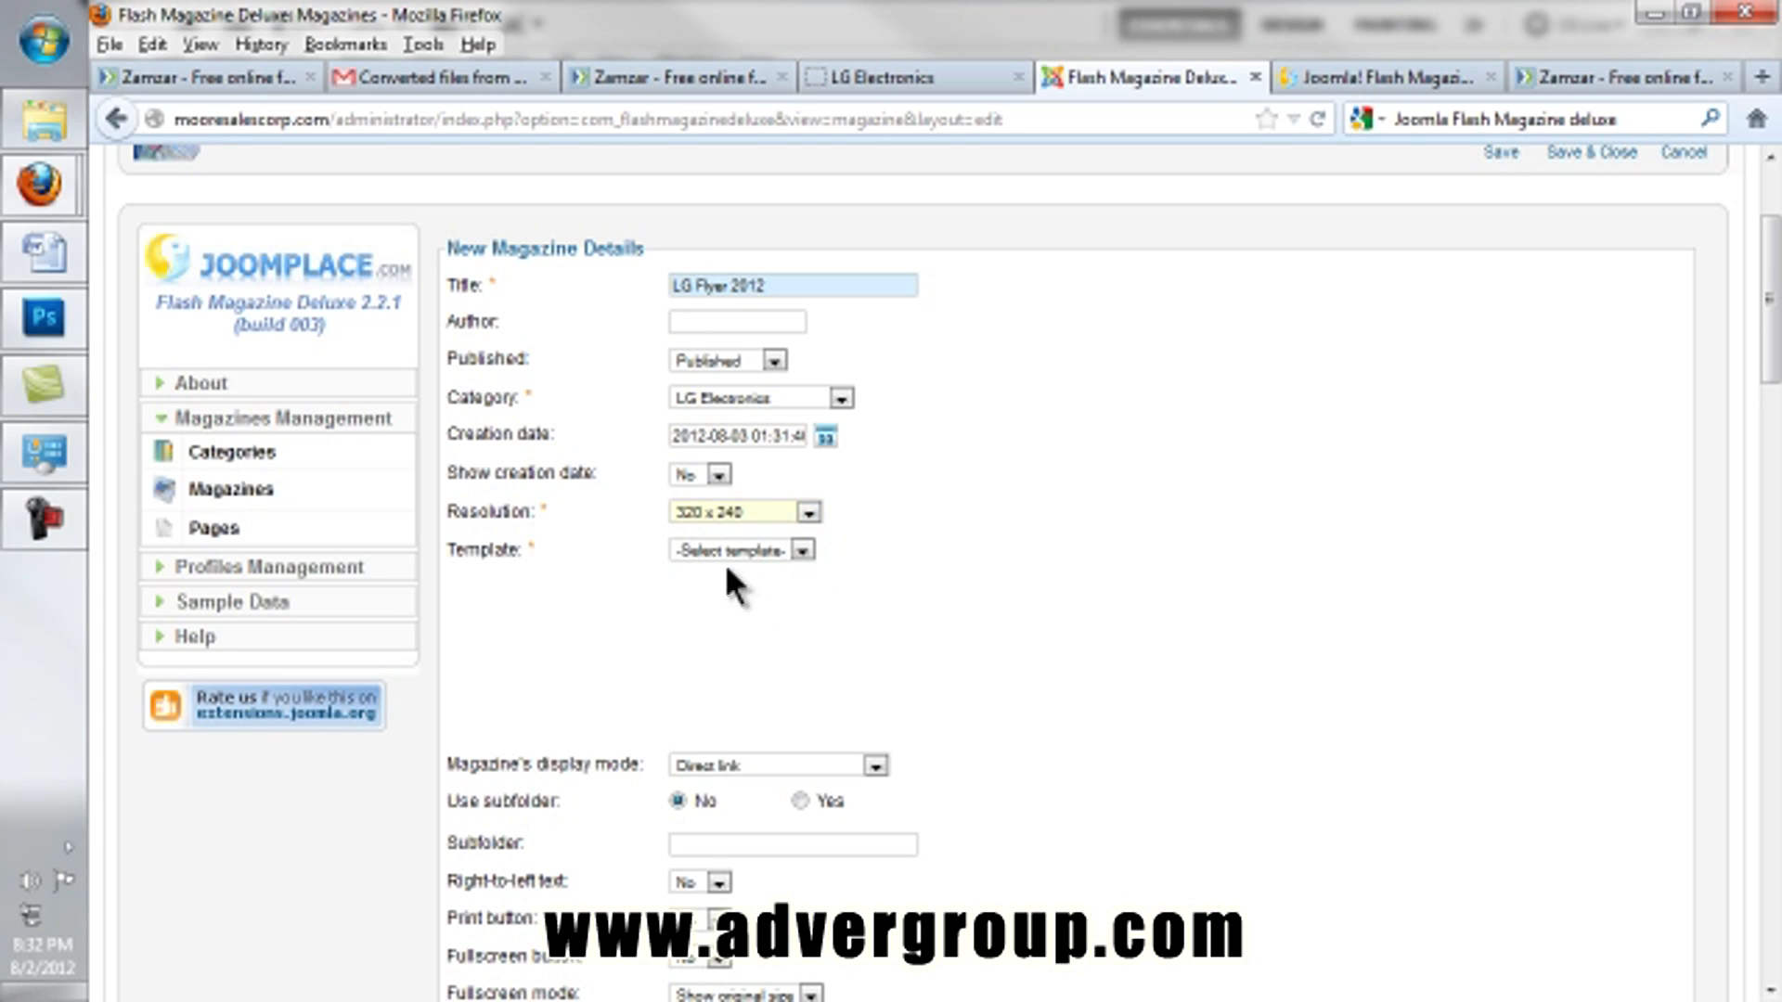
pyautogui.click(717, 553)
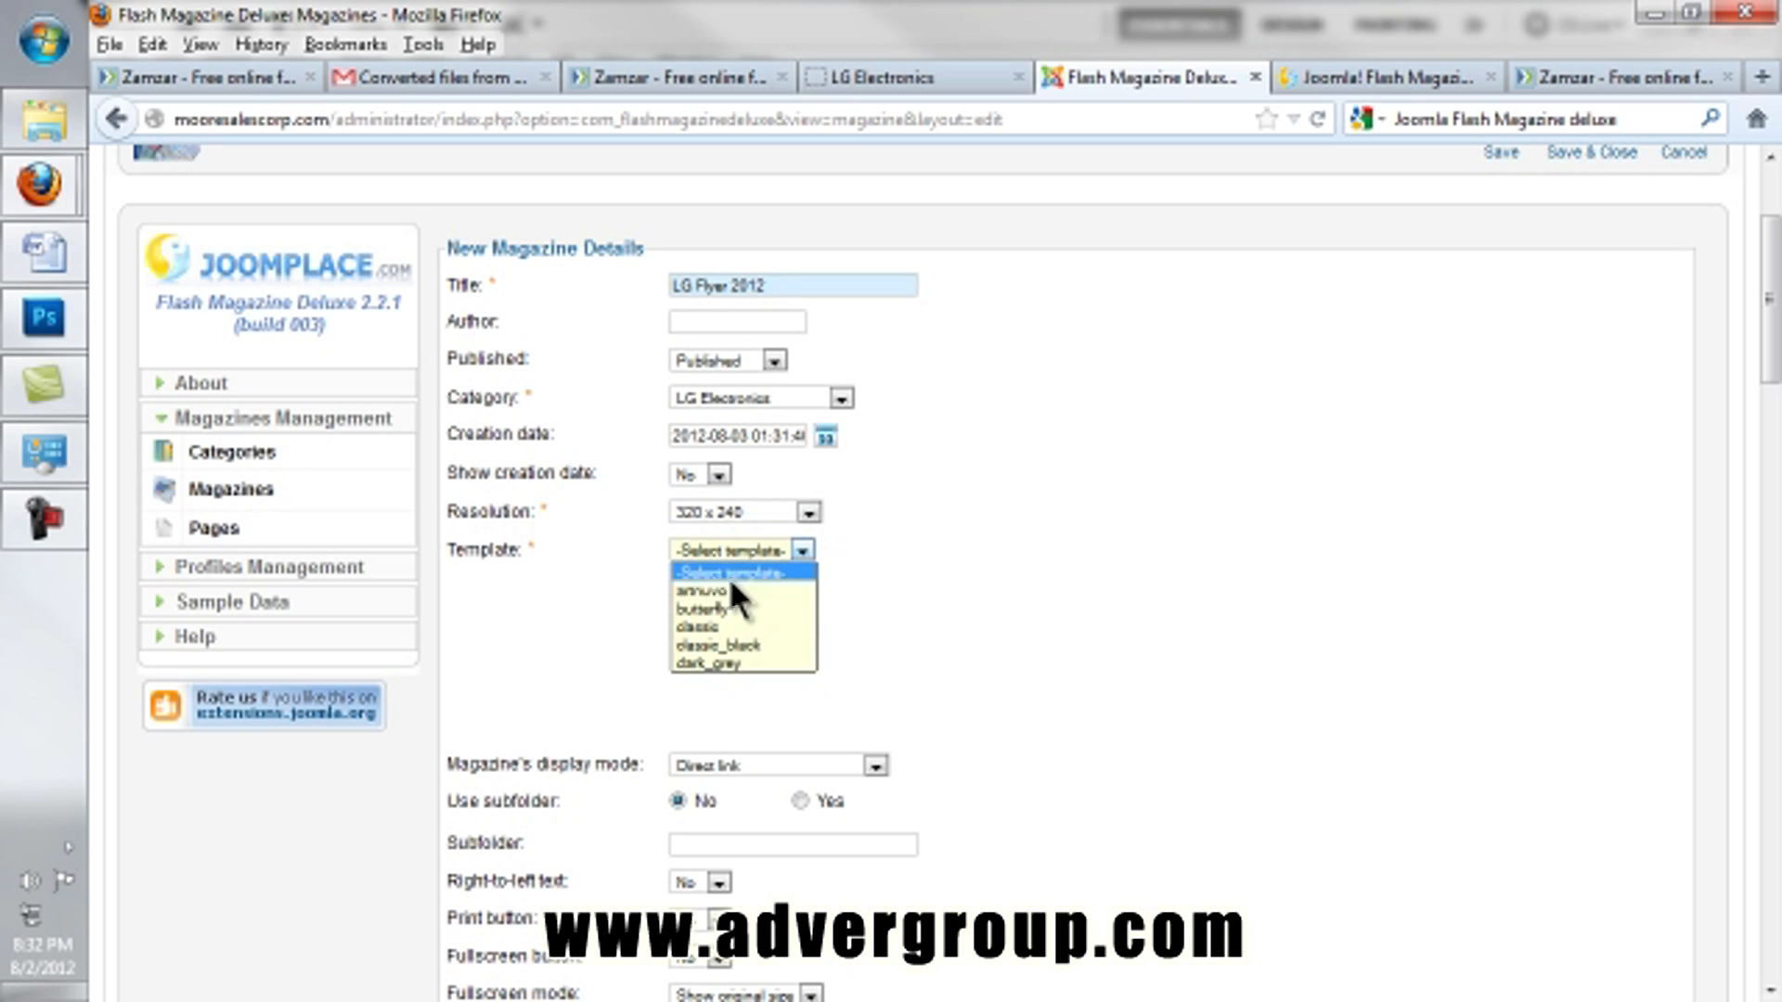
pyautogui.click(726, 661)
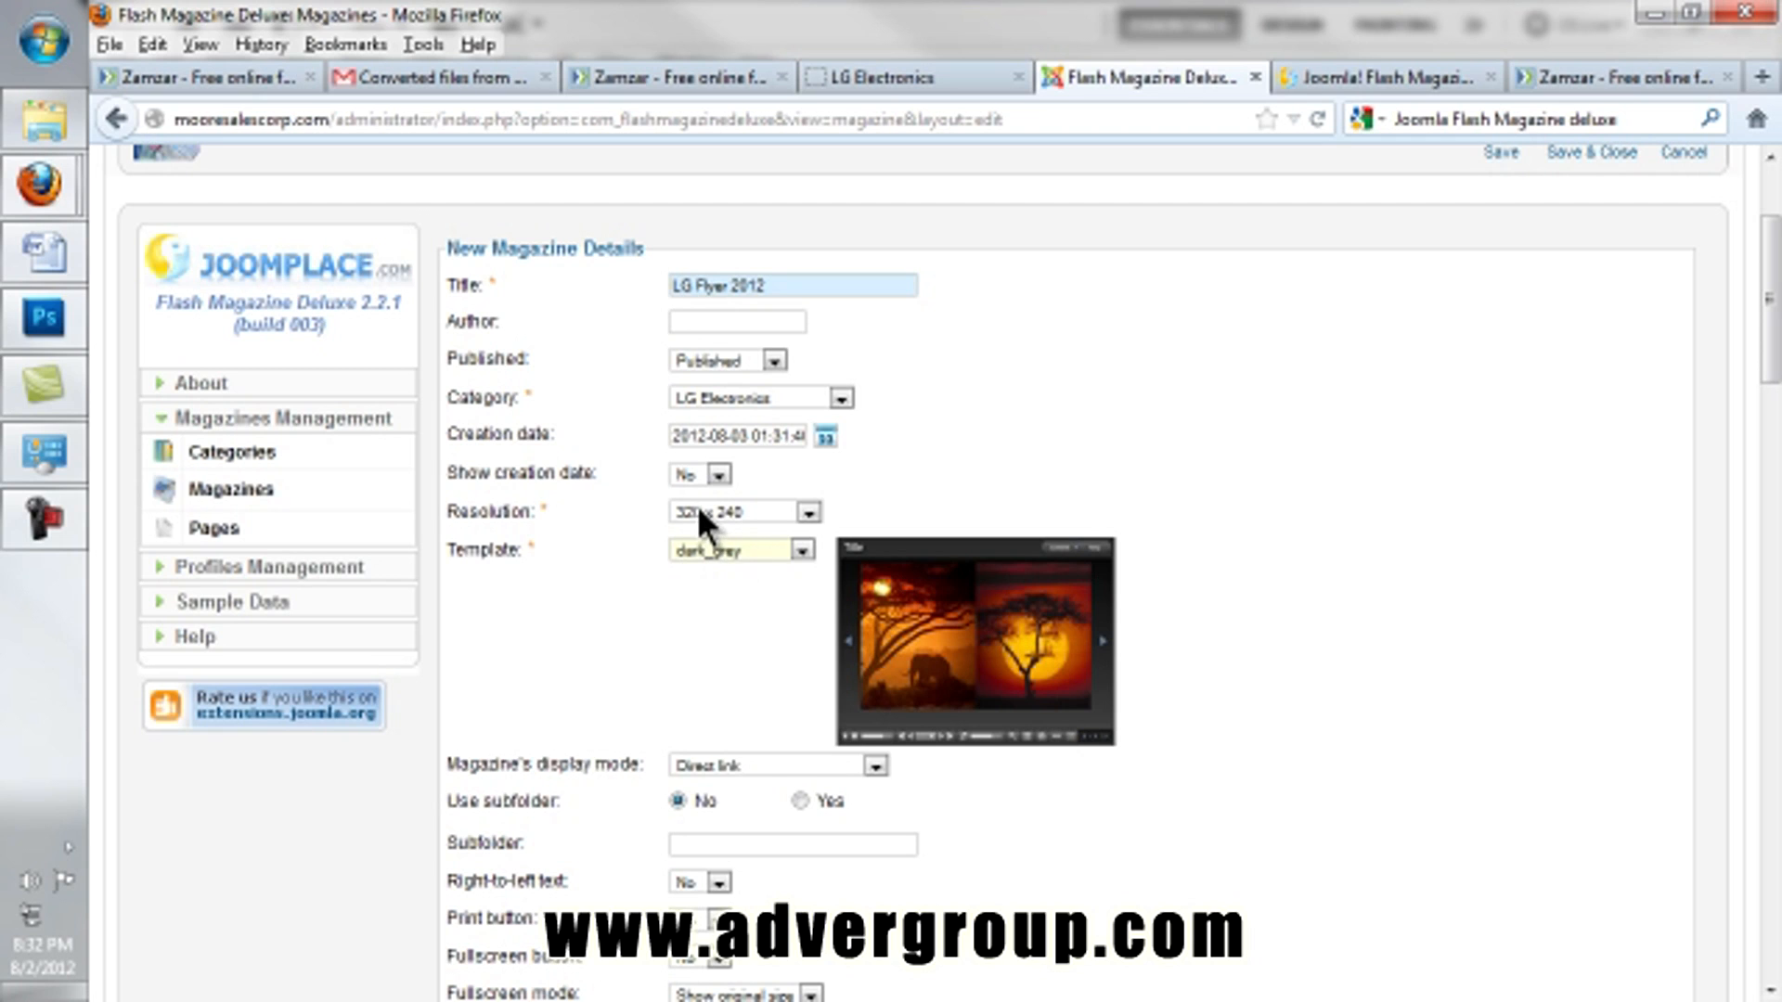
pyautogui.moveTo(555, 510)
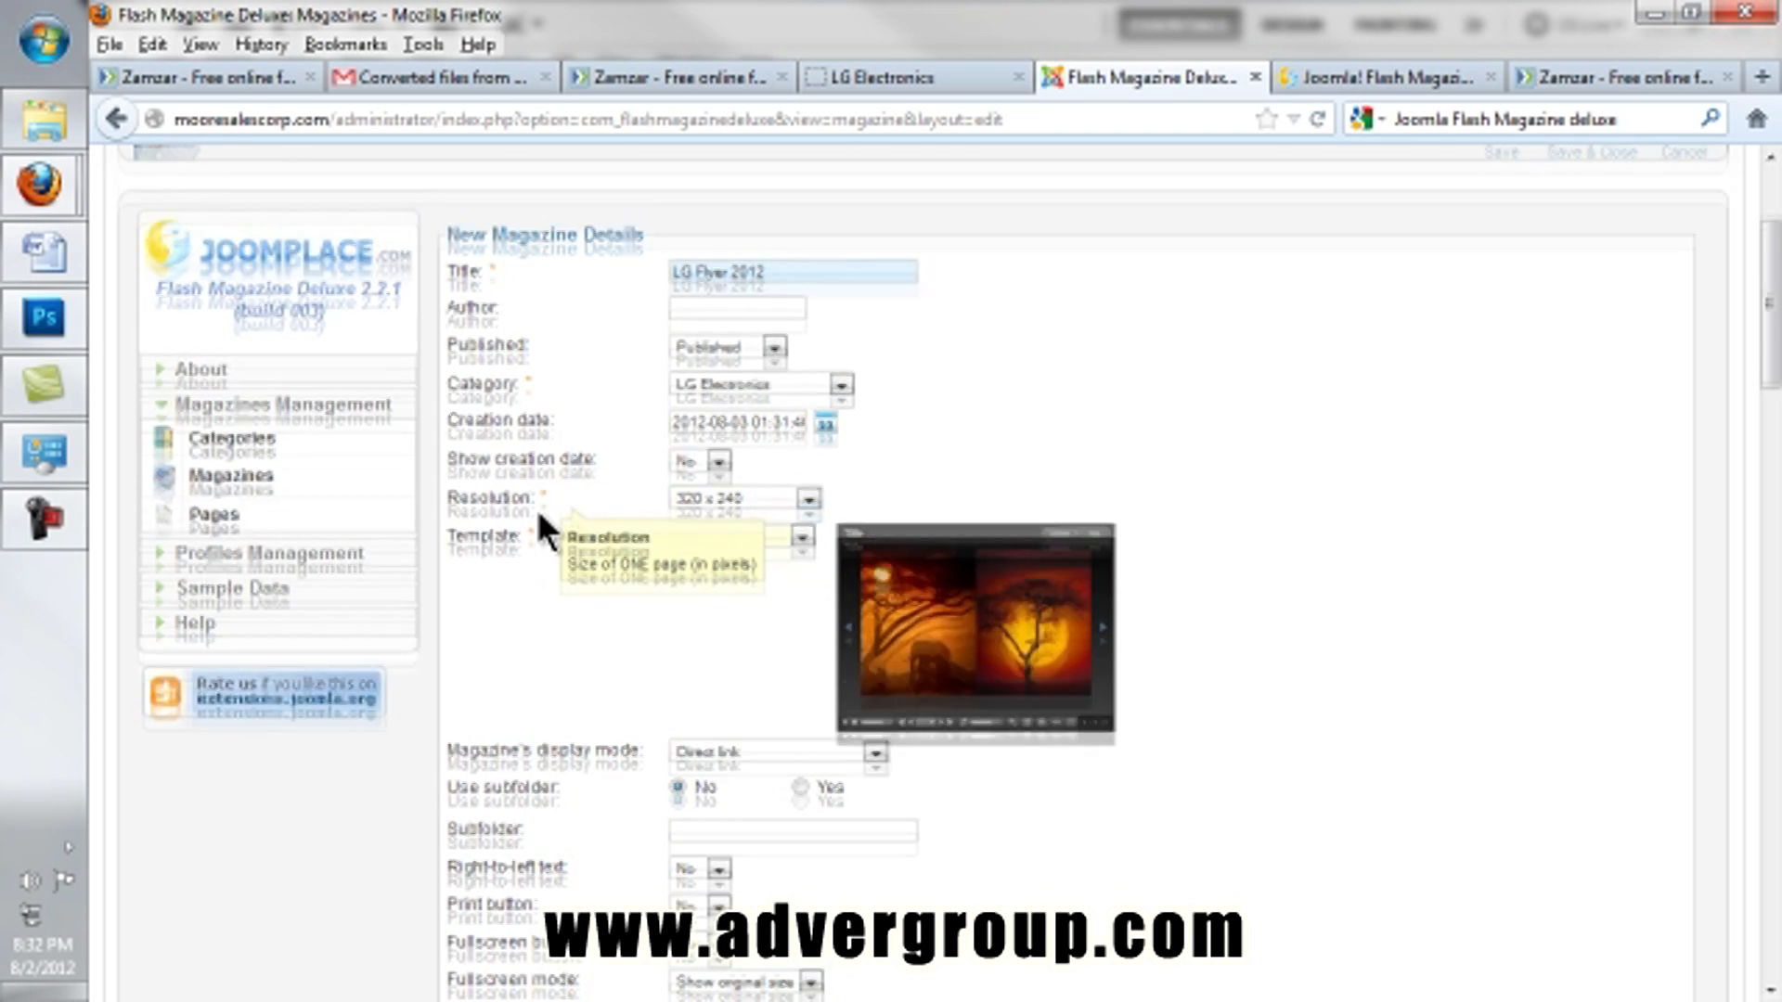
# Step: Set the magazine's display mode to Joomla modal window
pyautogui.scroll(-2, 641, 567)
pyautogui.scroll(-2, 956, 807)
pyautogui.scroll(-3, 952, 792)
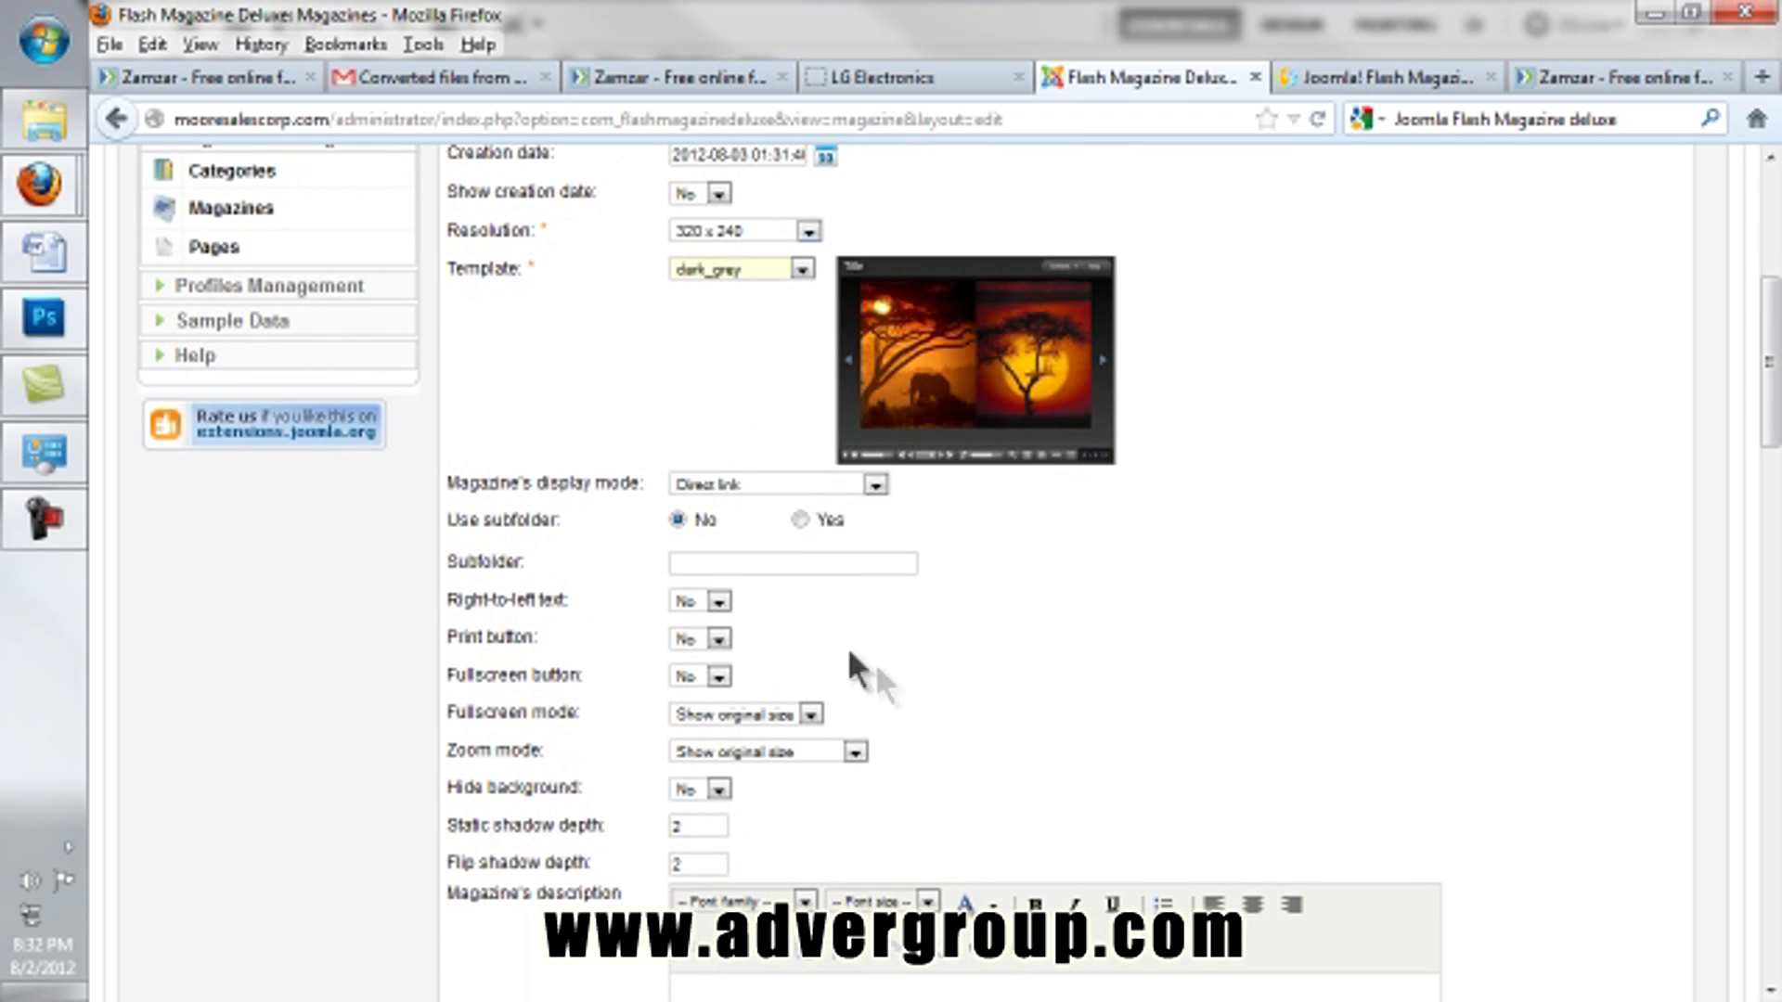
pyautogui.click(687, 483)
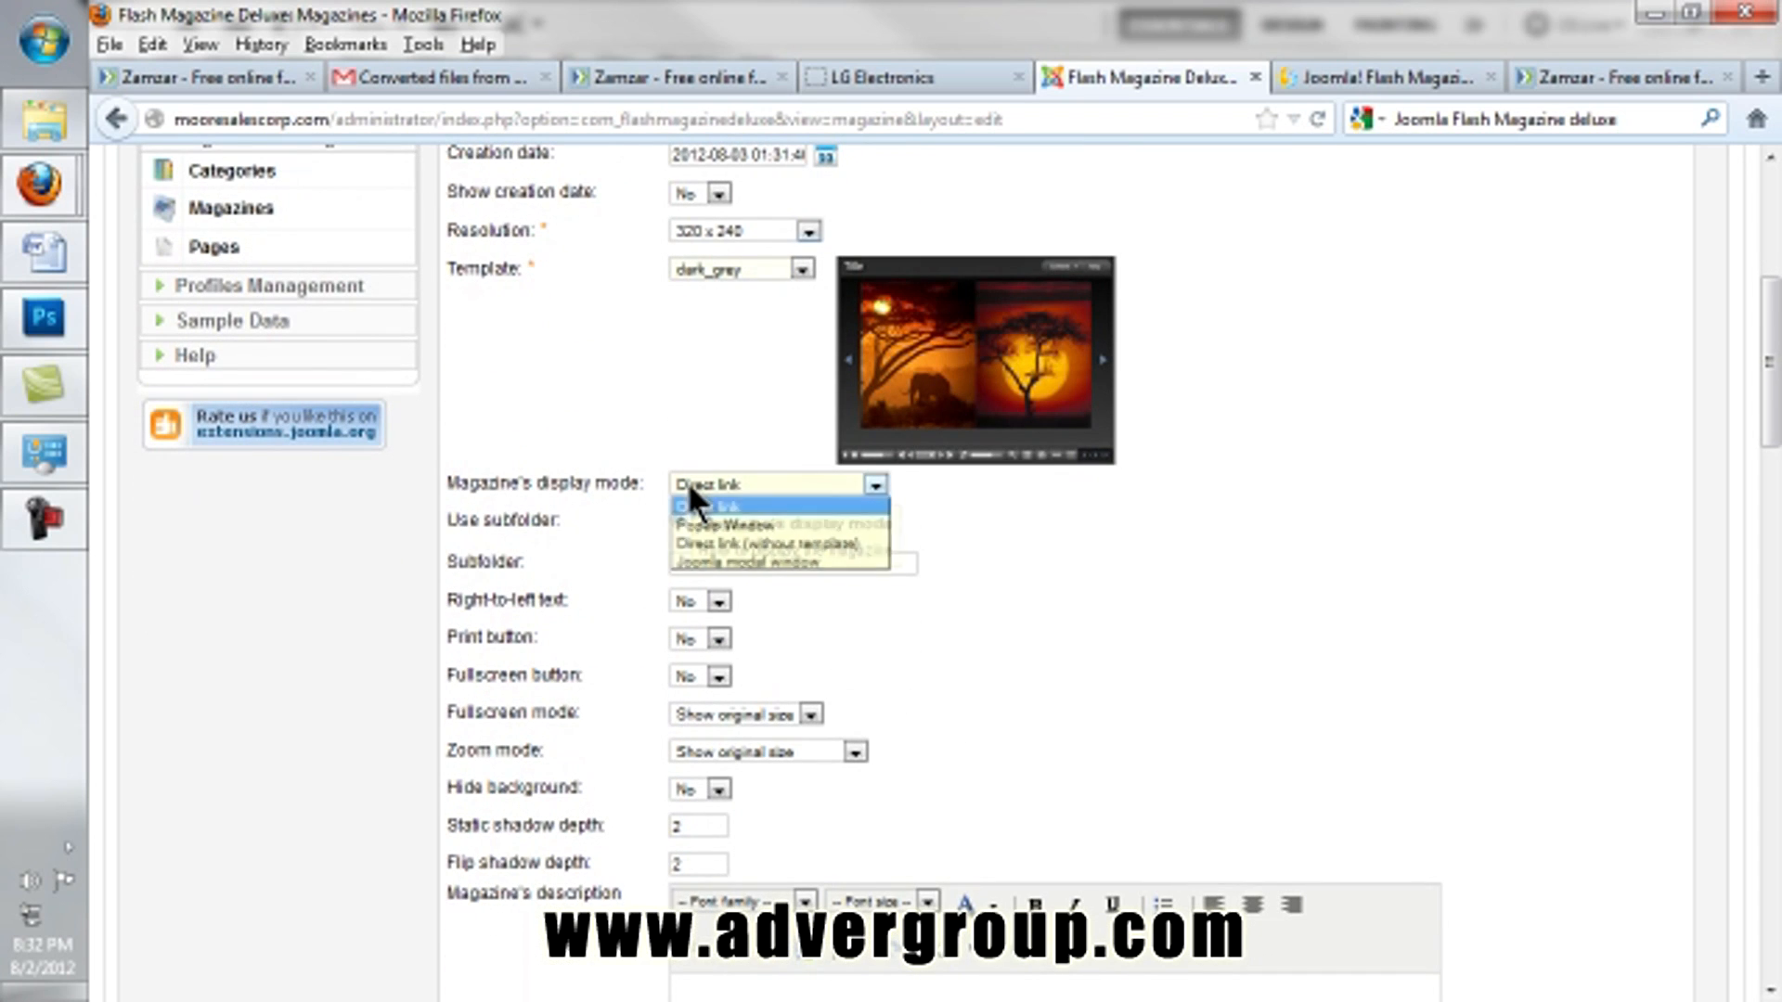
pyautogui.click(791, 563)
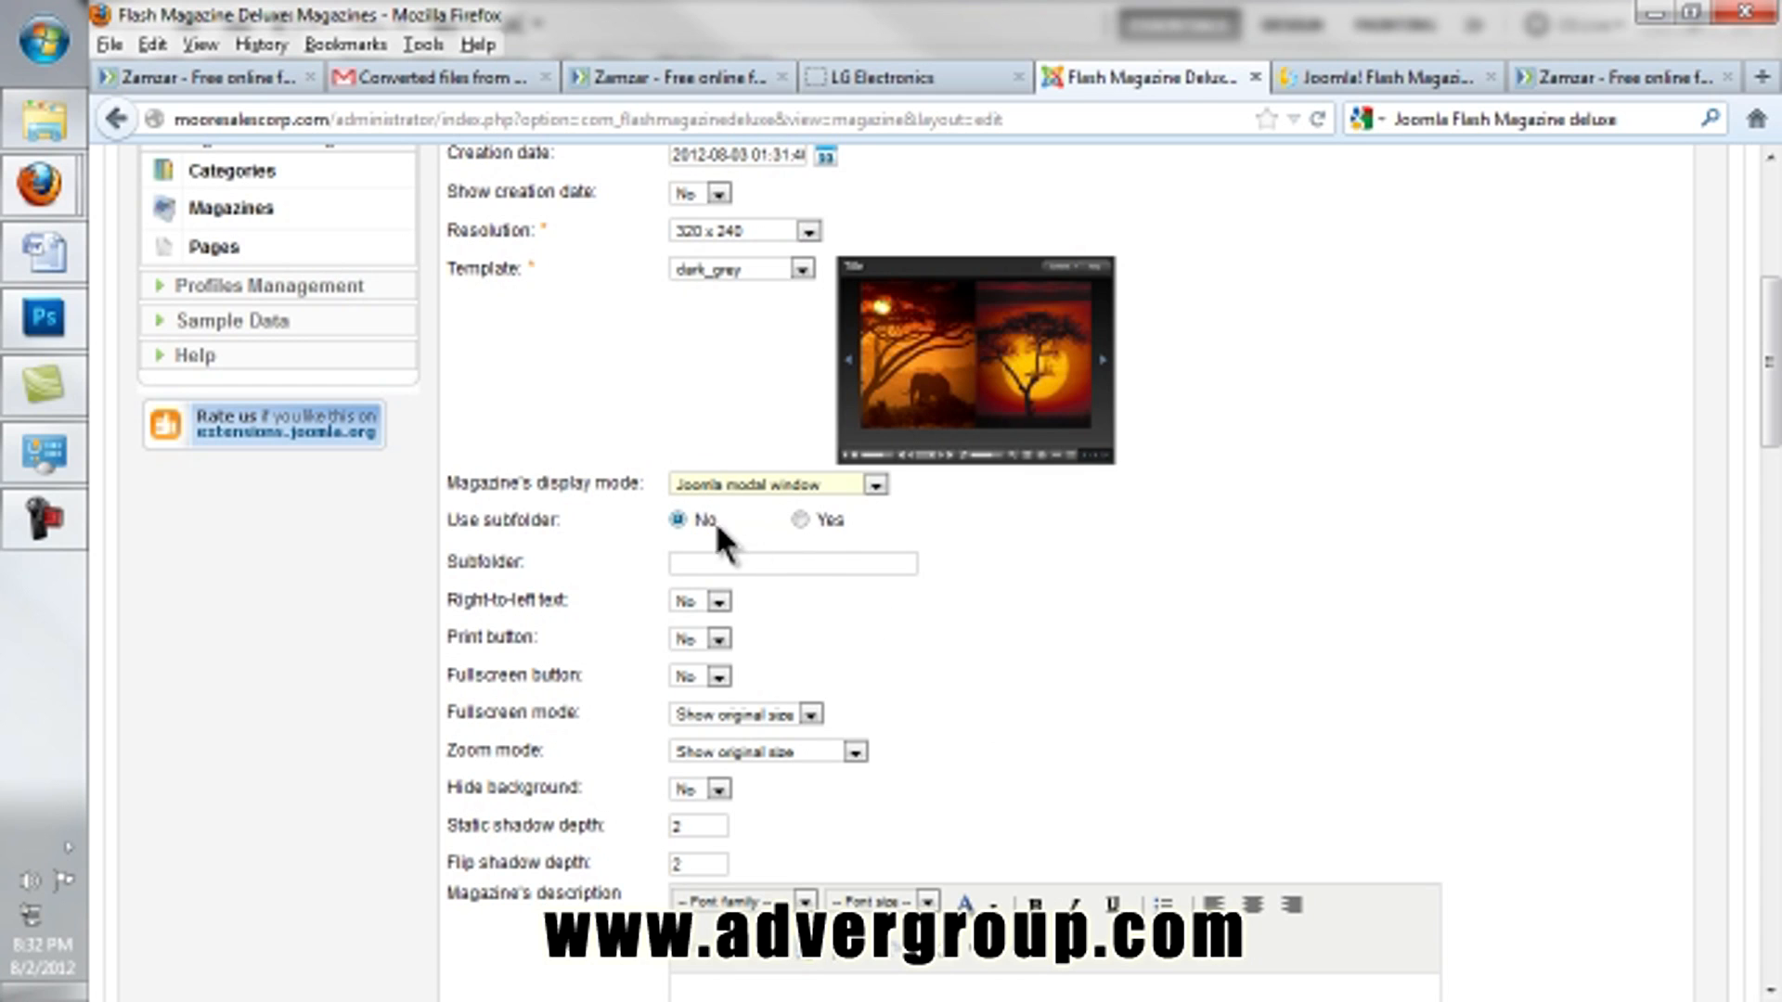
# Step: Set the magazine's fullscreen mode to Fit to screen and check the zoom mode options
pyautogui.scroll(-2, 754, 583)
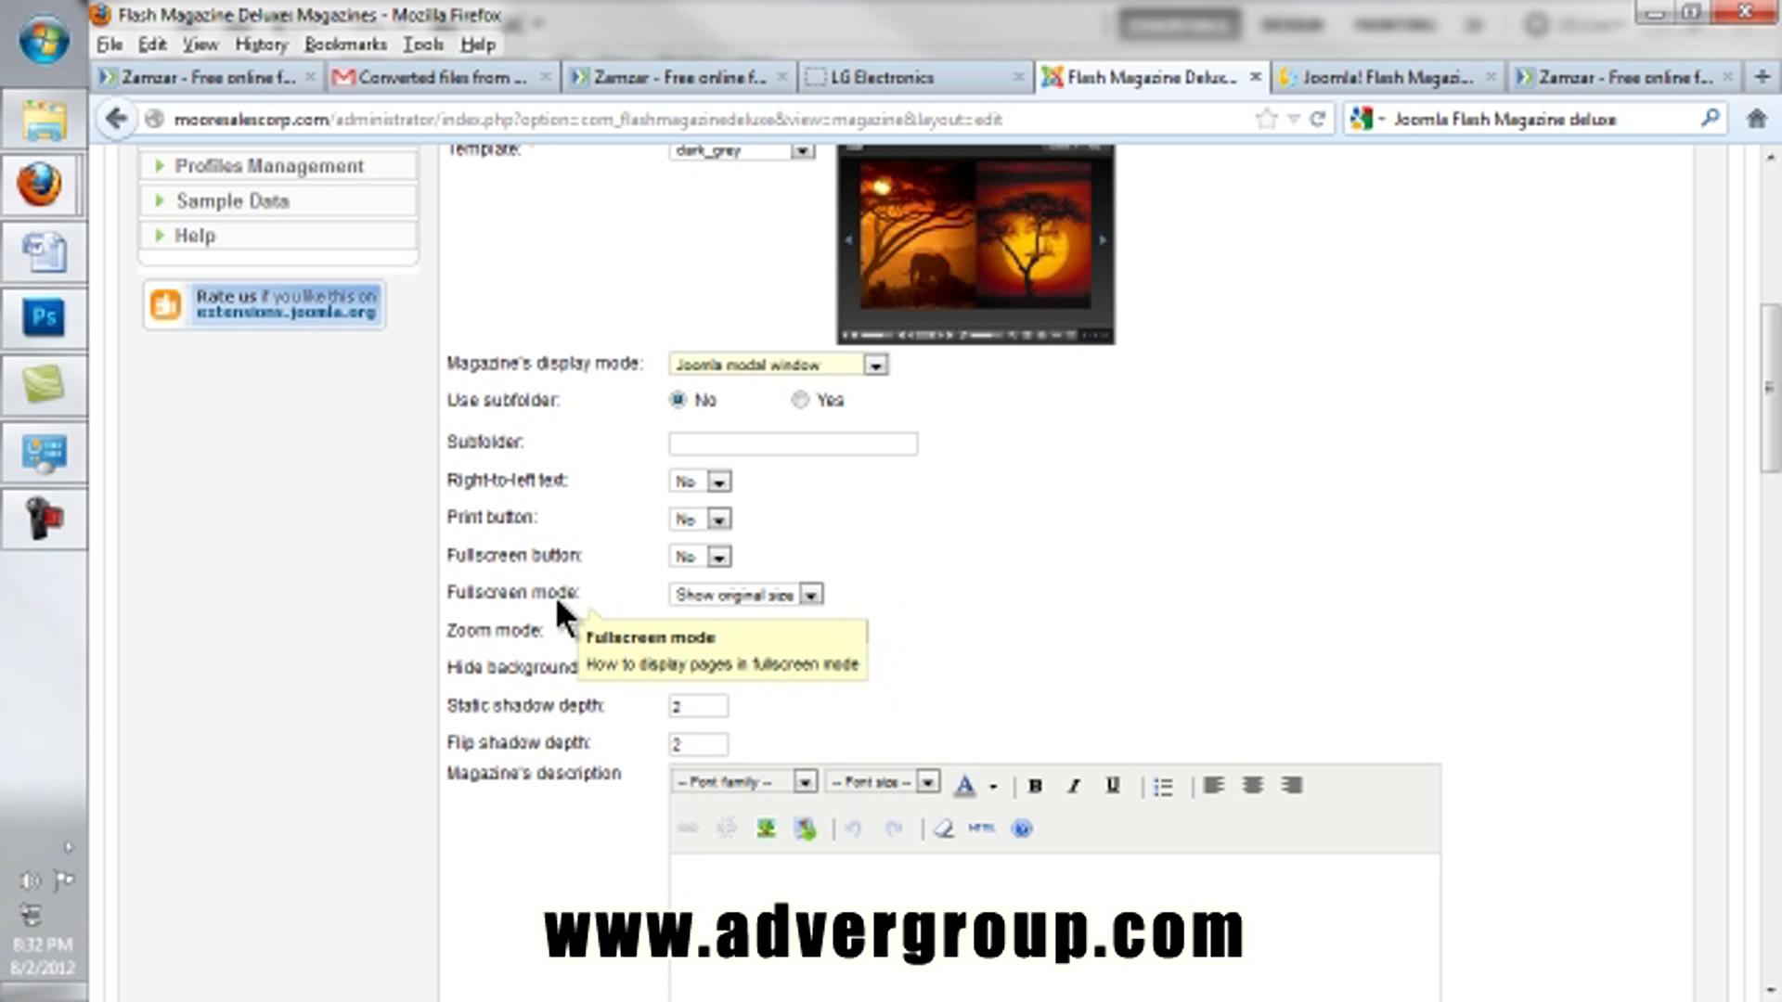
pyautogui.click(713, 596)
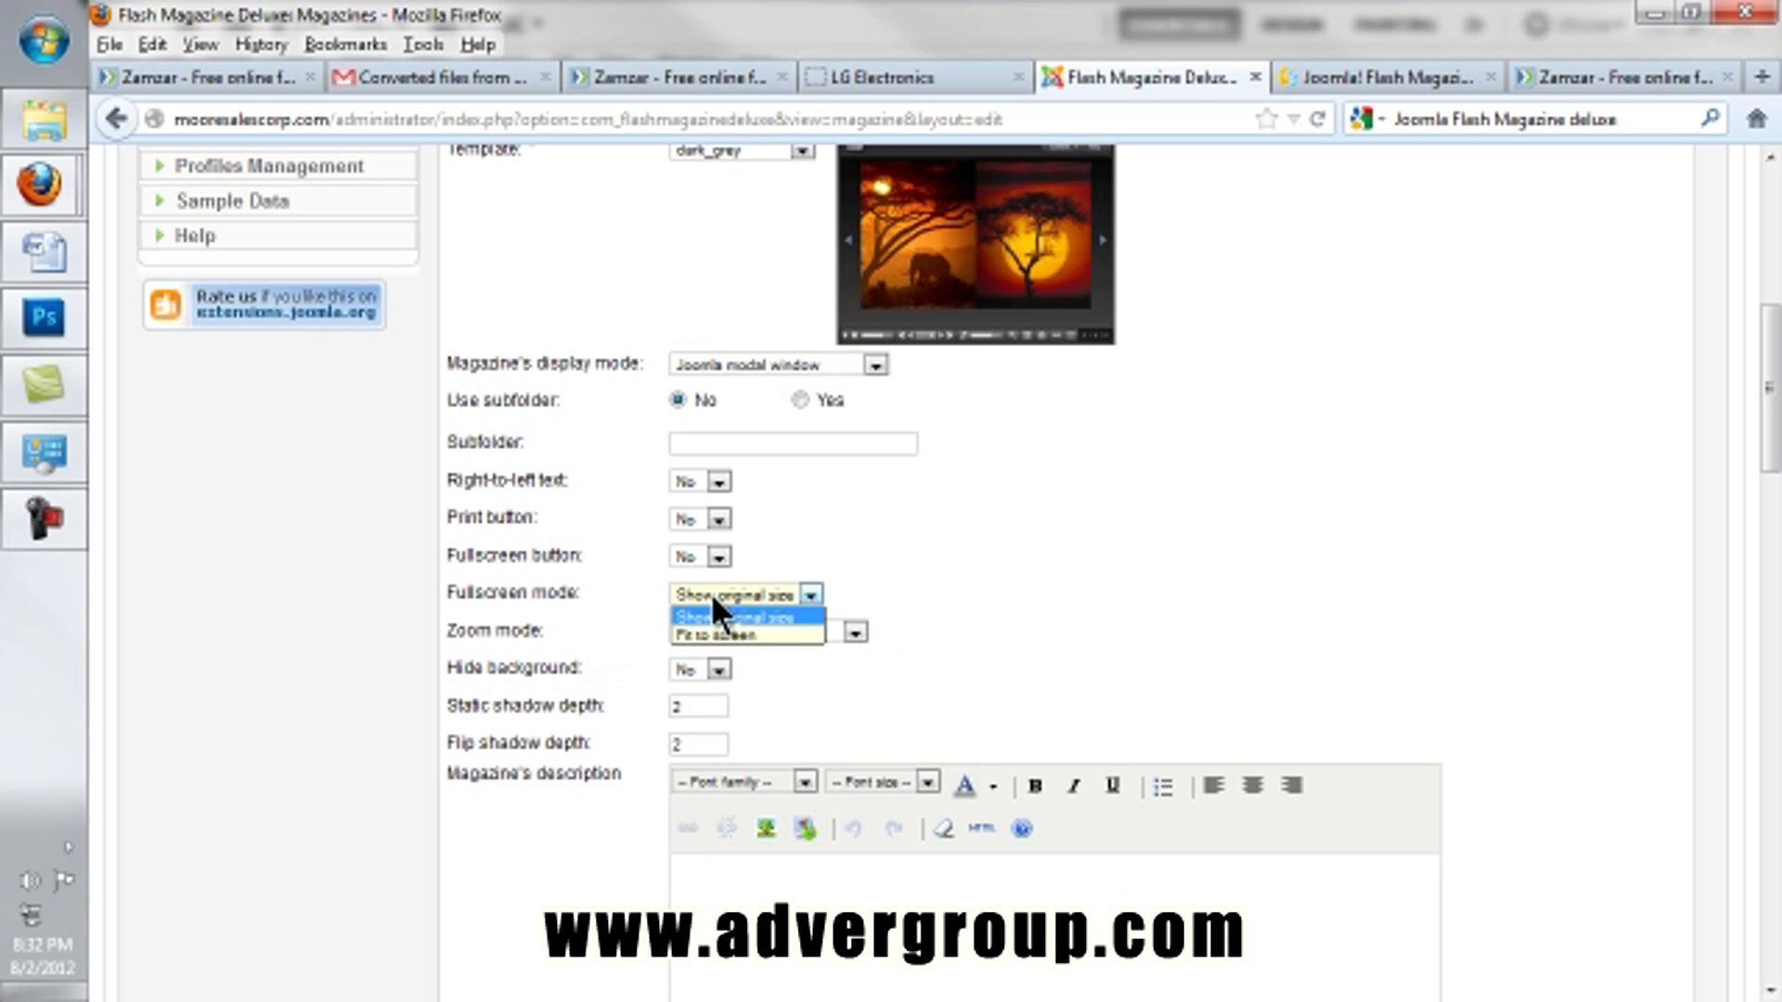
pyautogui.click(719, 634)
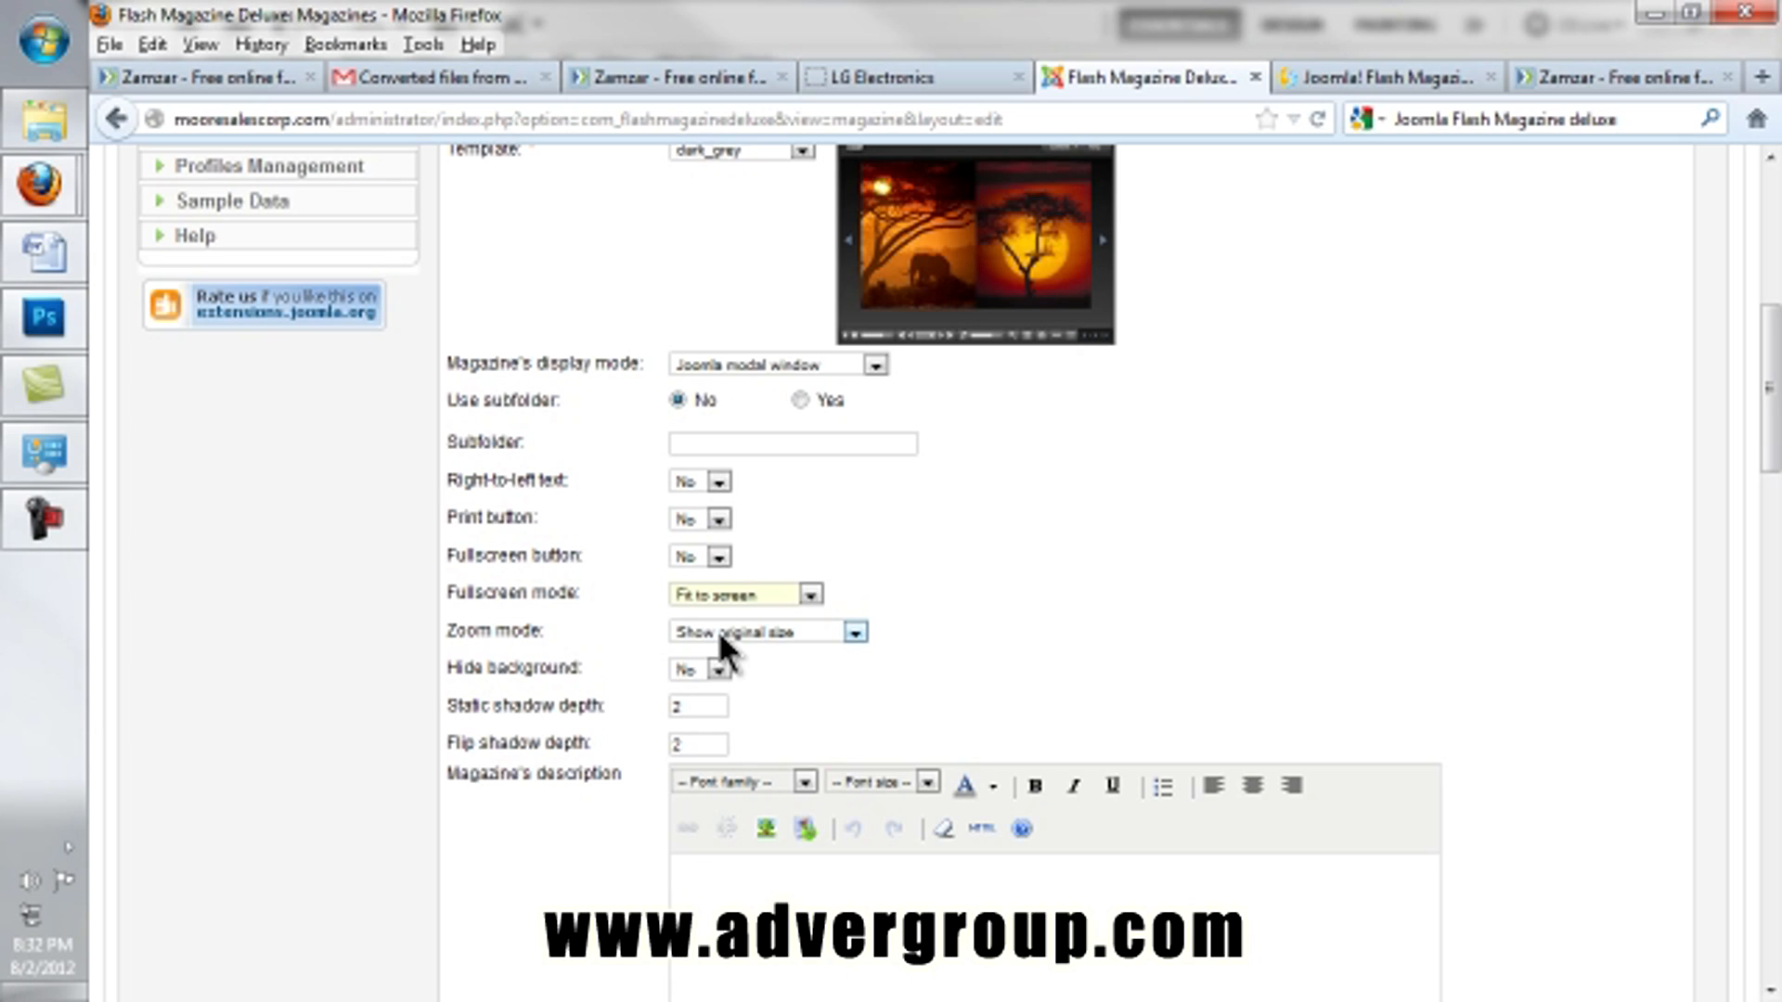
pyautogui.click(745, 635)
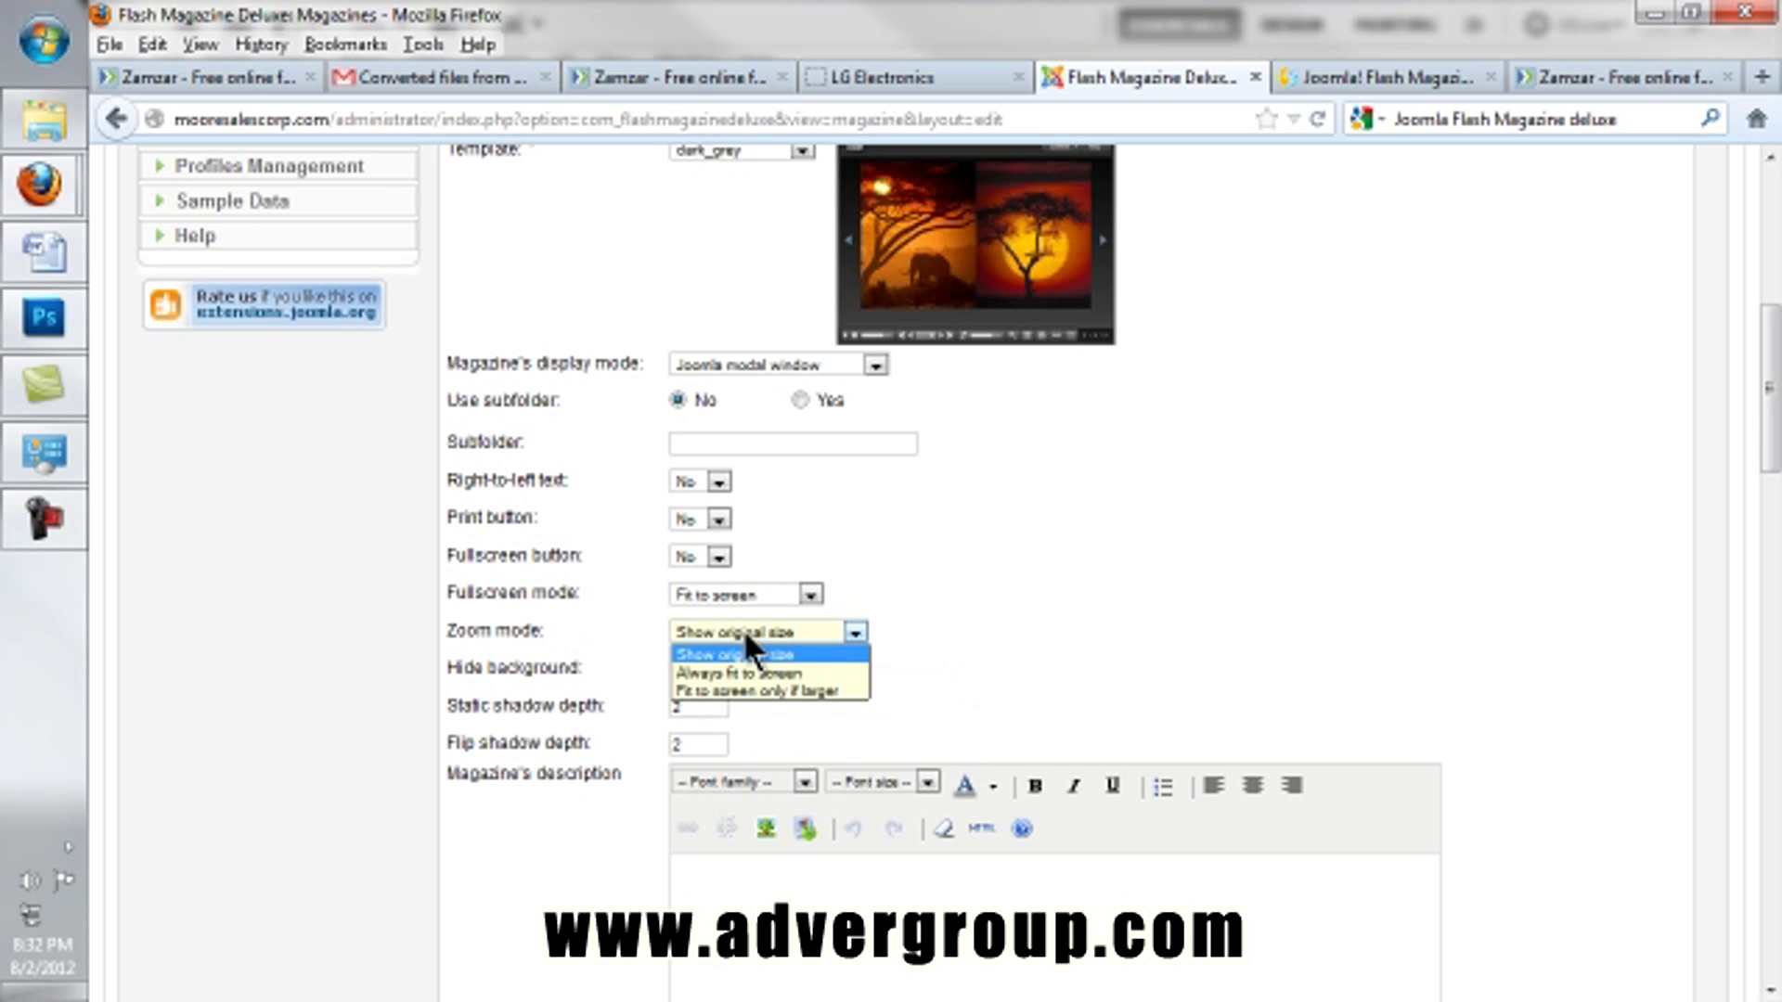
pyautogui.click(1032, 634)
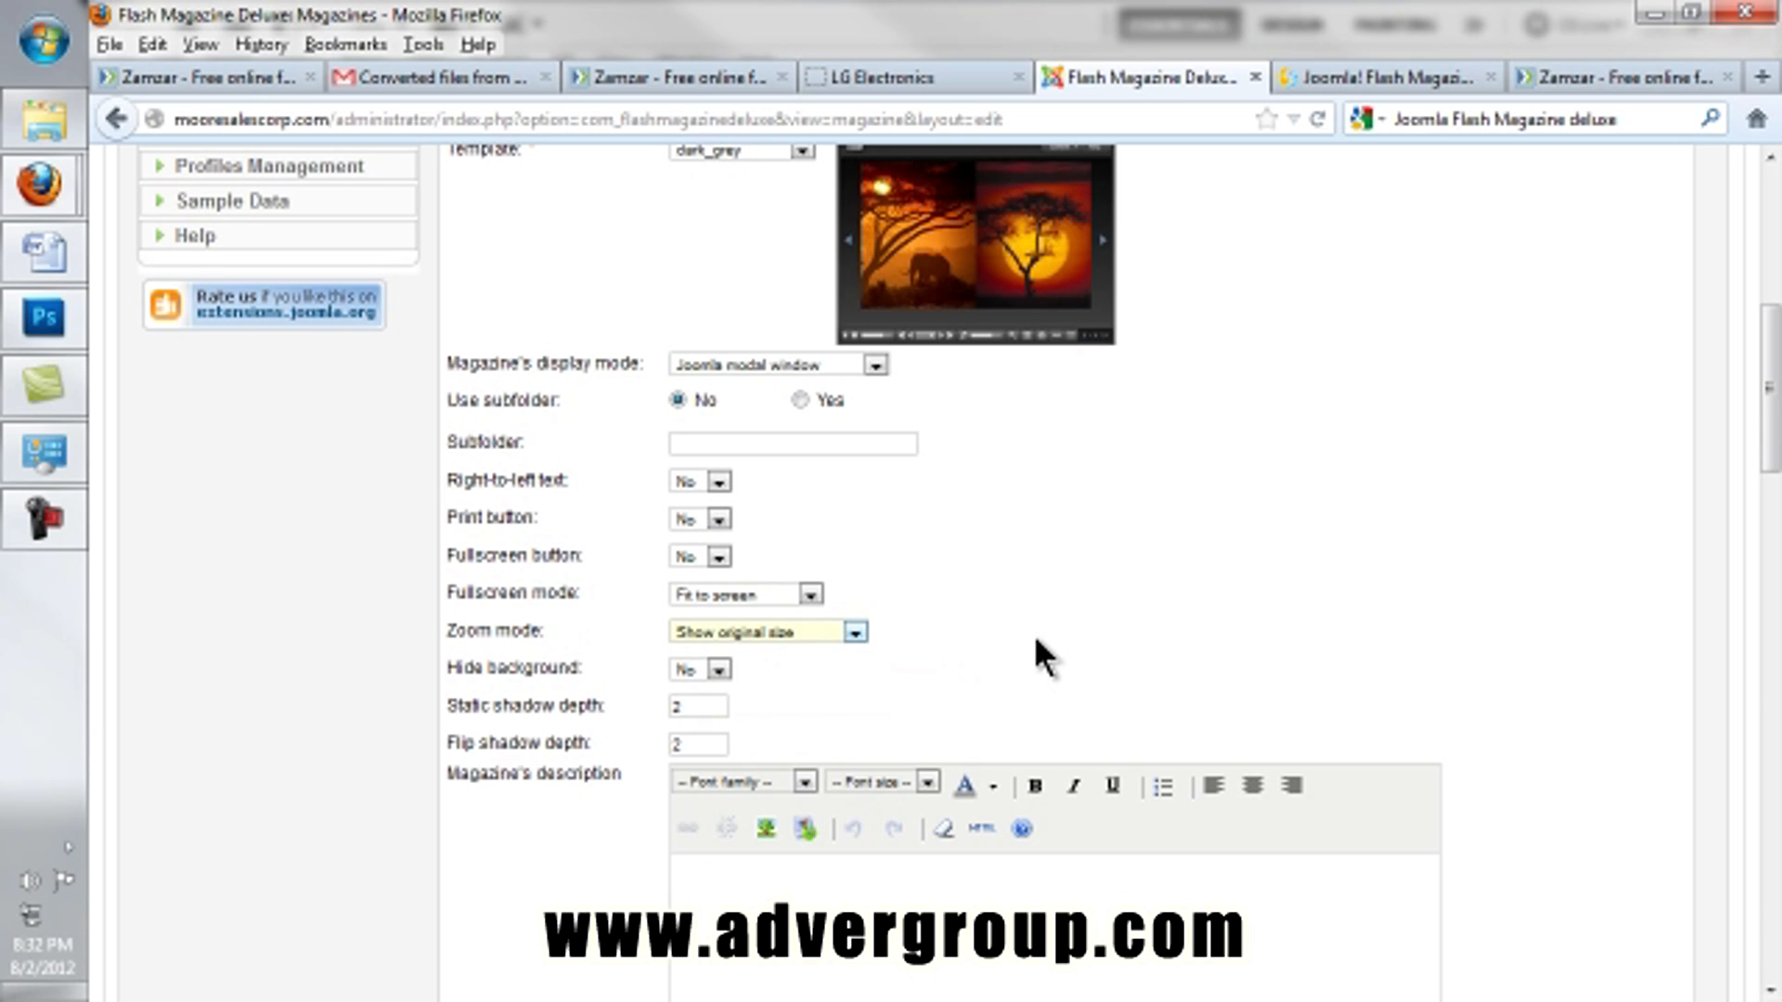
# Step: Enter "LG Electronics Flyer 2012" as the magazine's description
pyautogui.scroll(-2, 1013, 649)
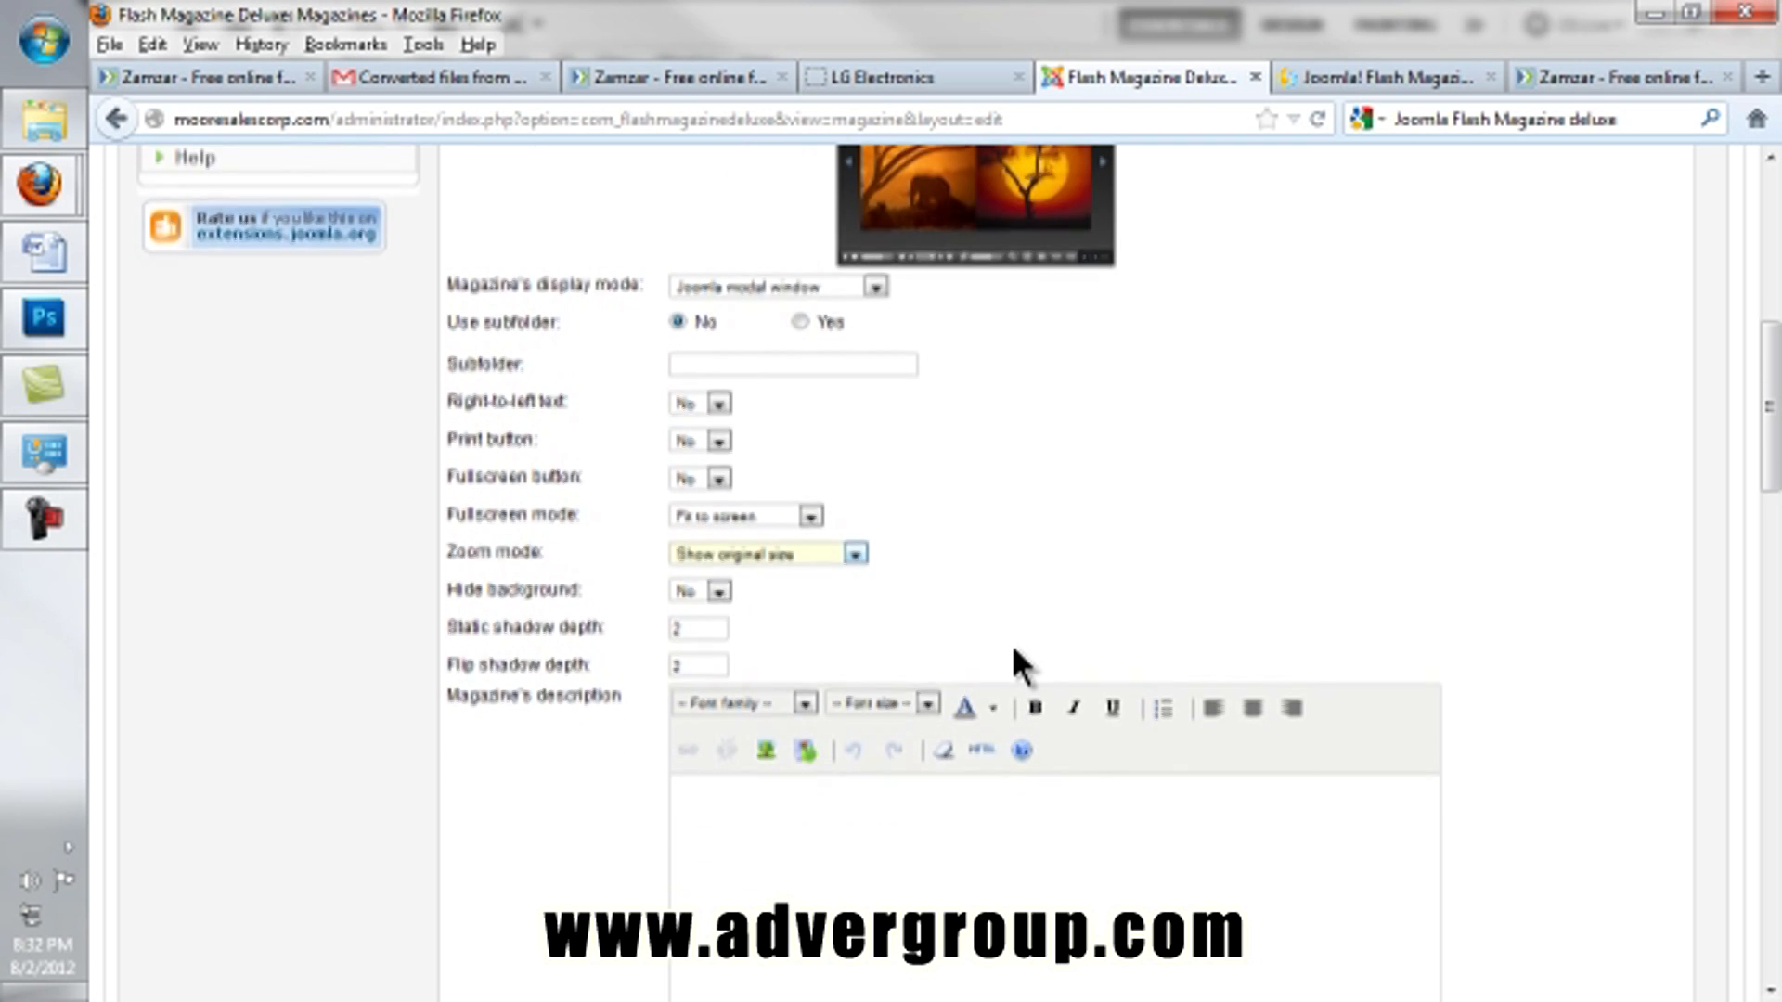
pyautogui.scroll(-2, 1013, 650)
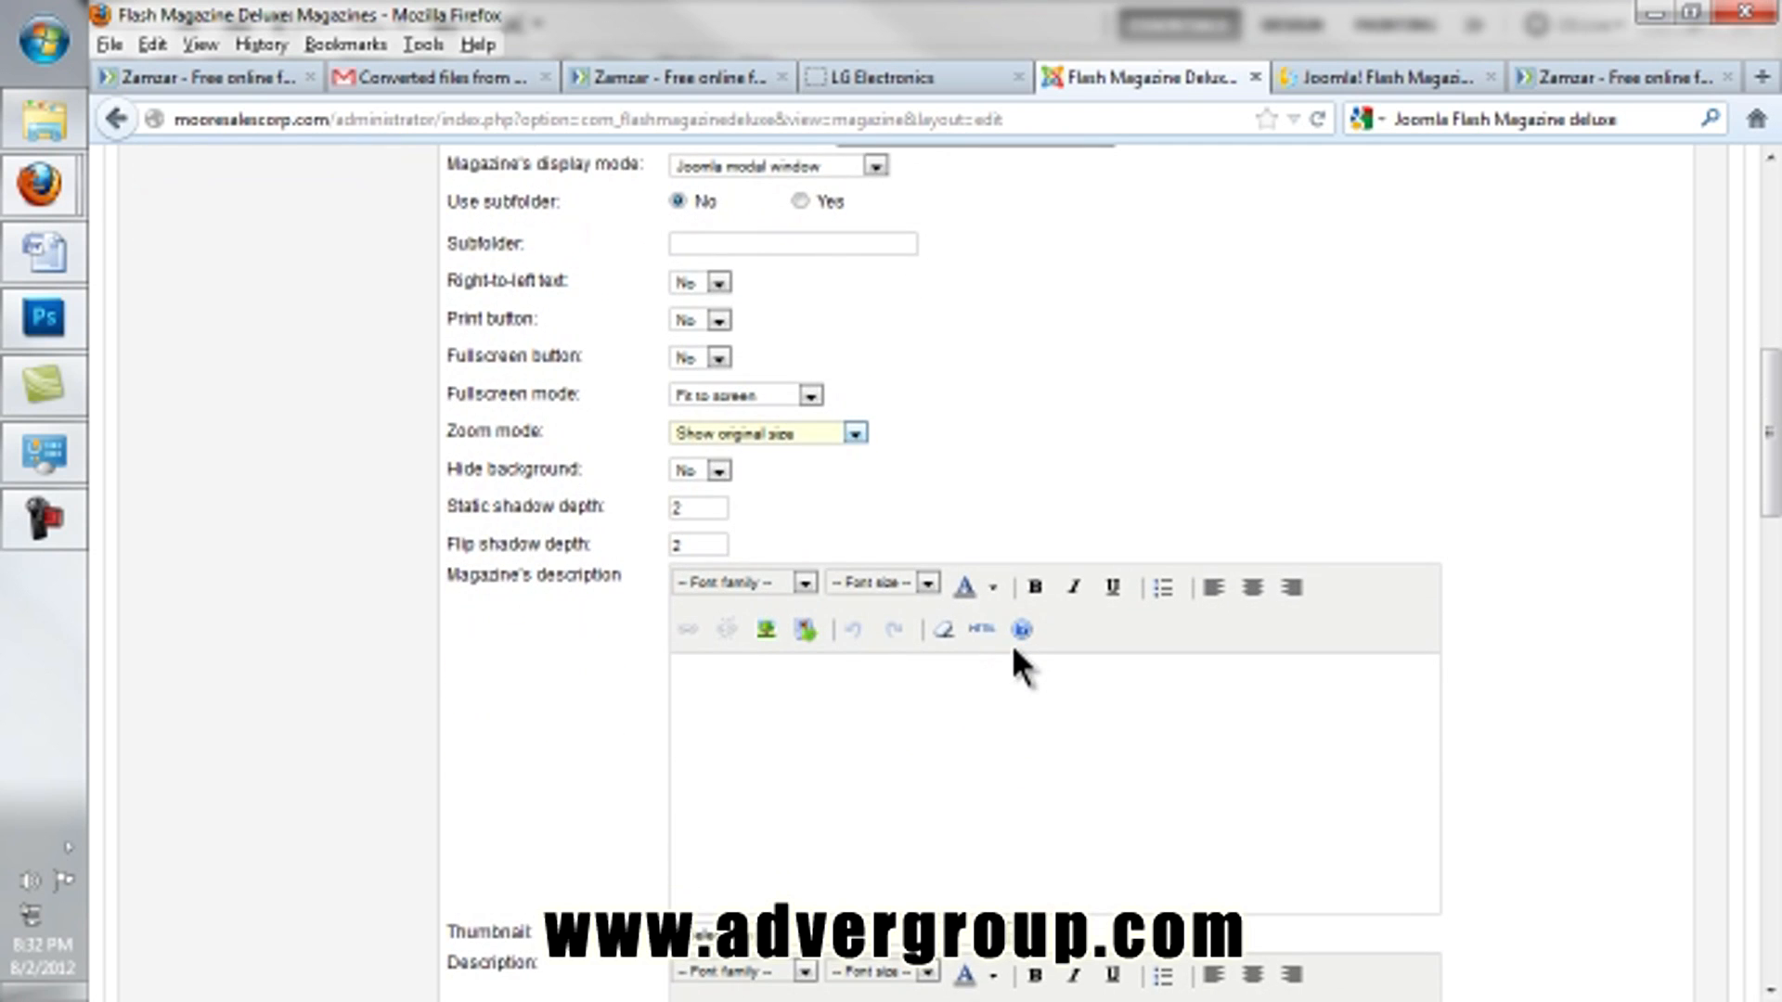
pyautogui.scroll(-3, 1014, 650)
pyautogui.click(862, 563)
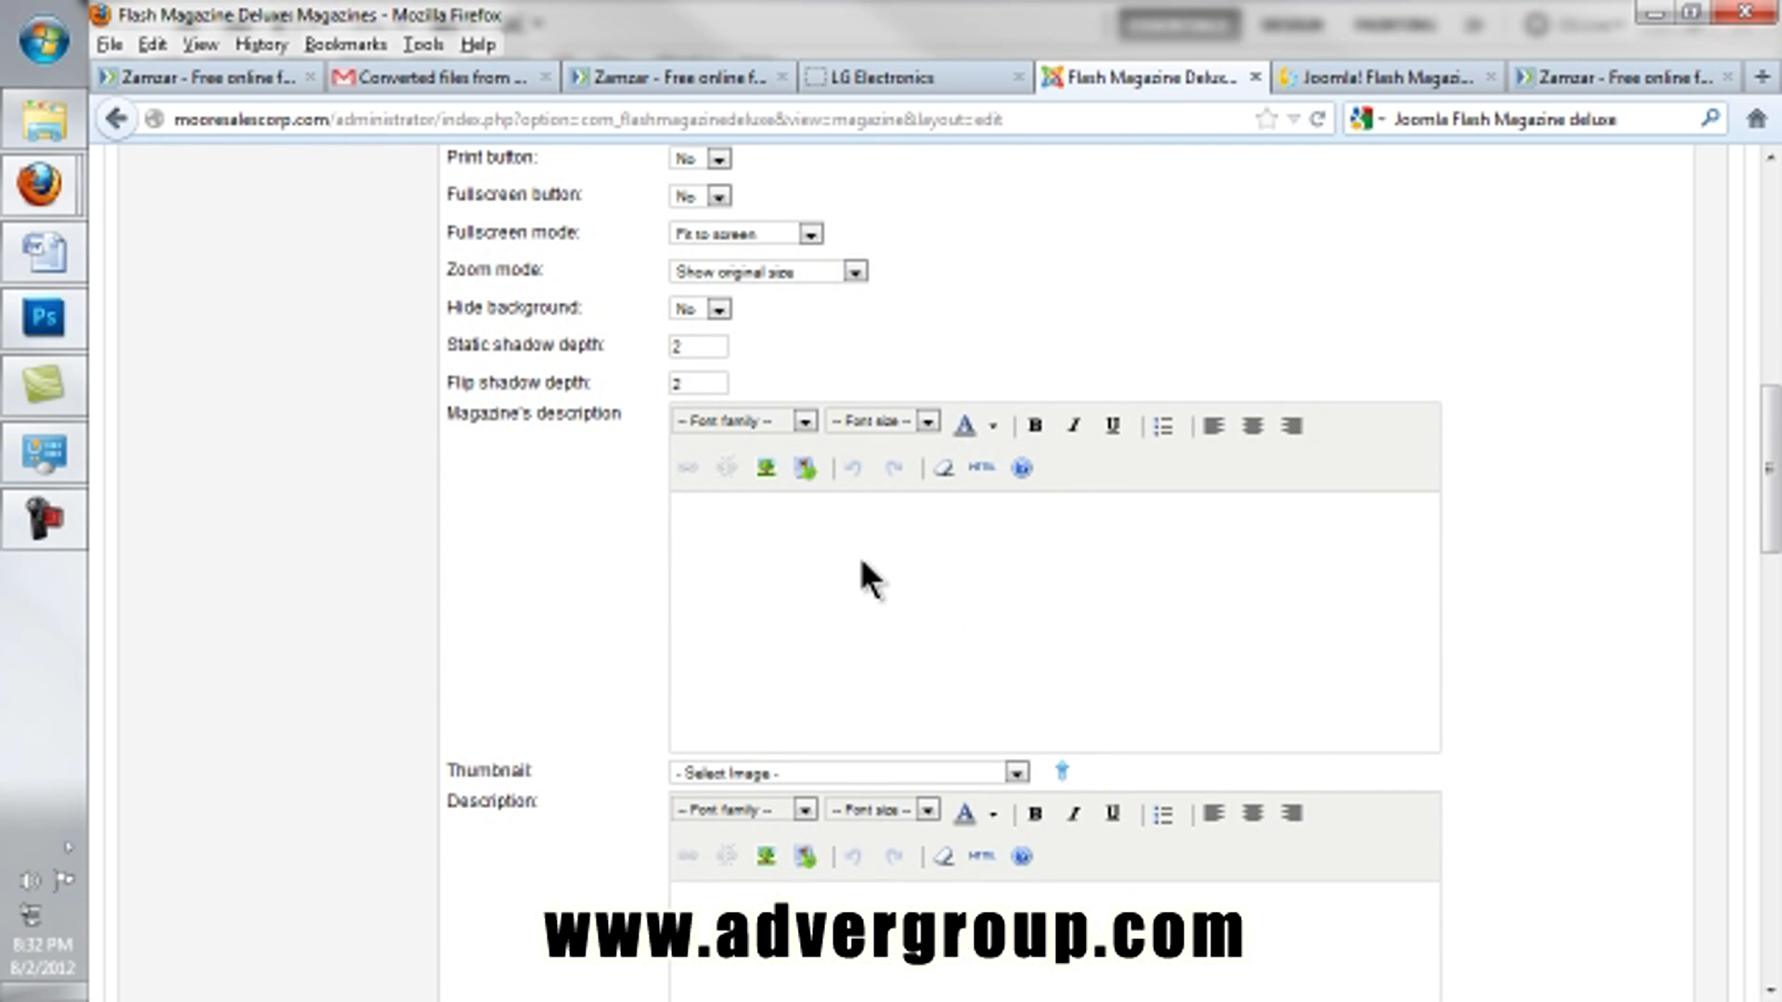
pyautogui.write('LG Electronics Flyer 2012')
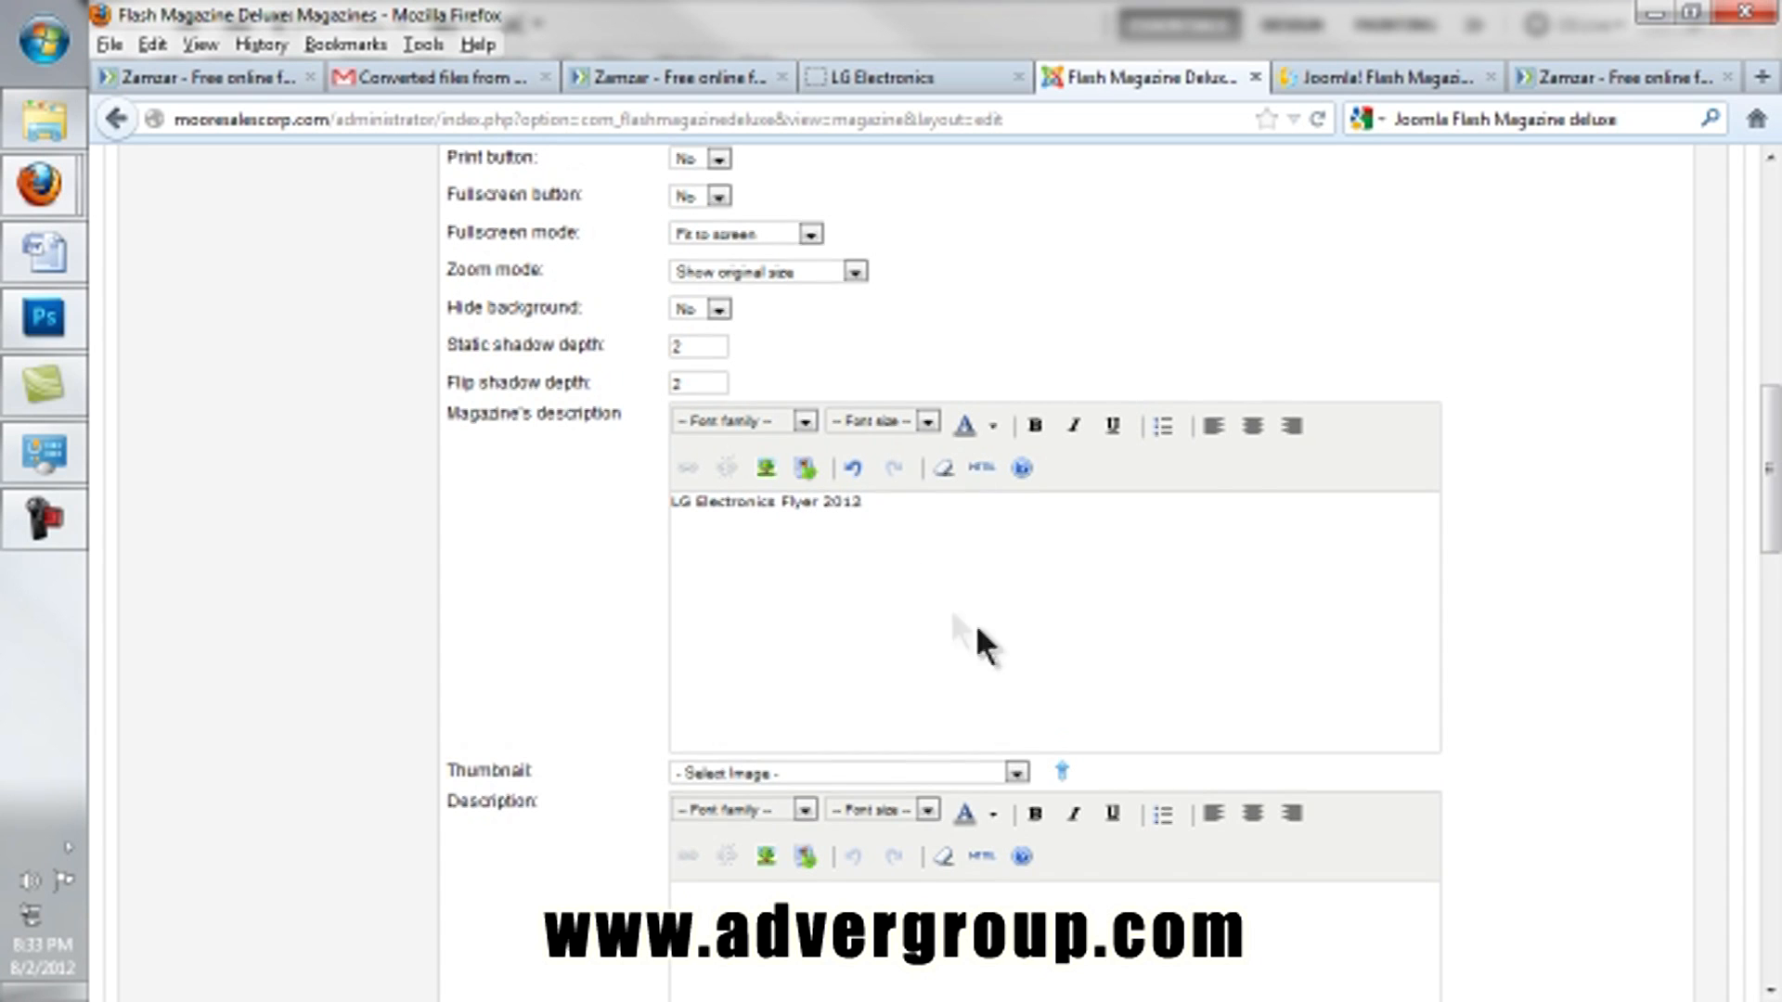
# Step: Start a thumbnail upload and browse to the Art Cool Premier Brochure - Final_06192012.jpg folder inside ART COOL FLYER
pyautogui.scroll(-3, 976, 623)
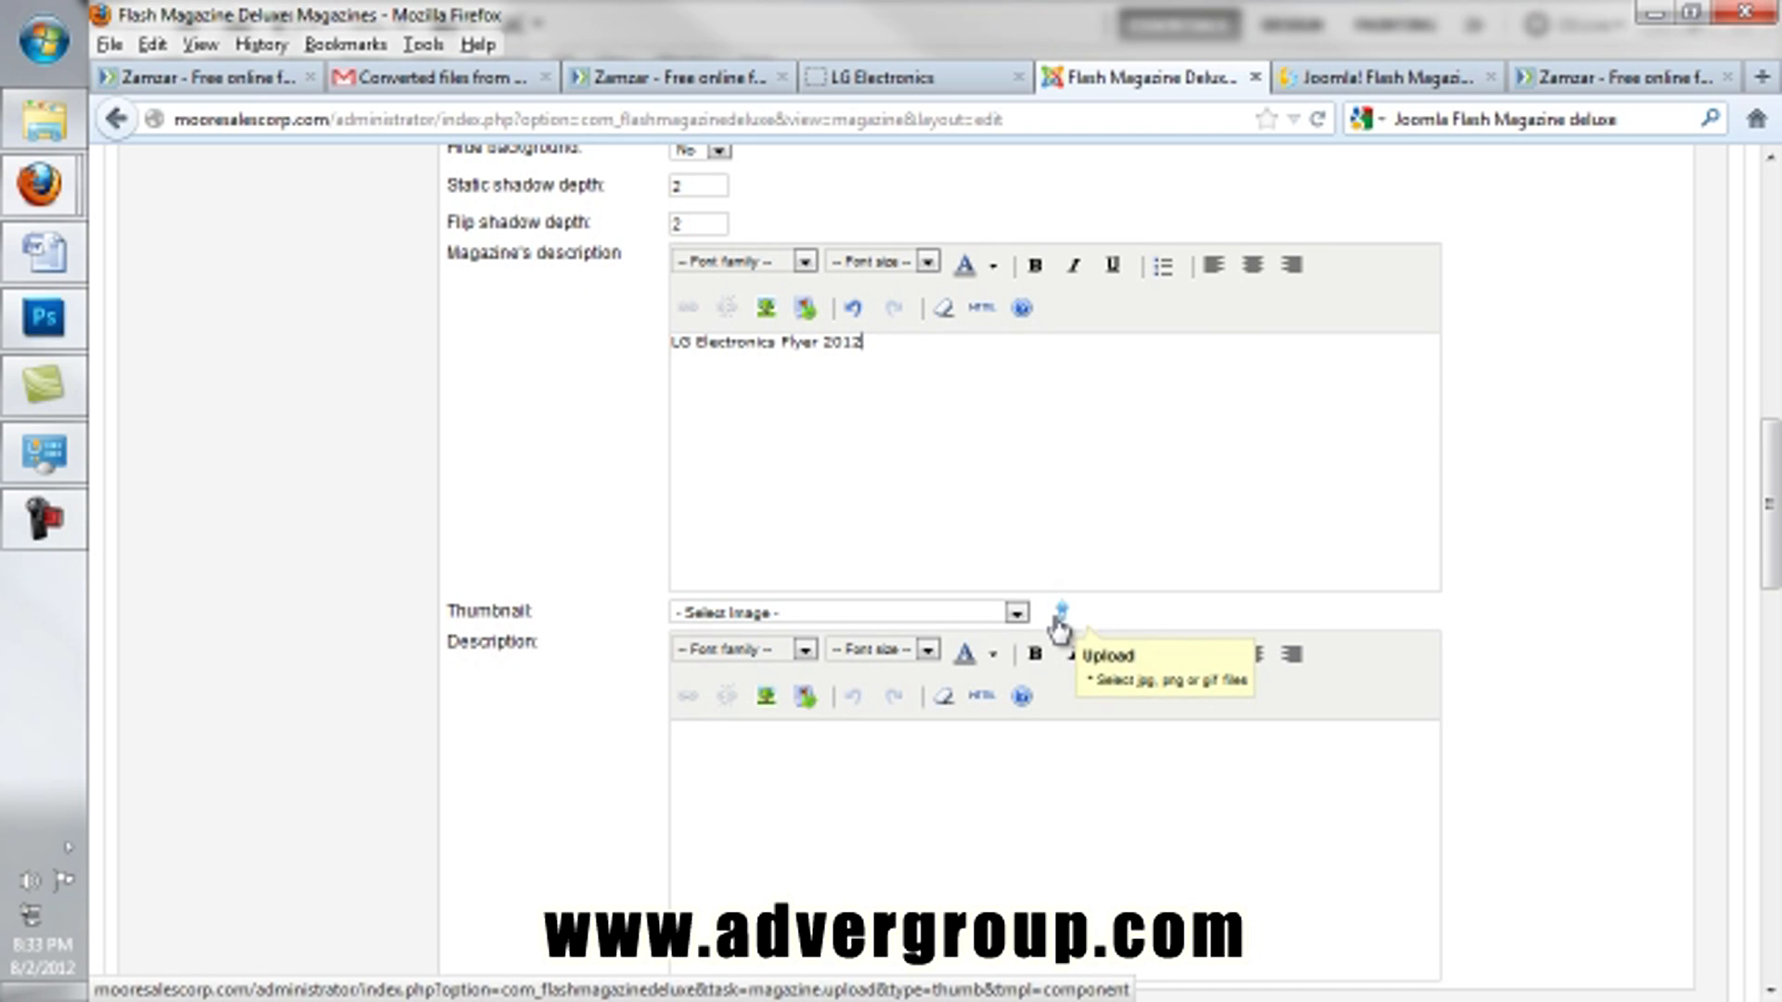
pyautogui.click(1059, 615)
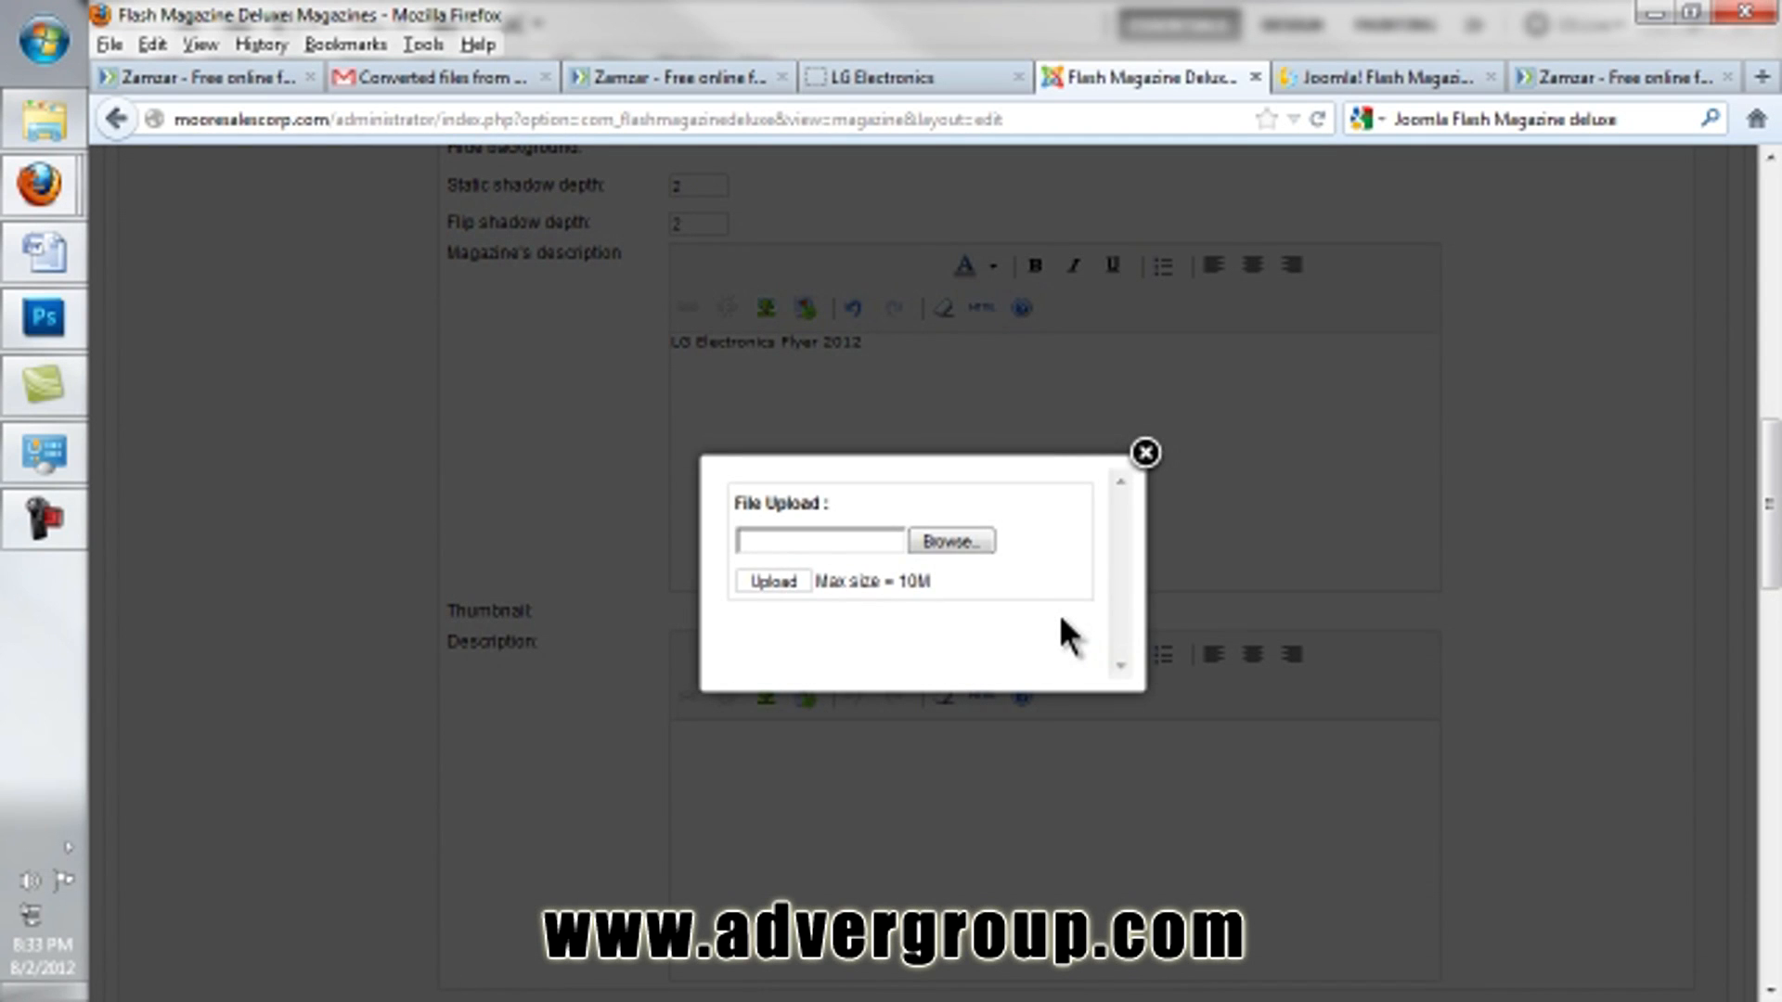
pyautogui.click(950, 542)
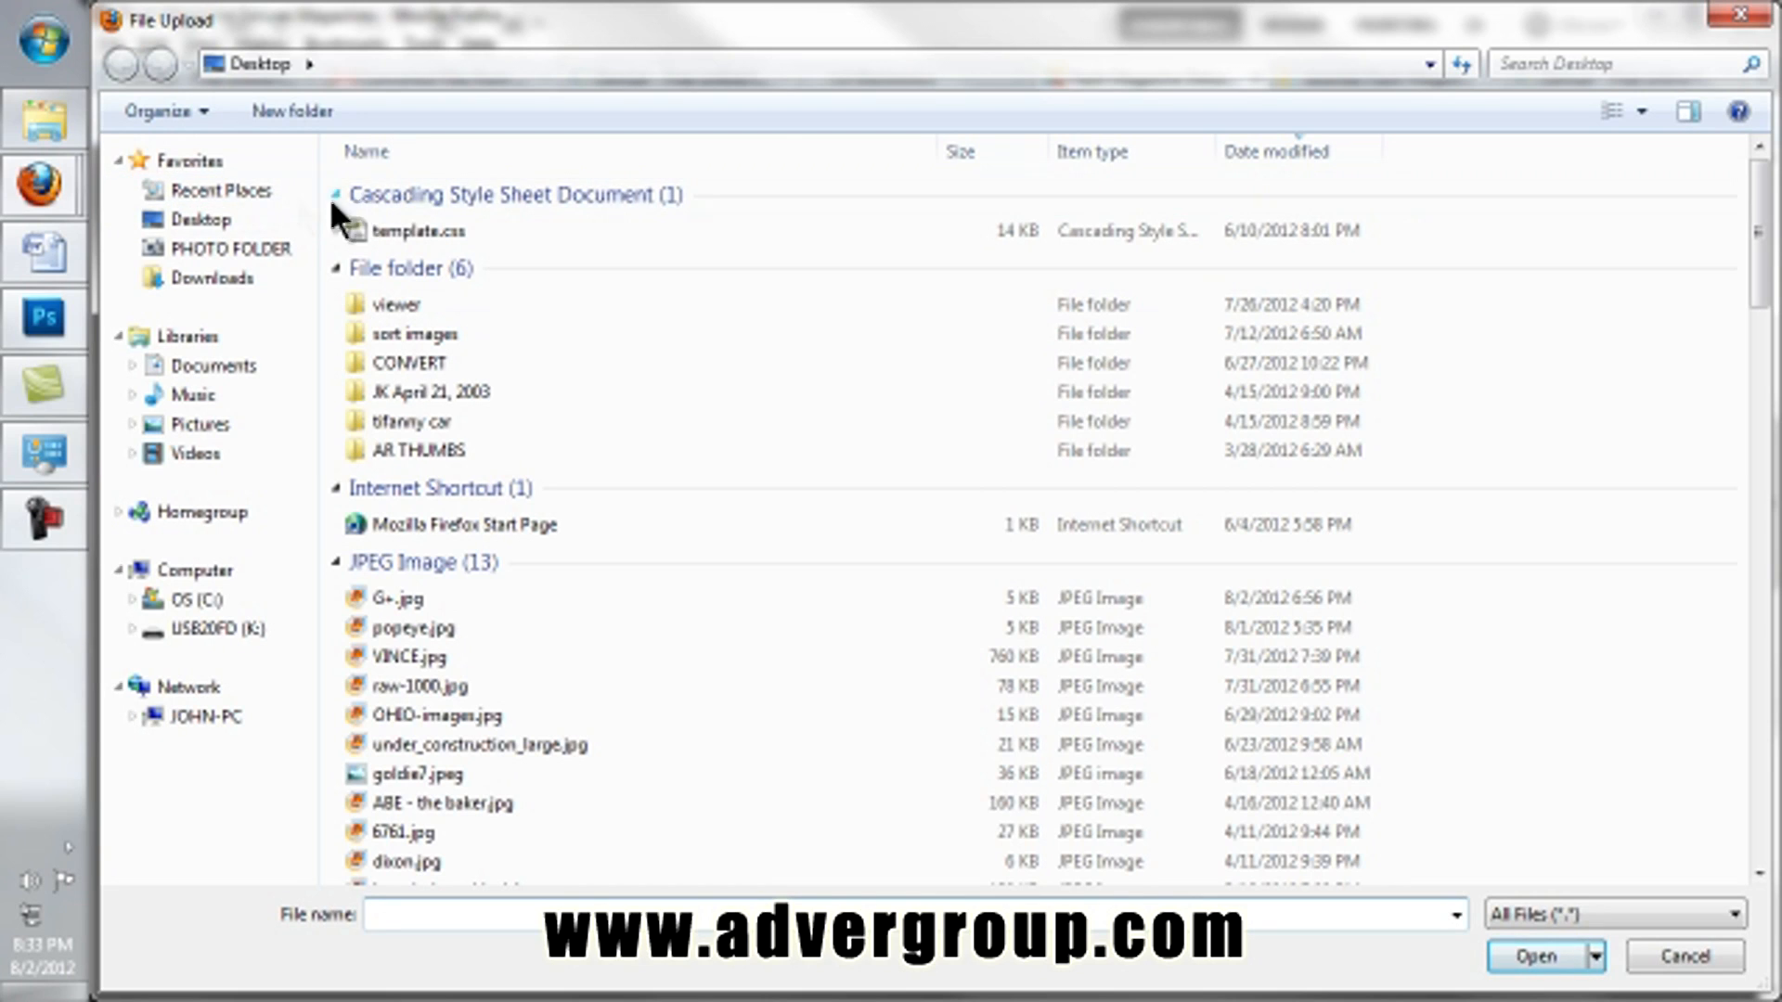
pyautogui.click(265, 212)
pyautogui.doubleClick(405, 188)
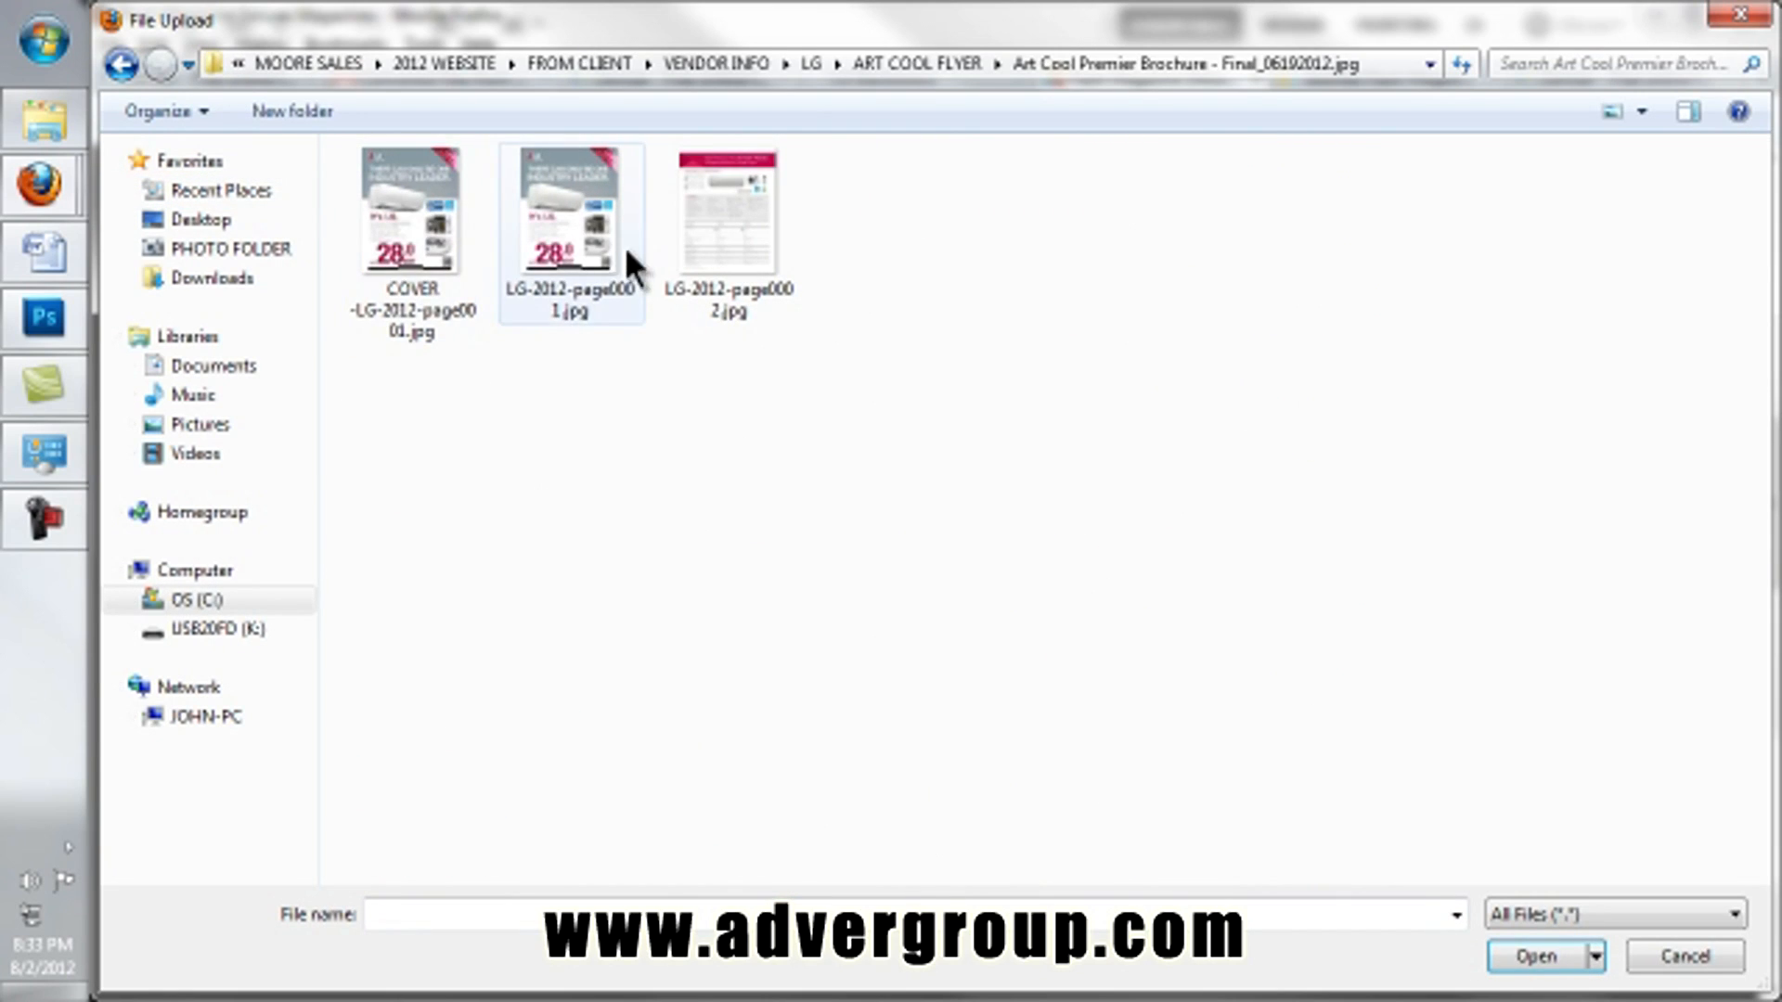
# Step: Try to upload COVER -LG-2012-page0001.jpg as the magazine's thumbnail image
pyautogui.doubleClick(385, 220)
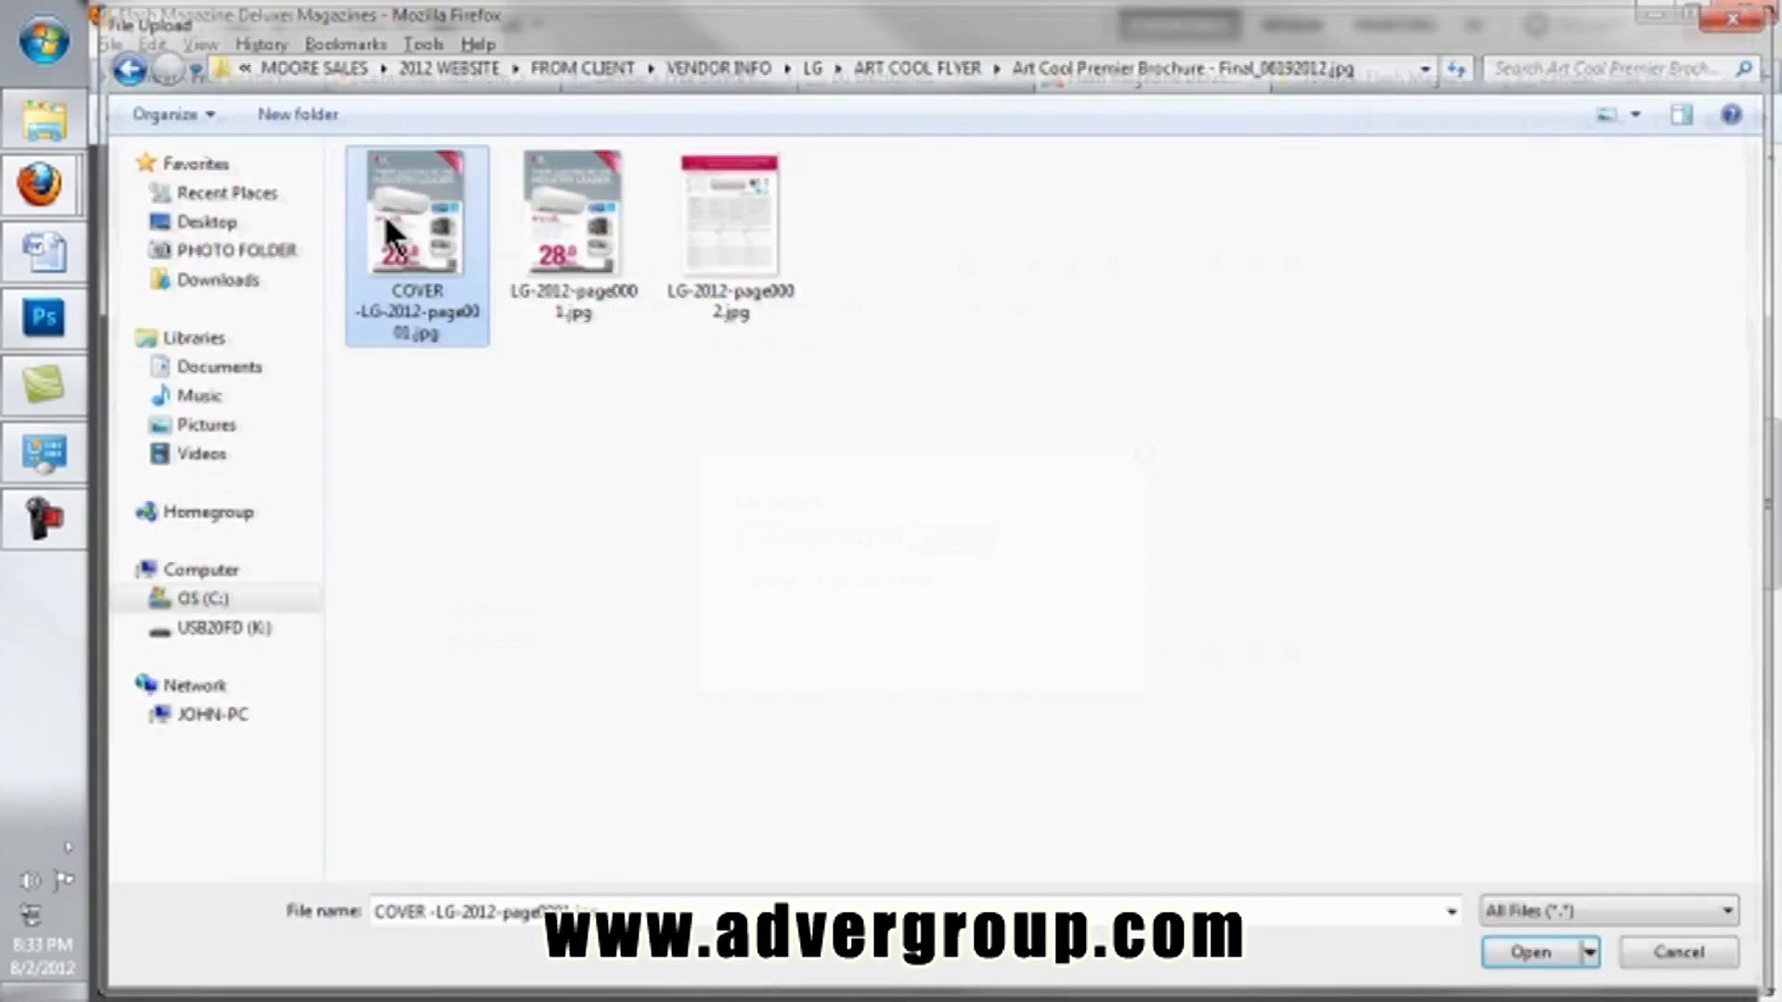
pyautogui.click(787, 582)
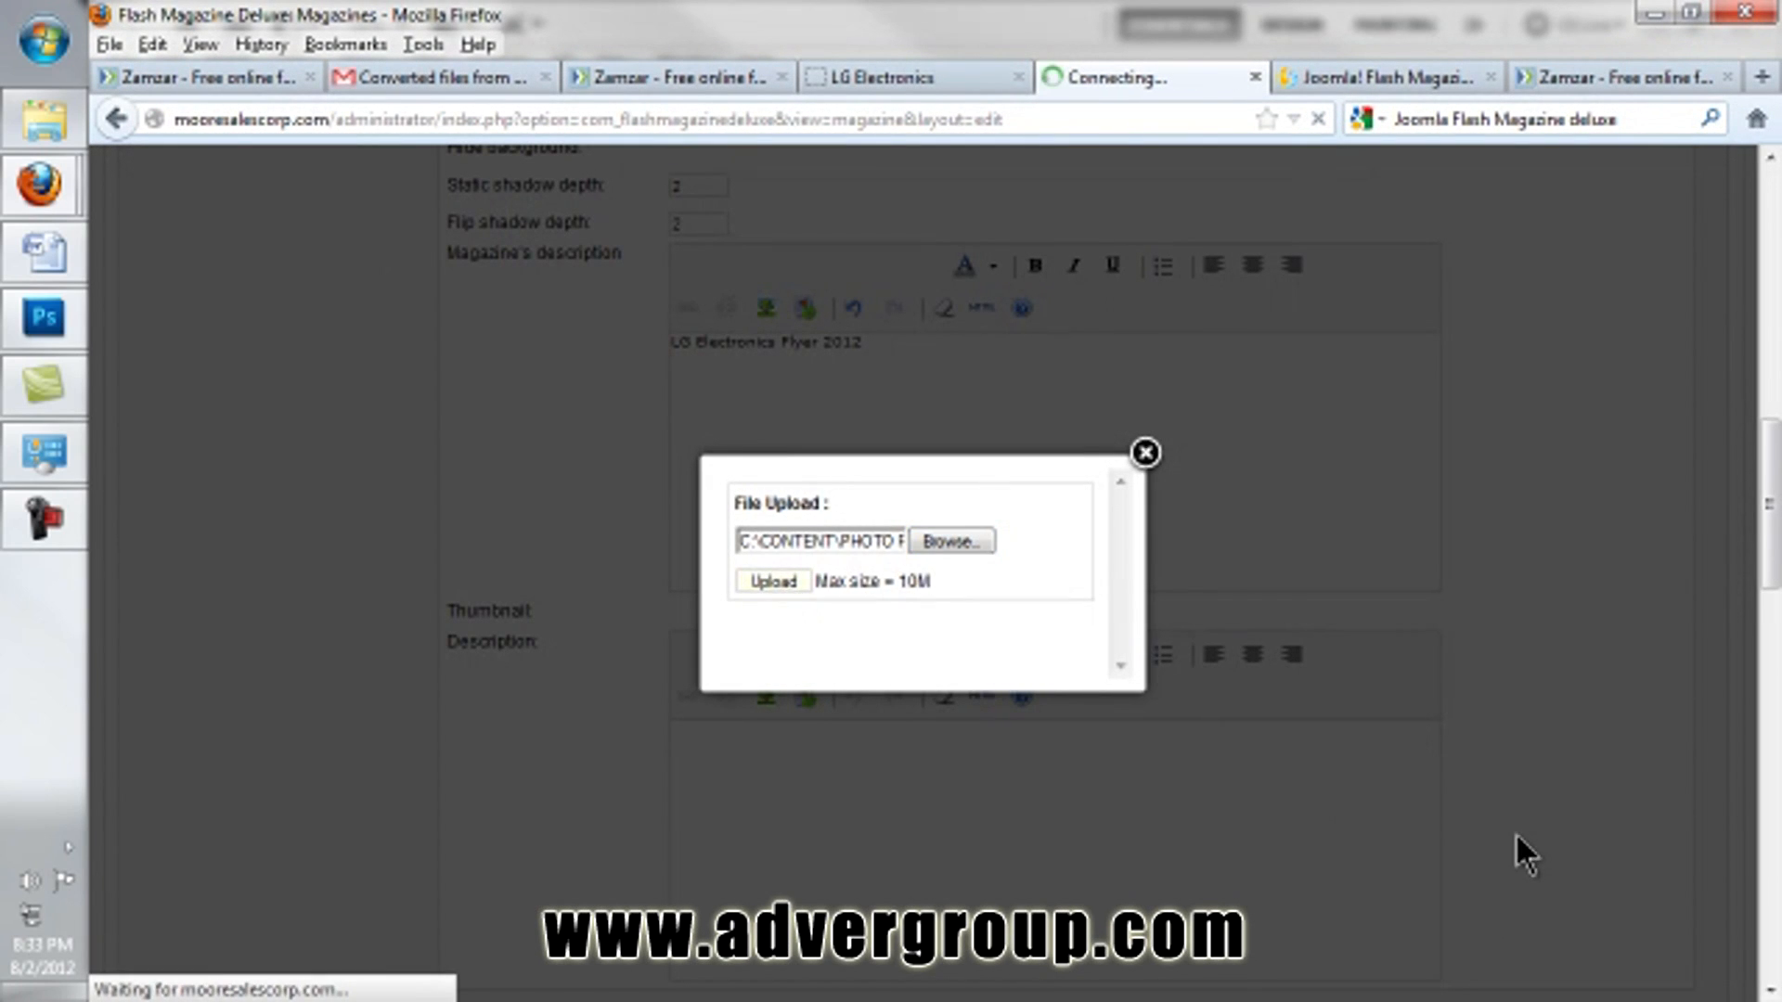
pyautogui.press('Return')
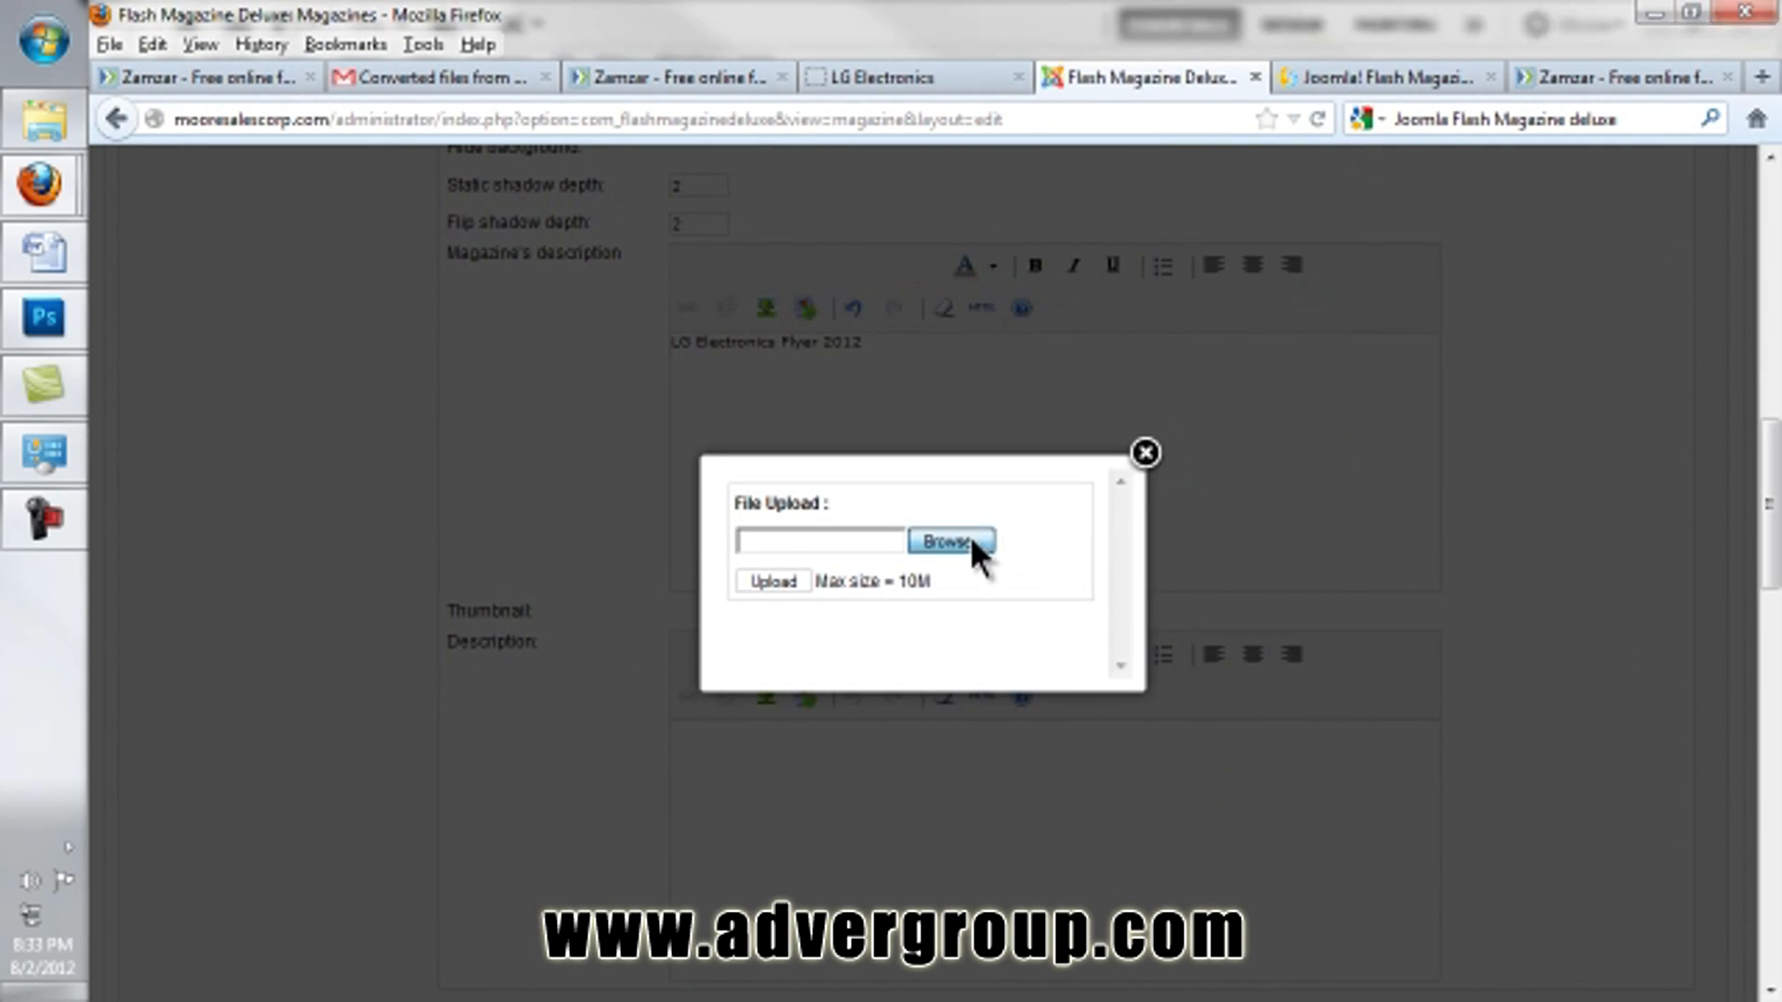
# Step: Rename the cover image to COVER-LG-2012page0001.jpg from within the file chooser, removing the space from its name
pyautogui.click(975, 548)
pyautogui.rightClick(397, 248)
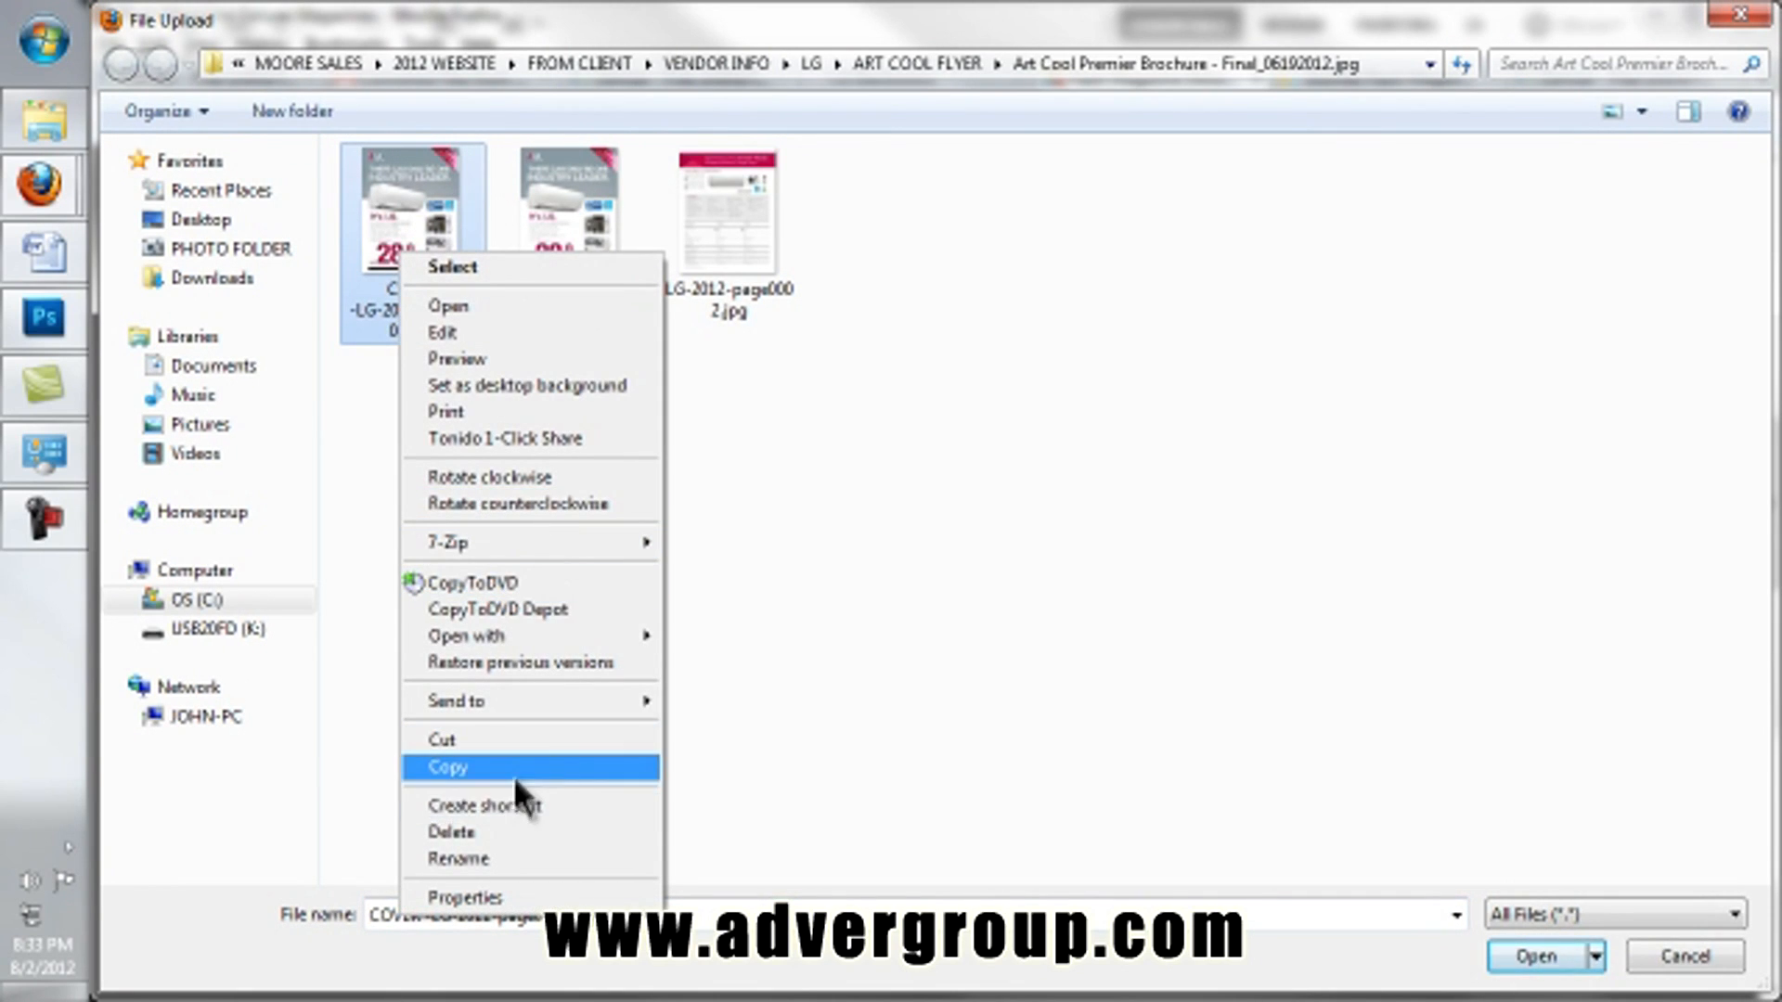
pyautogui.click(483, 855)
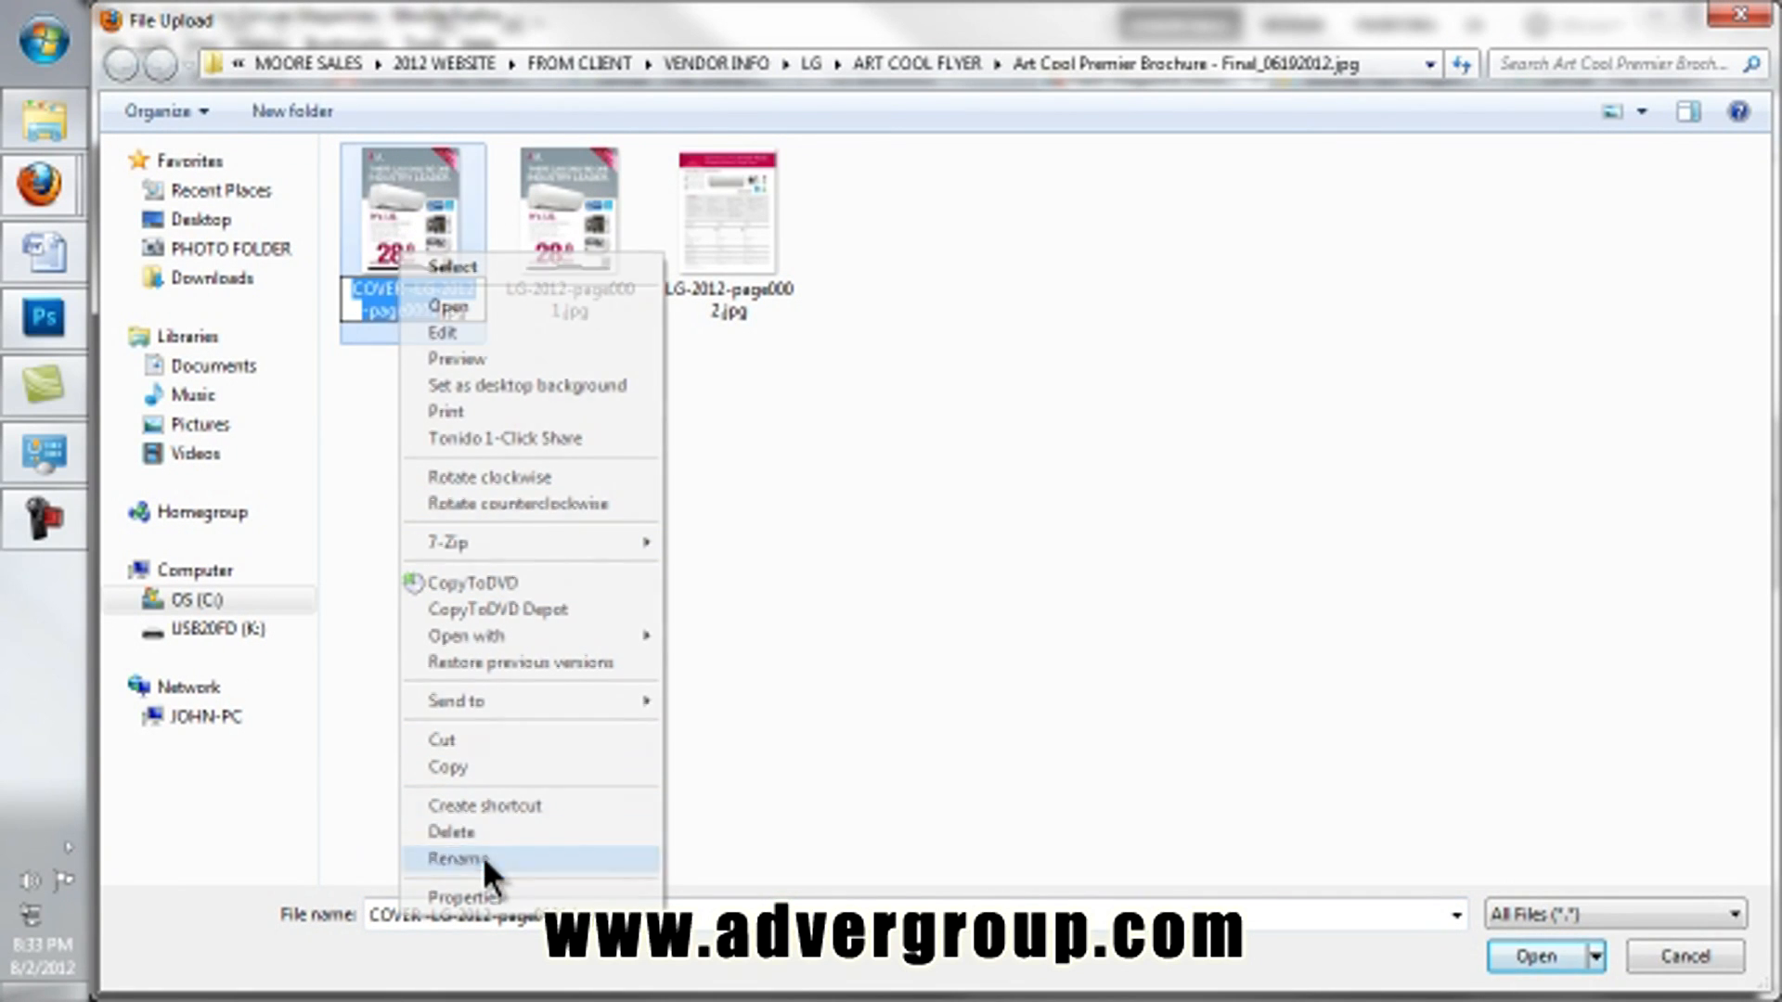
pyautogui.click(417, 290)
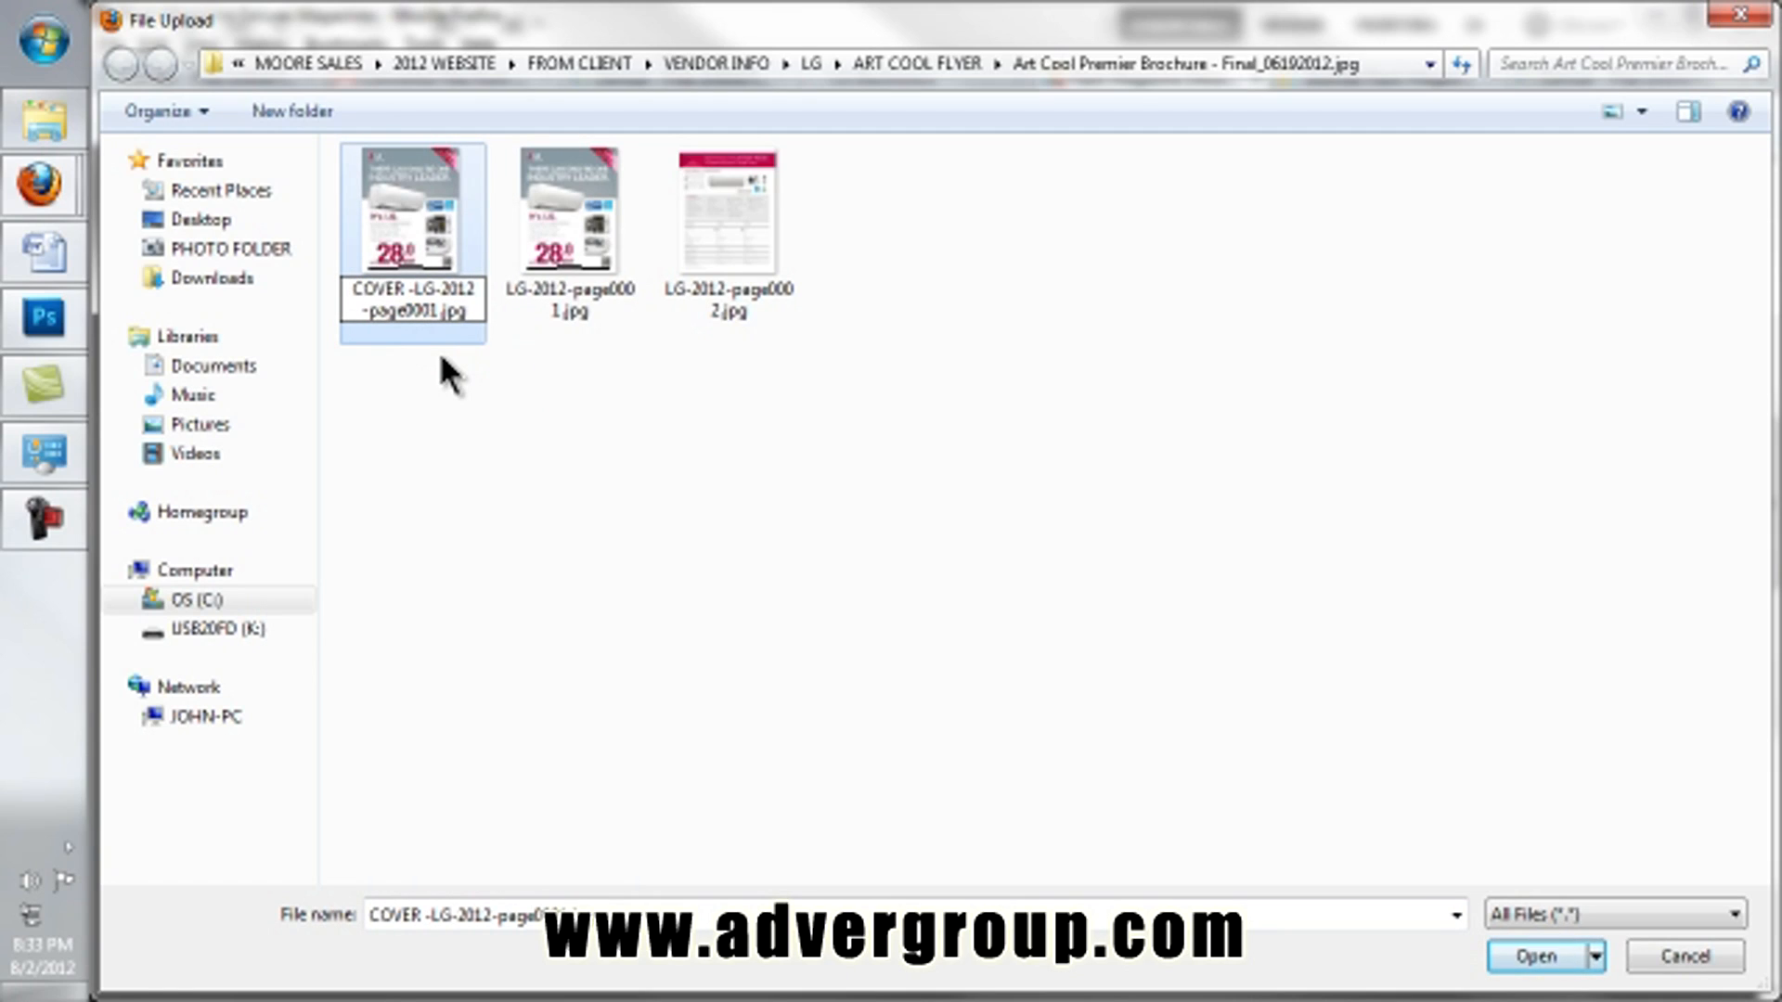
pyautogui.press('Delete')
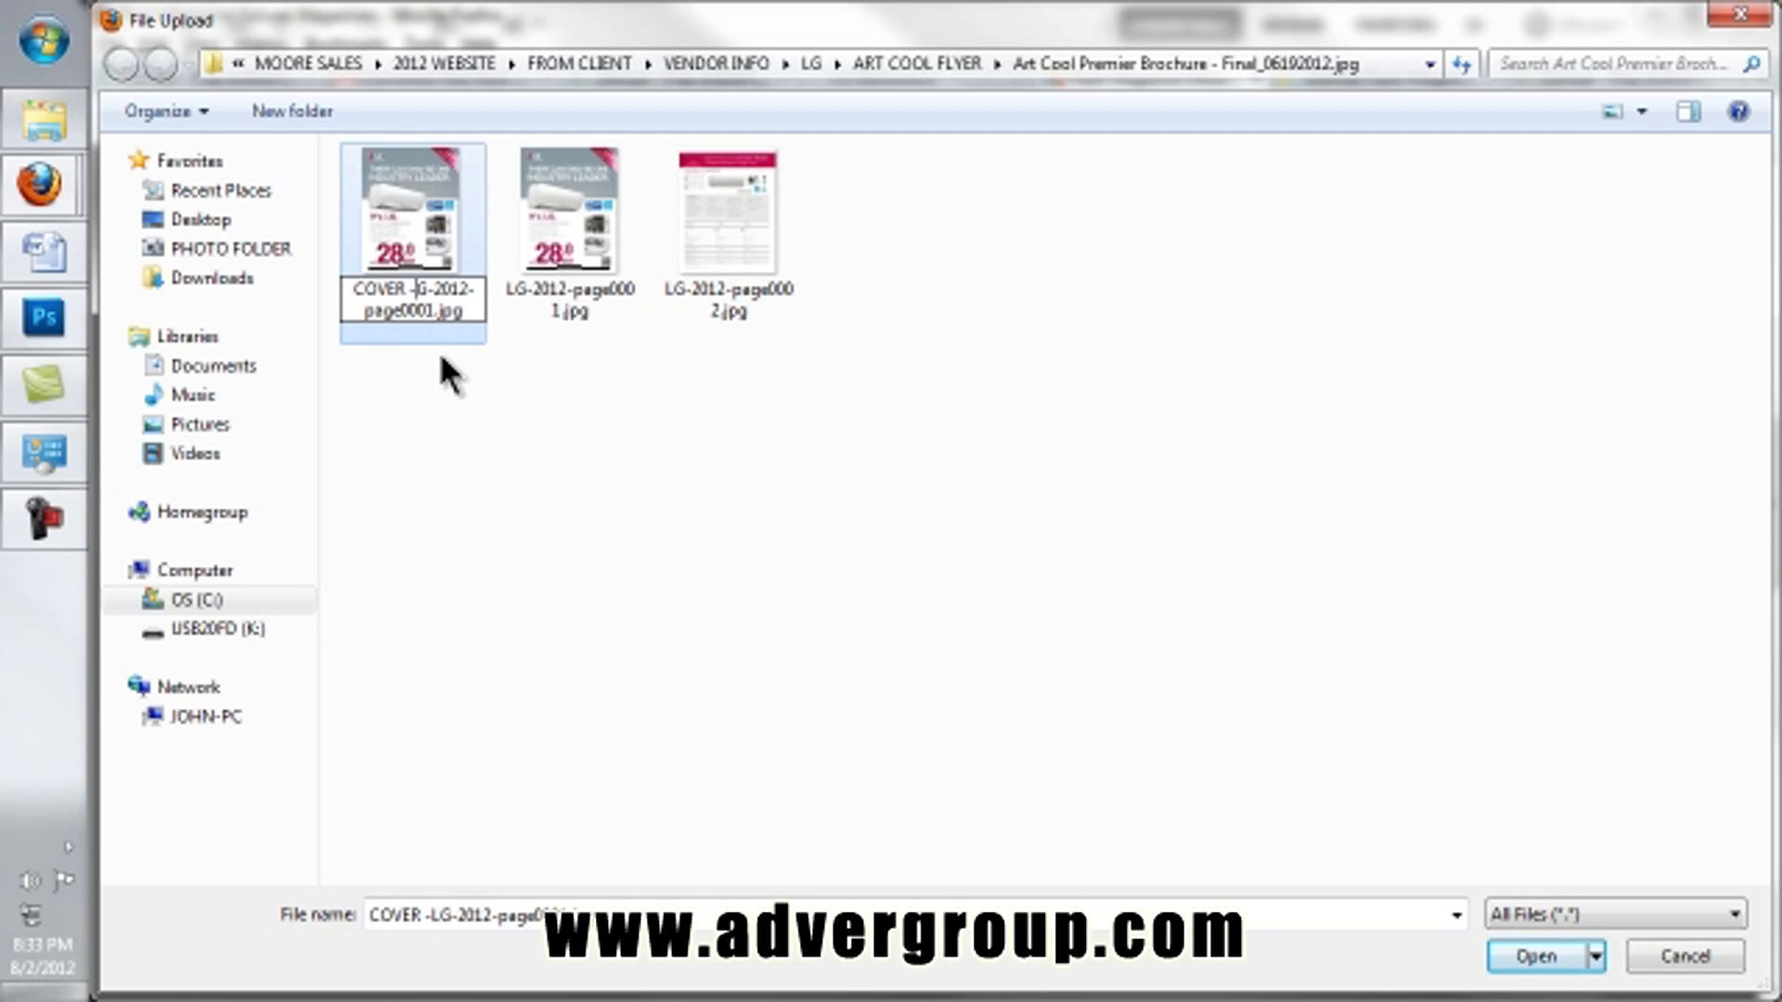
pyautogui.write('L')
pyautogui.press('Left')
pyautogui.press('Left')
pyautogui.press('BackSpace')
pyautogui.press('Right')
pyautogui.press('Right')
pyautogui.press('Right')
pyautogui.press('Right')
pyautogui.press('Right')
pyautogui.press('Right')
pyautogui.press('Right')
pyautogui.press('Right')
pyautogui.press('Right')
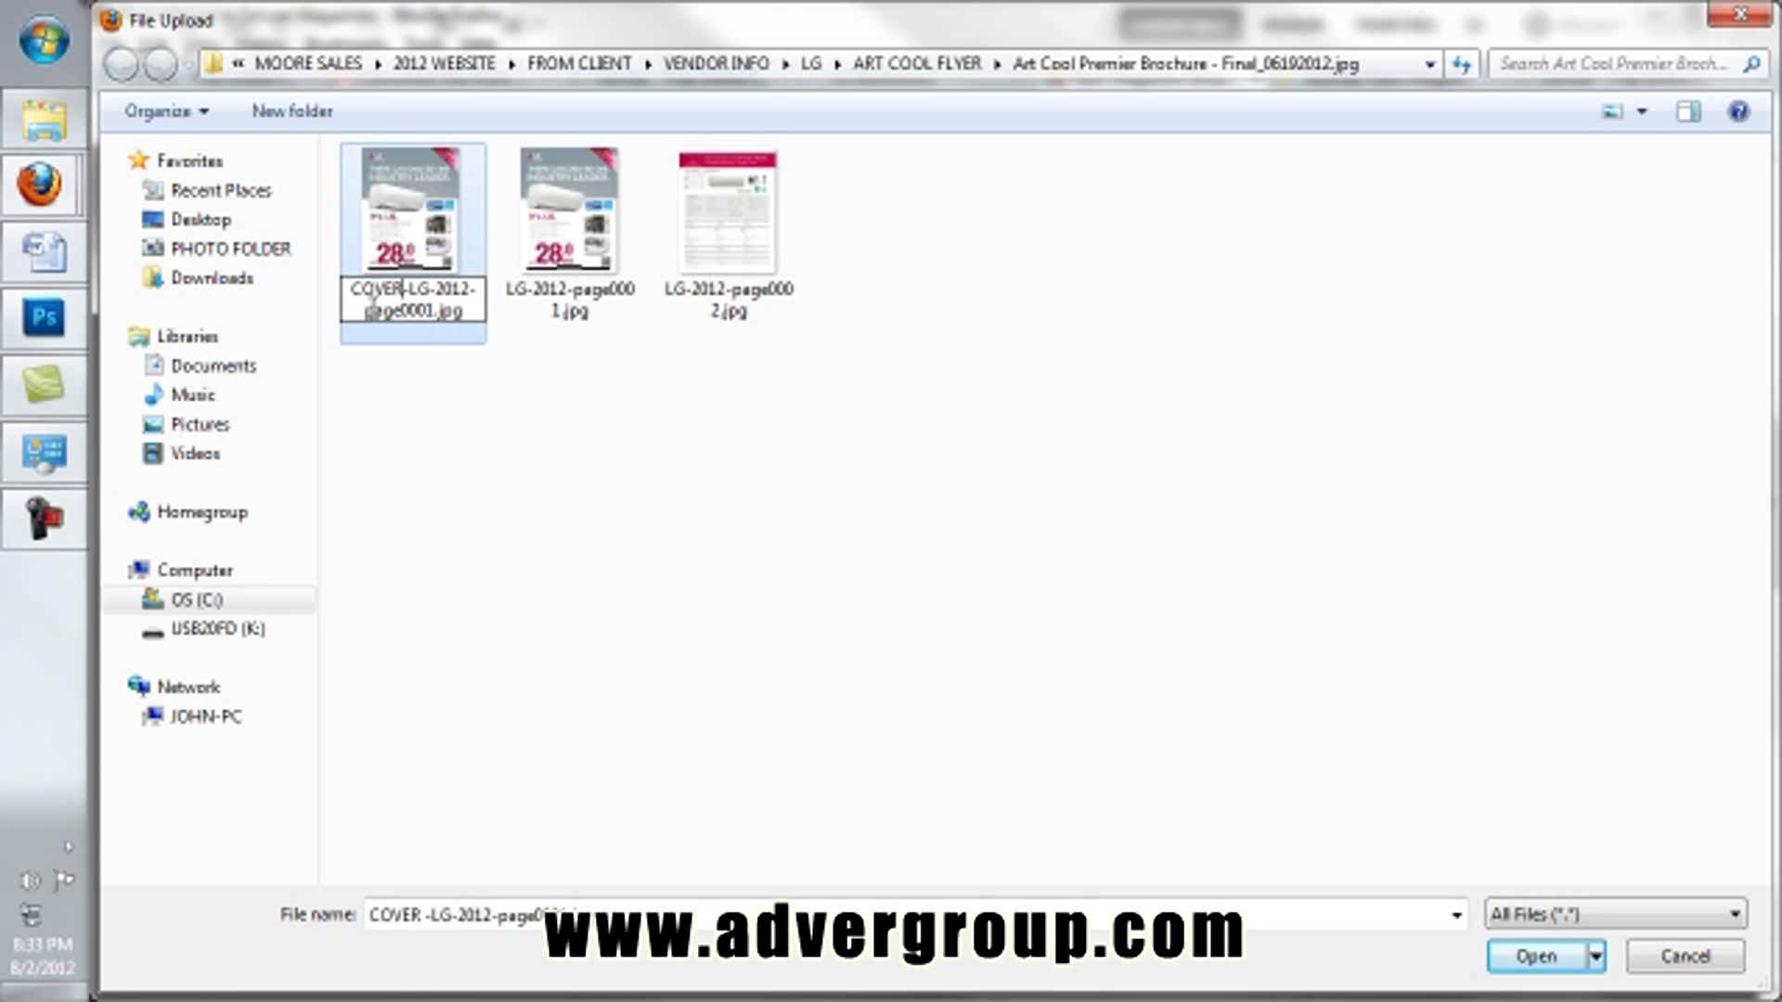
pyautogui.press('BackSpace')
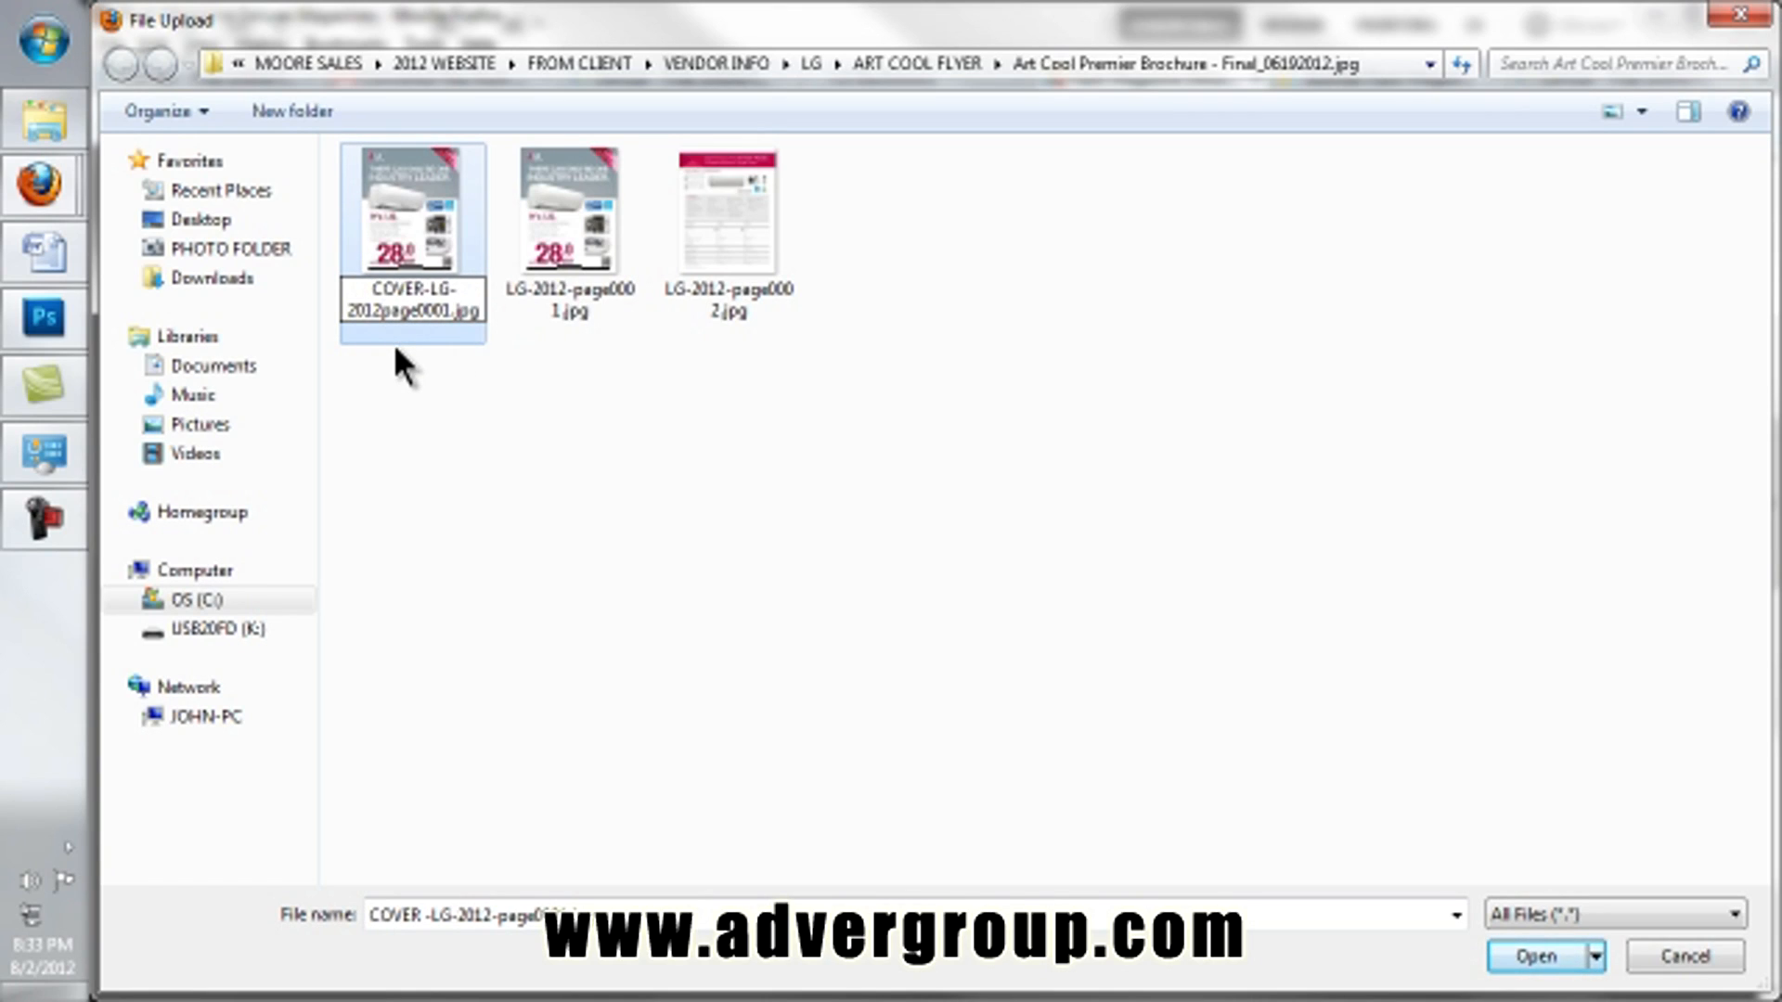
pyautogui.press('Return')
# Step: Upload COVER-LG-2012page0001.jpg as a thumbnail image
pyautogui.doubleClick(419, 245)
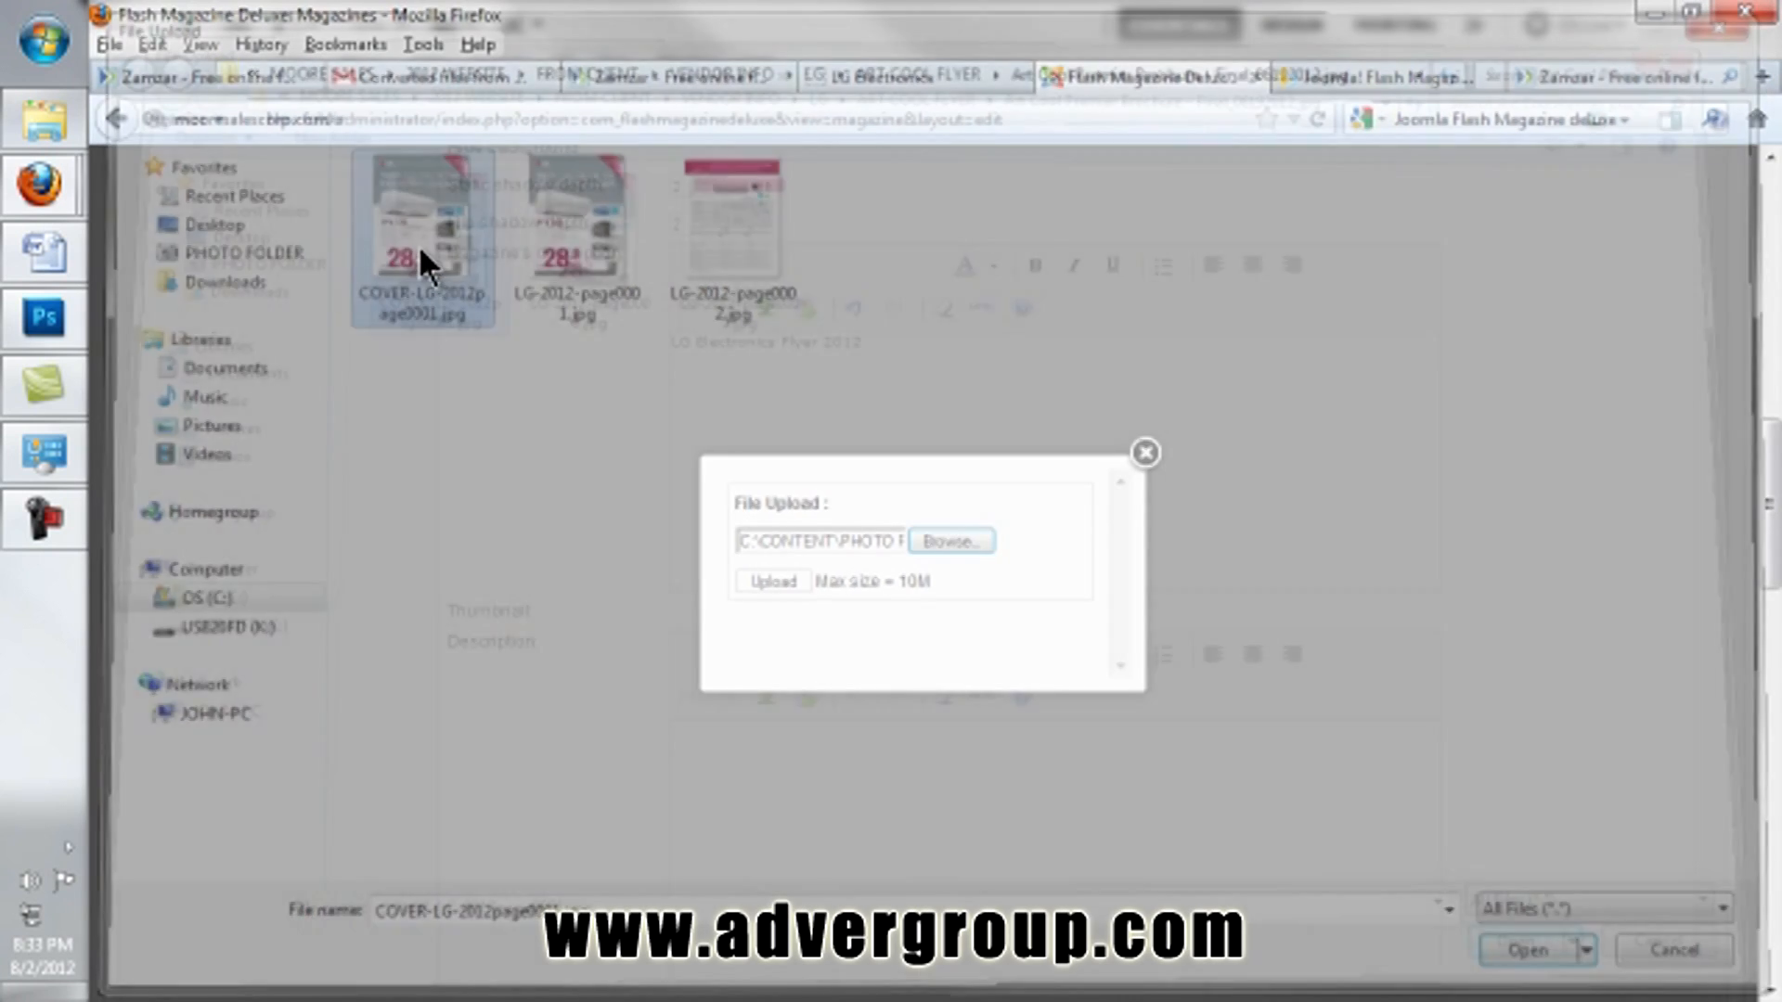
pyautogui.click(796, 585)
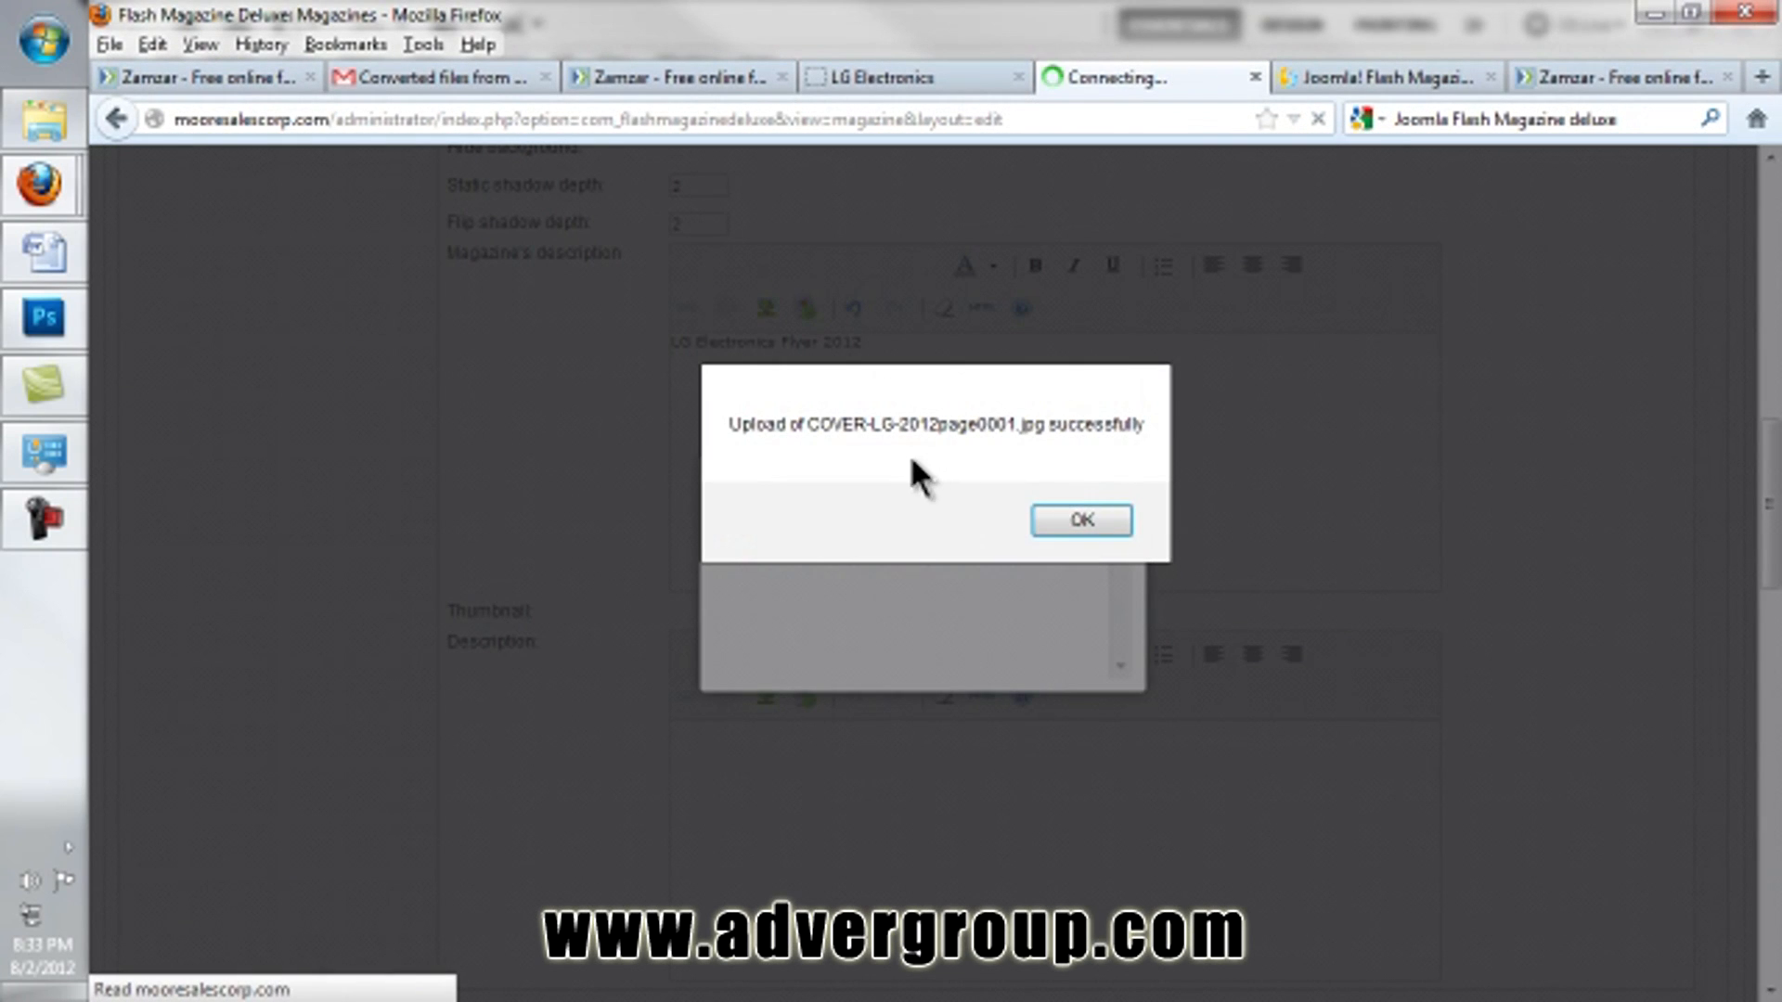
pyautogui.click(1082, 518)
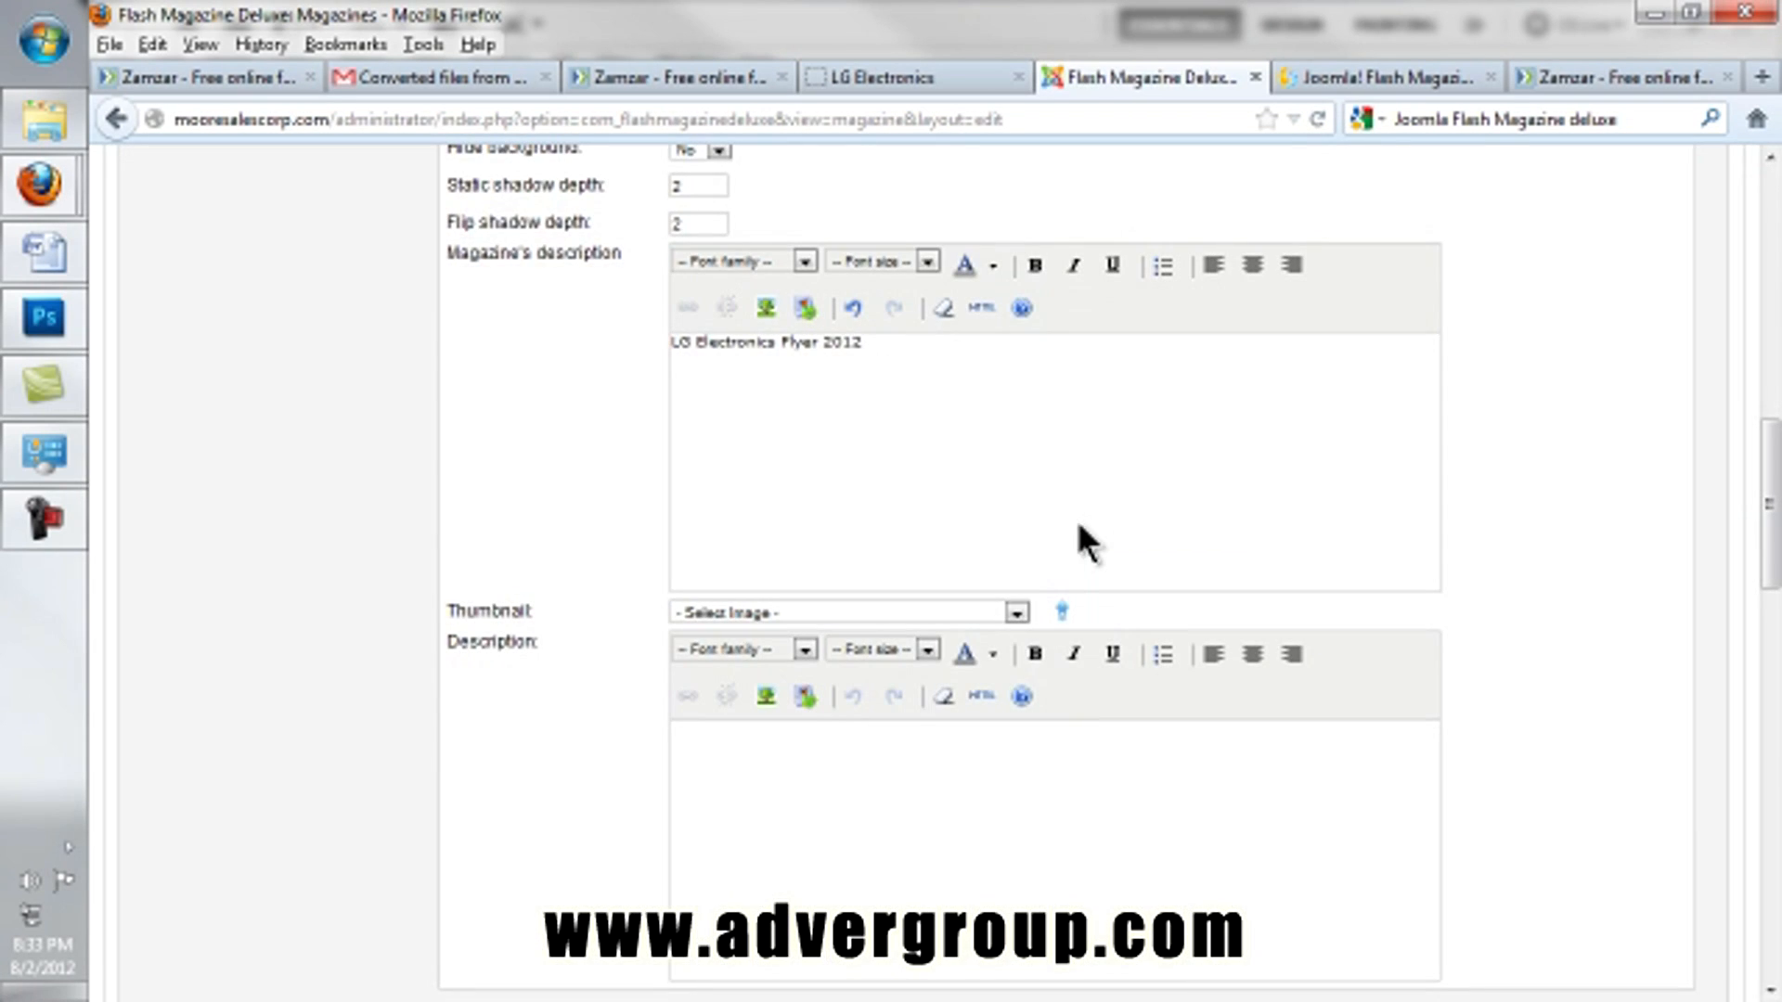
# Step: Choose COVER-LG-2012page0001.jpg as the magazine's thumbnail
pyautogui.click(1016, 612)
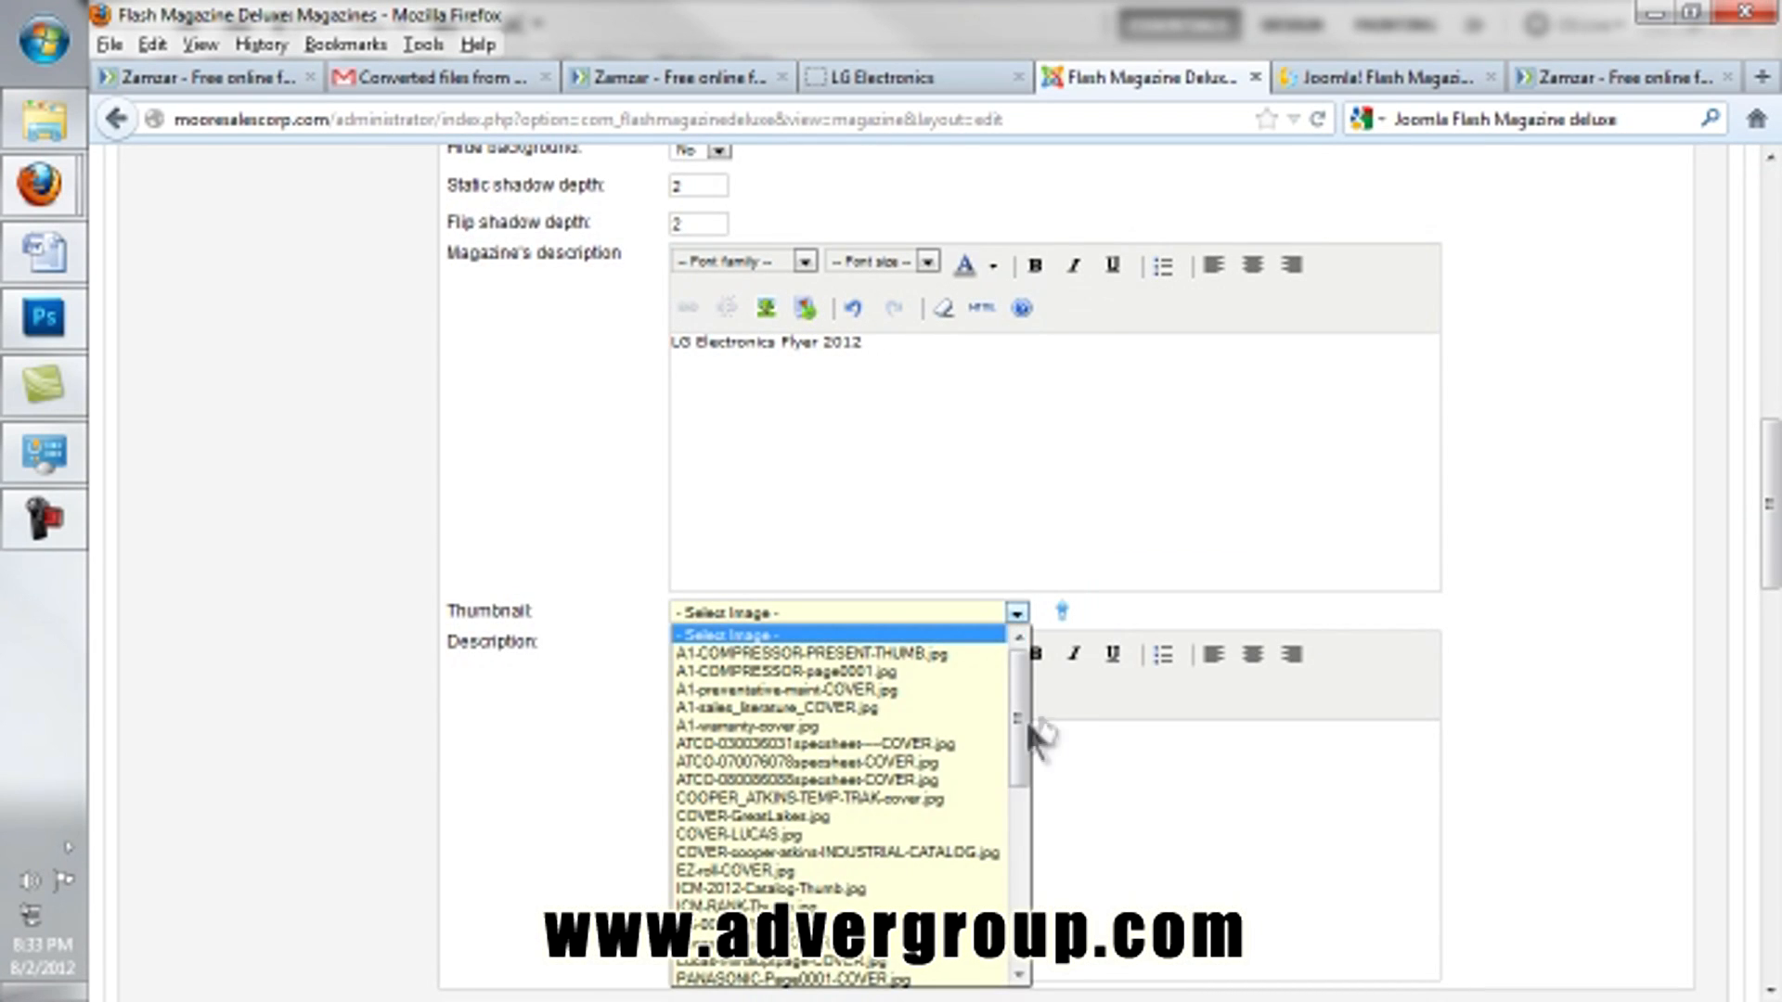
pyautogui.scroll(-5, 1018, 798)
pyautogui.moveTo(1012, 848); pyautogui.dragTo(992, 985)
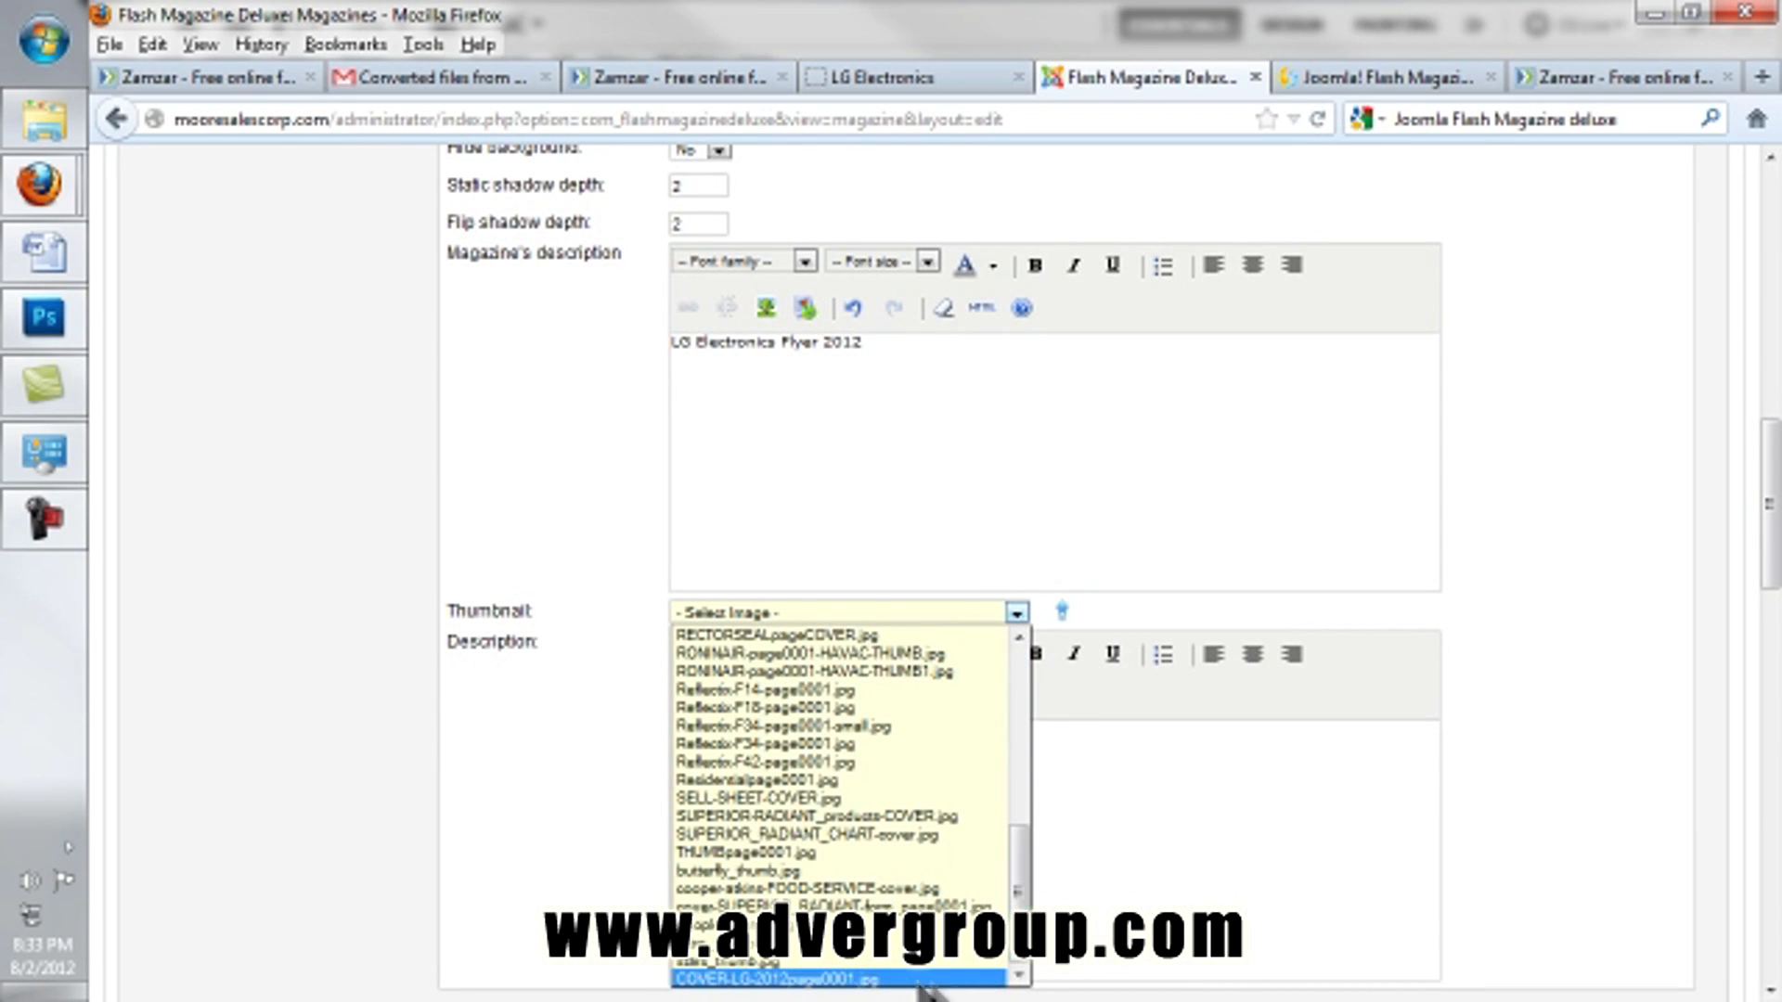
pyautogui.click(849, 979)
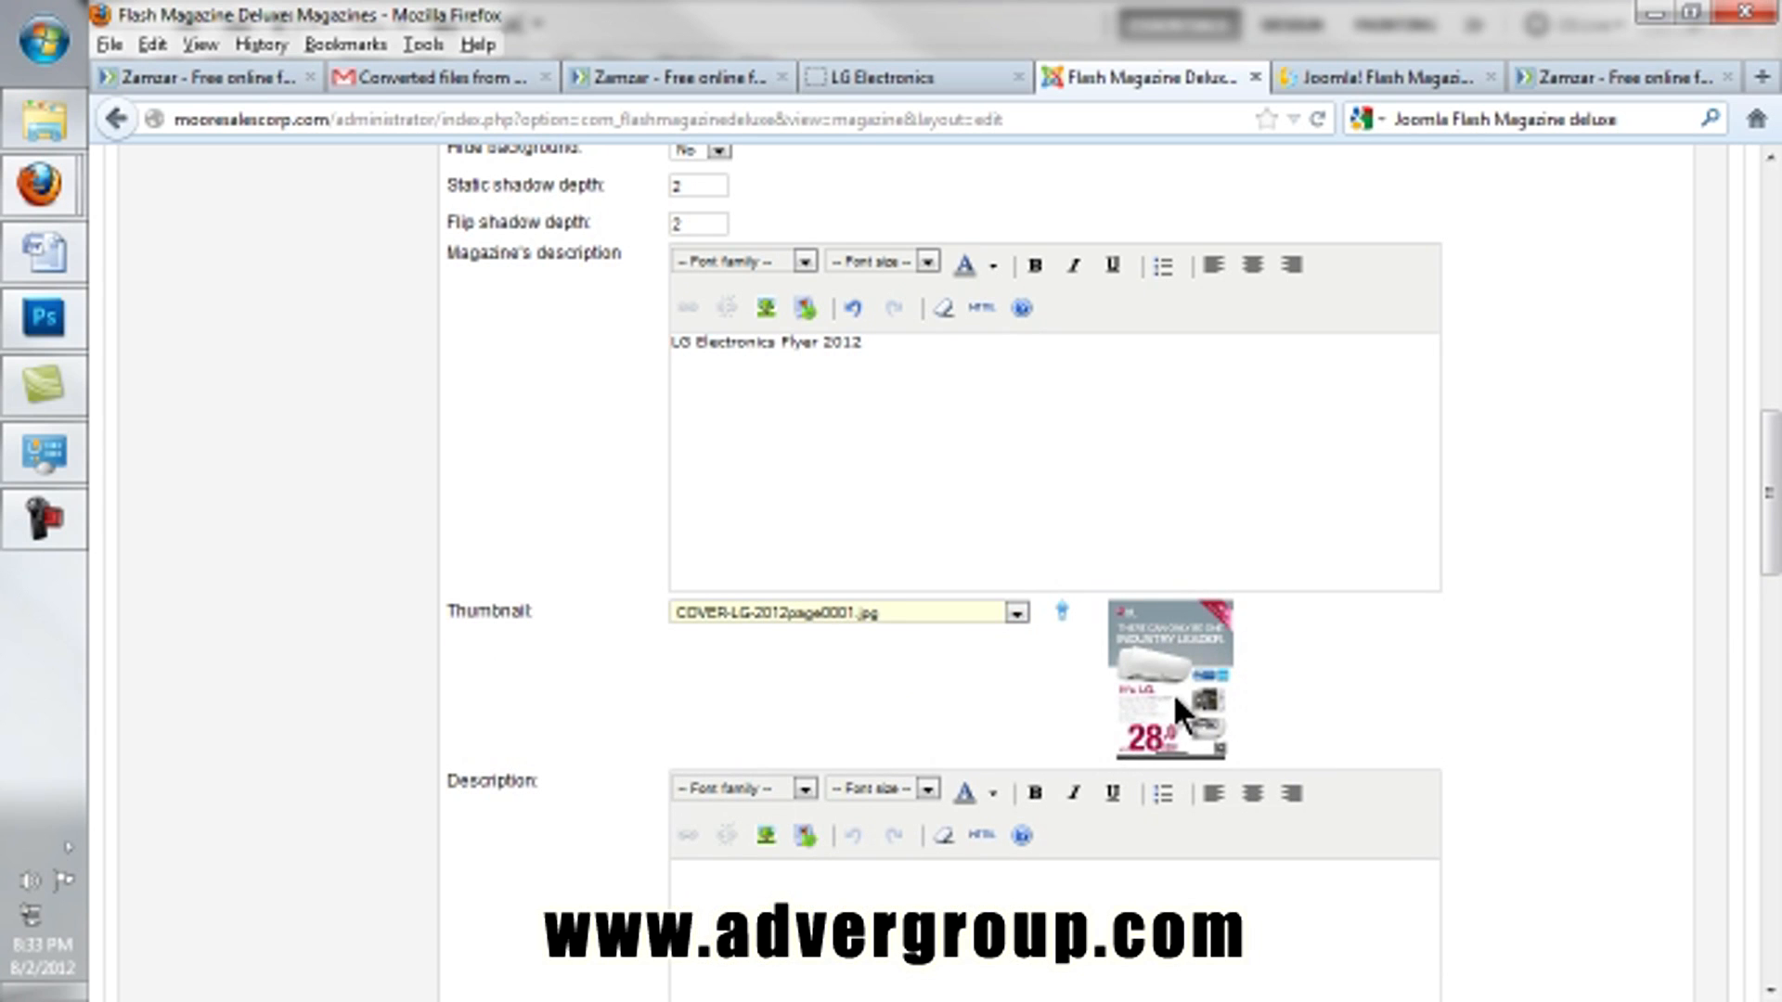
# Step: Set the PDF option of the magazine to Yes
pyautogui.scroll(-5, 1173, 693)
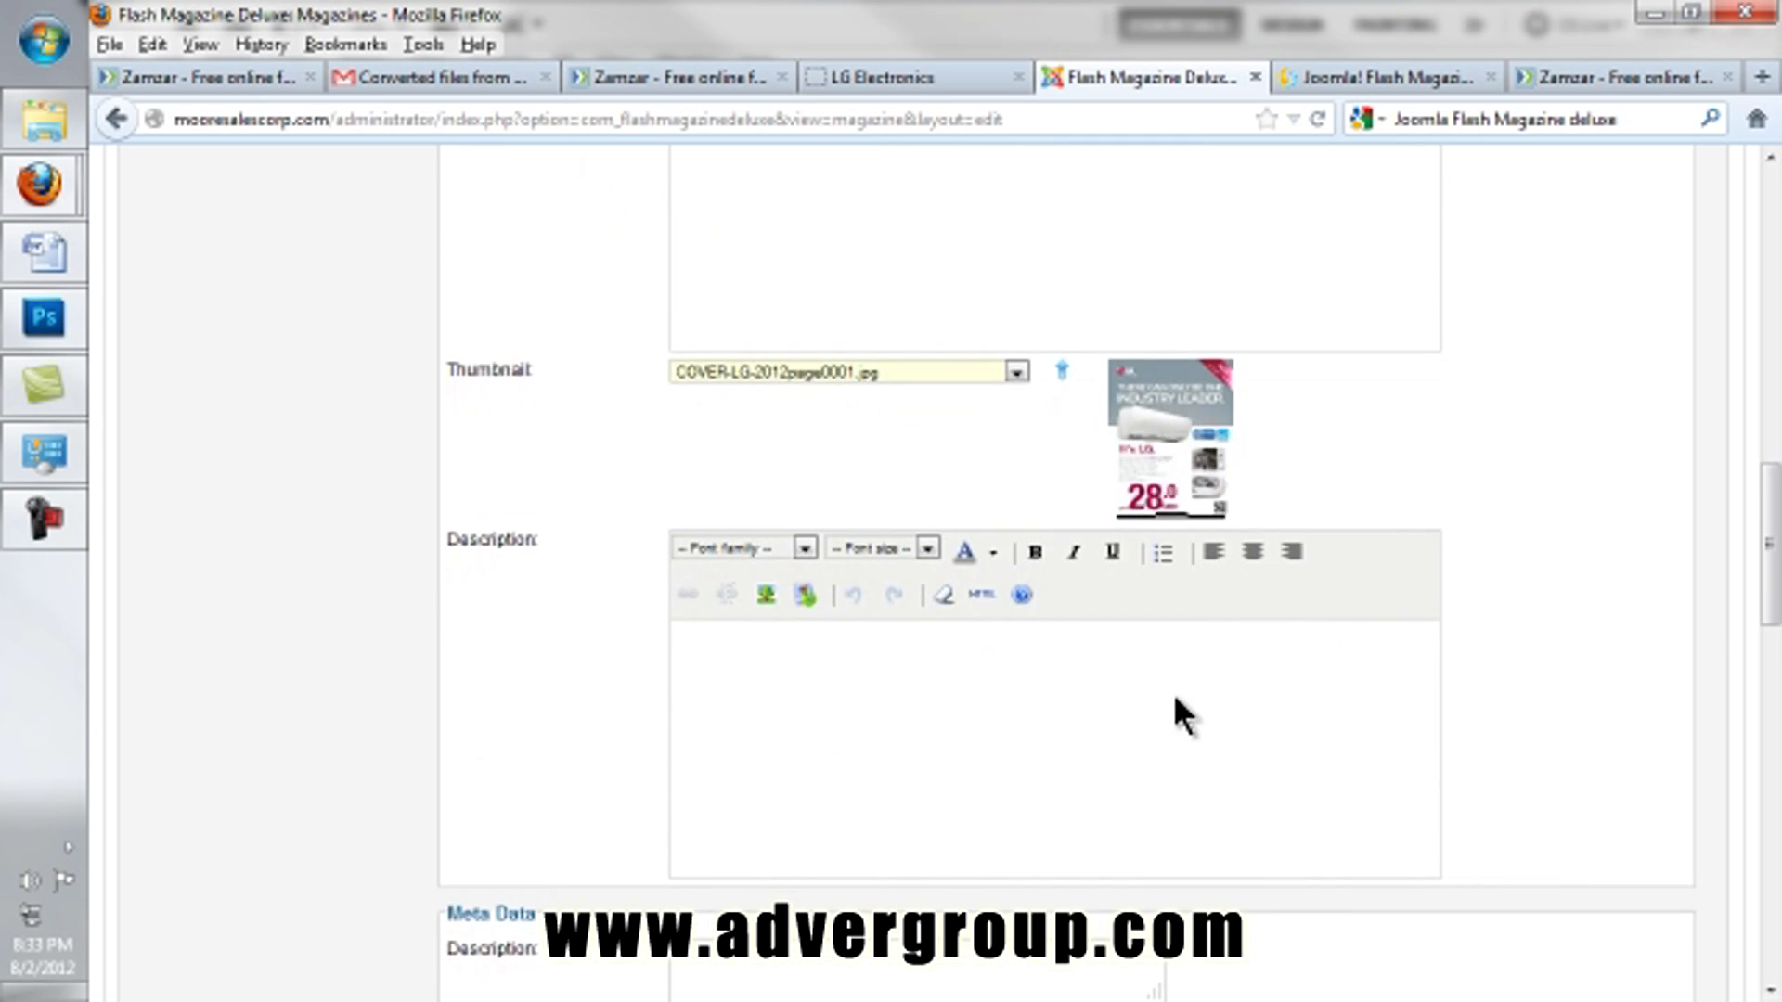
pyautogui.scroll(-2, 1173, 694)
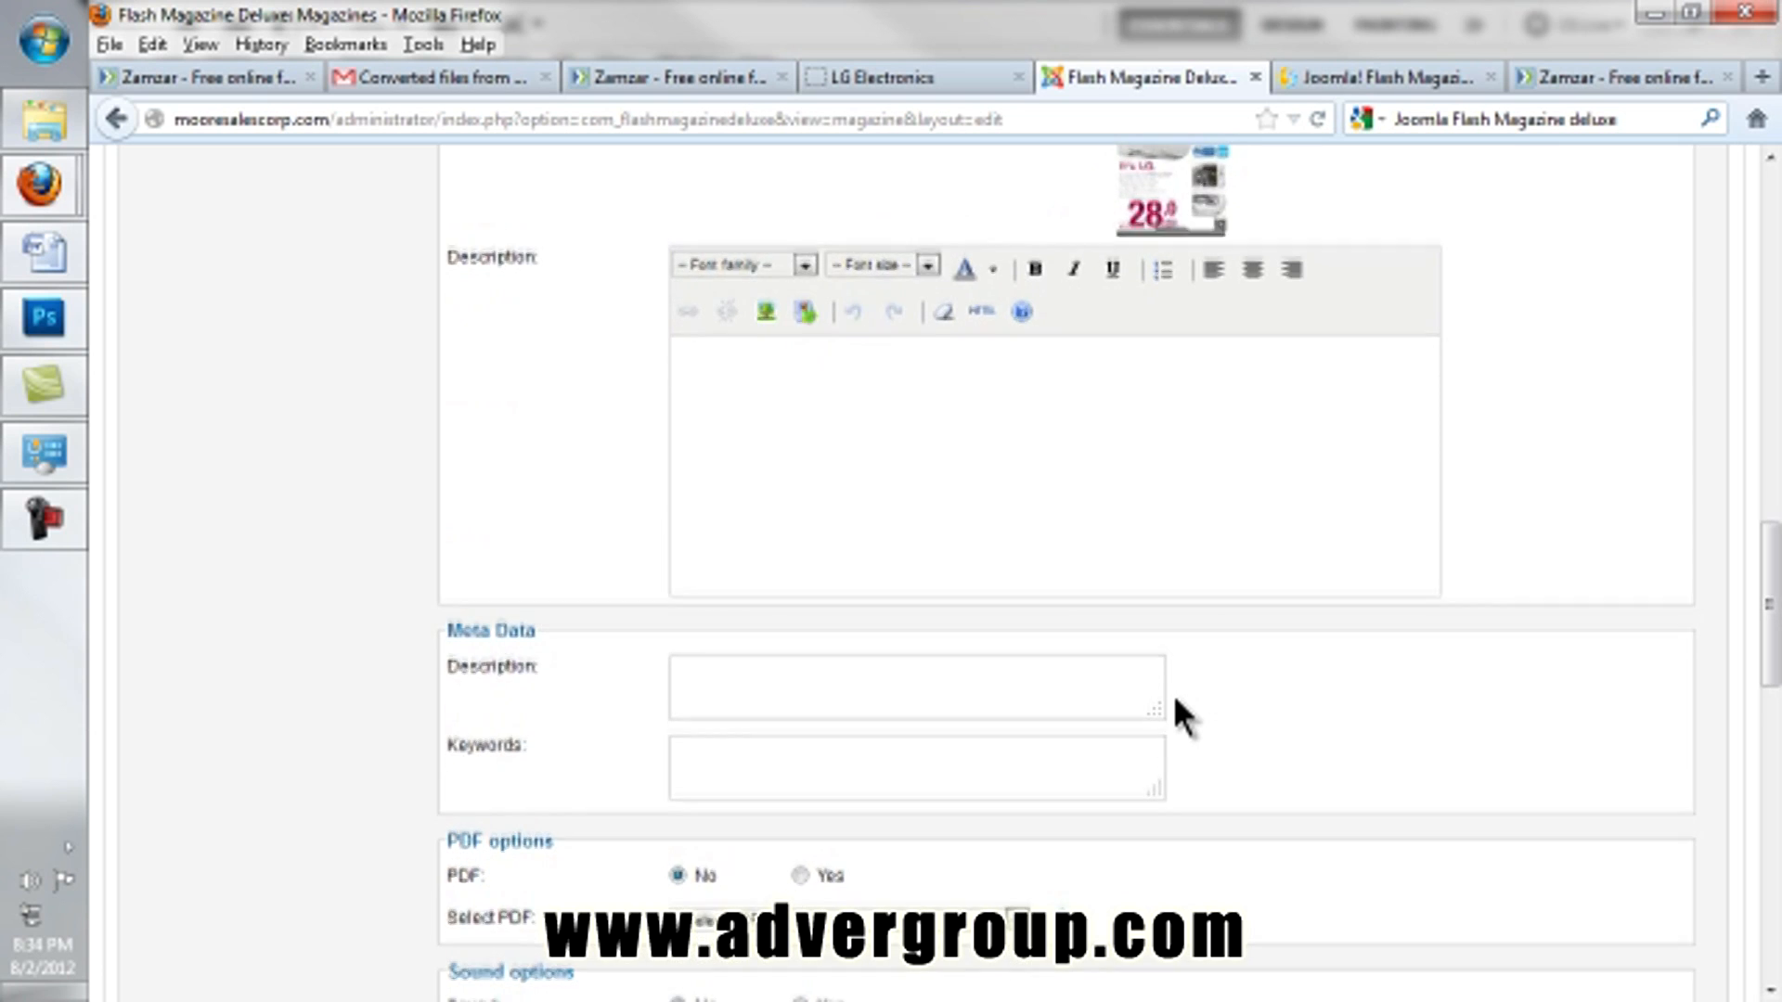
pyautogui.scroll(-2, 1173, 694)
pyautogui.scroll(-2, 1173, 698)
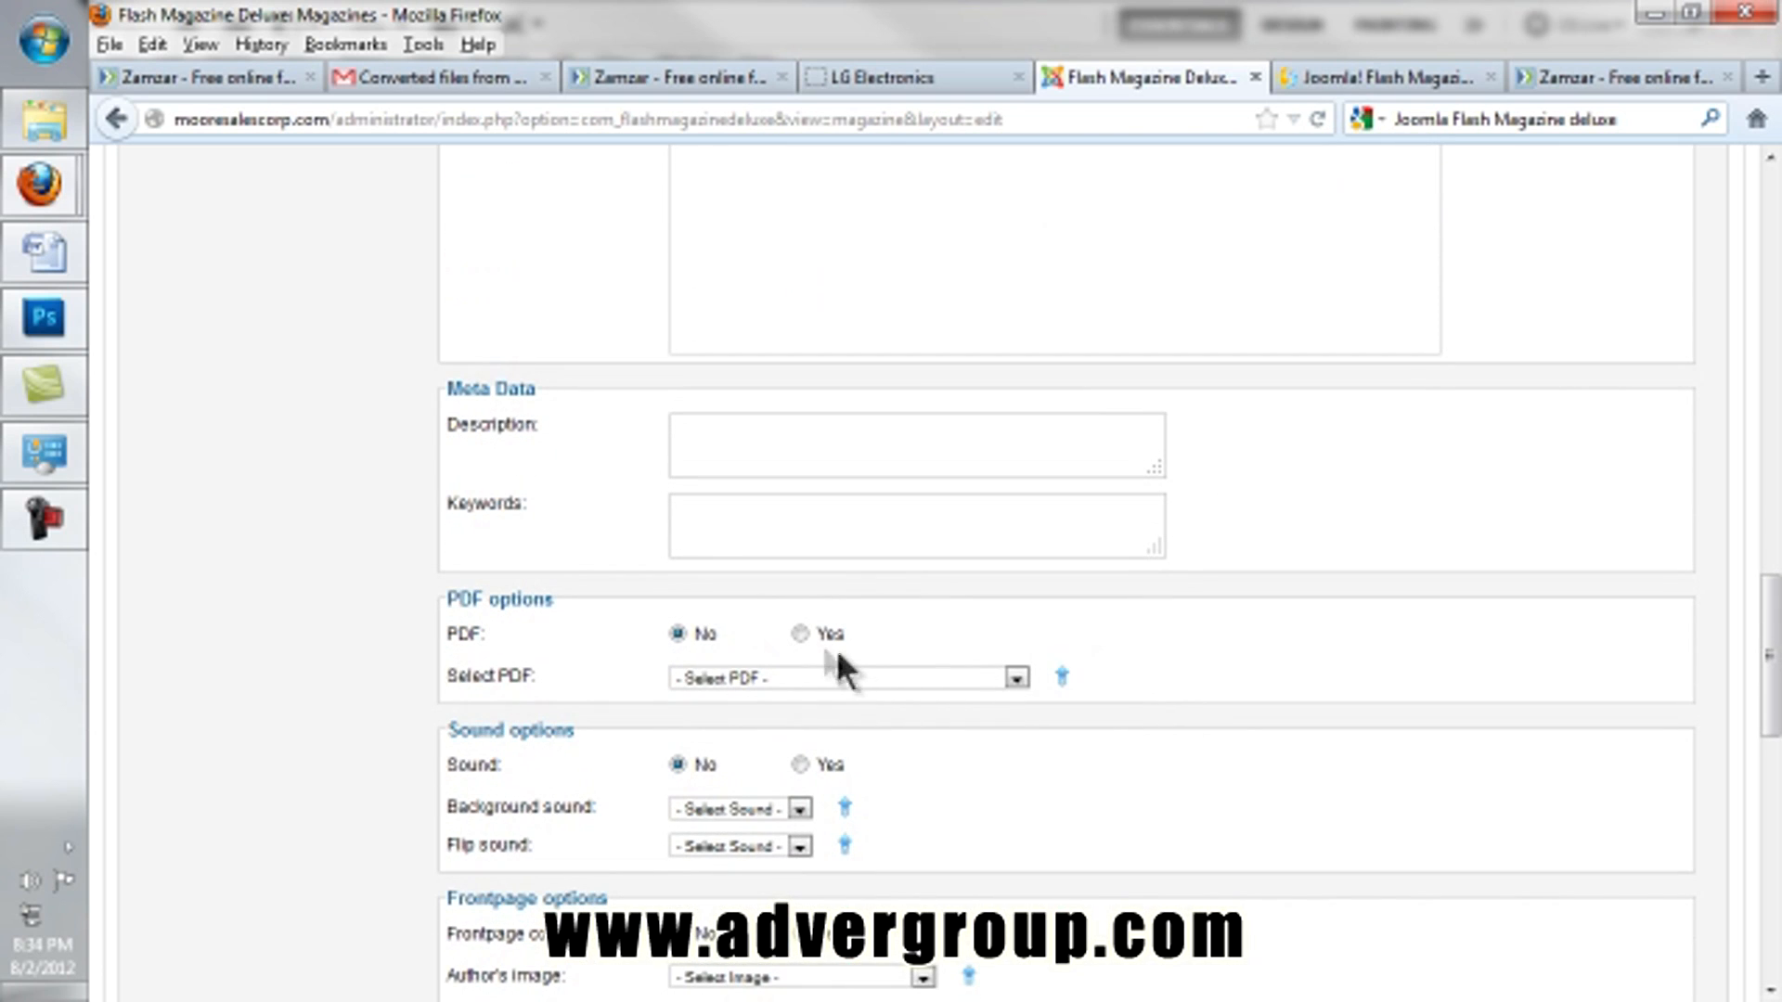
pyautogui.click(800, 634)
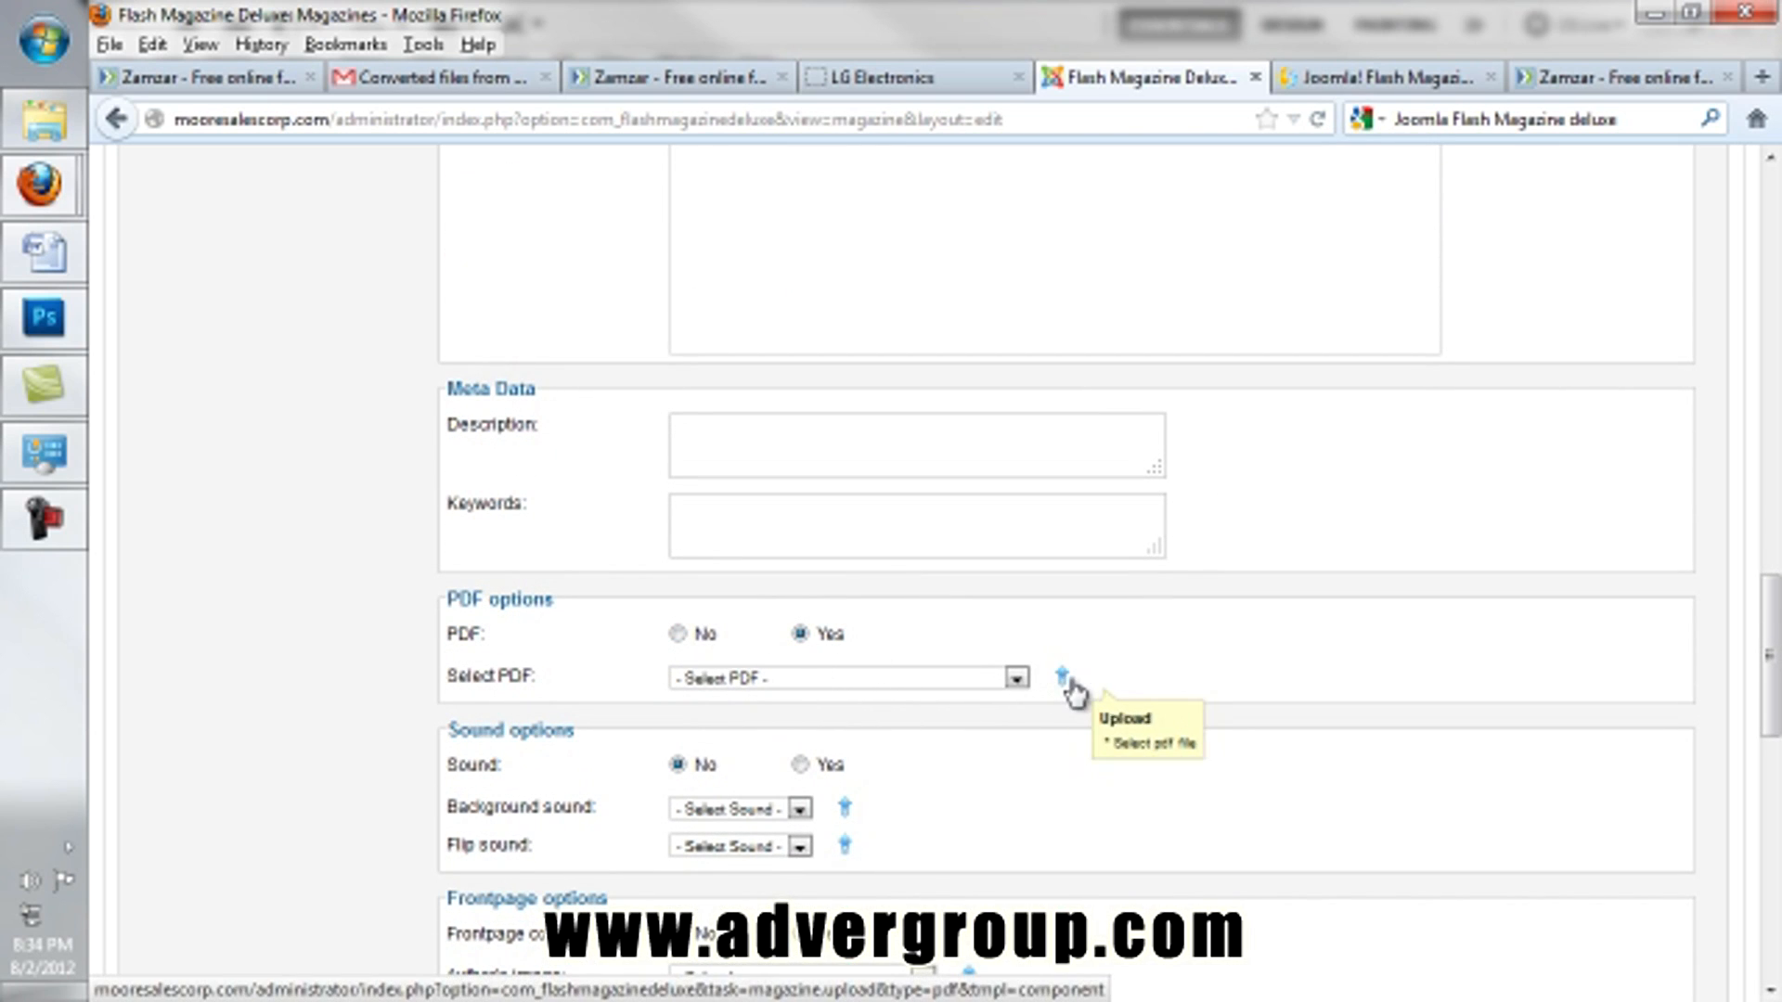
# Step: Start a PDF upload for the magazine and browse up to the LG folder under VENDOR INFO
pyautogui.click(1064, 678)
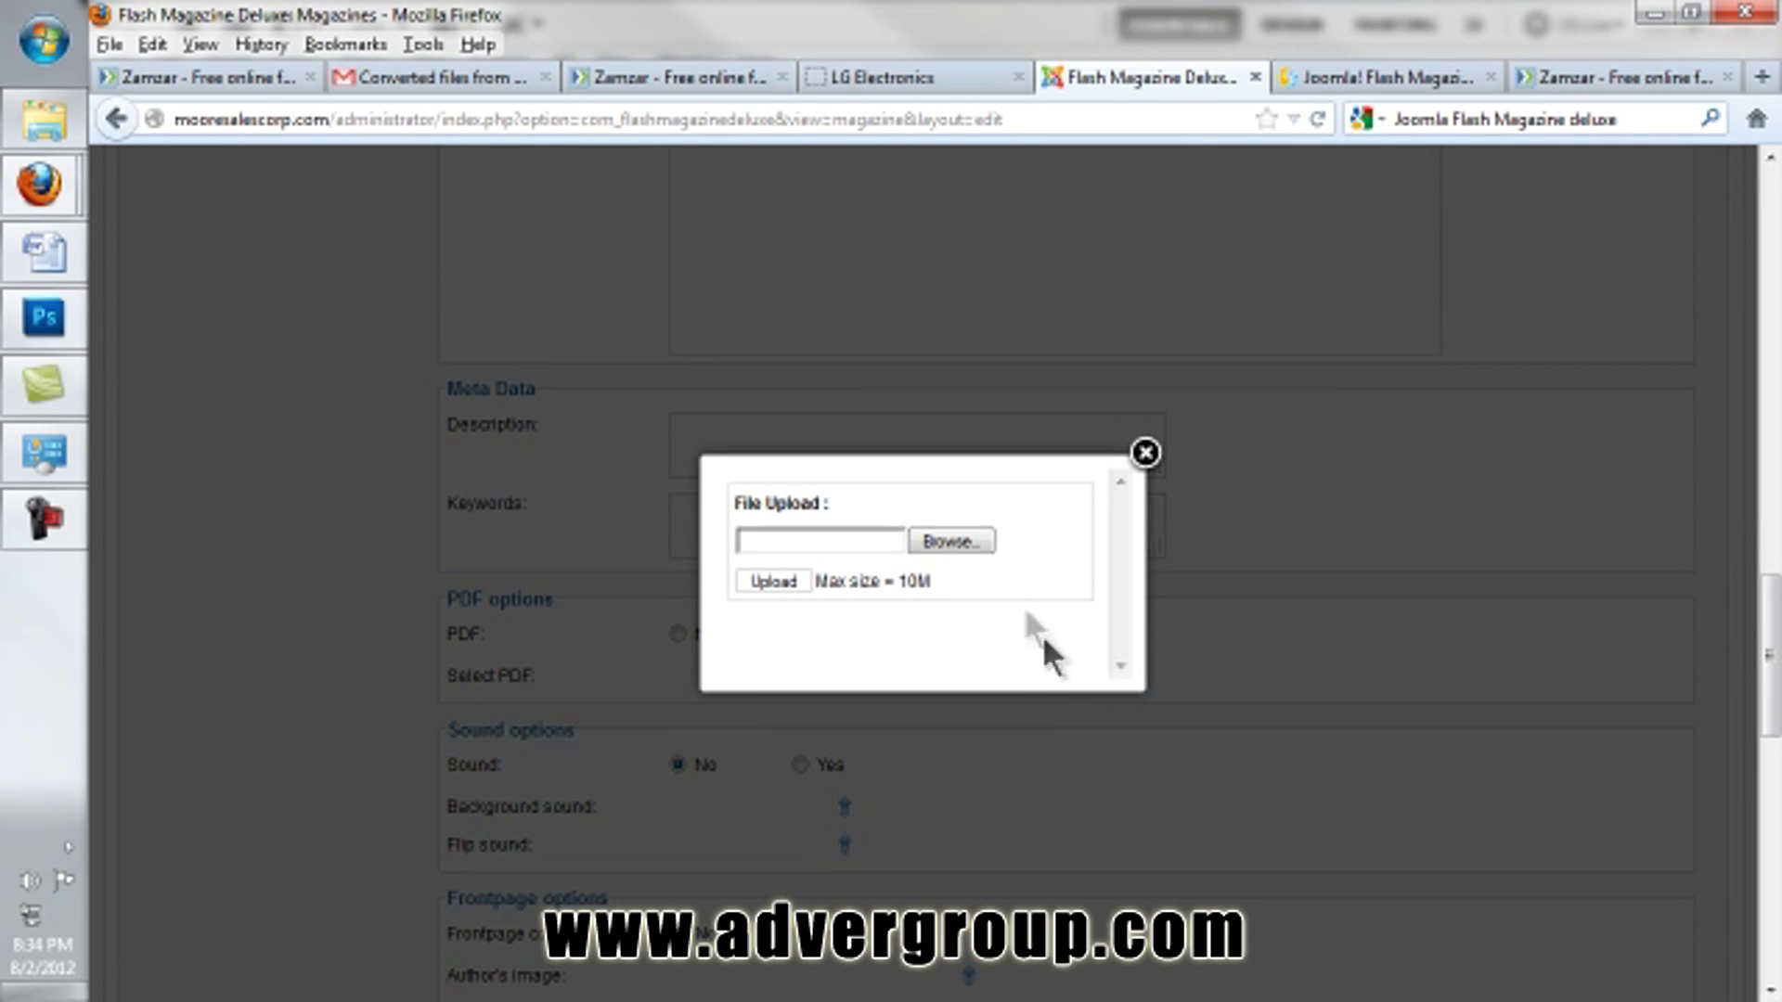
pyautogui.click(949, 540)
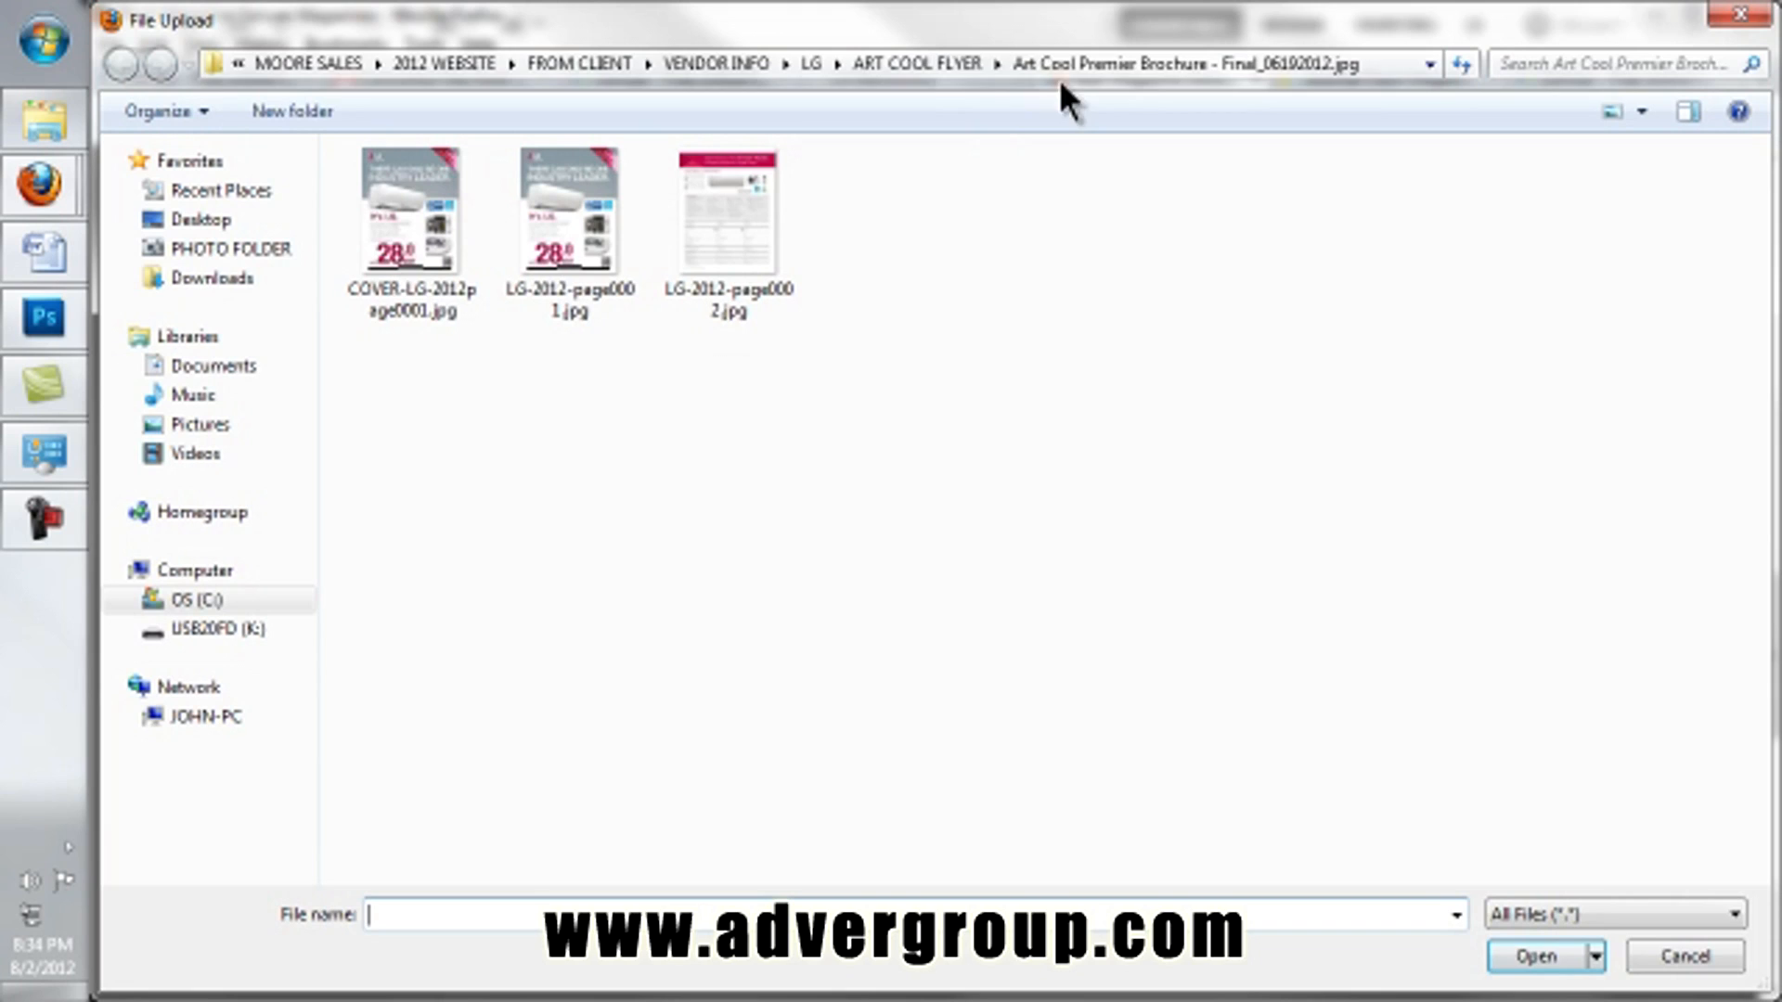
pyautogui.click(936, 63)
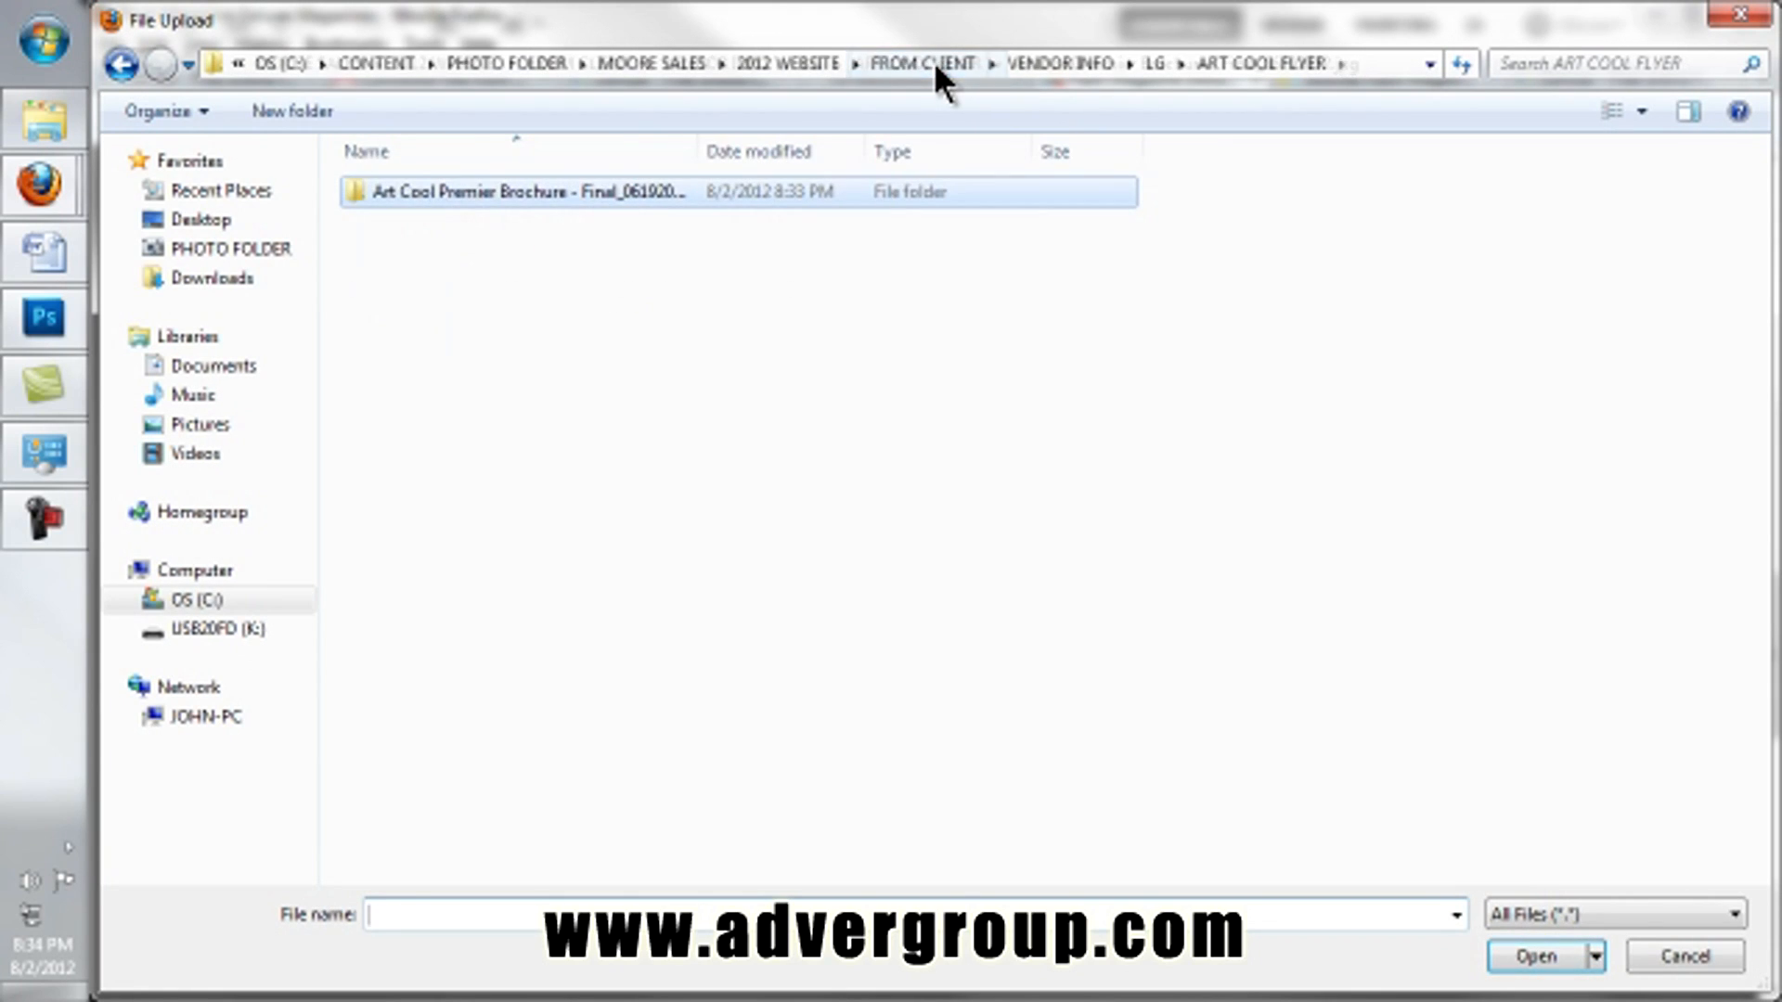
pyautogui.click(1160, 63)
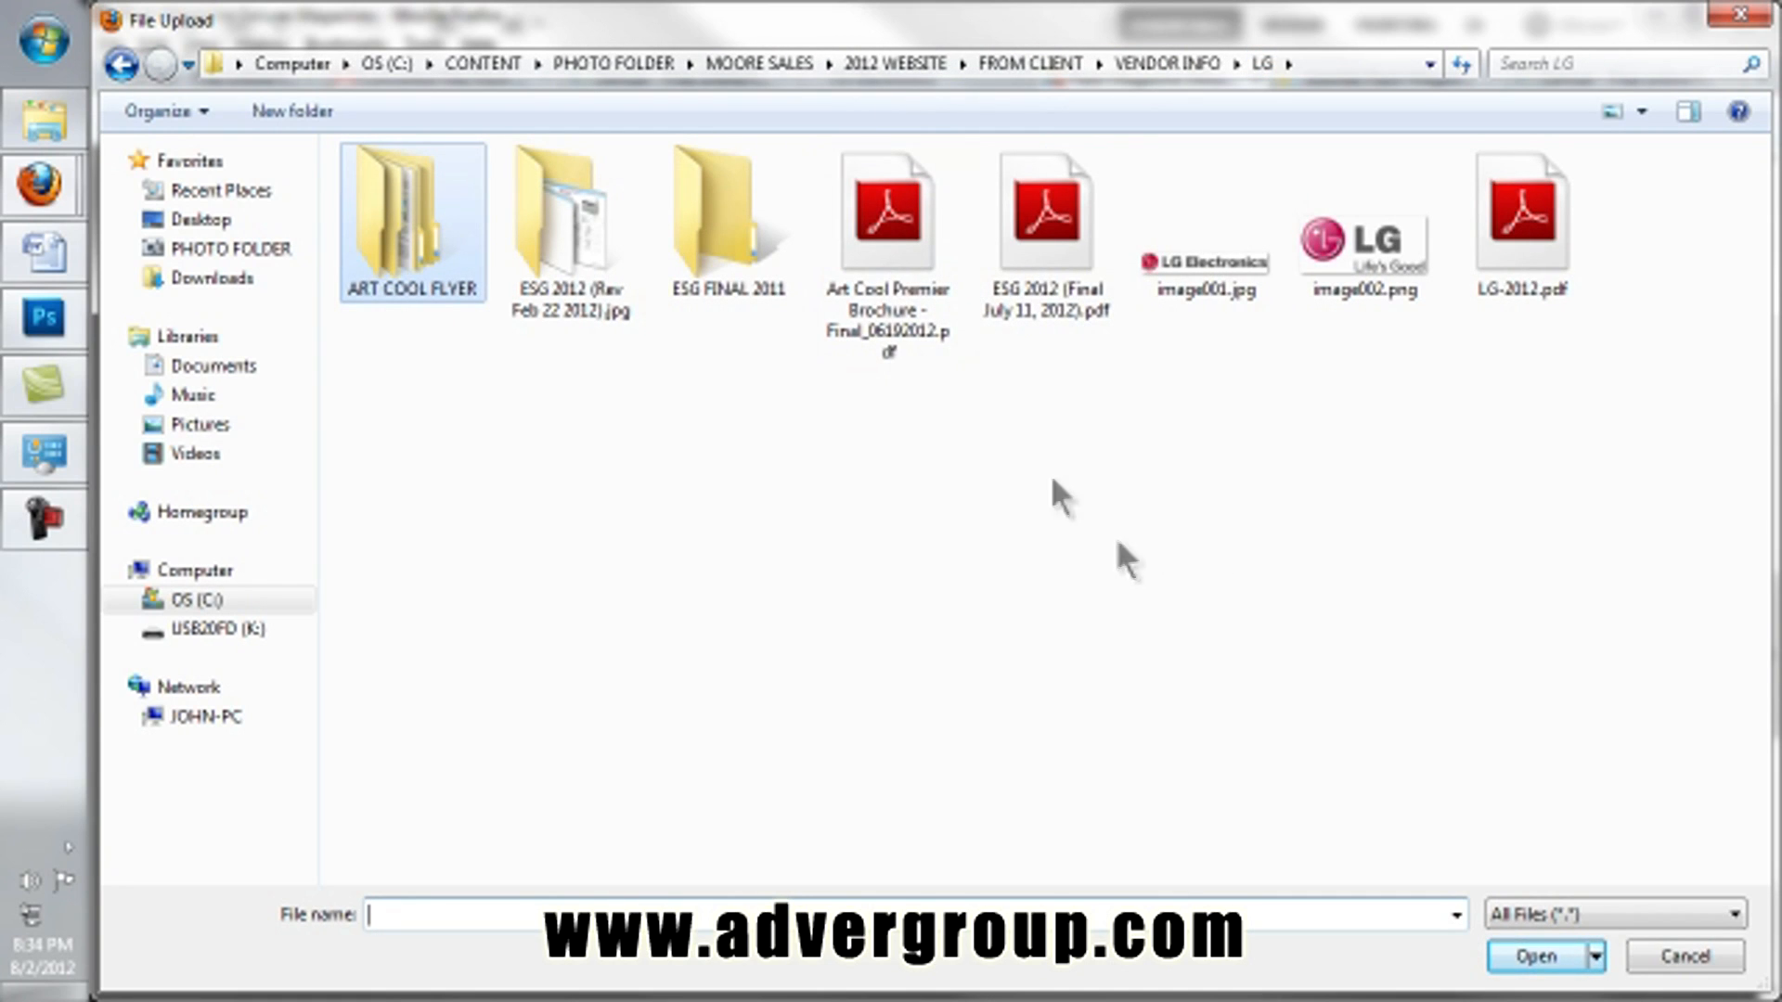
# Step: Rename the Art Cool Premier Brochure PDF in the LG folder as LG-Brochure-Final_06192012.pdf
pyautogui.rightClick(900, 232)
pyautogui.click(1000, 661)
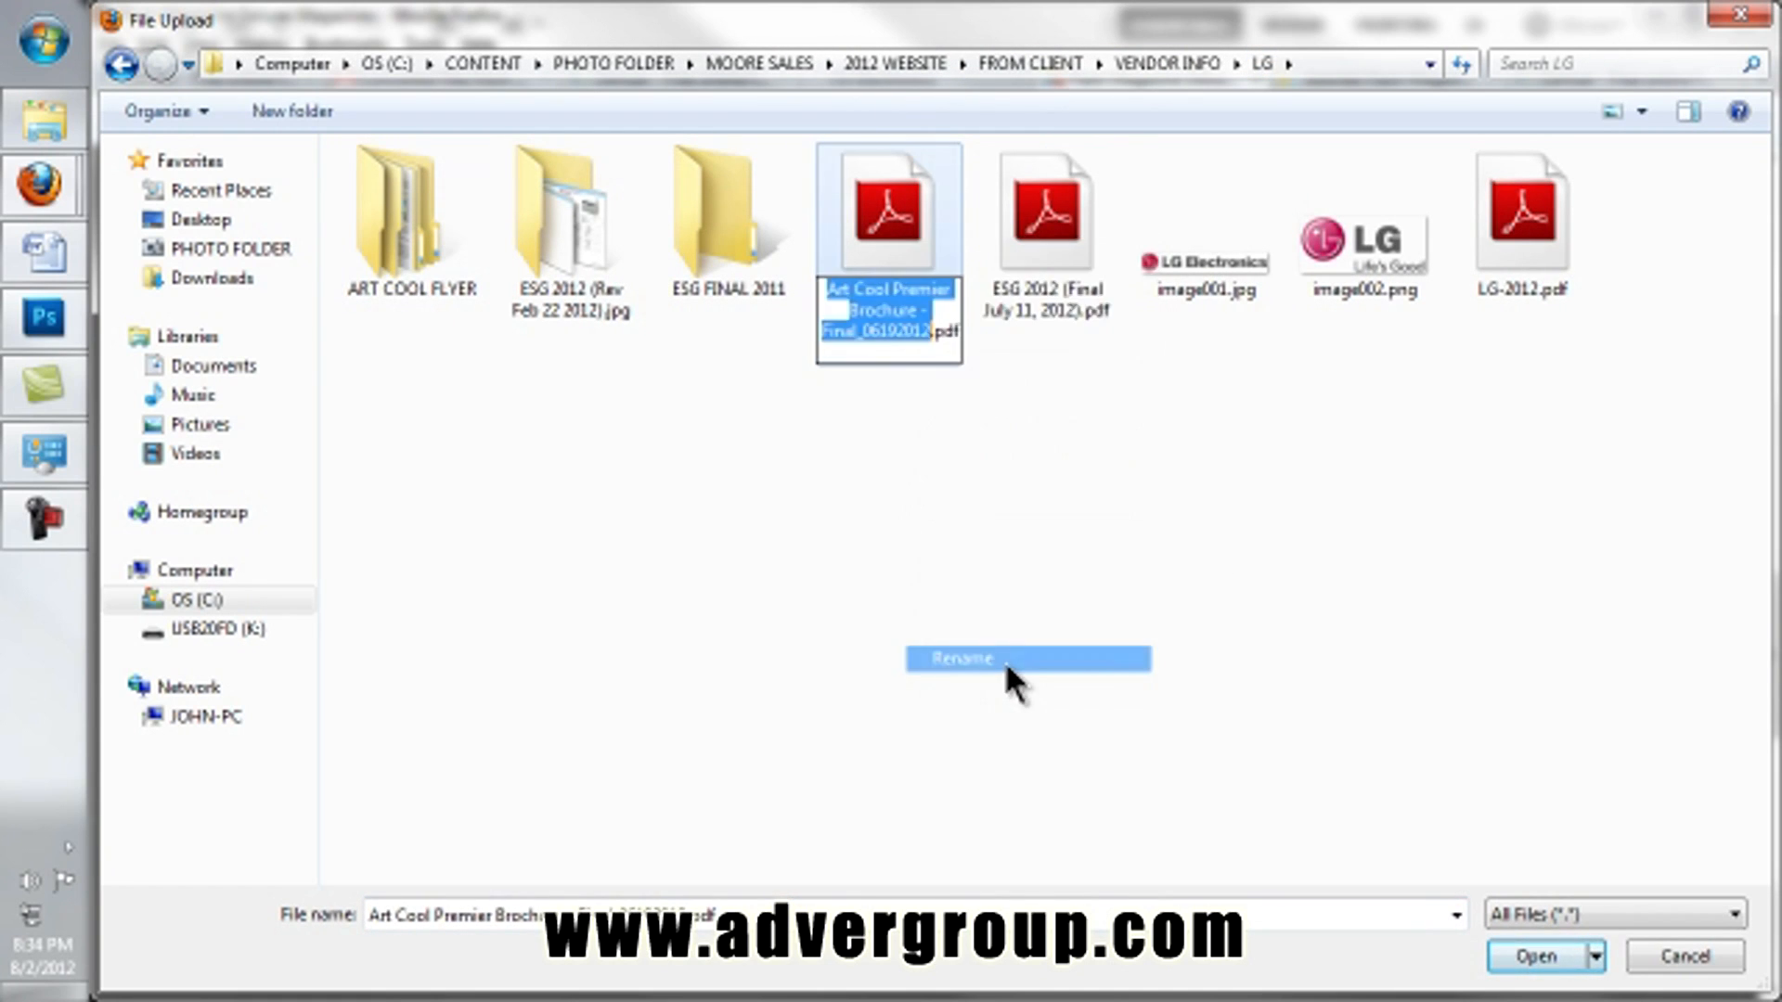
pyautogui.moveTo(951, 289); pyautogui.dragTo(761, 292)
pyautogui.write('LG-')
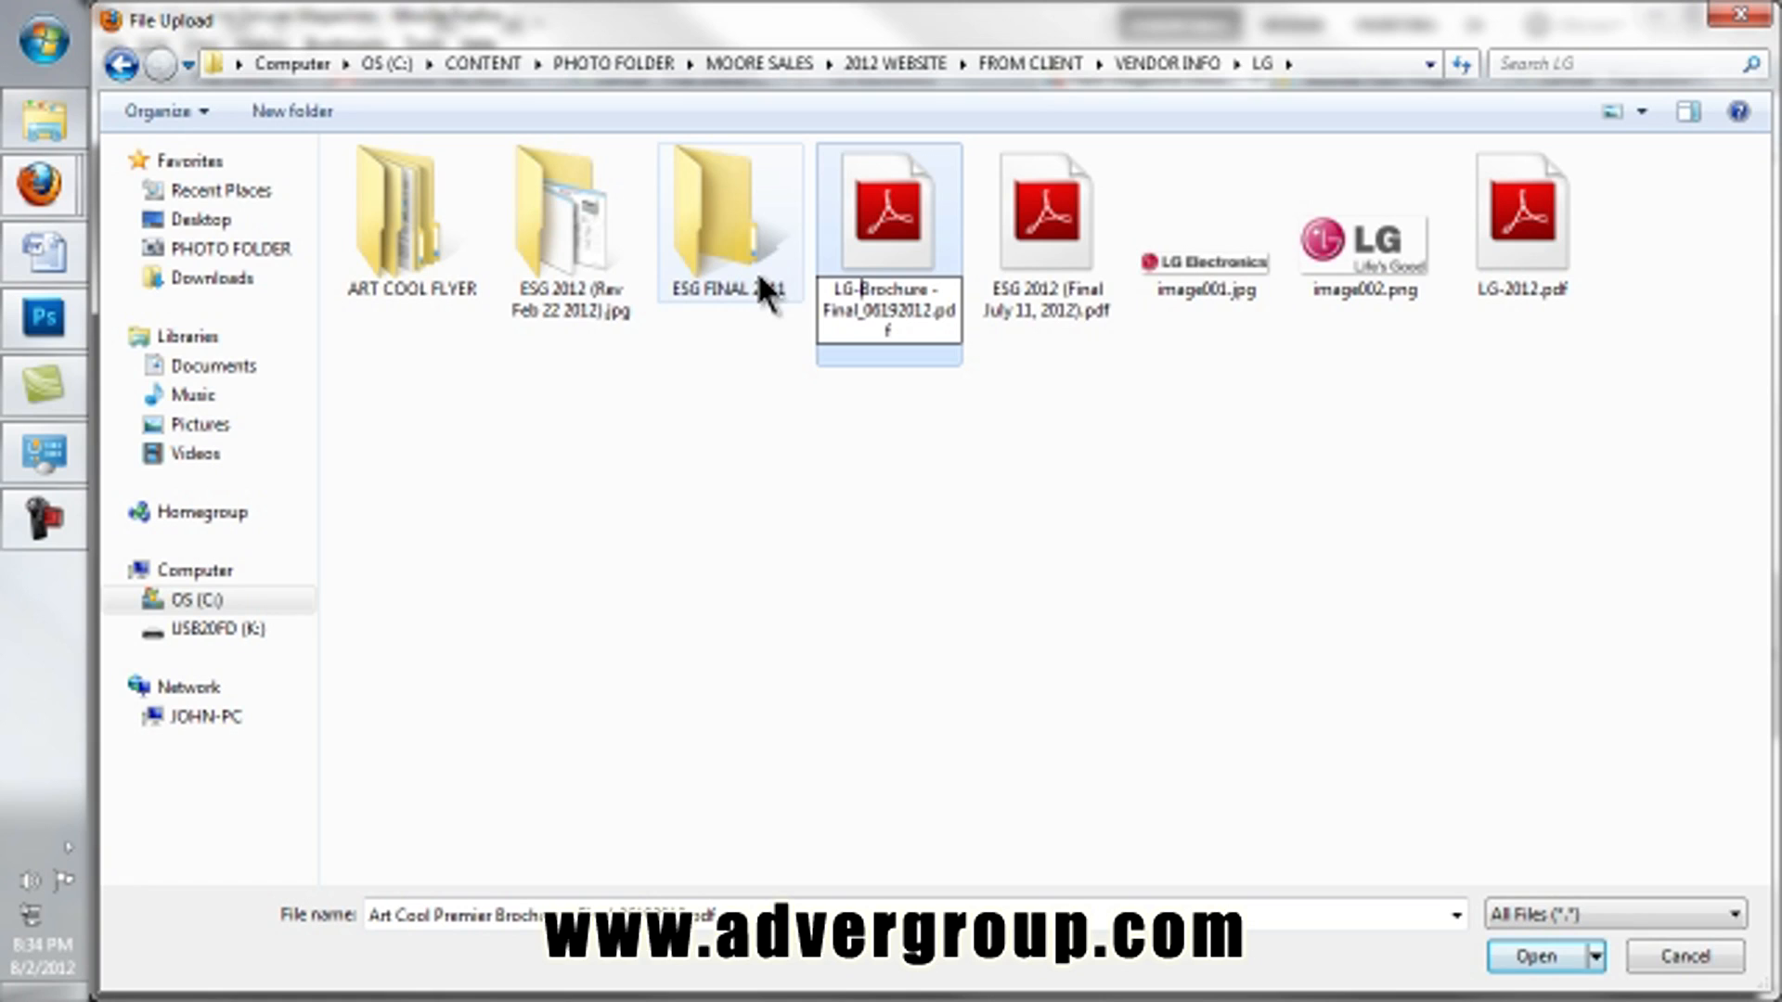
pyautogui.press('BackSpace')
pyautogui.press('BackSpace')
pyautogui.press('BackSpace')
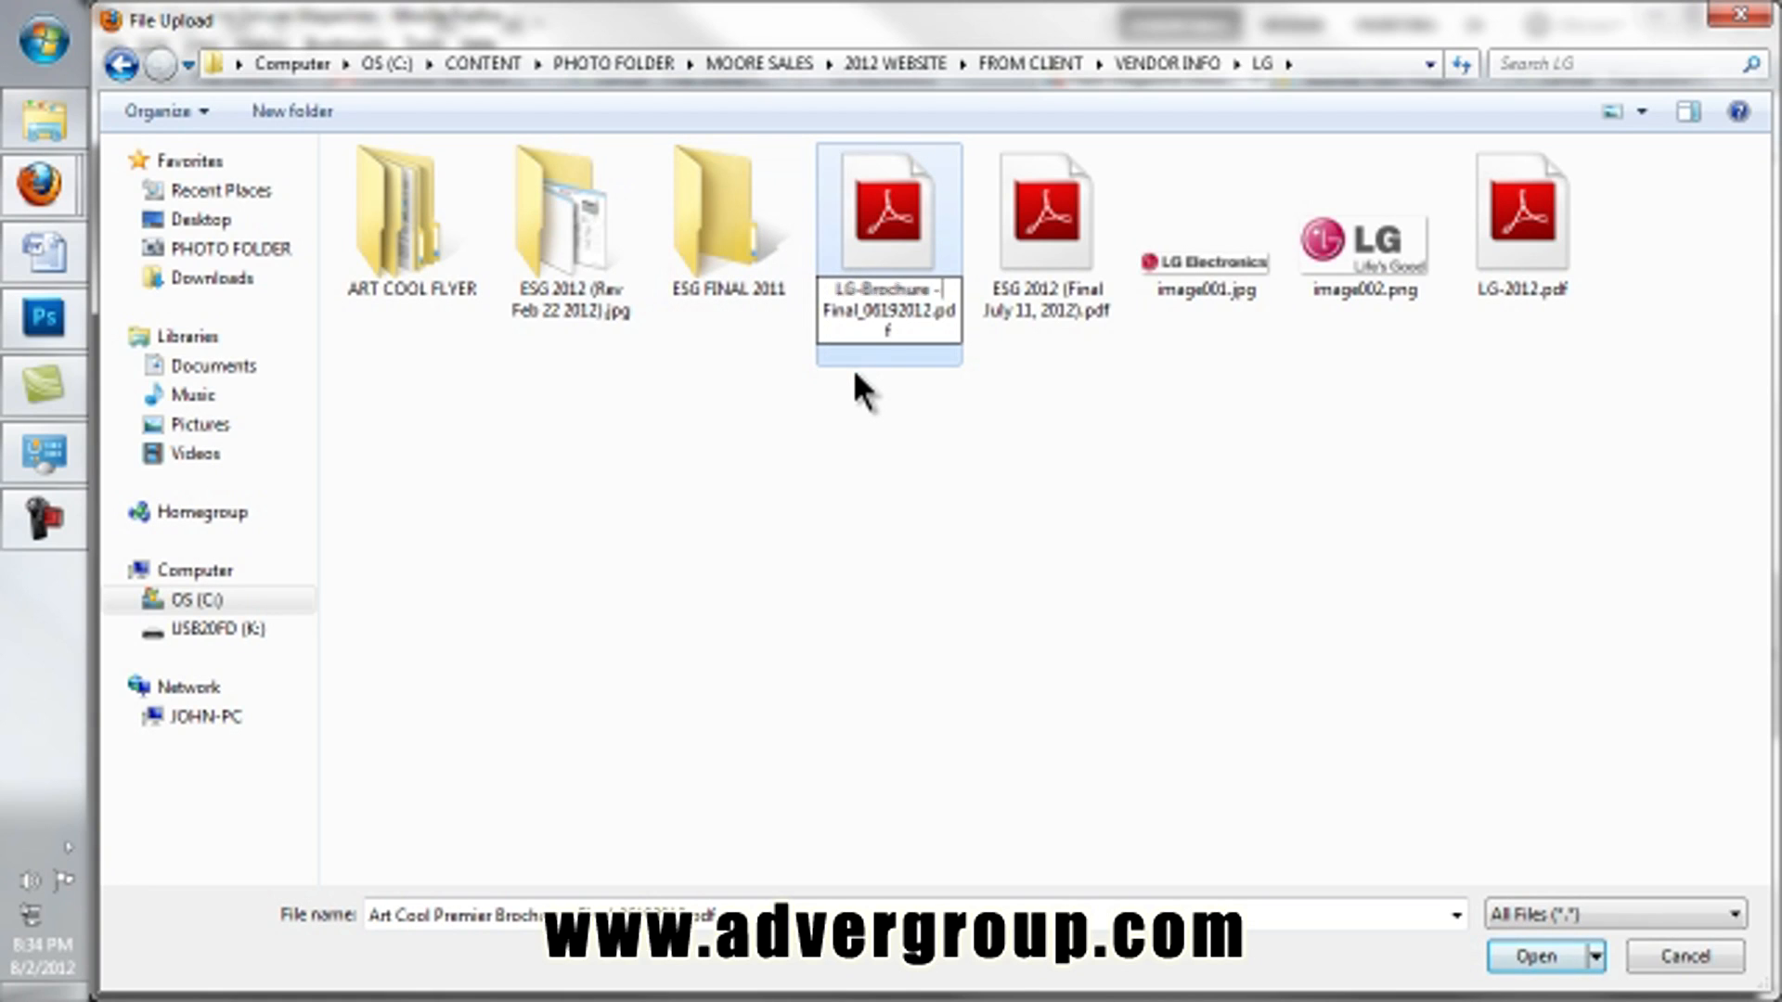
pyautogui.write('-')
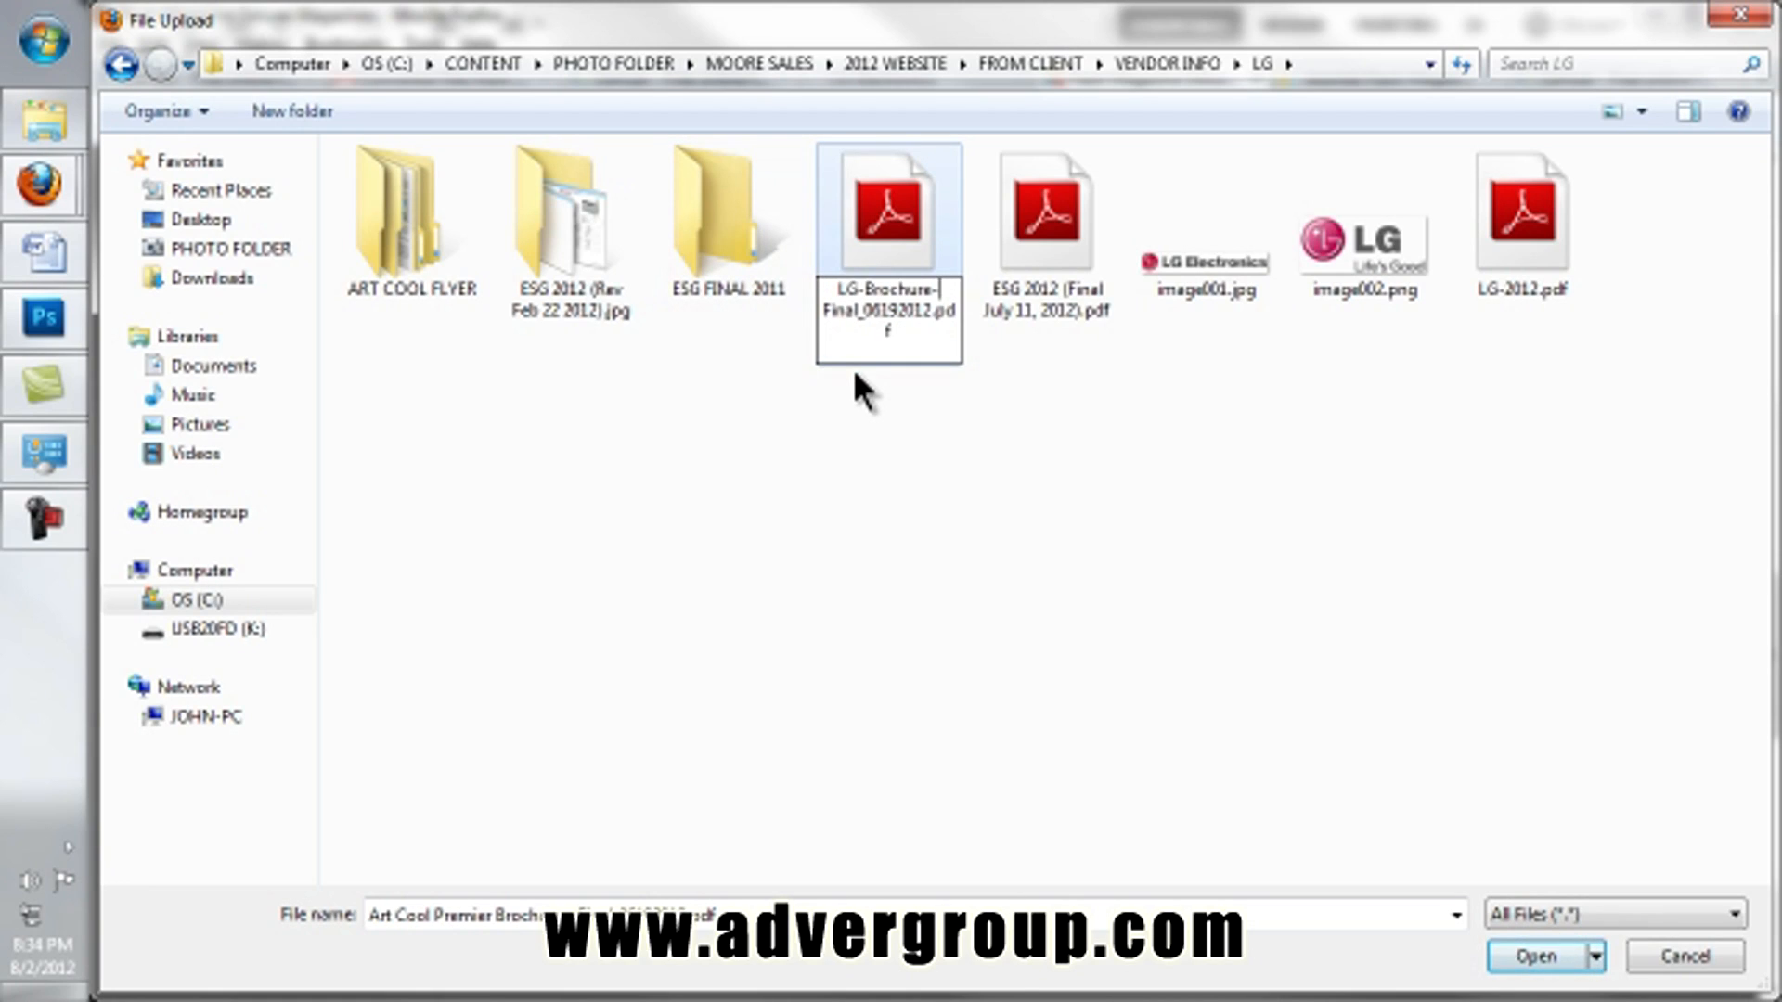
pyautogui.click(1002, 455)
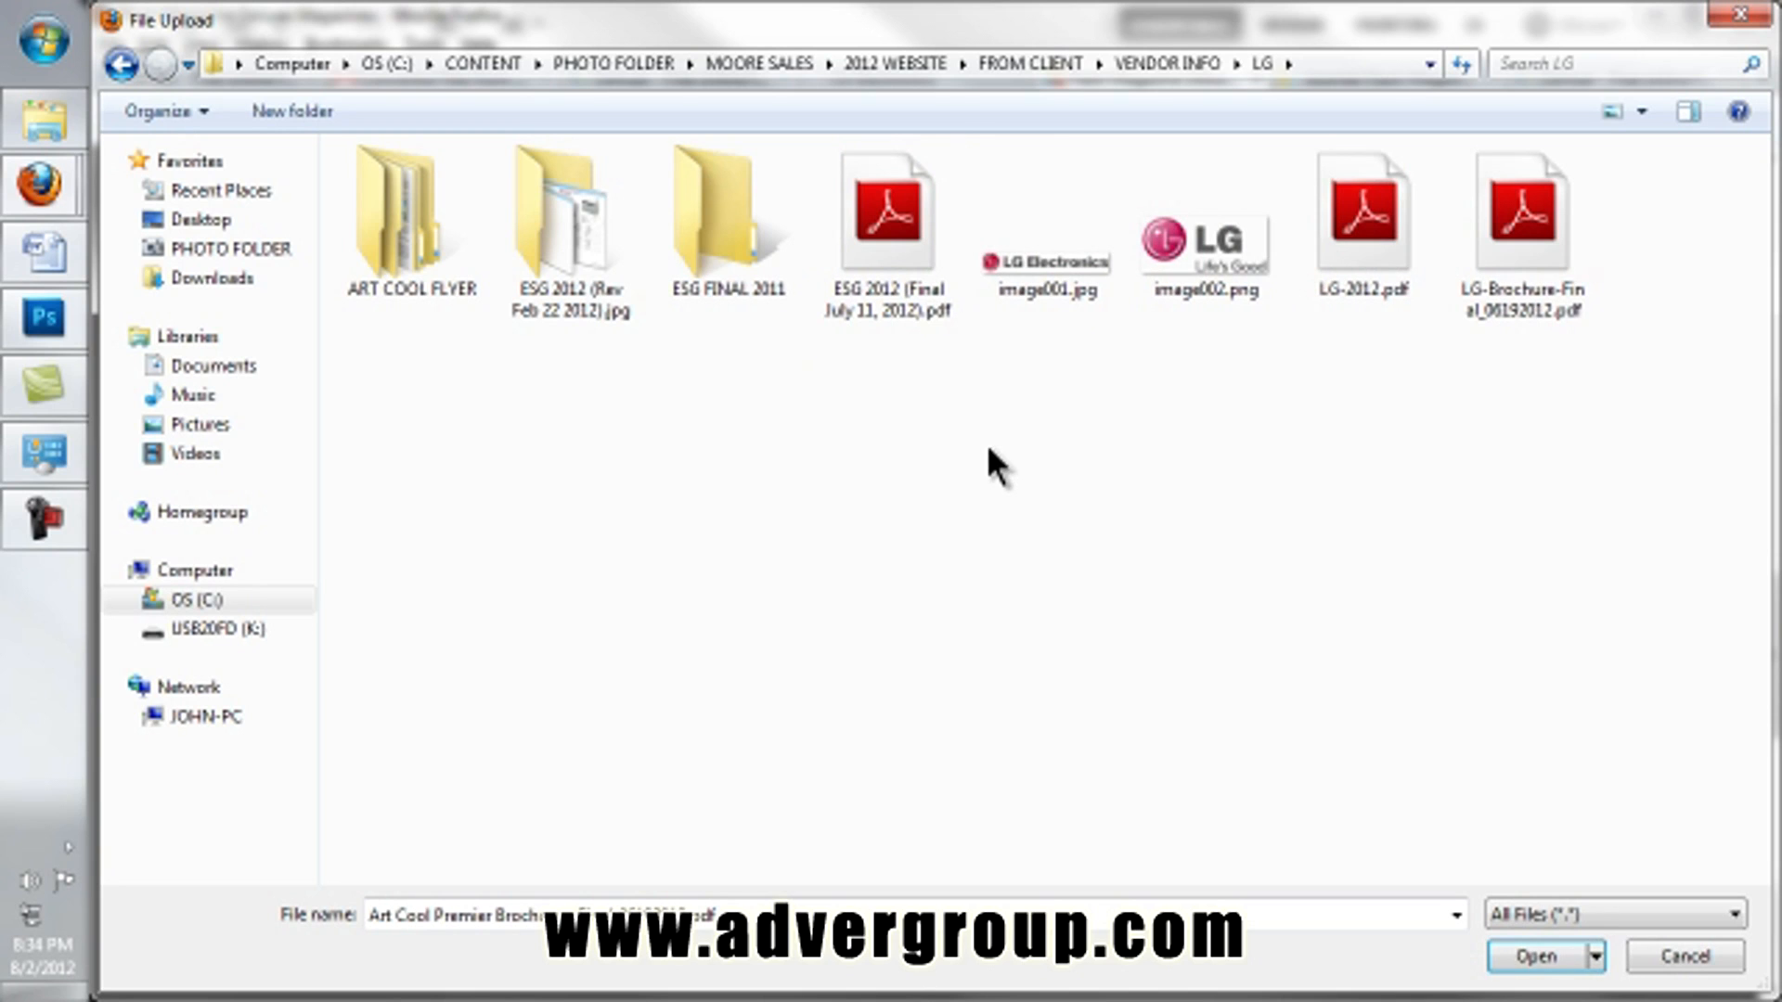
# Step: Upload LG-Brochure-Final_06192012.pdf to the magazine component
pyautogui.doubleClick(1526, 218)
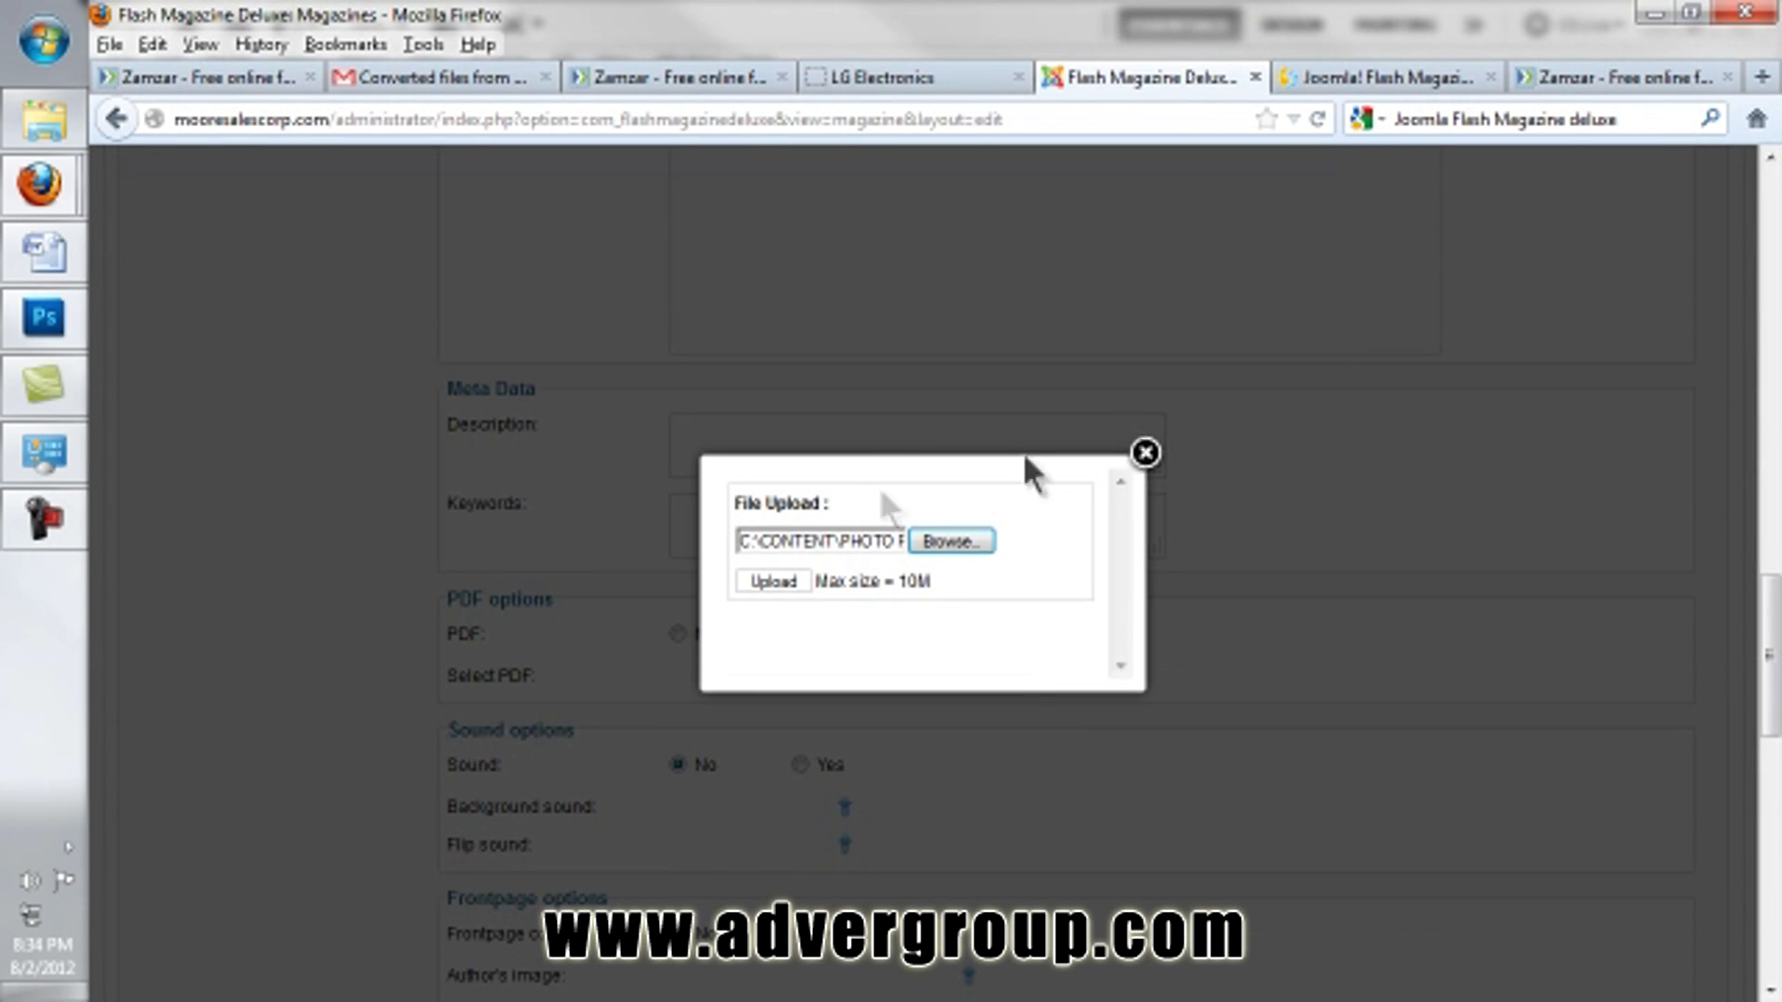
pyautogui.click(761, 598)
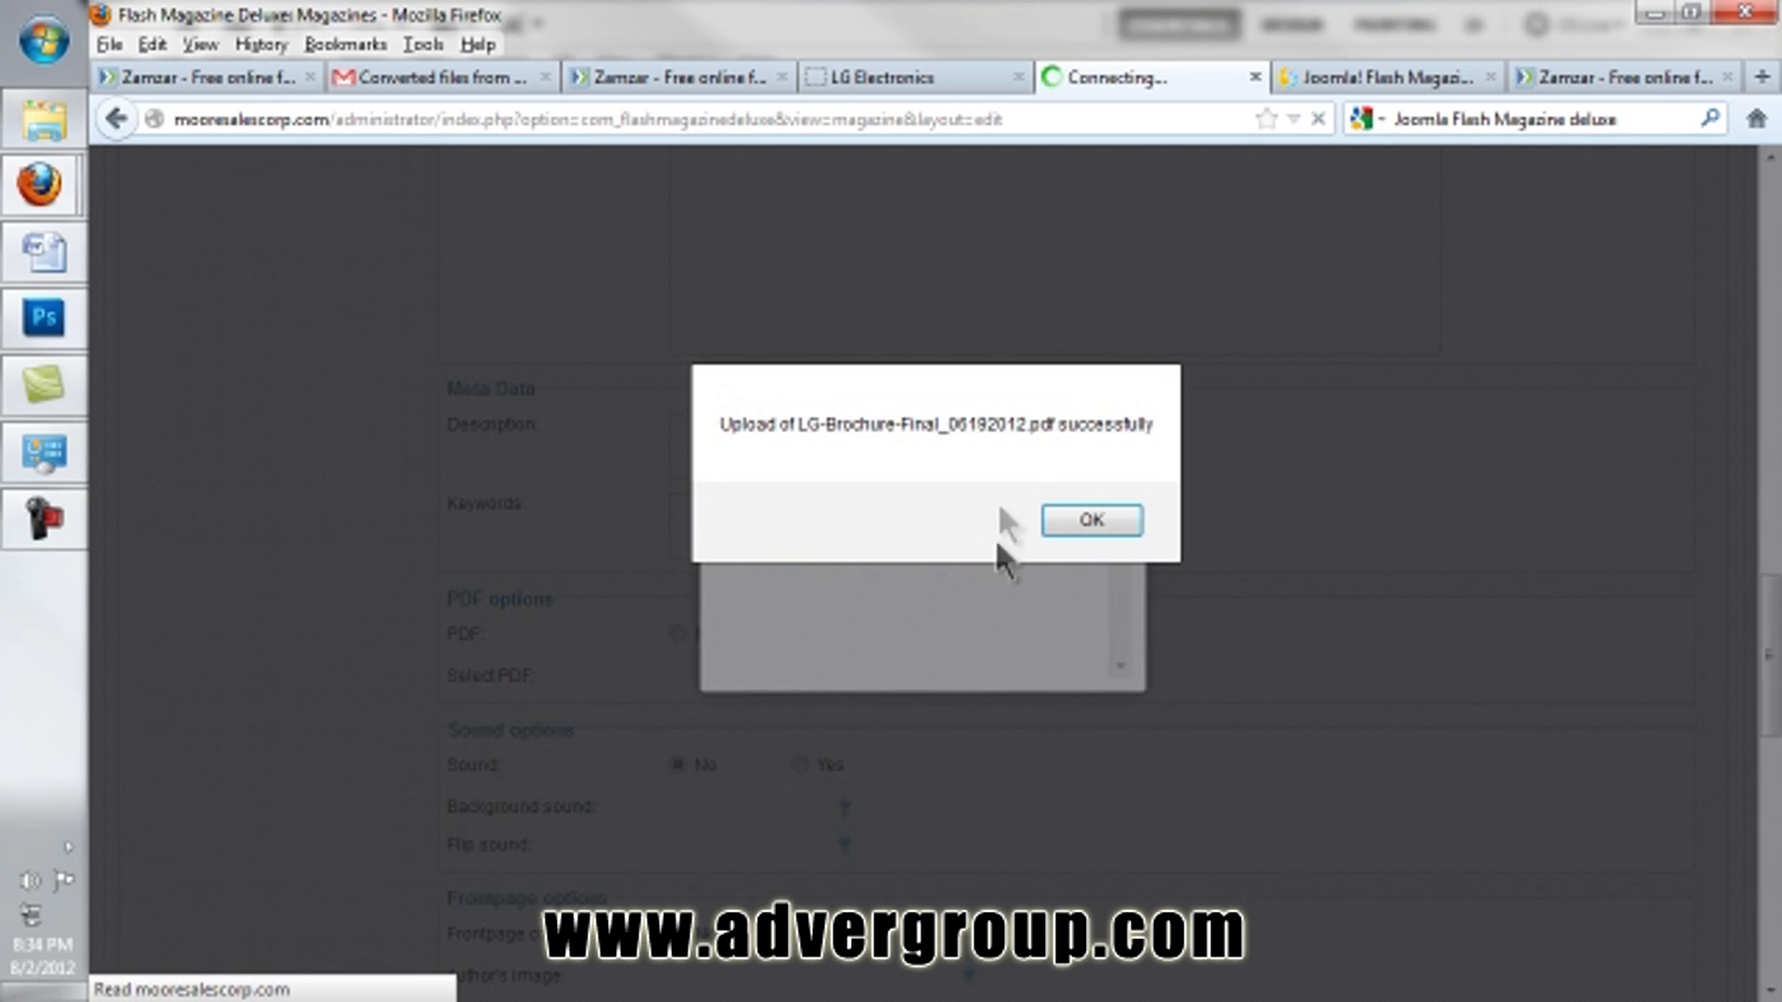
pyautogui.click(1093, 521)
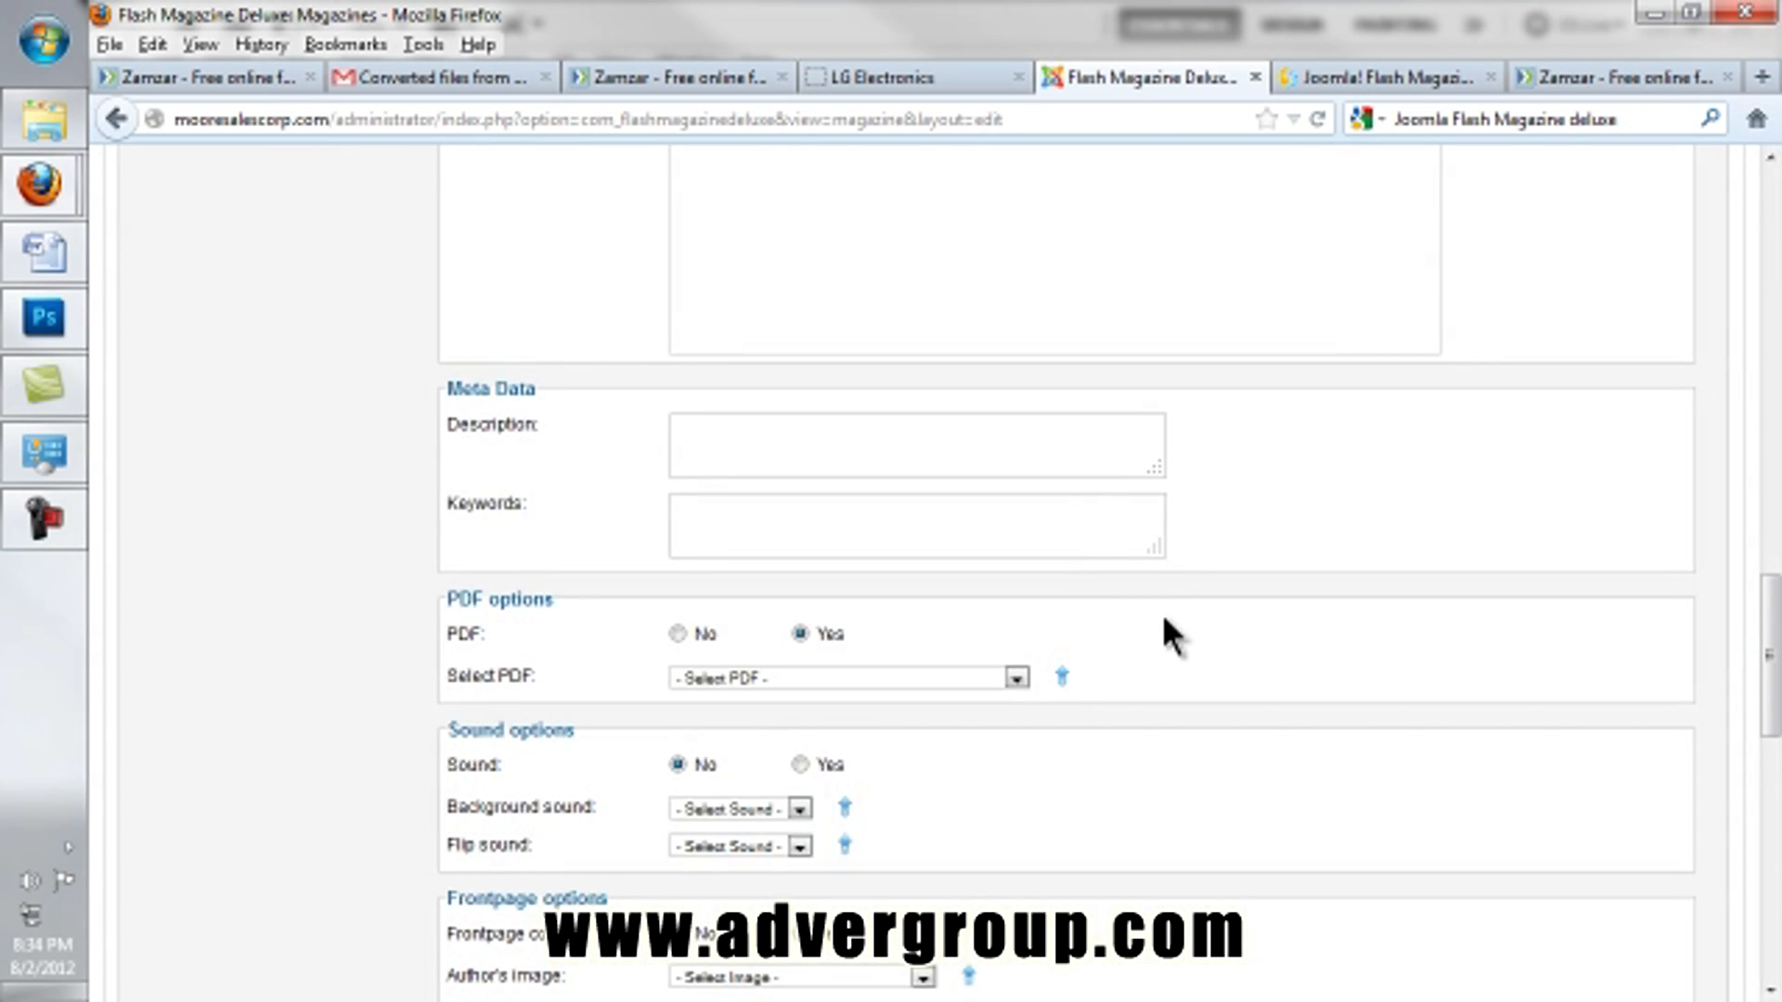
# Step: Choose LG-Brochure-Final_06192012.pdf as the magazine's downloadable PDF
pyautogui.click(1015, 677)
pyautogui.moveTo(1015, 464); pyautogui.dragTo(1017, 631)
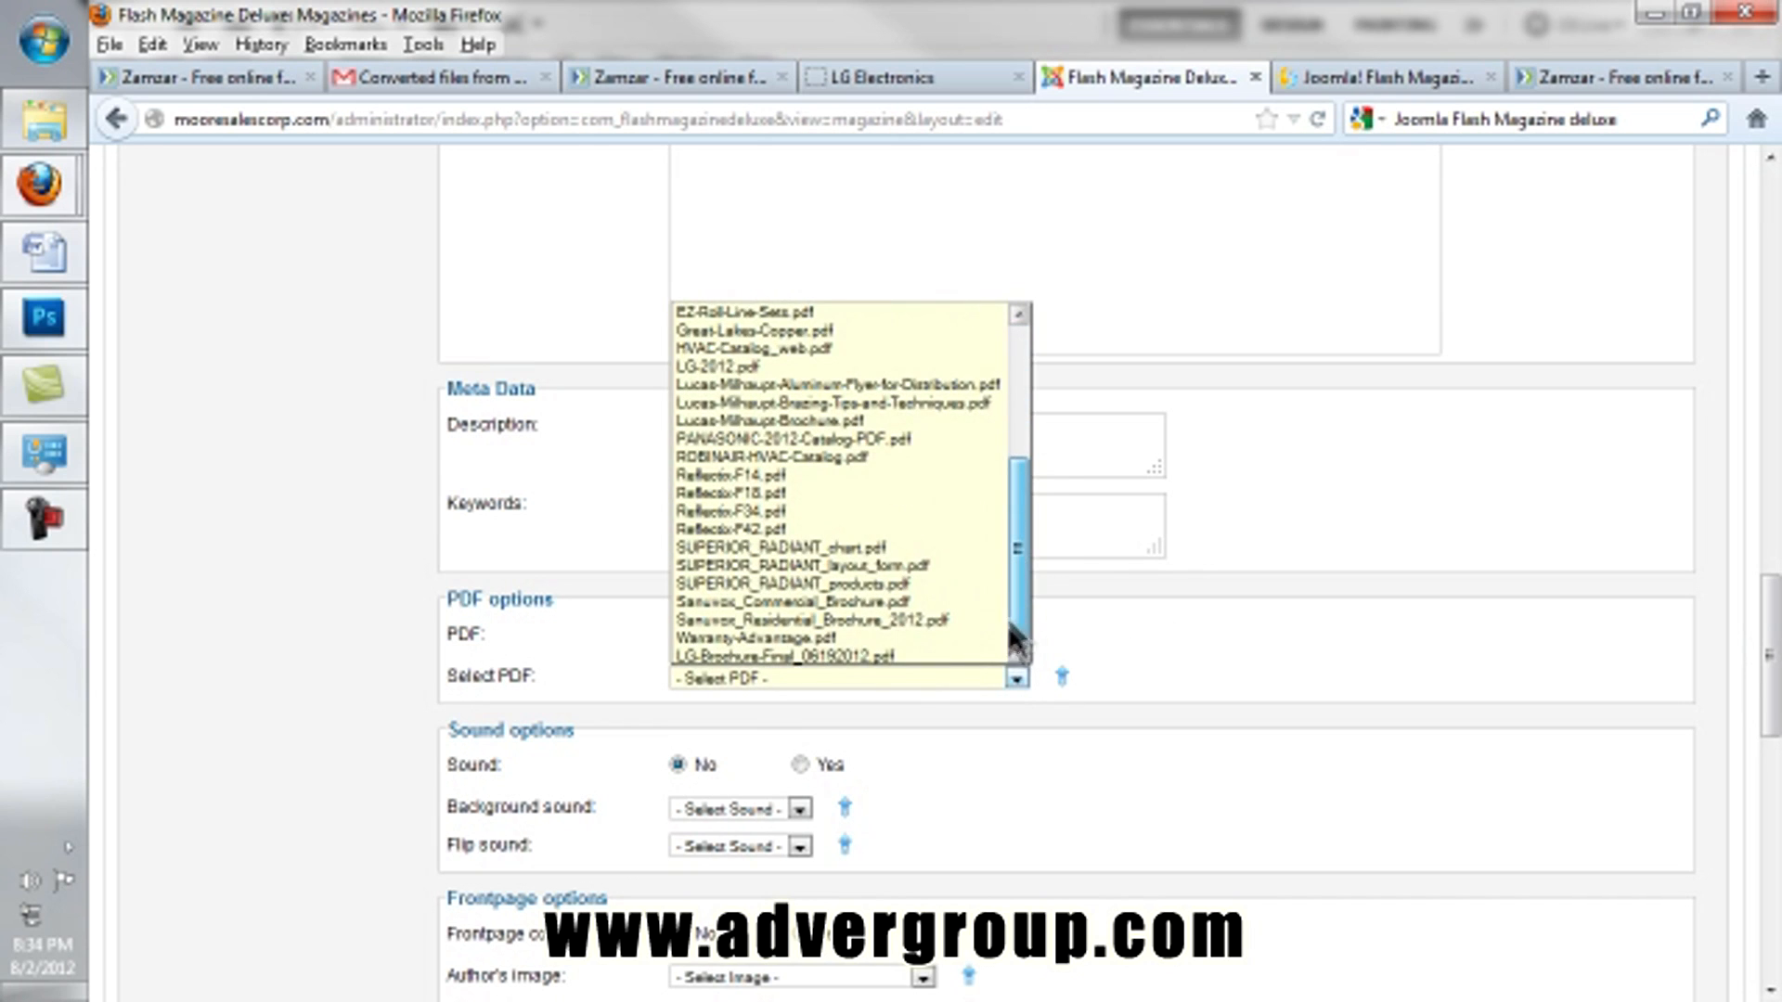
pyautogui.click(971, 652)
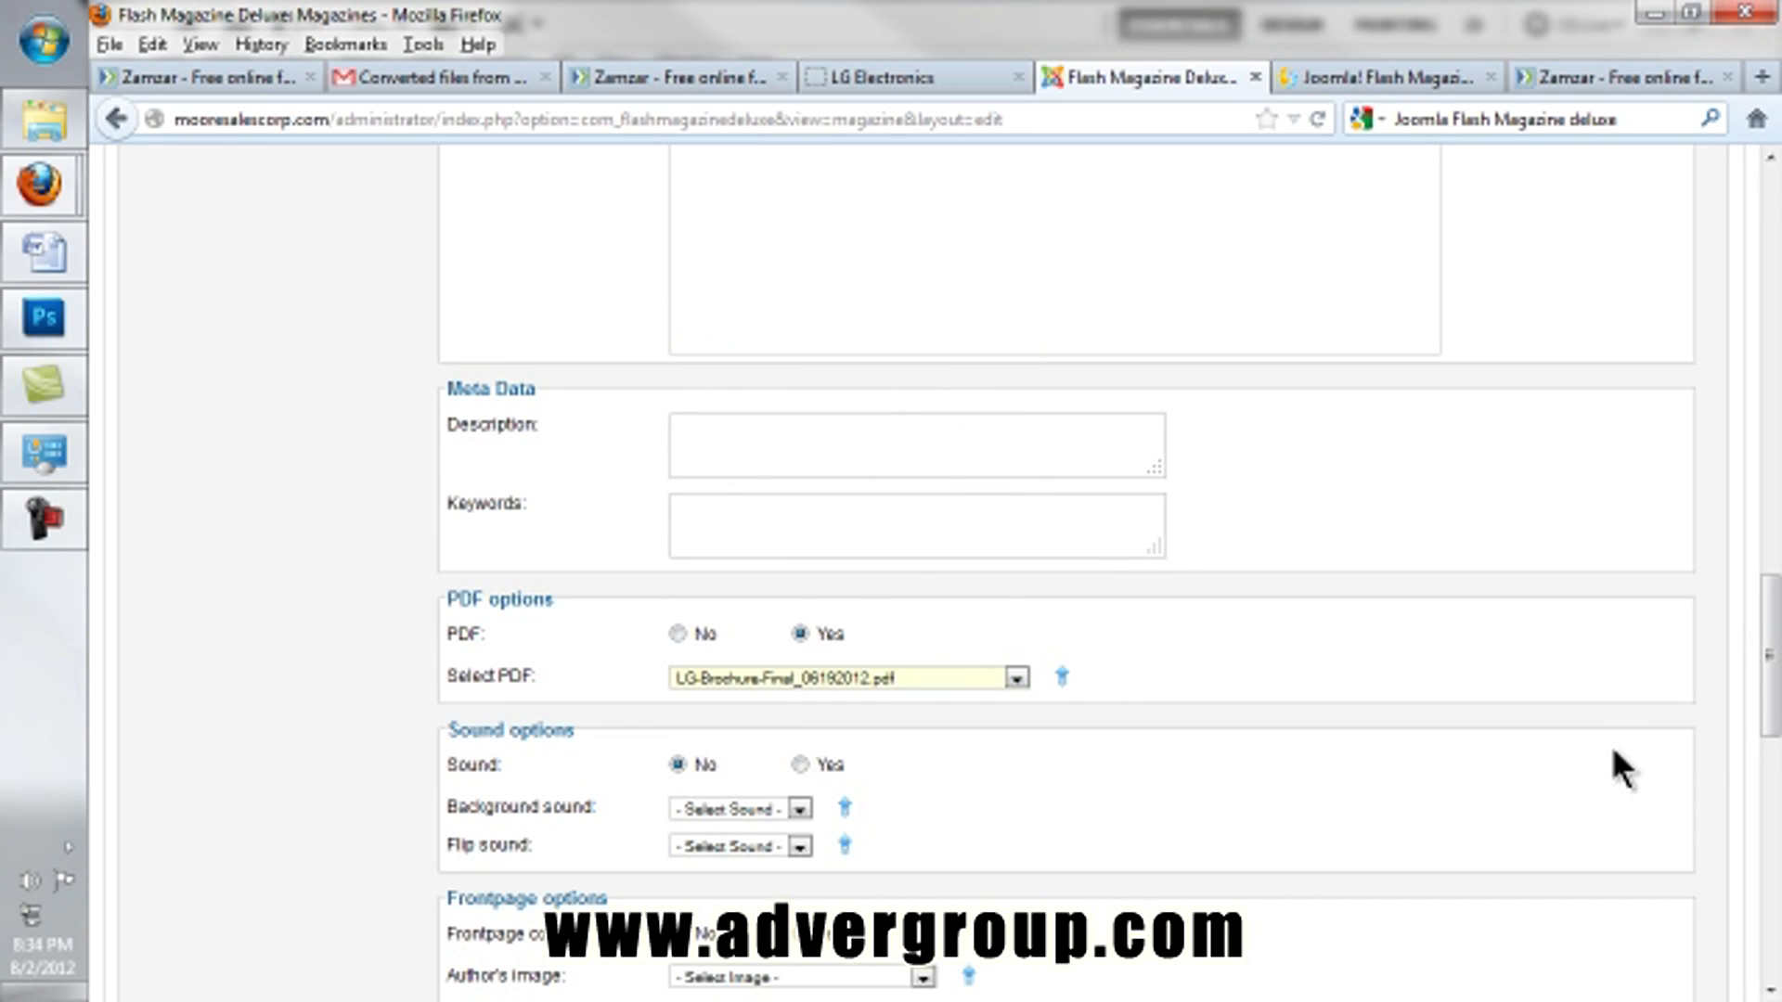
# Step: Save the LG Flyer 2012 magazine and close its edit form
pyautogui.moveTo(1767, 705); pyautogui.dragTo(1719, 258)
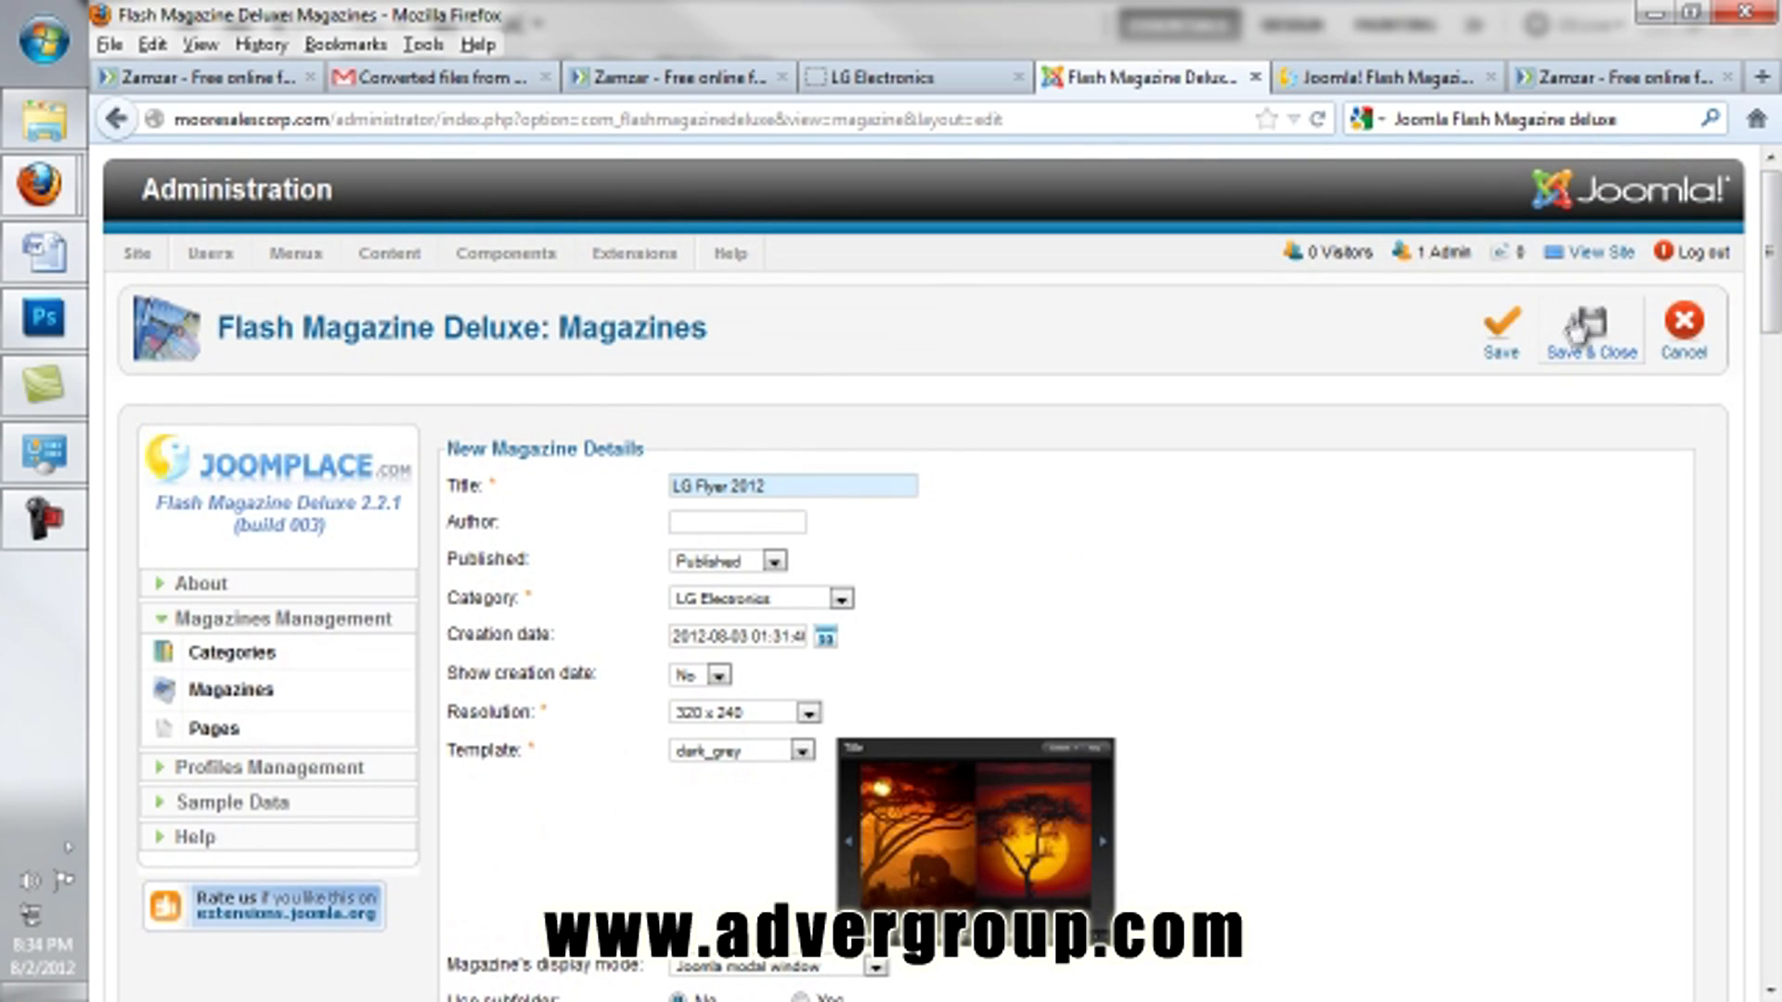
pyautogui.click(1511, 355)
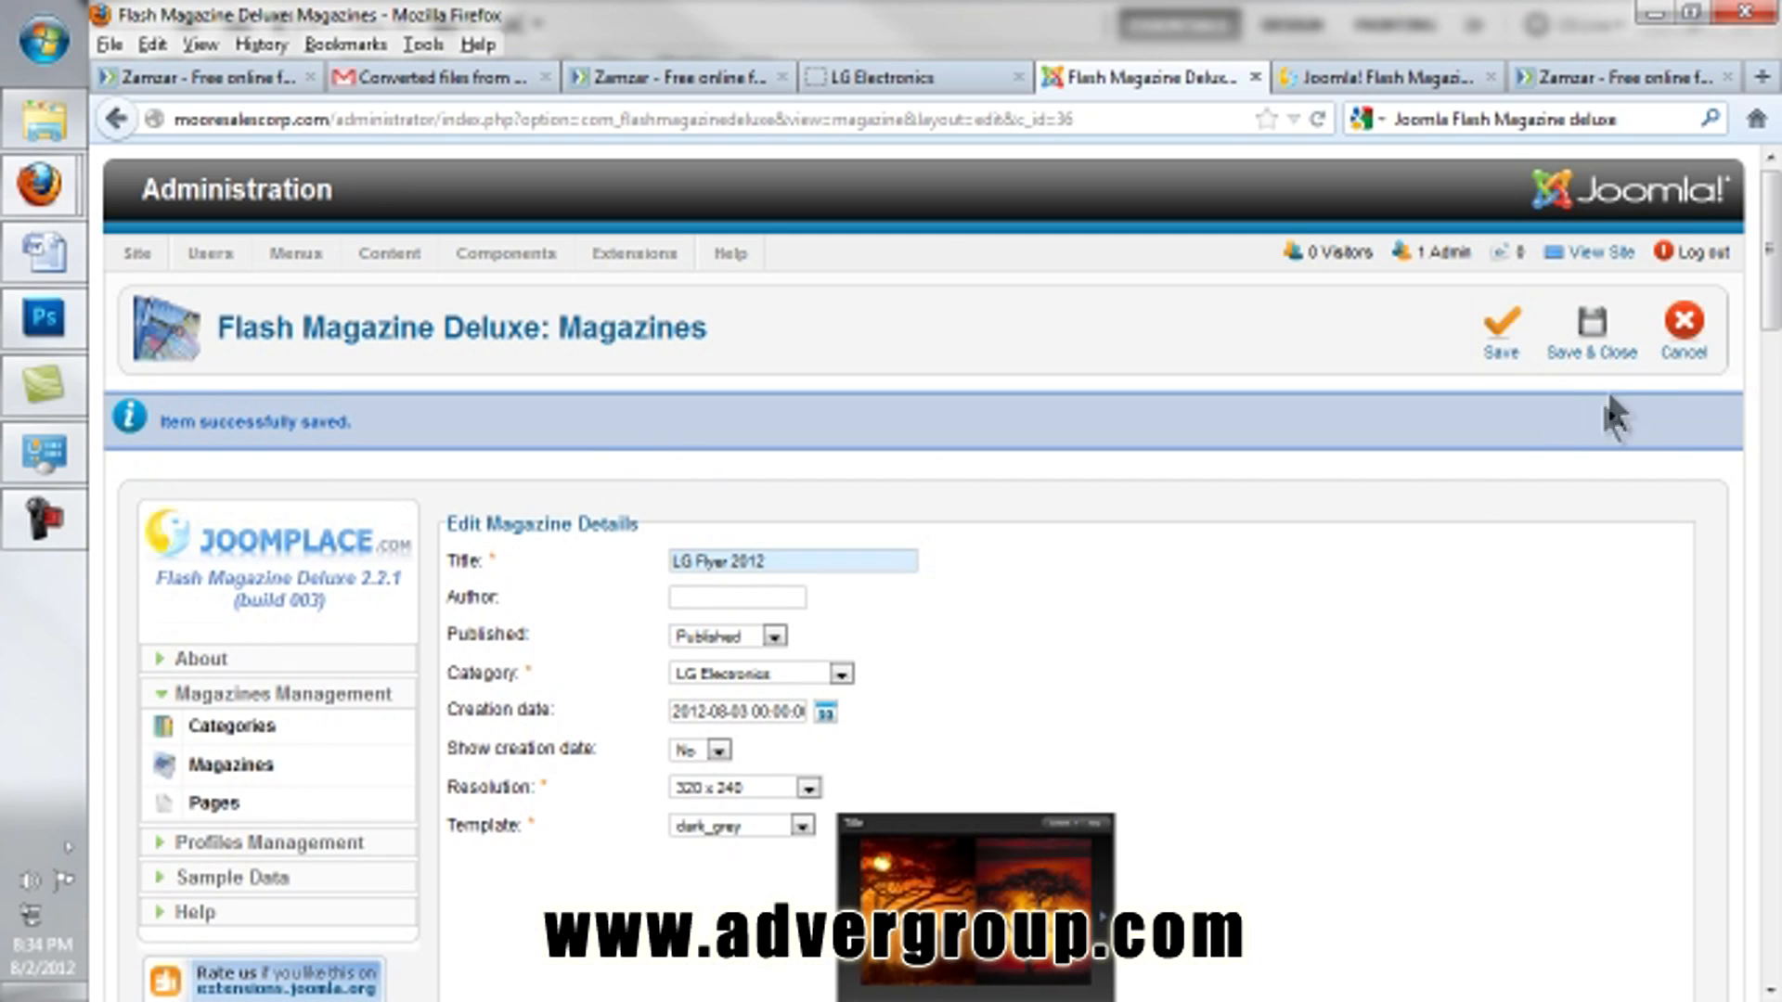
pyautogui.click(1588, 345)
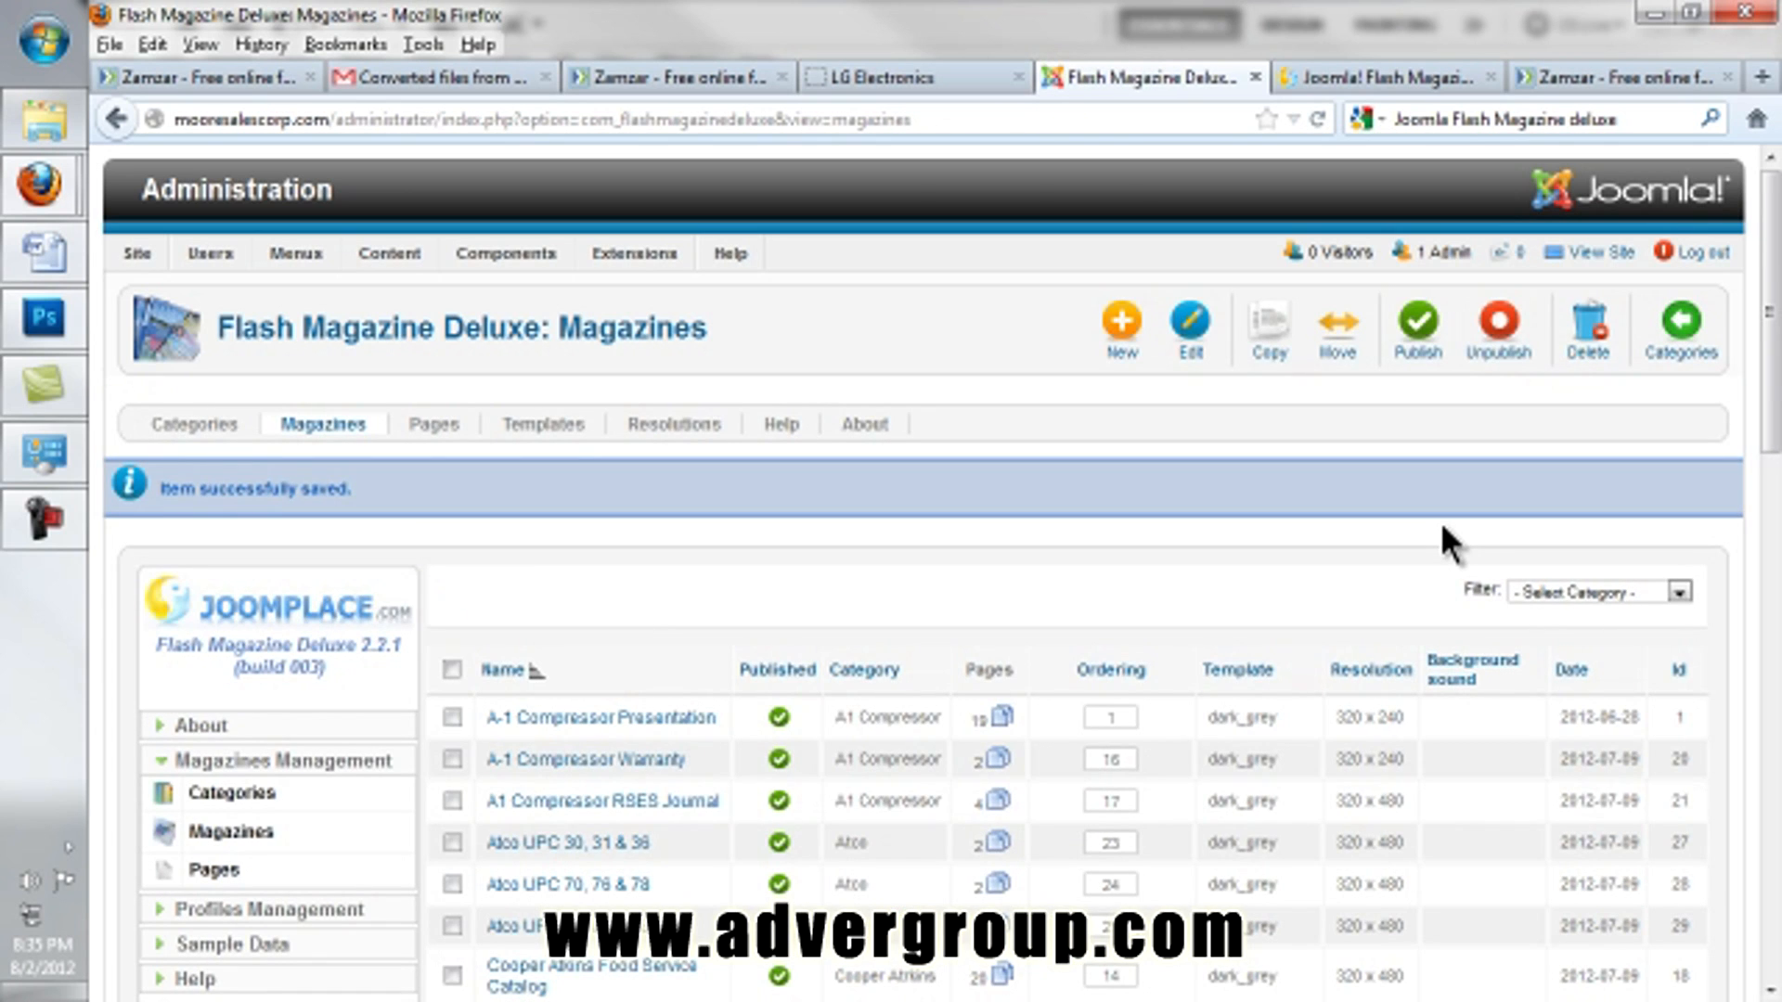
# Step: Look through the magazines list and open the component's Pages management
pyautogui.scroll(-3, 1440, 521)
pyautogui.scroll(-3, 1446, 539)
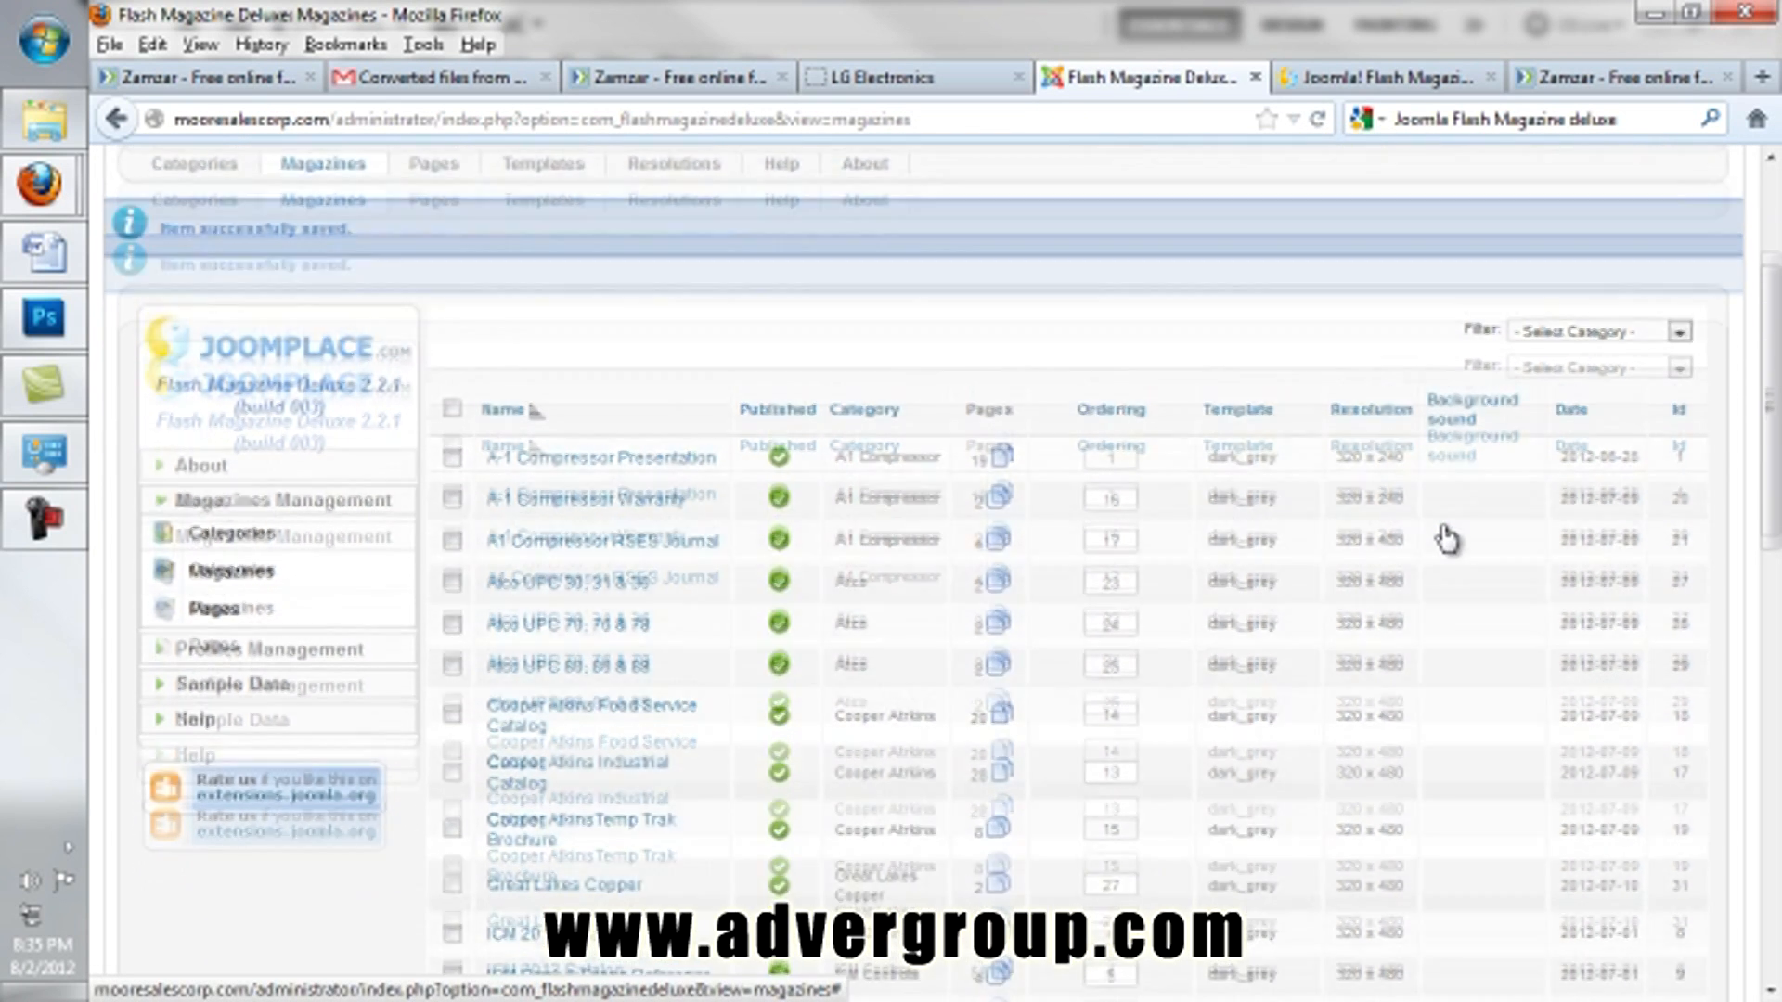
pyautogui.scroll(-2, 1507, 546)
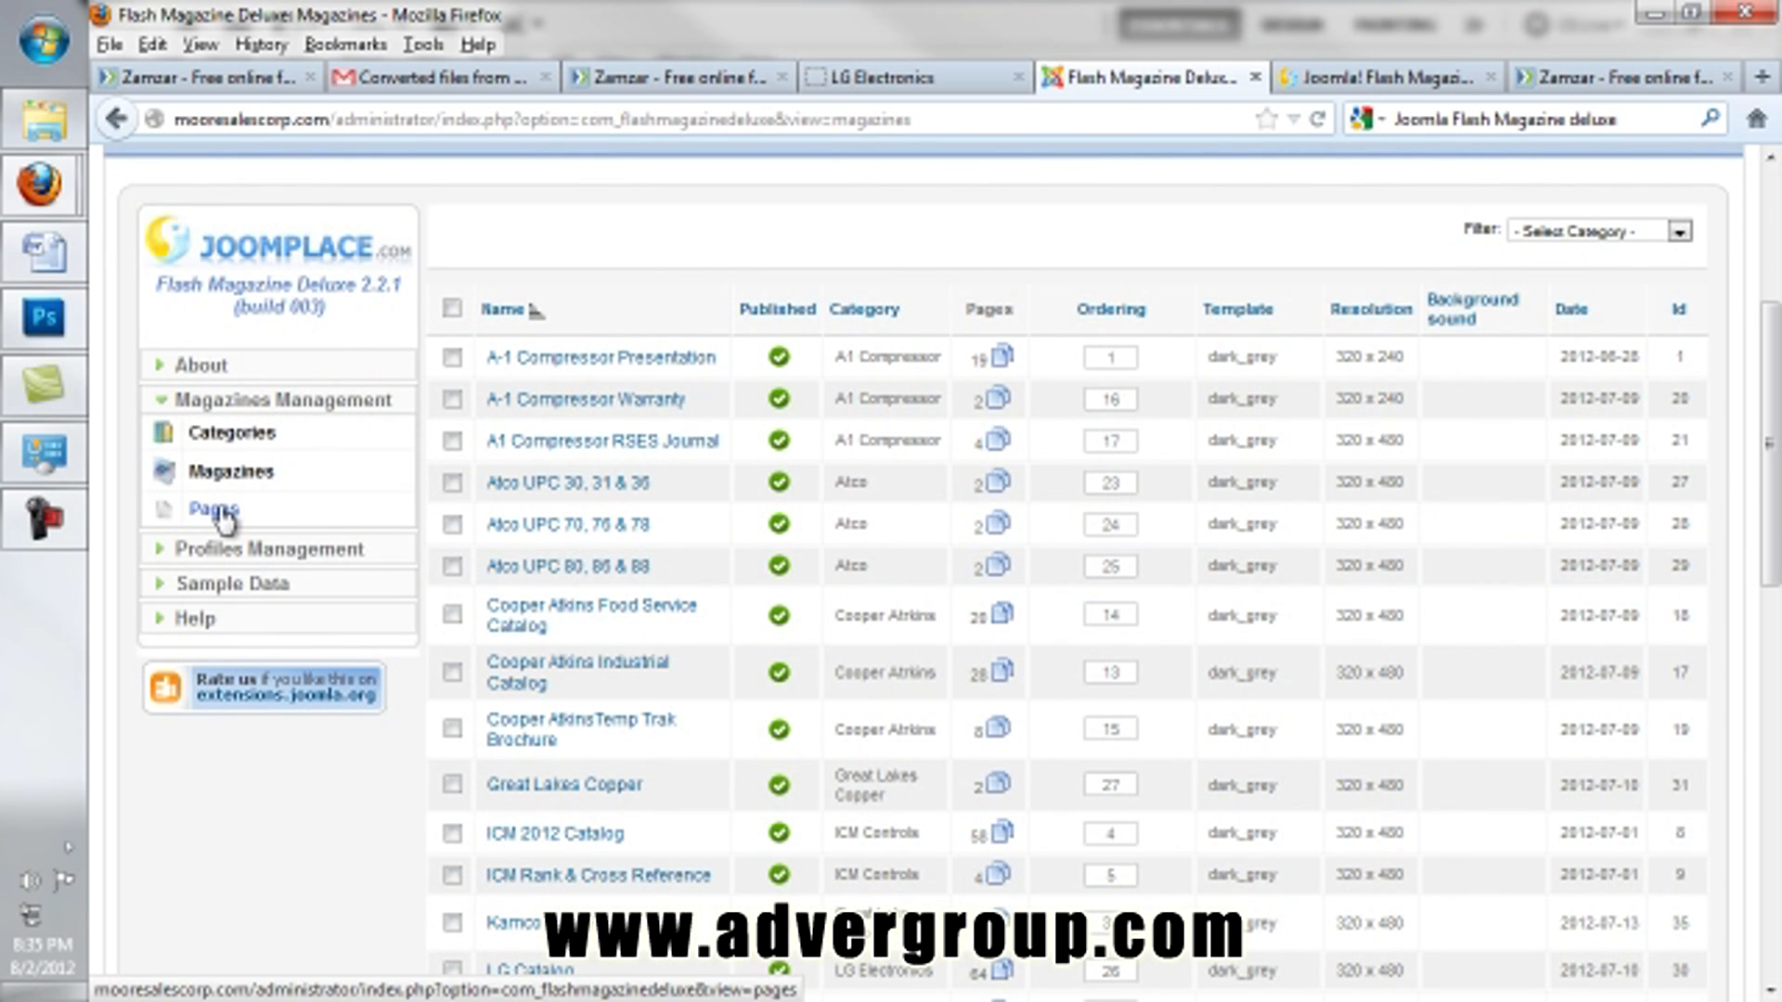
pyautogui.click(214, 510)
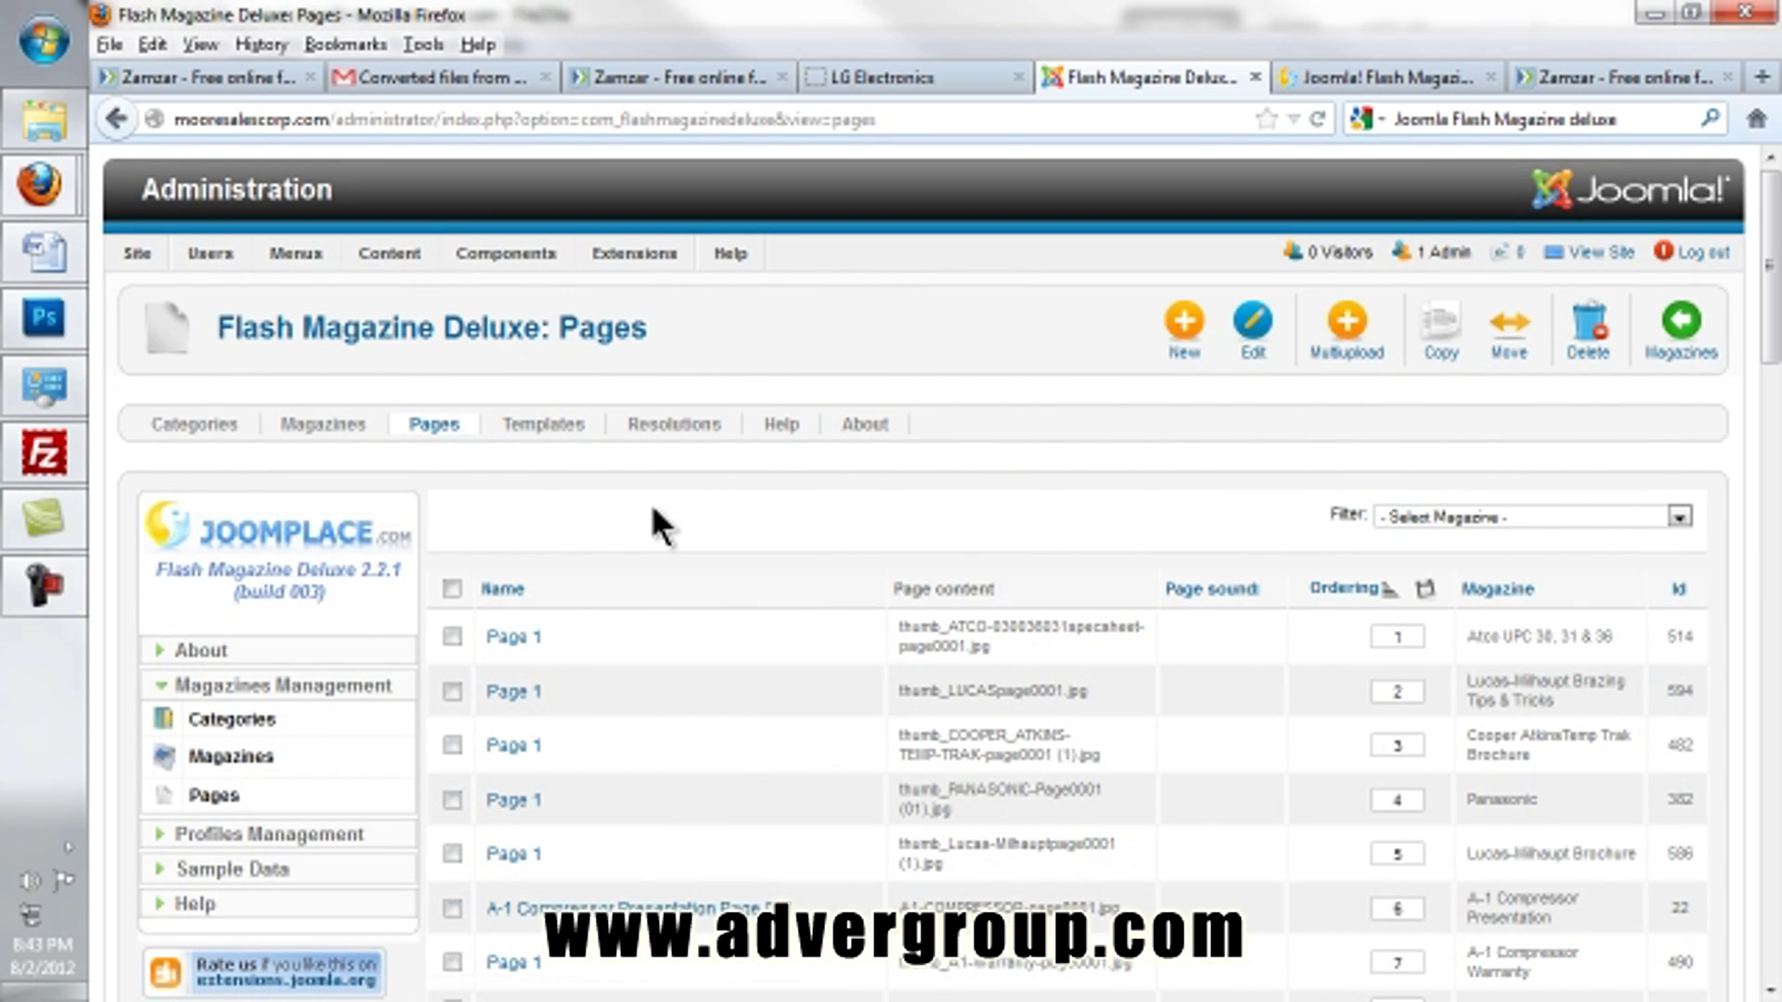
pyautogui.click(1195, 369)
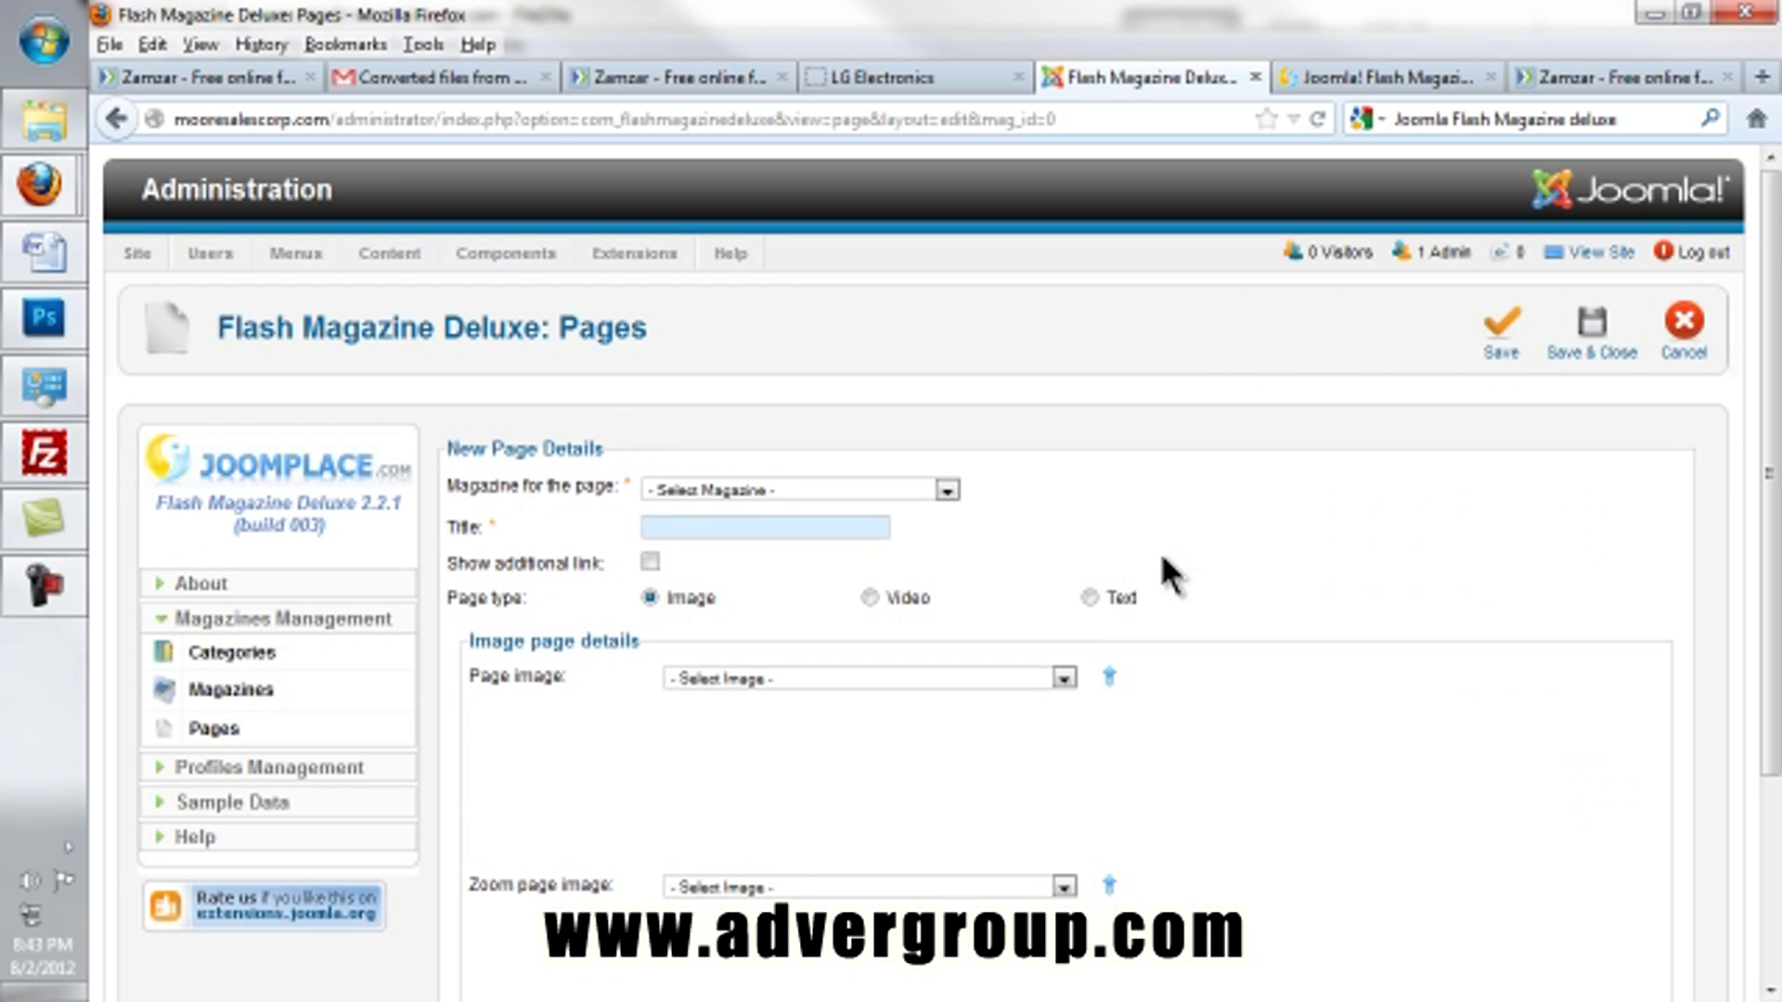
pyautogui.click(945, 490)
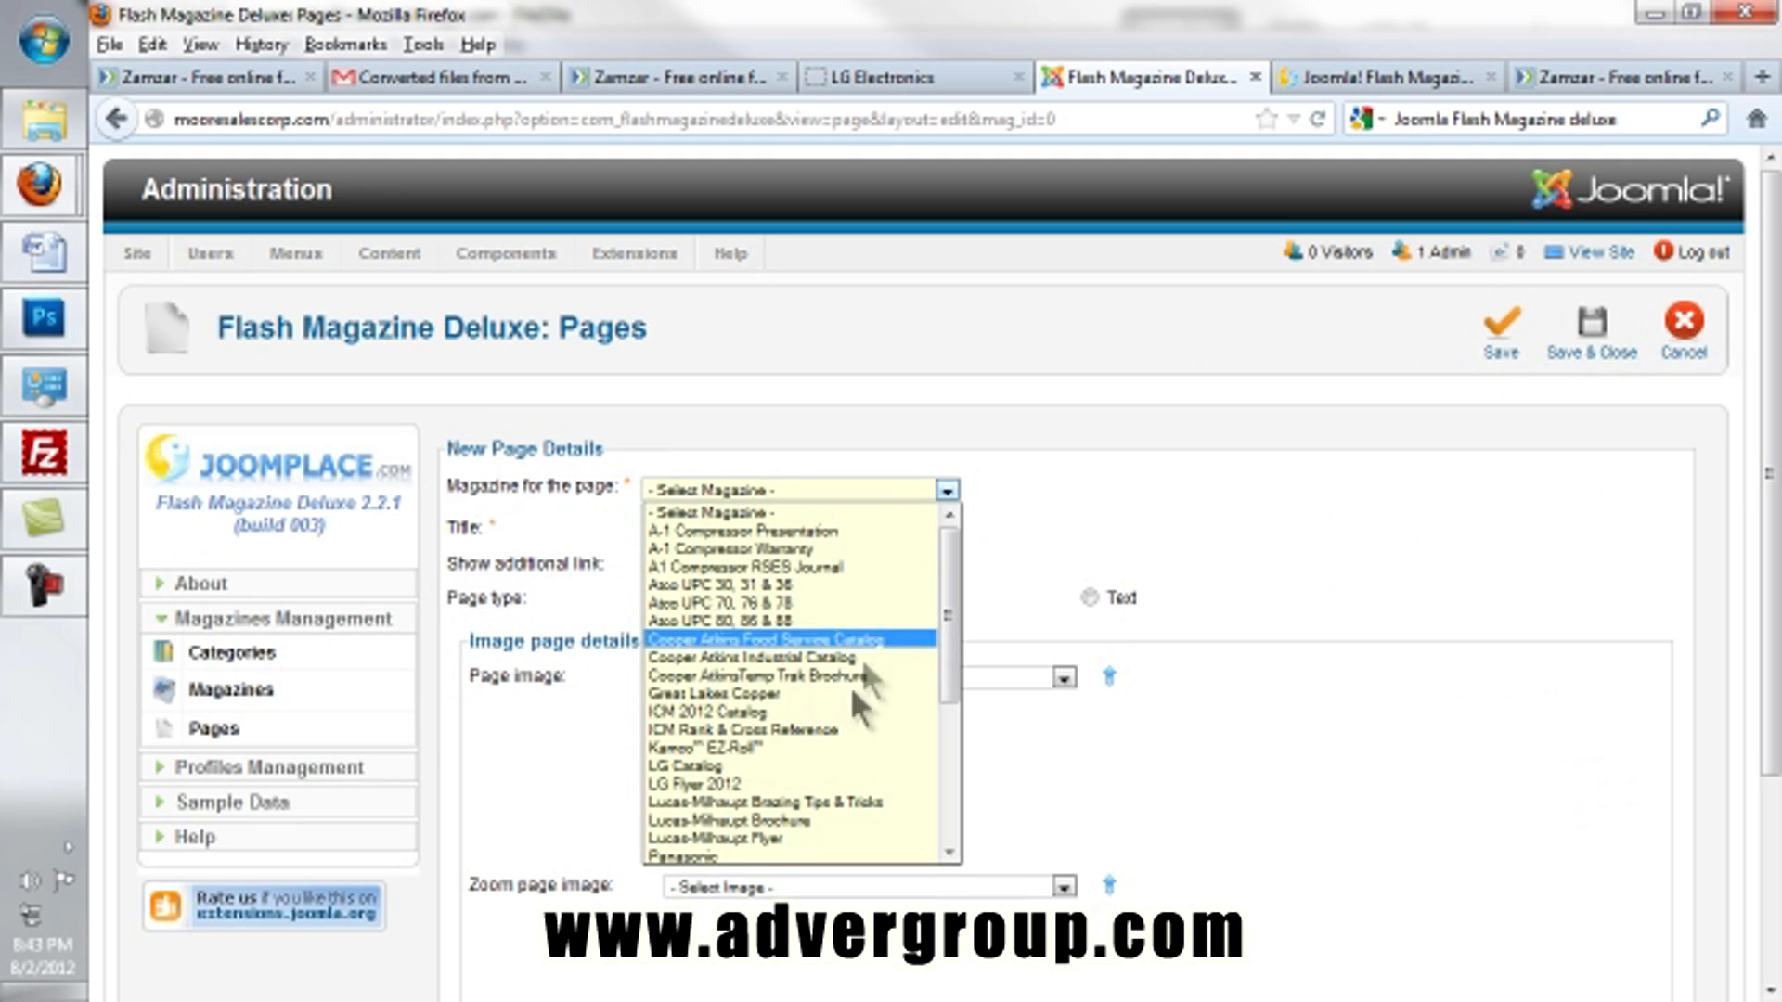
pyautogui.click(754, 783)
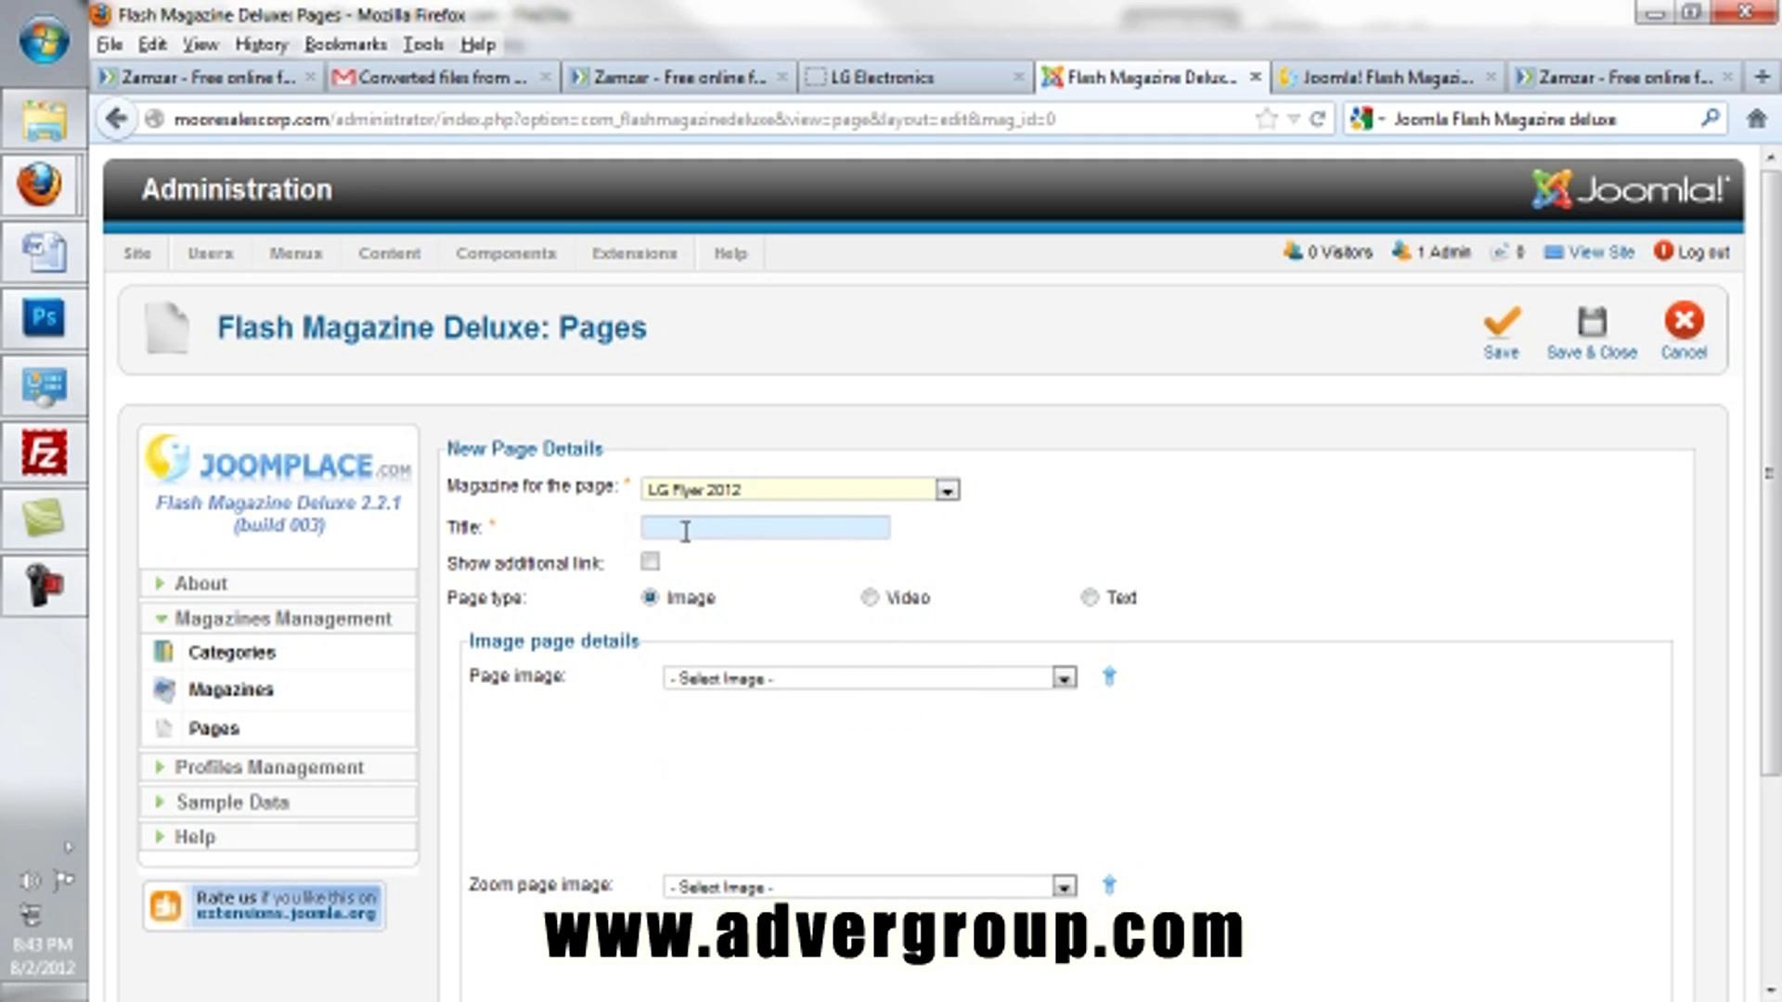
pyautogui.write('Page 001')
pyautogui.click(1066, 678)
pyautogui.moveTo(1063, 328); pyautogui.dragTo(1066, 390)
pyautogui.scroll(-3, 916, 587)
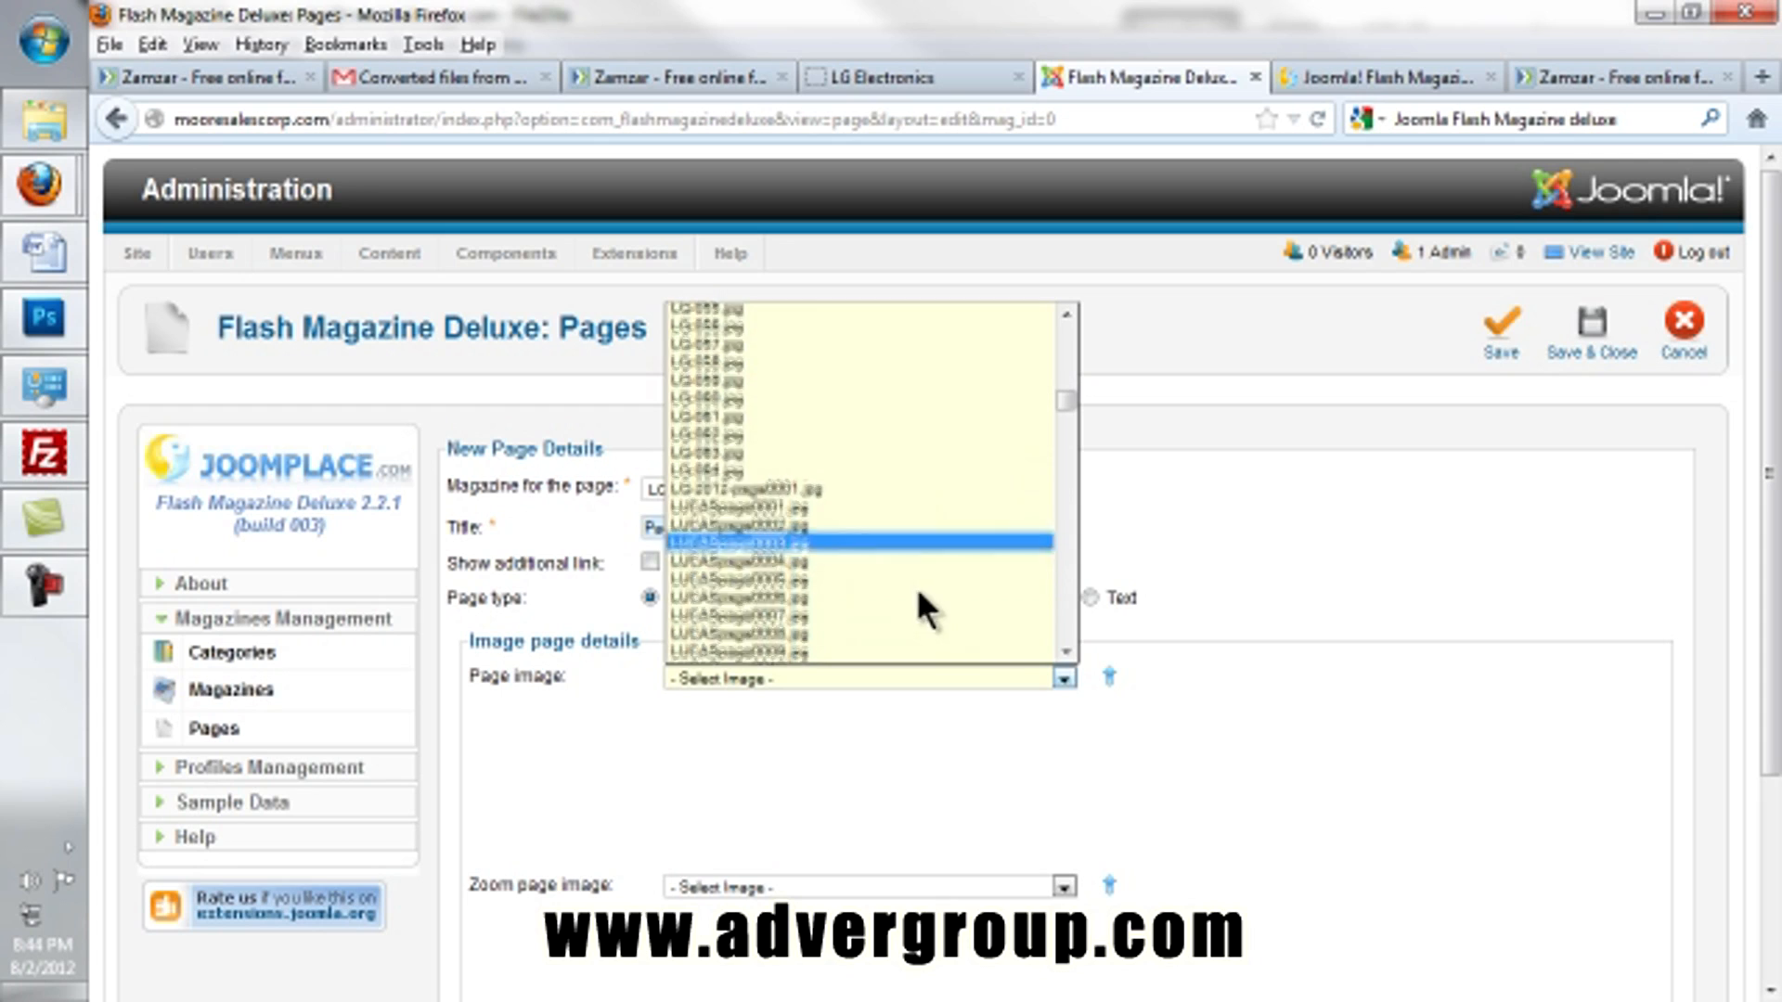
pyautogui.click(842, 484)
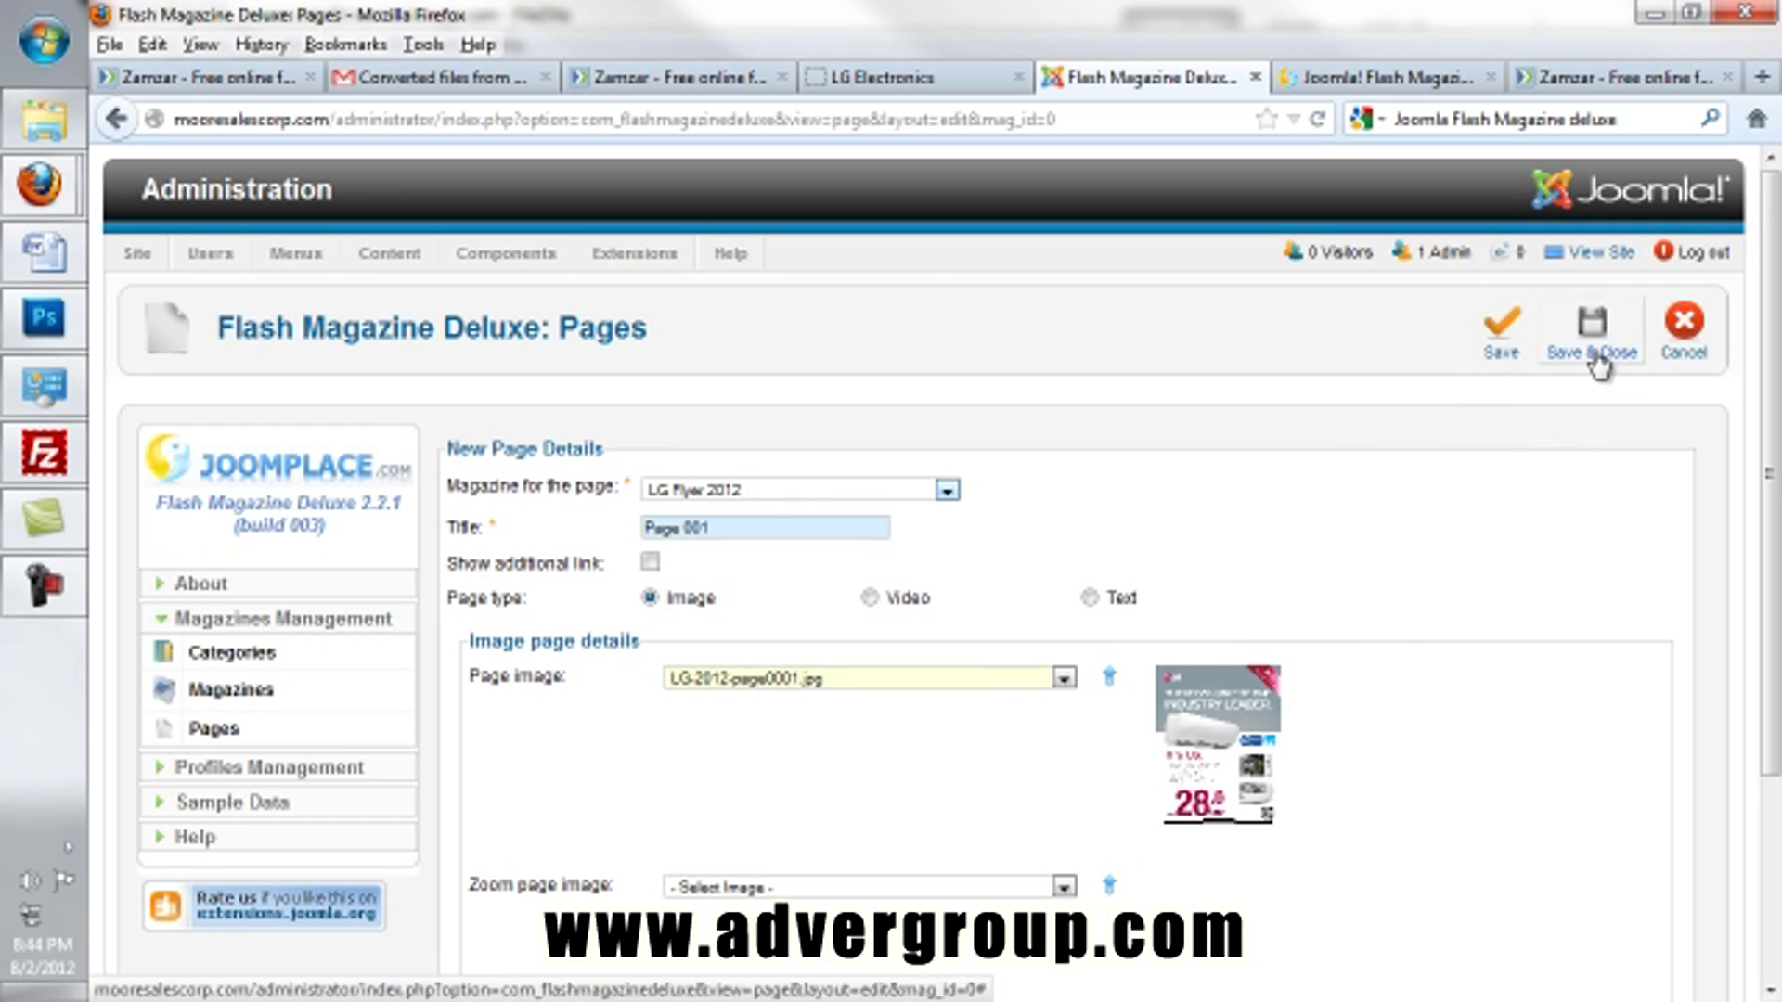
pyautogui.click(1687, 345)
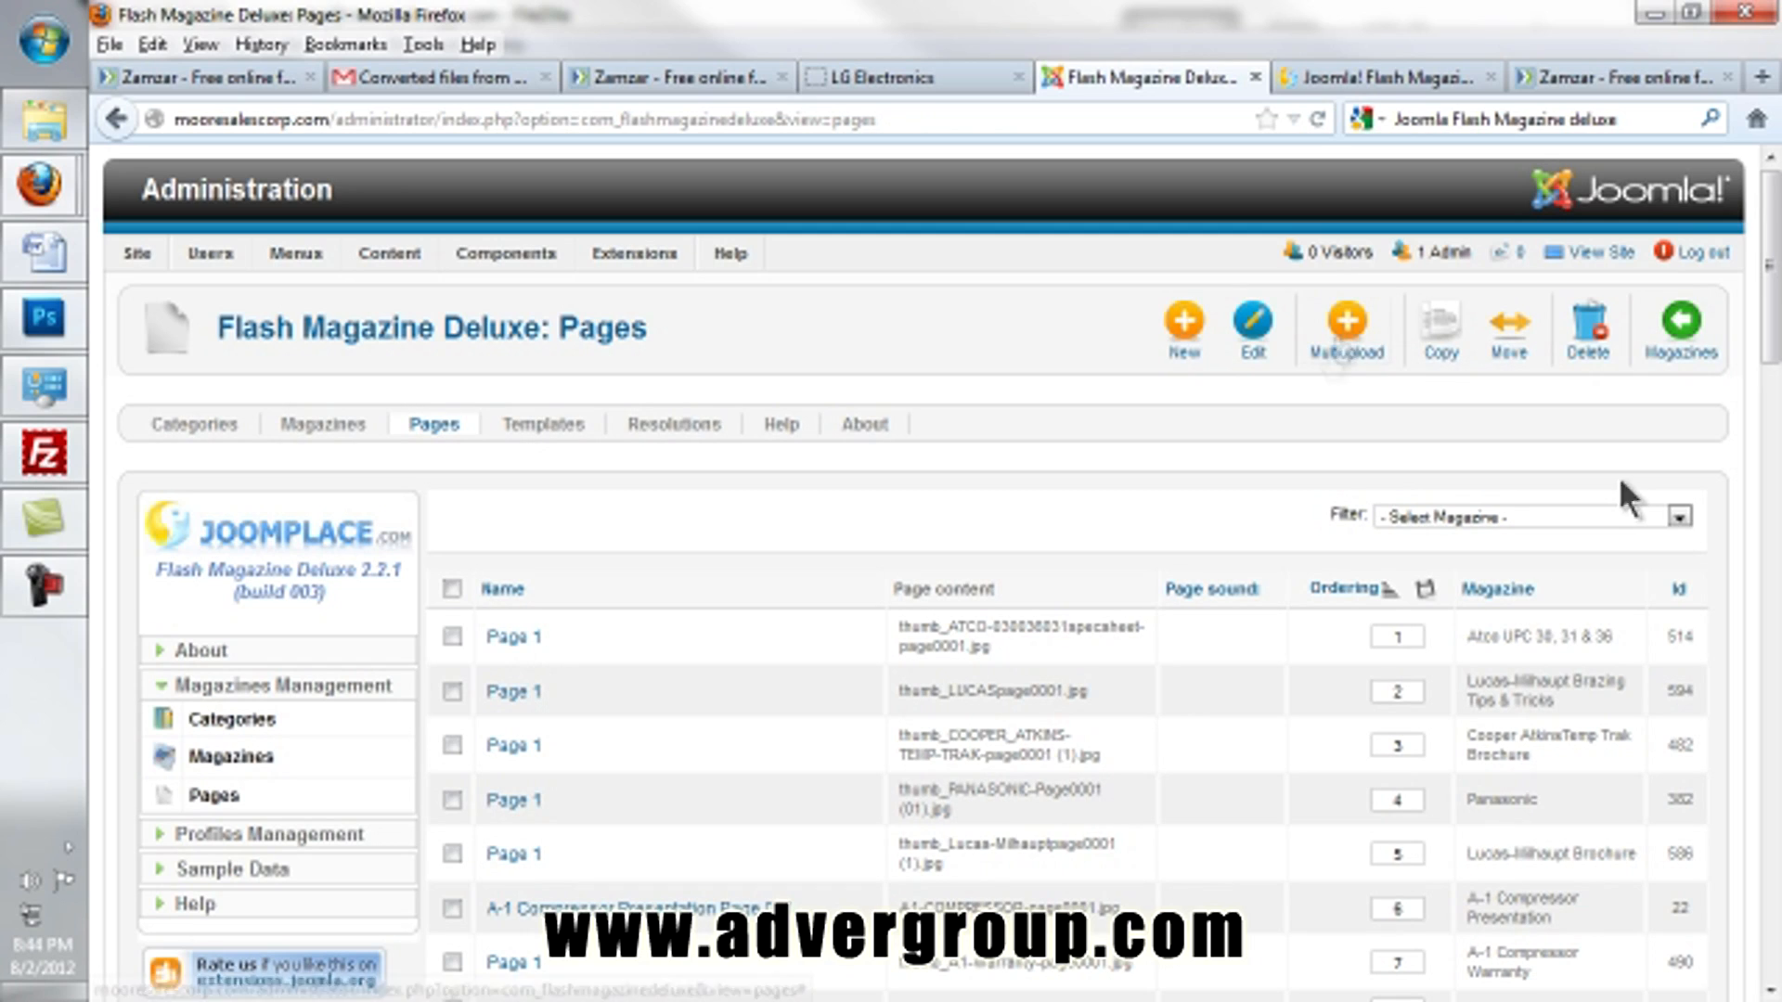
# Step: Set up a multiupload for the LG Flyer 2012 magazine that creates pages from the server directory /upload
pyautogui.click(1346, 343)
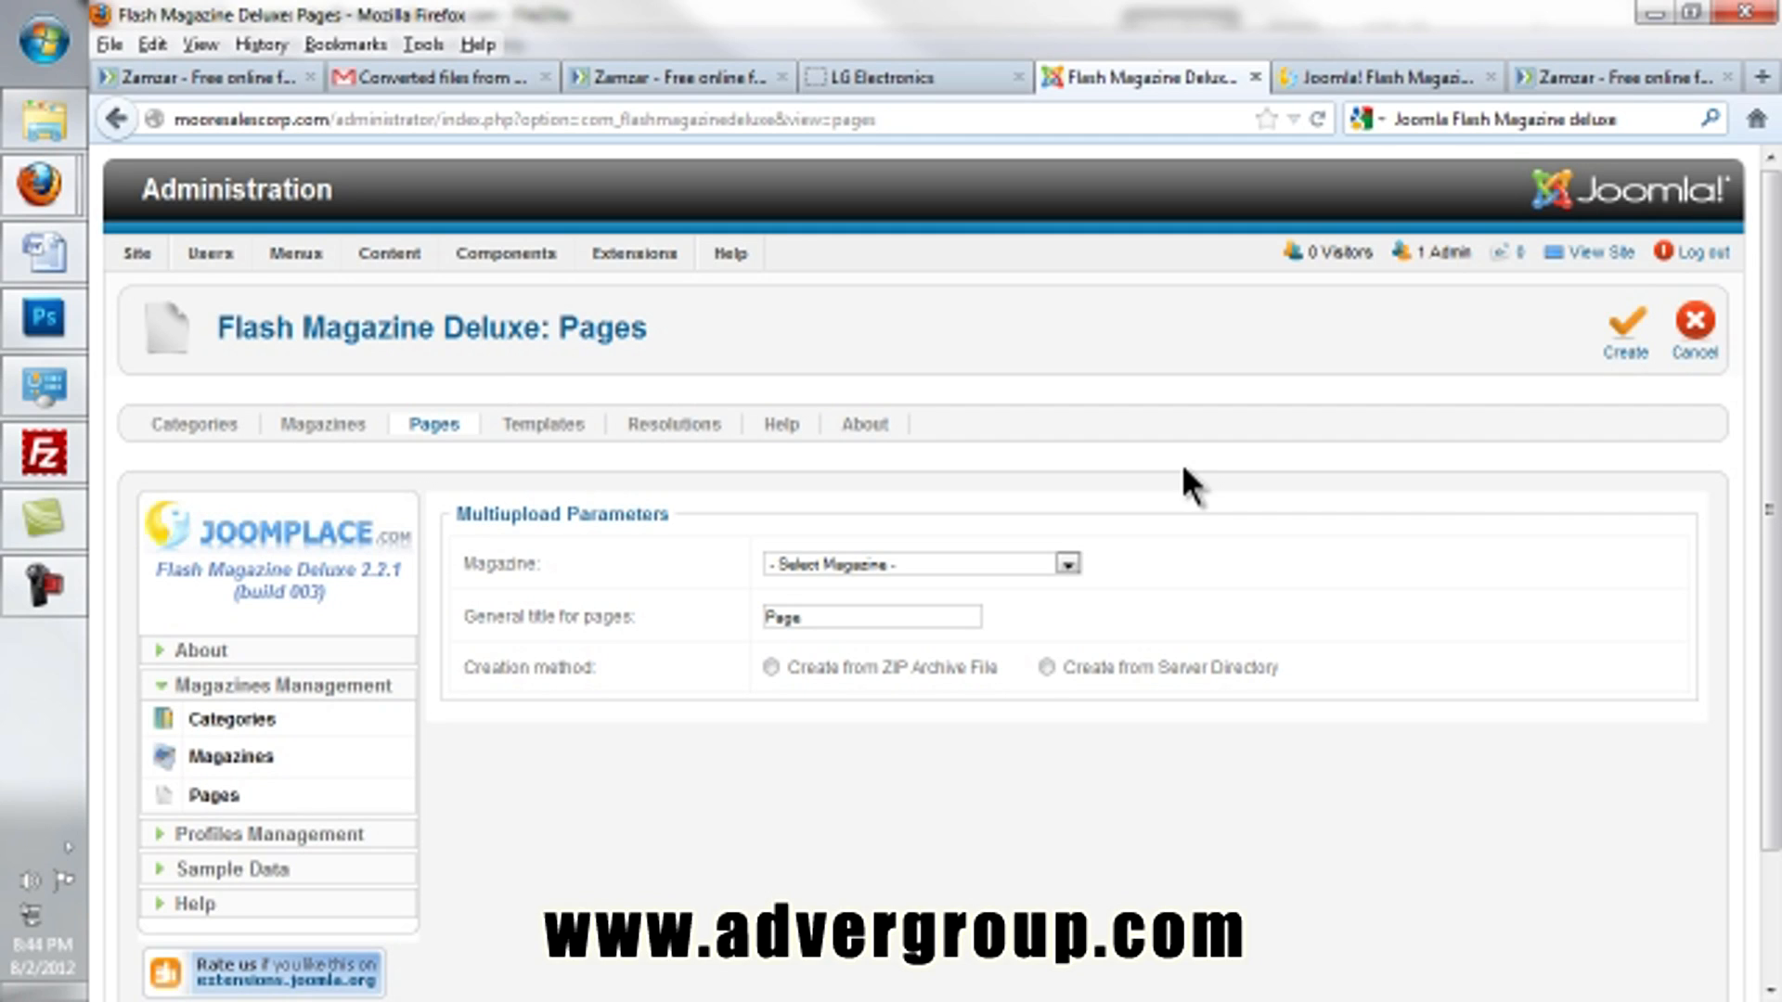
pyautogui.click(1066, 562)
pyautogui.click(900, 855)
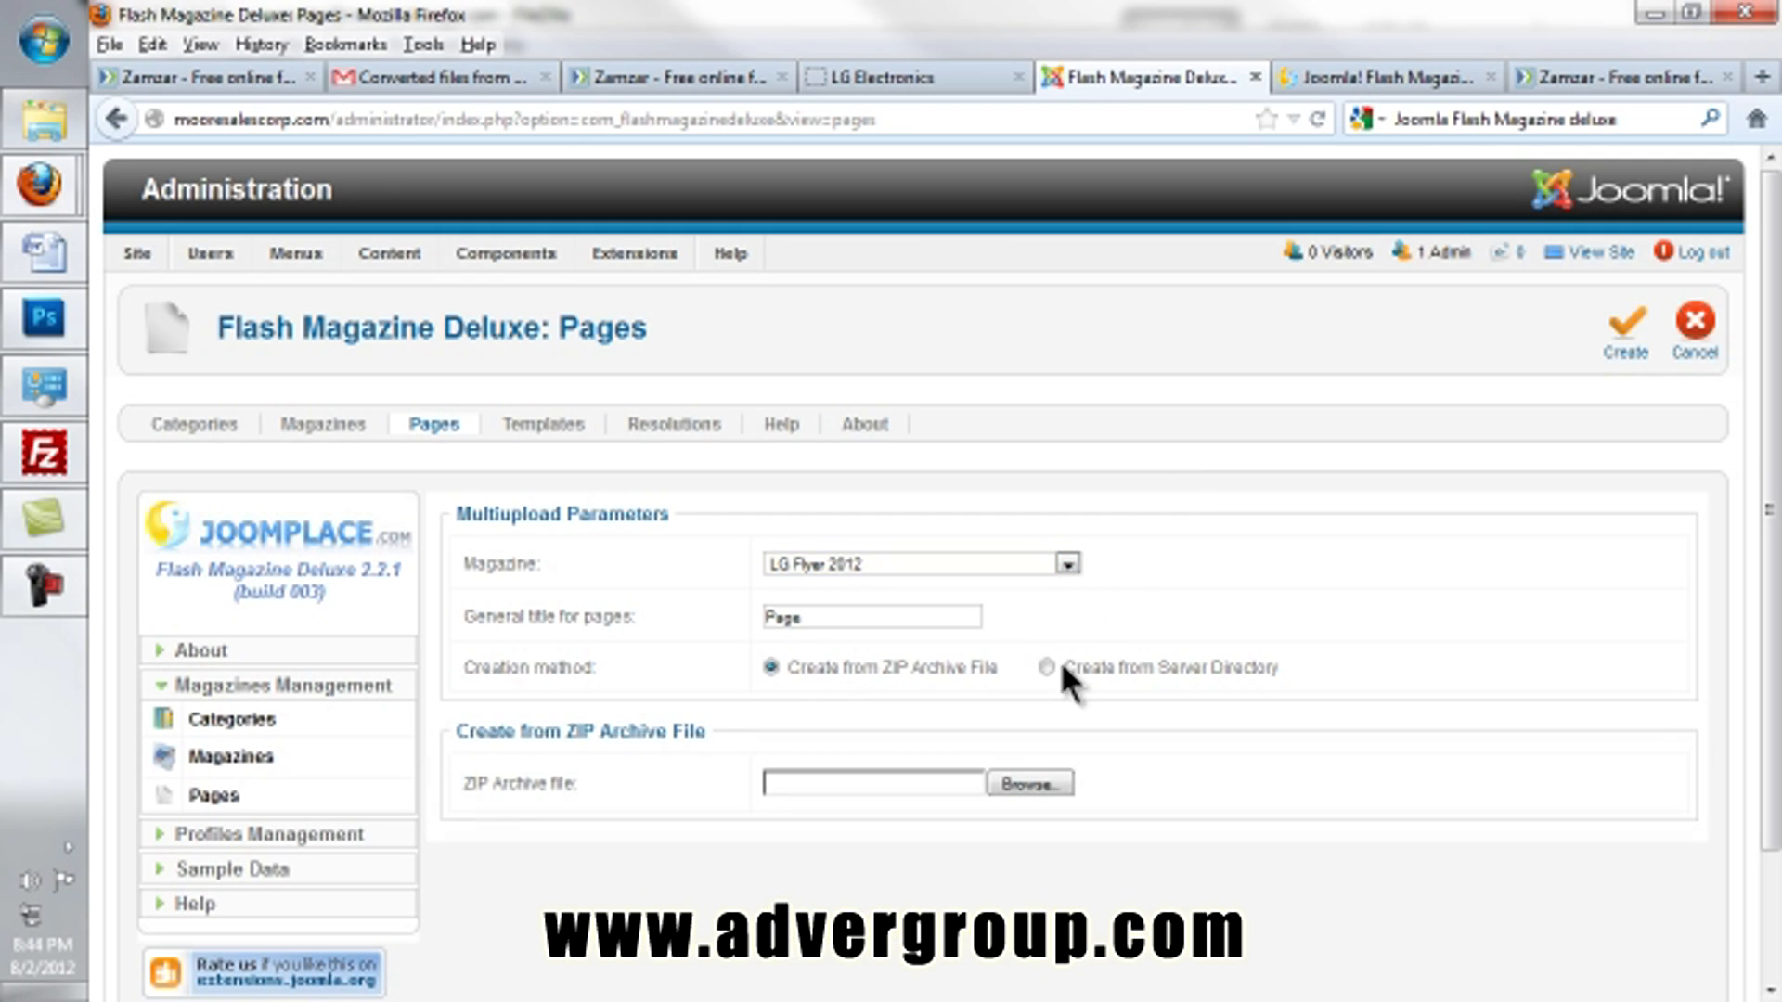
pyautogui.click(1046, 667)
pyautogui.click(879, 790)
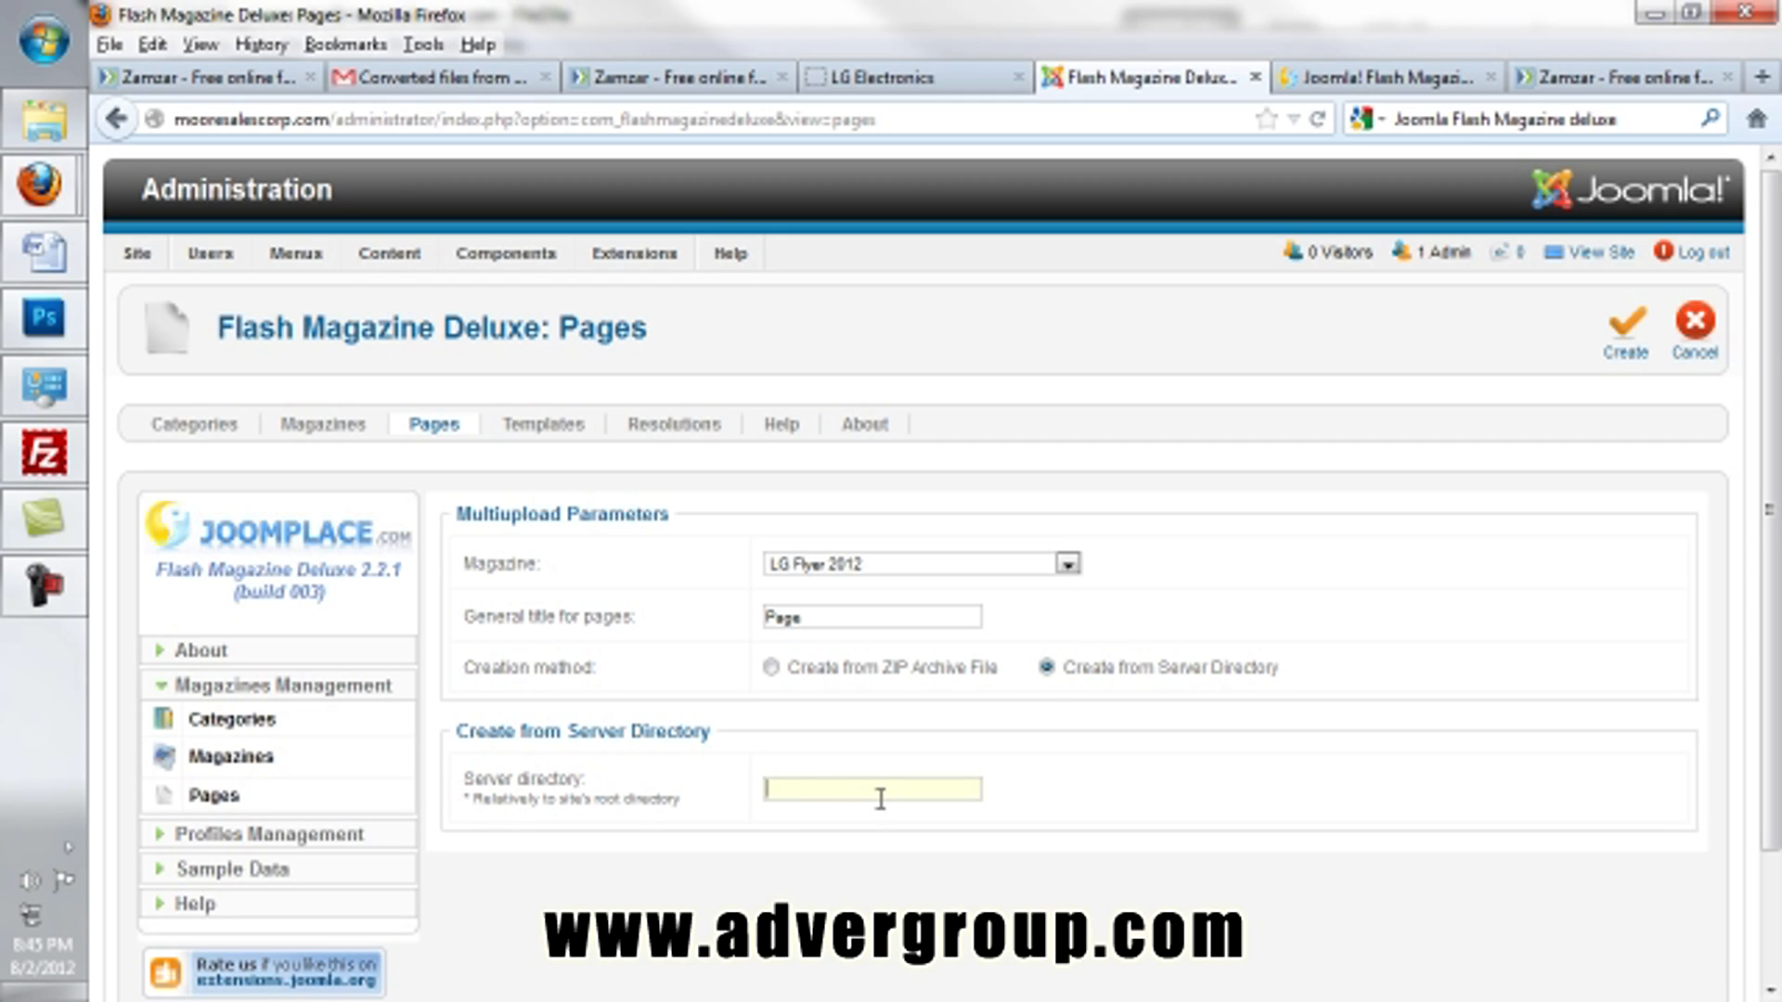
pyautogui.write('/upload')
# Step: Switch to FileZilla and open the remote upload folder inside httpdocs
pyautogui.click(44, 453)
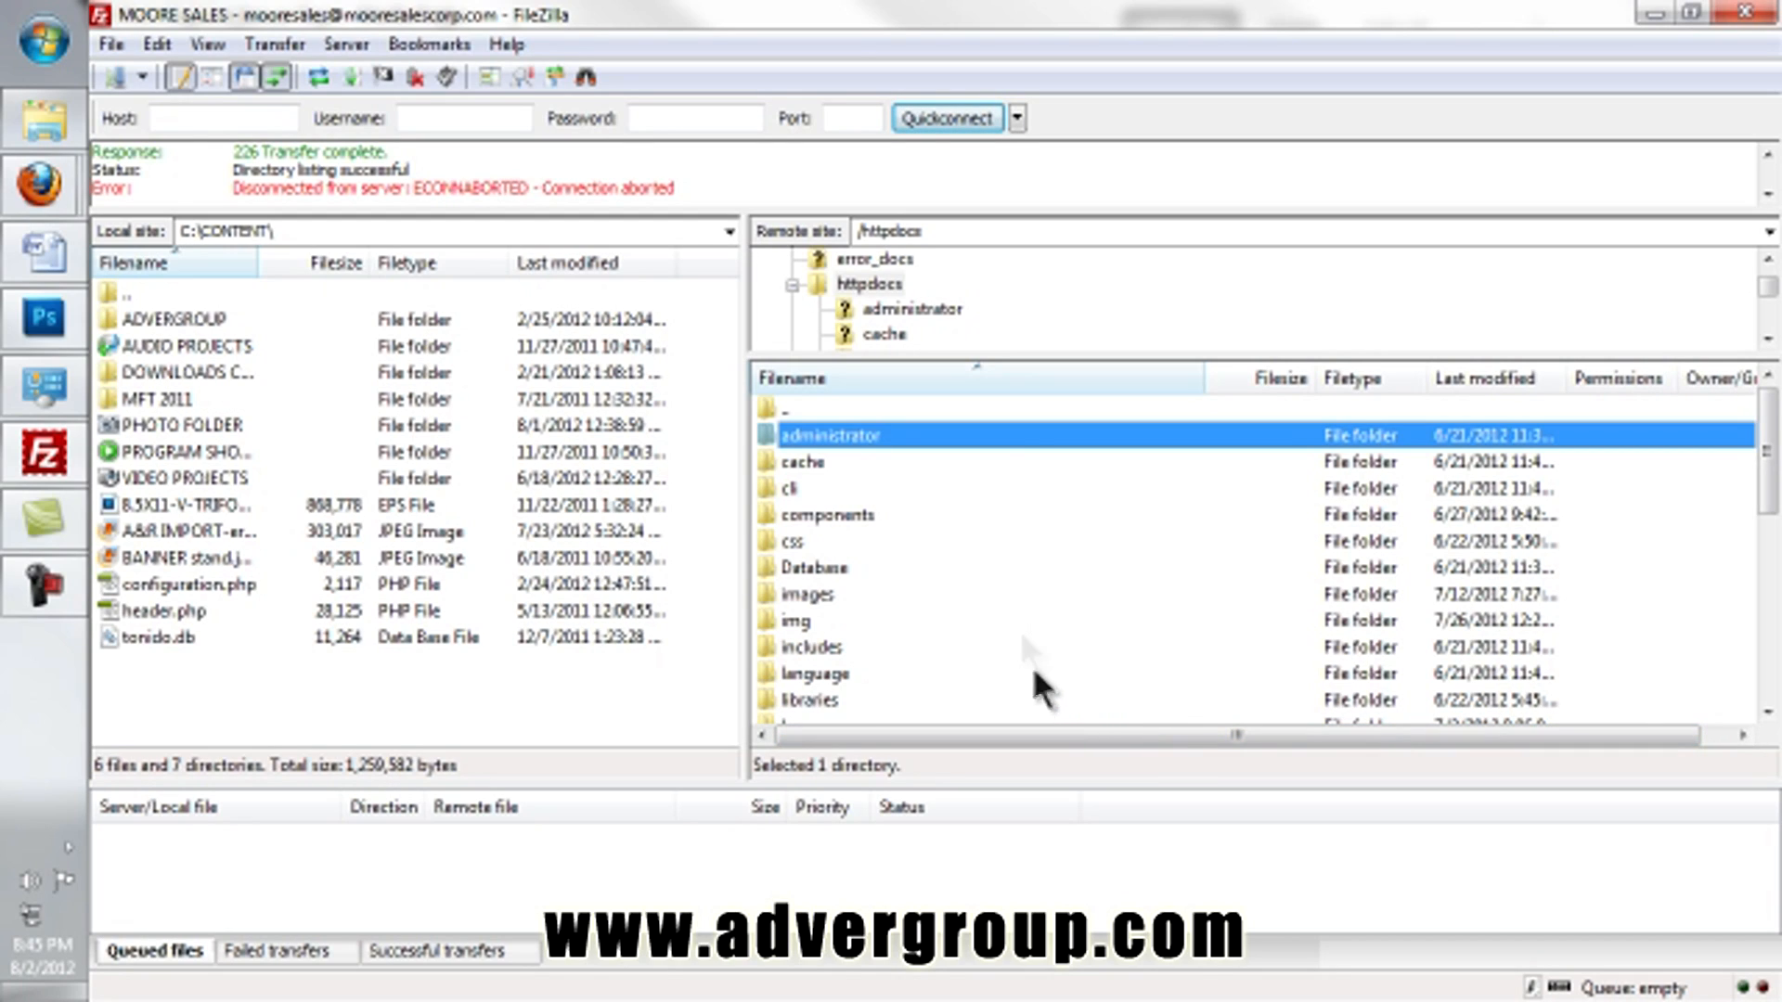
pyautogui.click(1014, 543)
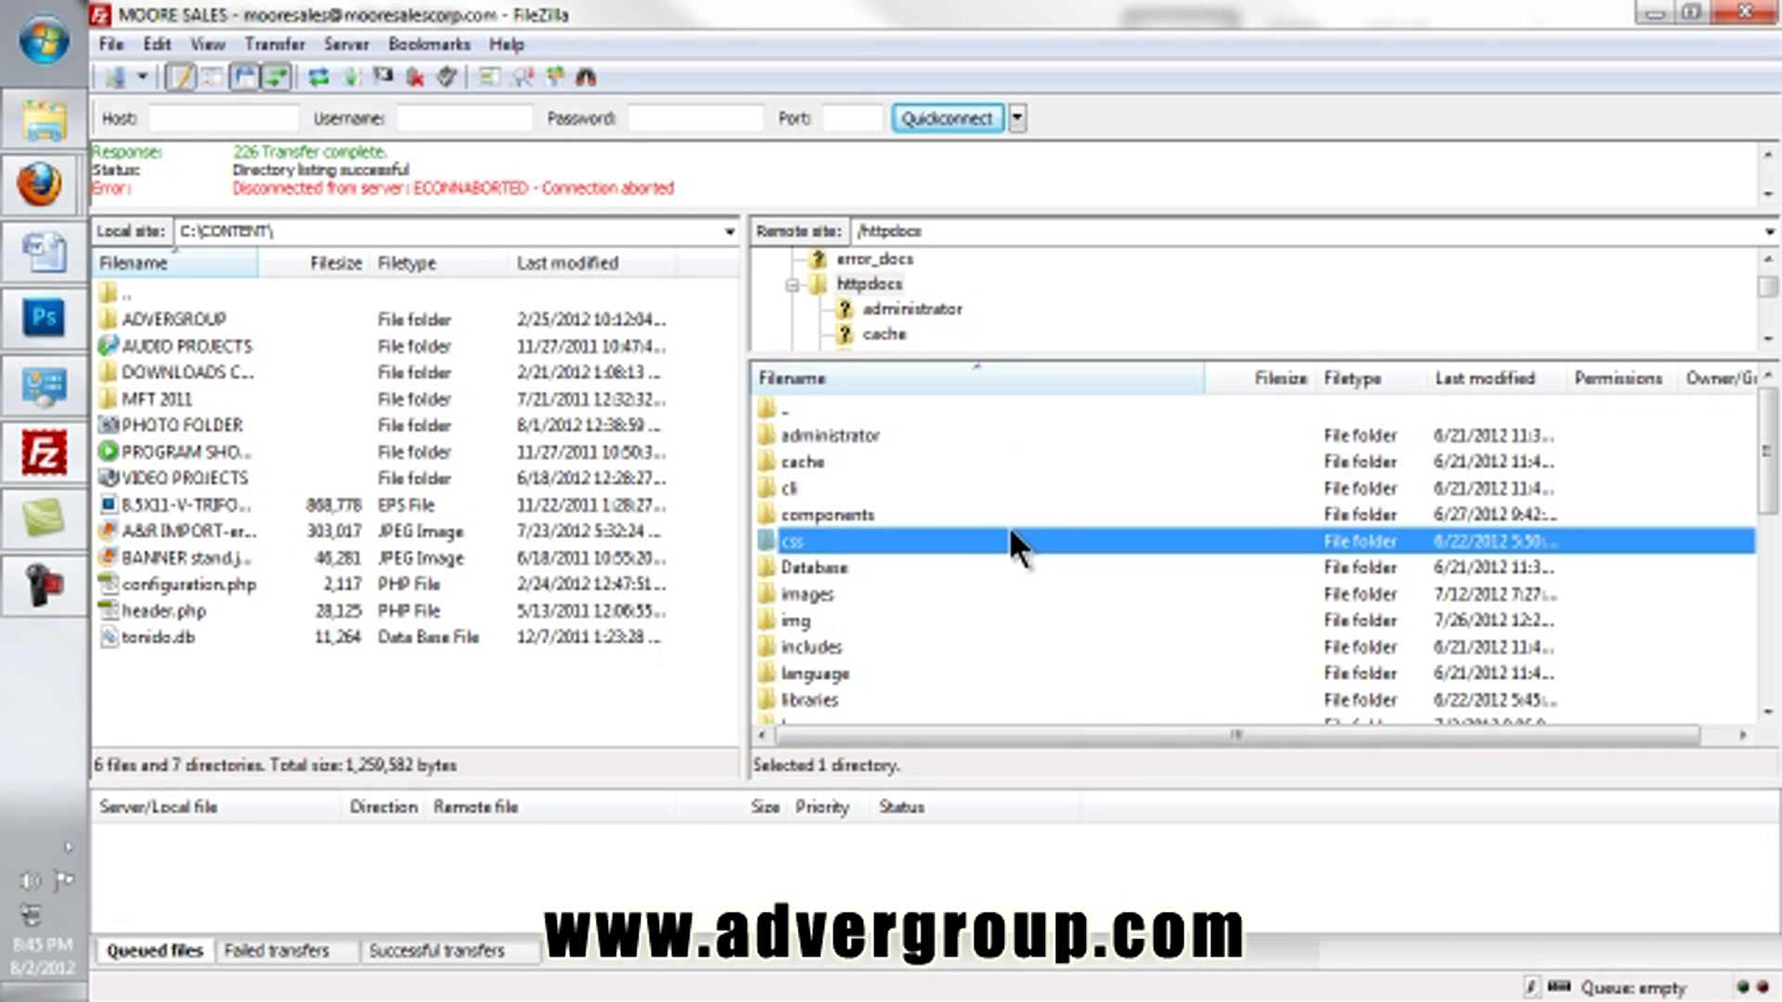
pyautogui.click(1051, 672)
pyautogui.scroll(-1, 1011, 557)
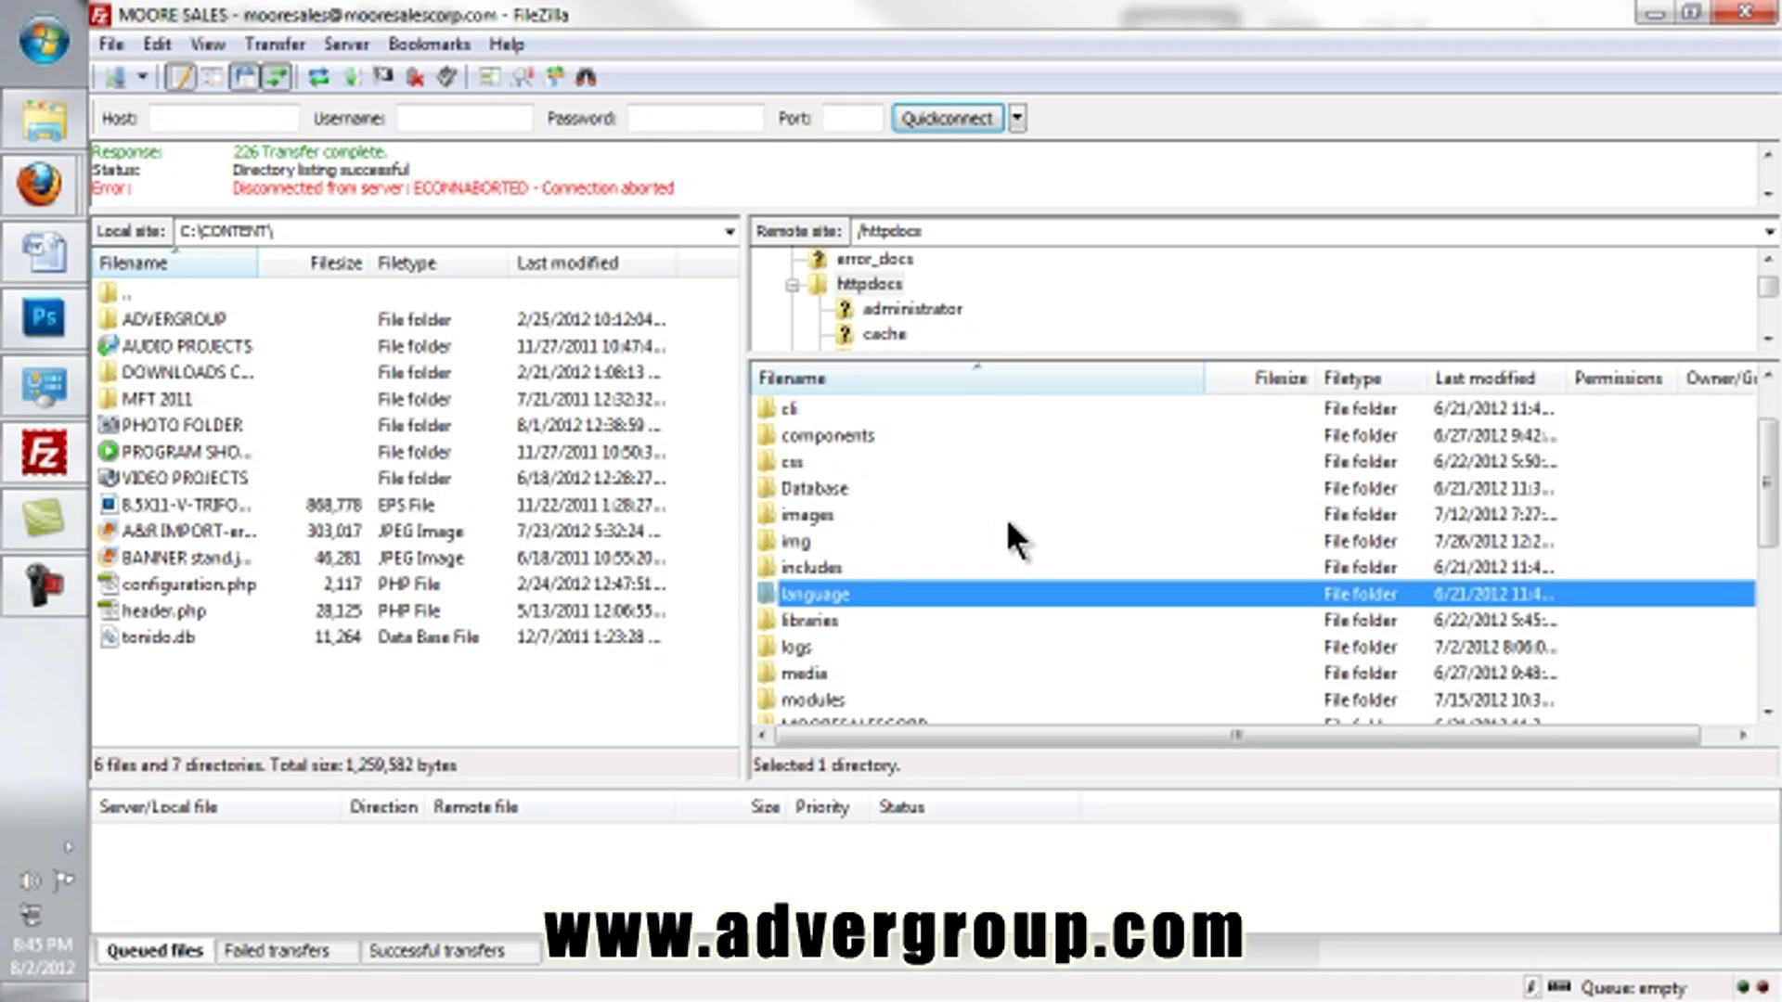
pyautogui.scroll(-4, 1006, 517)
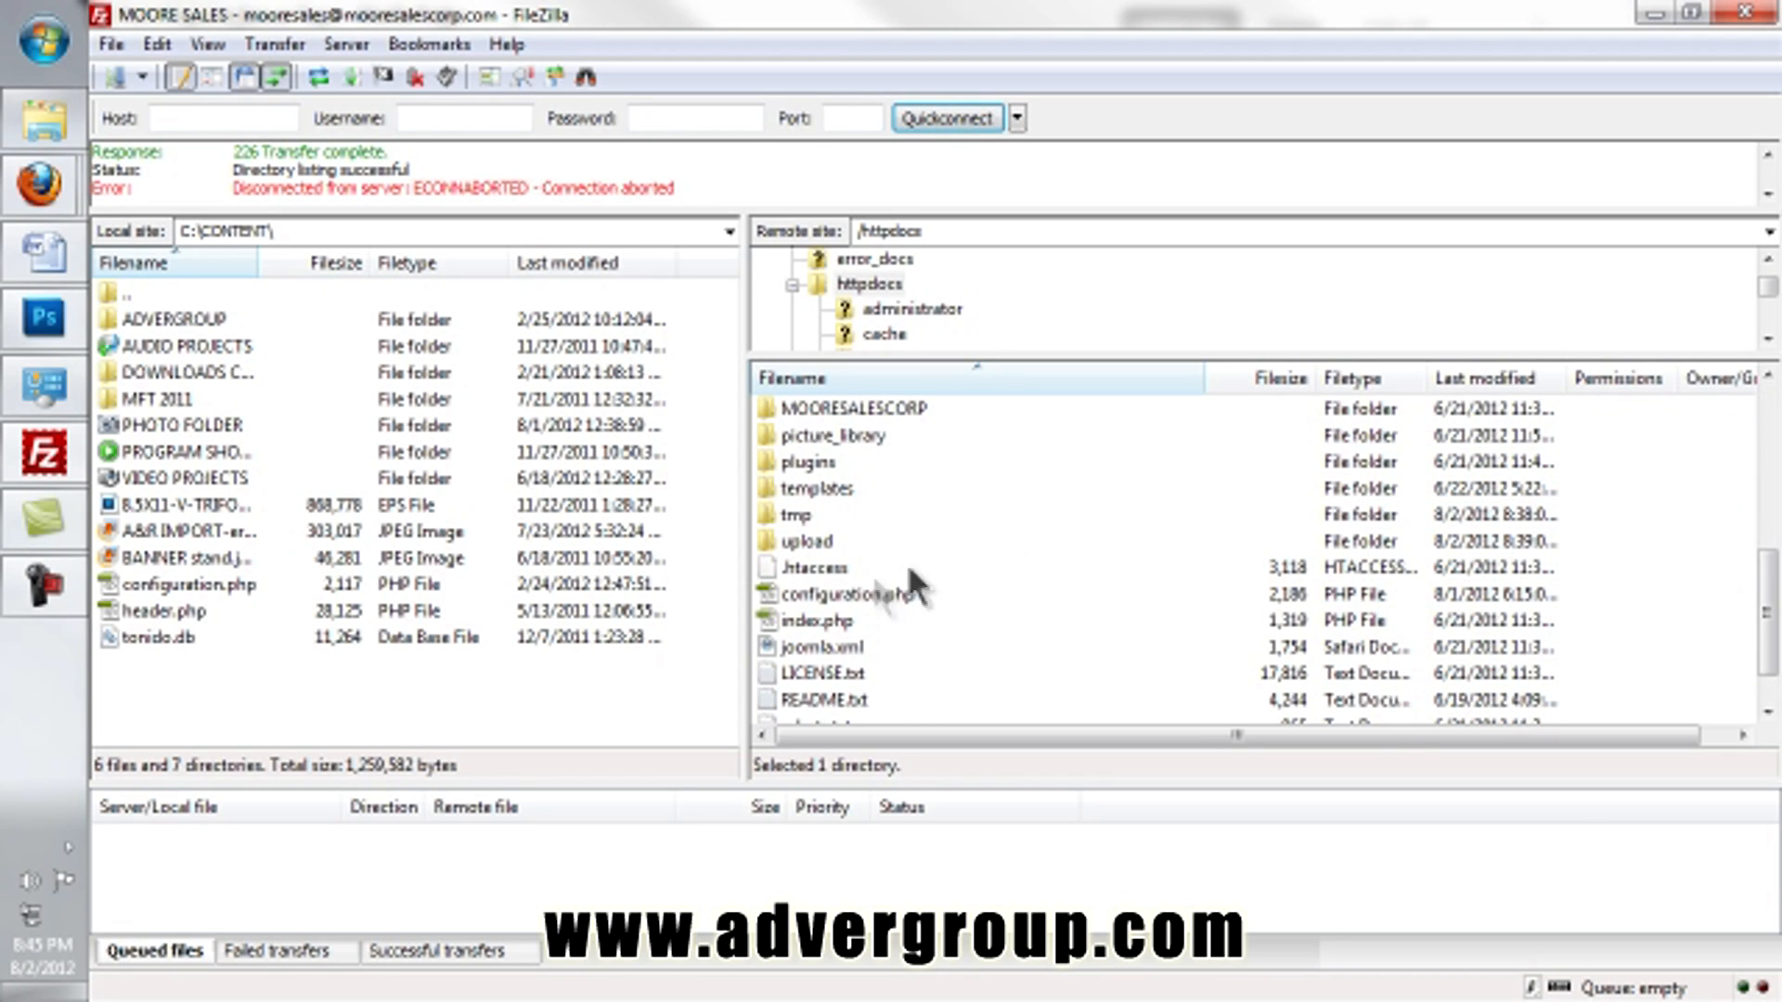
pyautogui.doubleClick(821, 544)
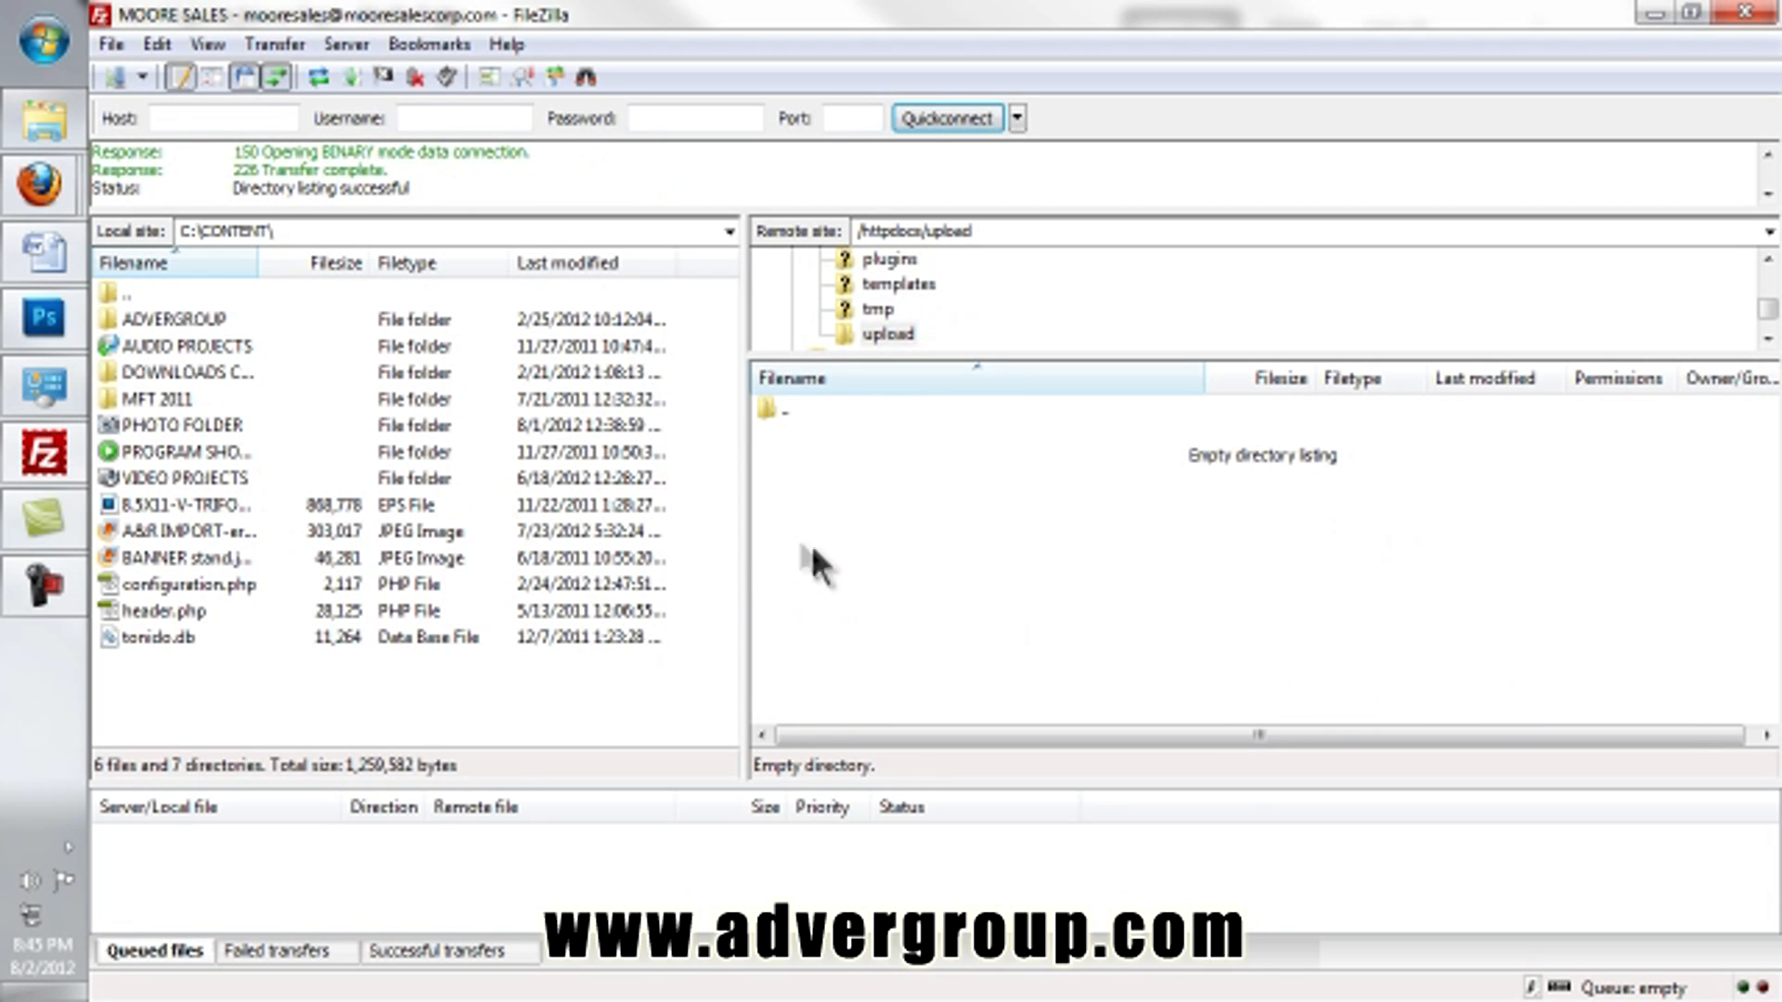
# Step: Transfer LG-2012-page0001.jpg and LG-2012-page0002.jpg from the local brochure folder to the remote /httpdocs/upload folder
pyautogui.click(44, 122)
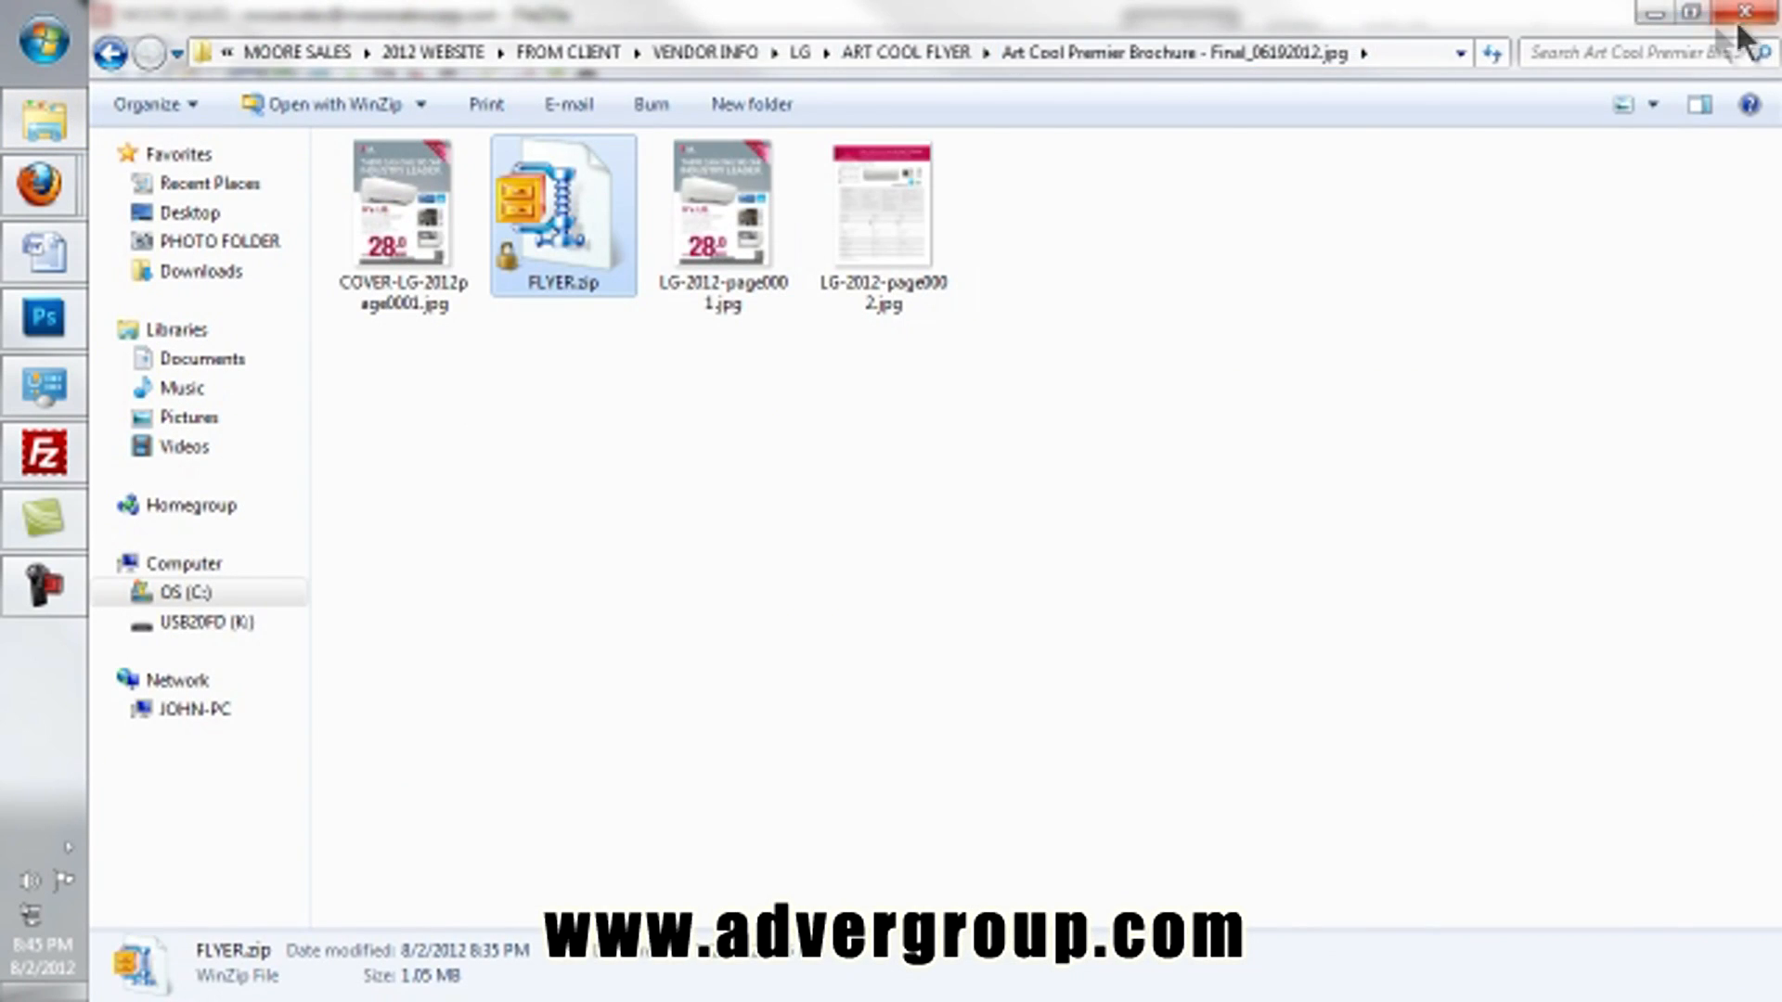
pyautogui.click(1701, 10)
pyautogui.moveTo(1050, 165); pyautogui.dragTo(1059, 213)
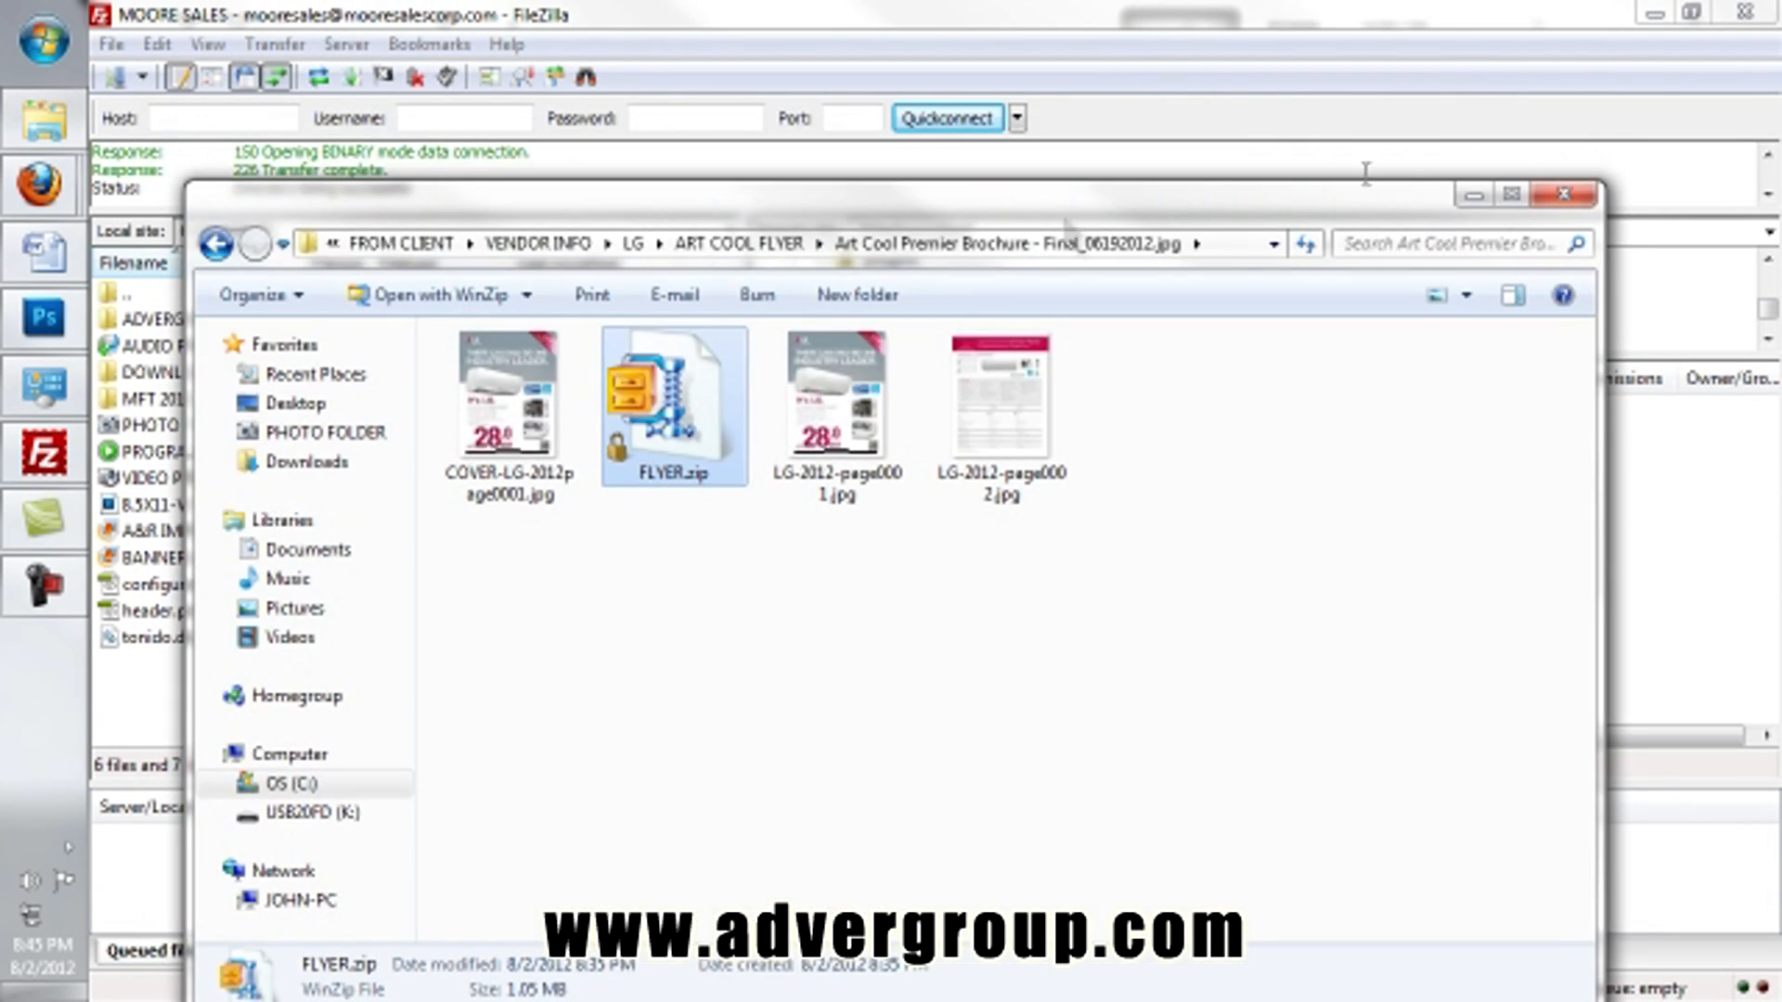
pyautogui.moveTo(1605, 194); pyautogui.dragTo(724, 279)
pyautogui.scroll(-2, 670, 482)
pyautogui.click(533, 685)
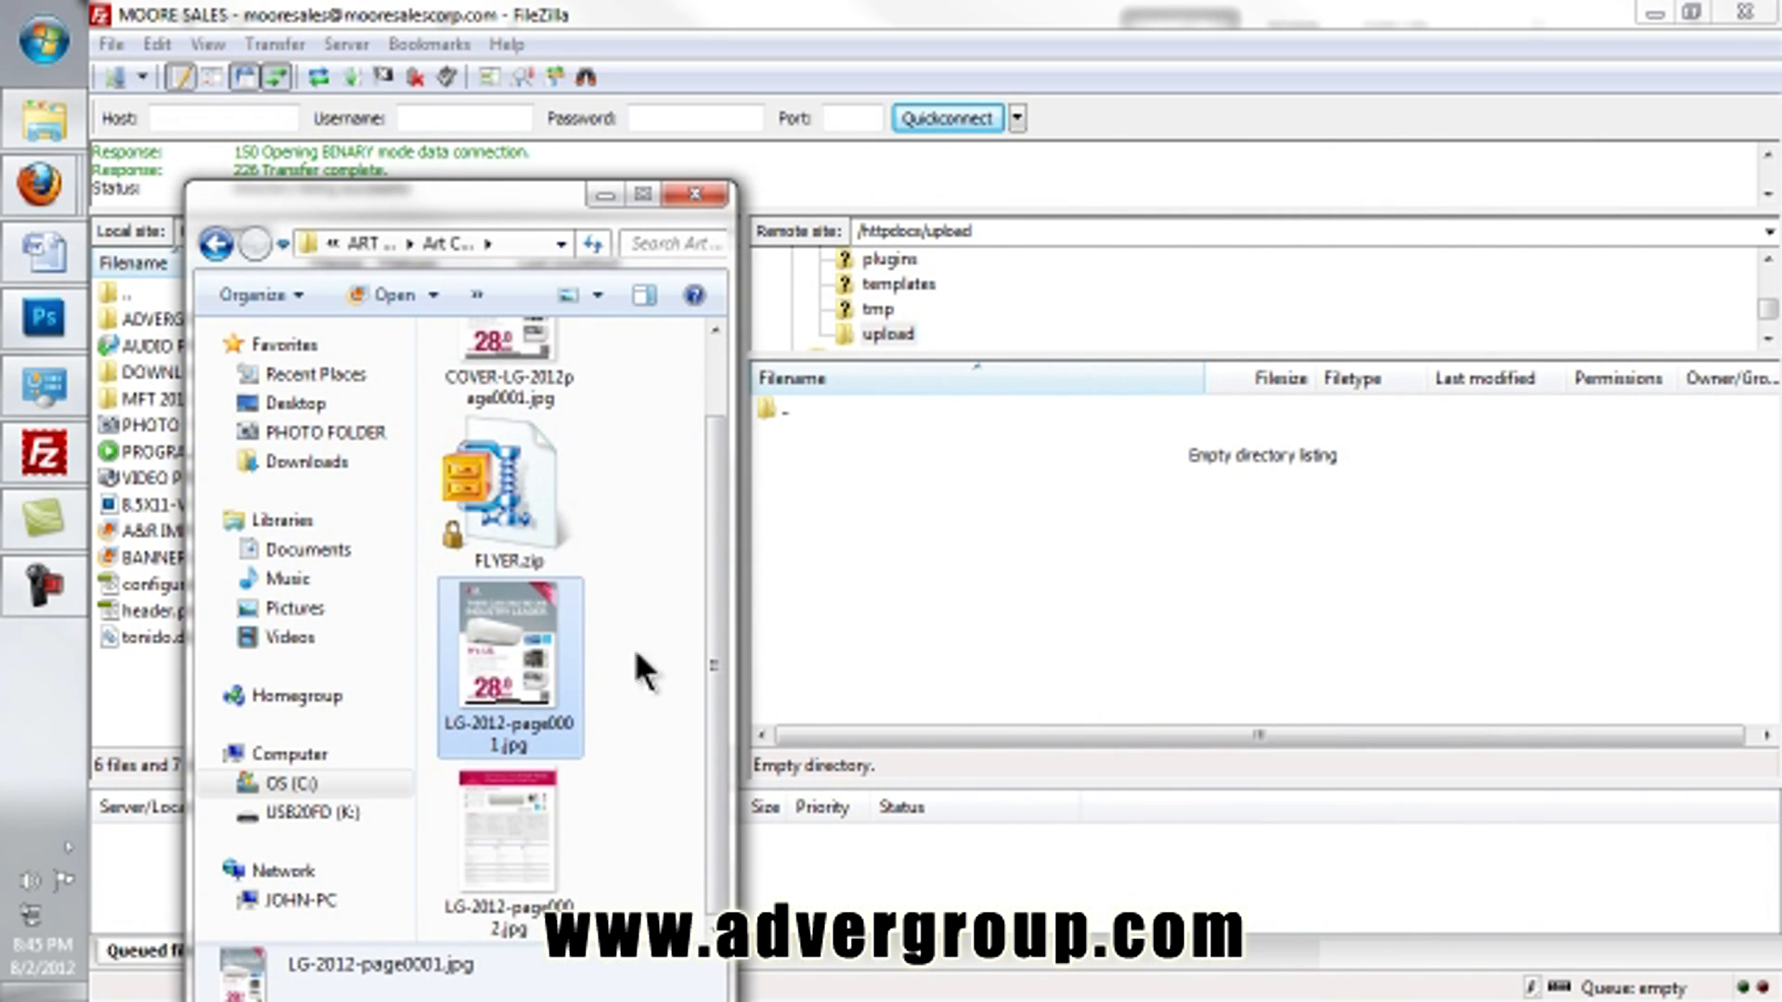
pyautogui.keyDown('ctrl'); pyautogui.click(528, 872); pyautogui.keyUp('ctrl')
pyautogui.moveTo(497, 696); pyautogui.dragTo(938, 581)
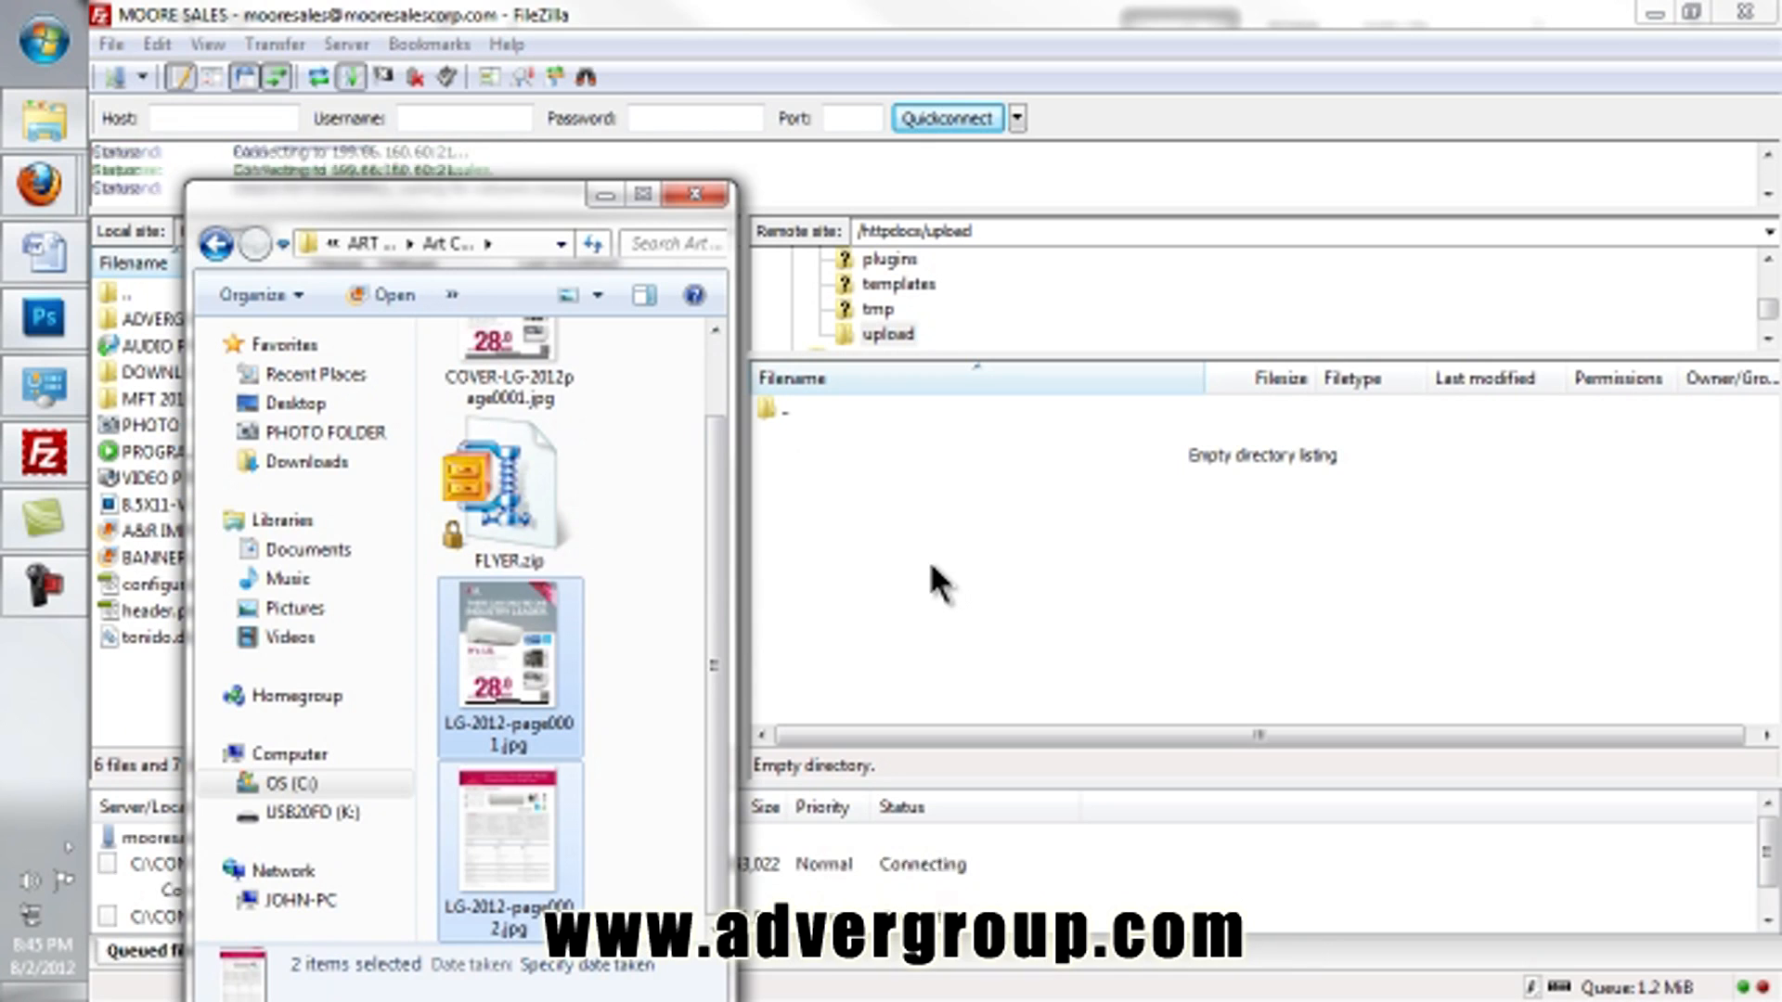
pyautogui.click(603, 196)
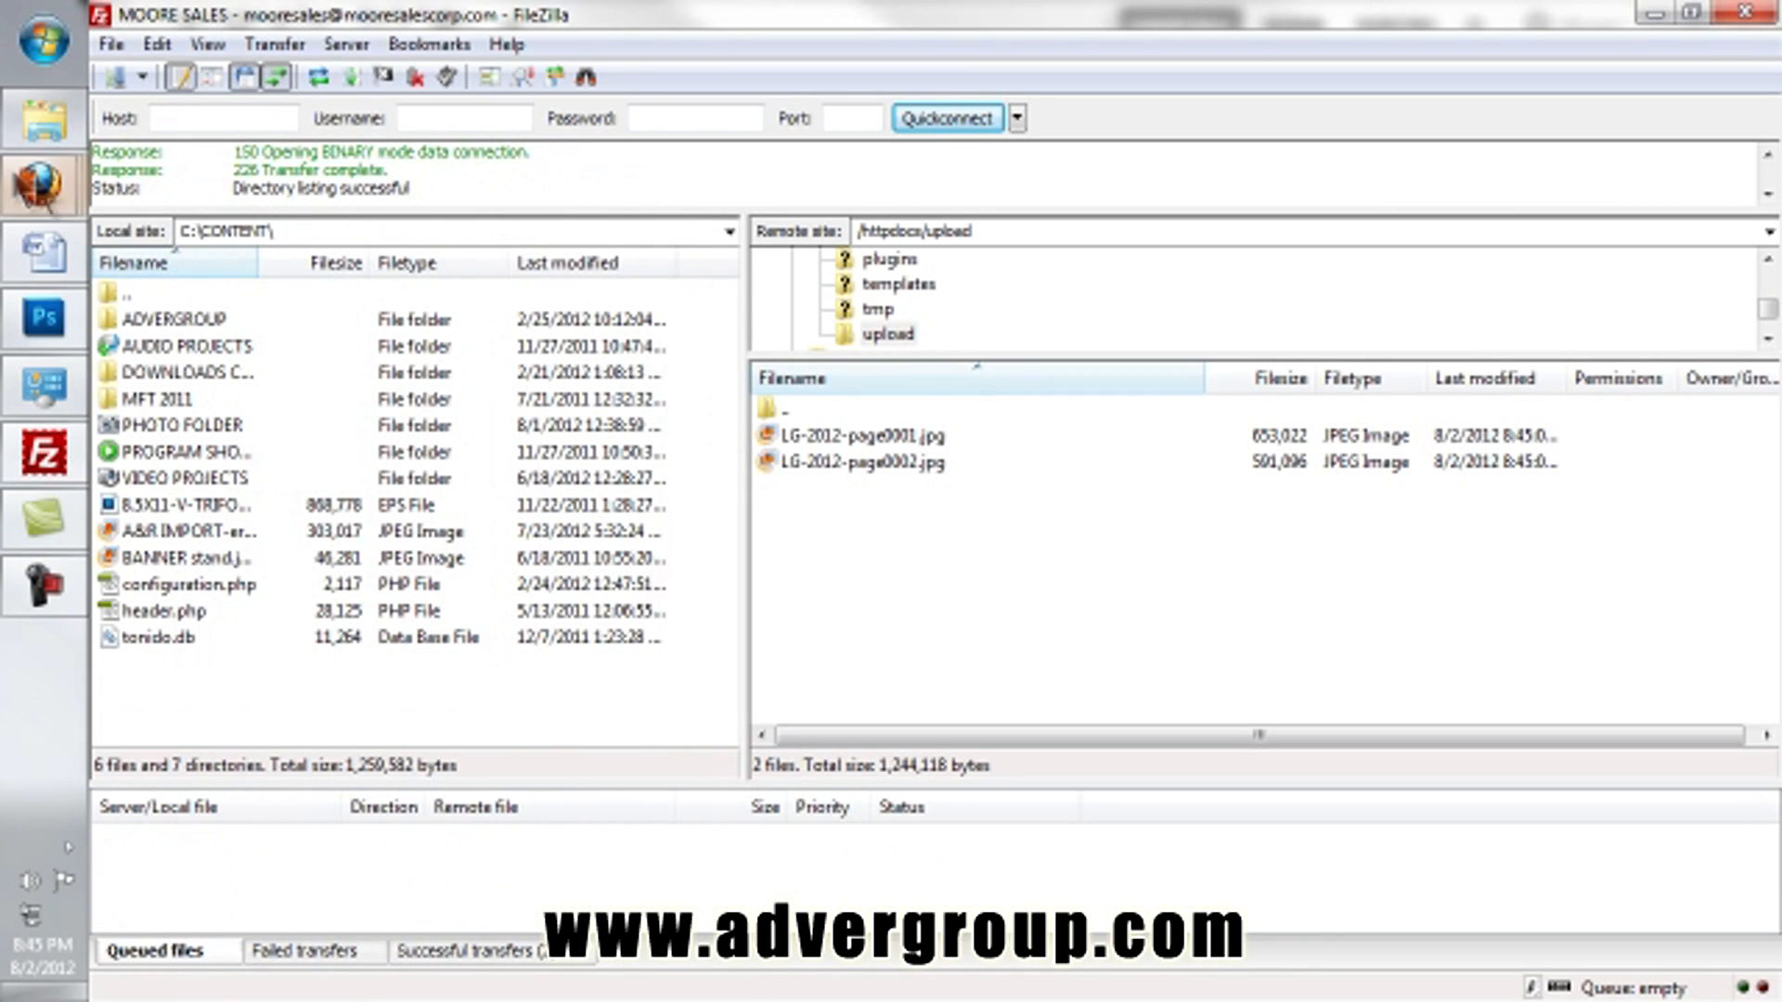
# Step: Switch back to Firefox and create the LG Flyer 2012 pages from the /upload server directory
pyautogui.moveTo(43, 183)
pyautogui.click(219, 336)
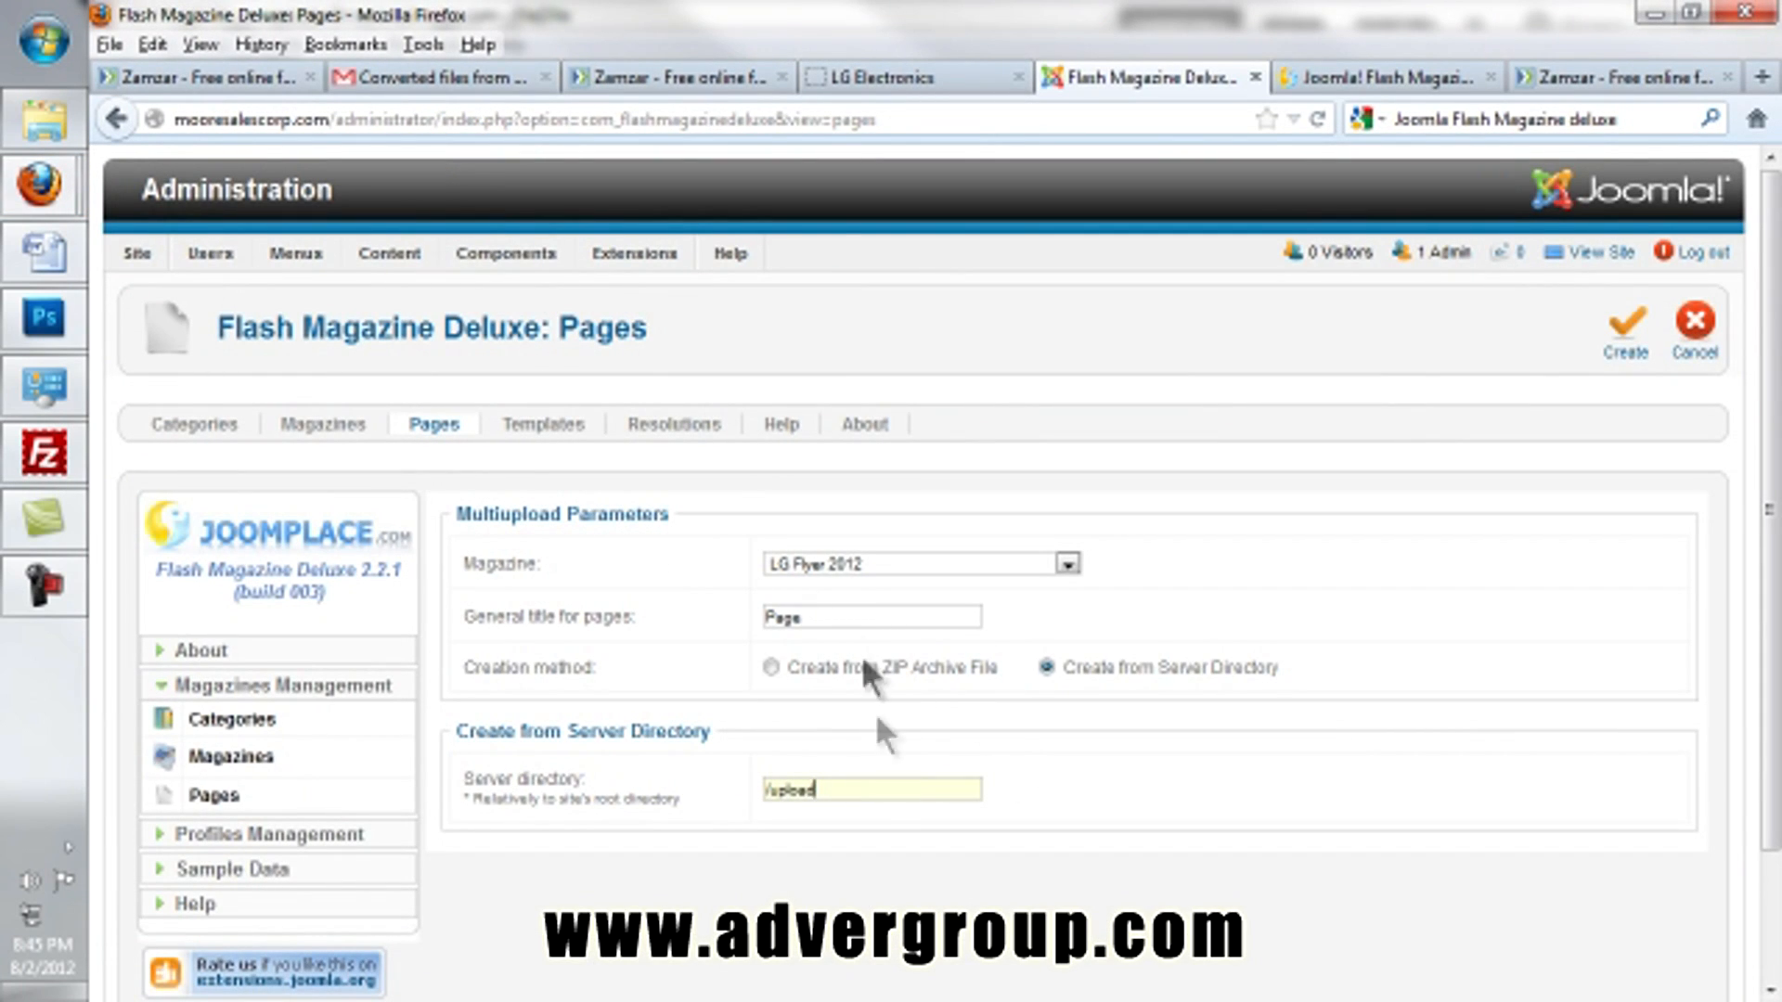
pyautogui.click(1620, 353)
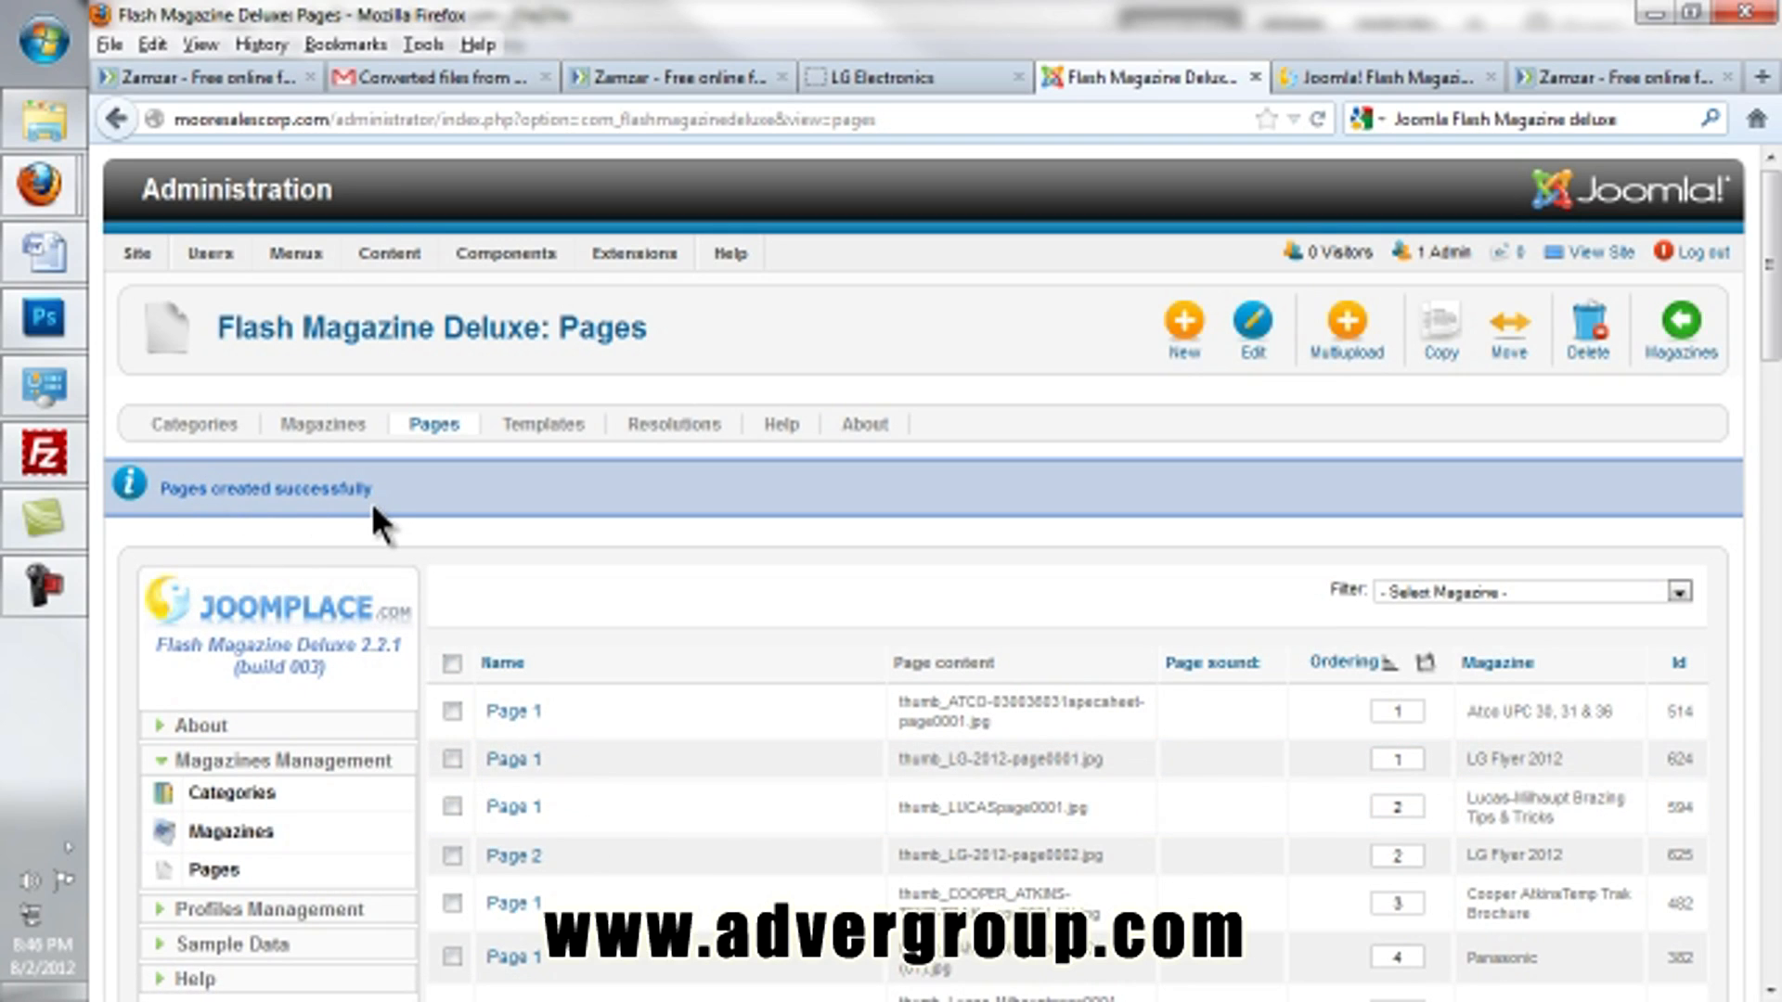
# Step: Go to the website's LG Electronics manufacturer page and reload it
pyautogui.click(899, 76)
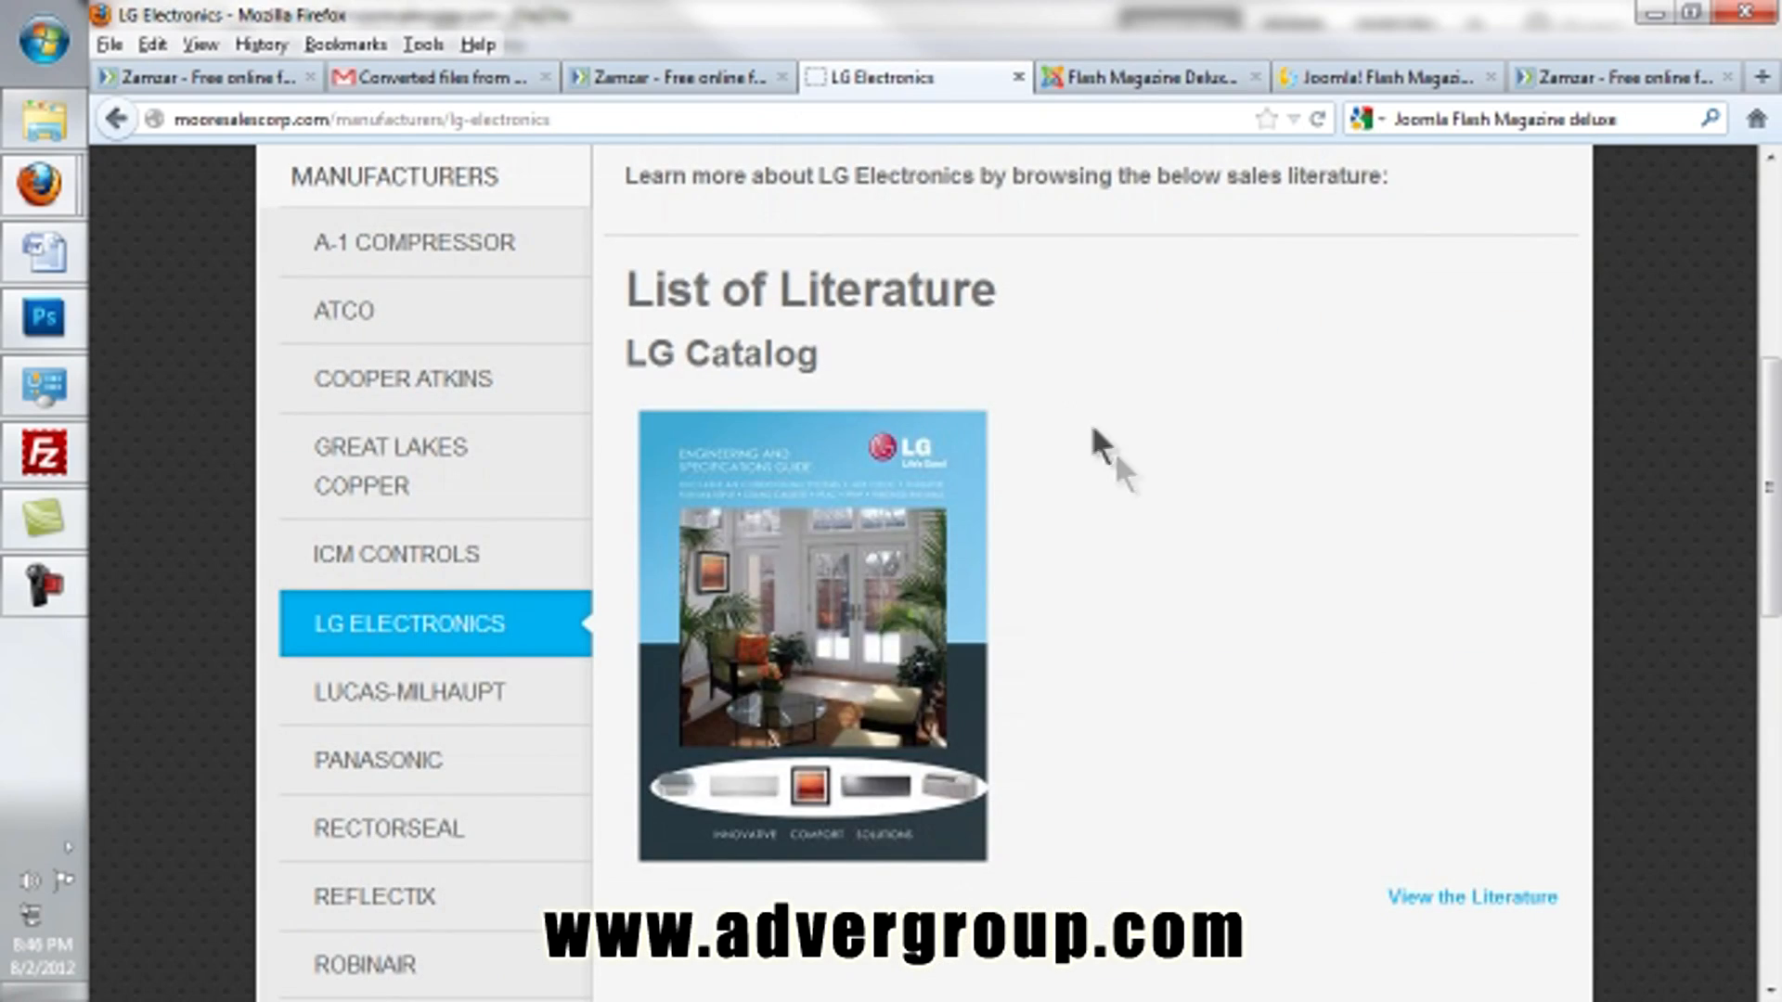
pyautogui.scroll(-5, 1199, 525)
pyautogui.scroll(9, 1199, 525)
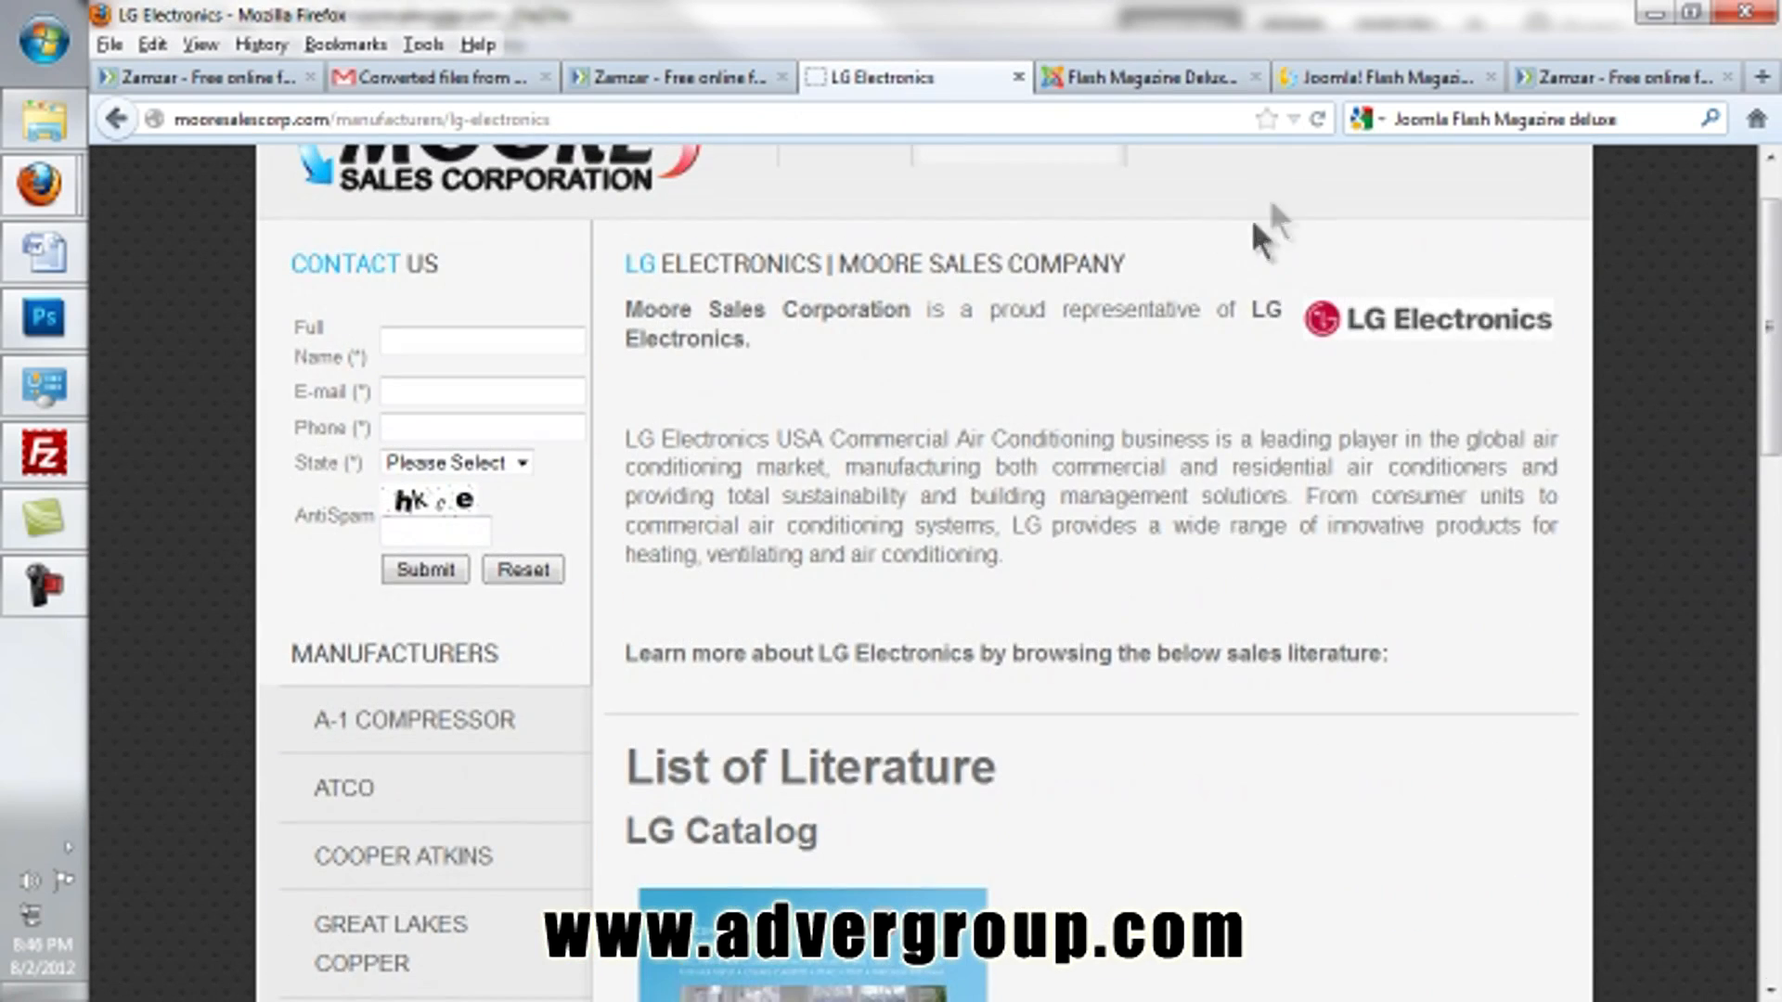
pyautogui.click(1316, 120)
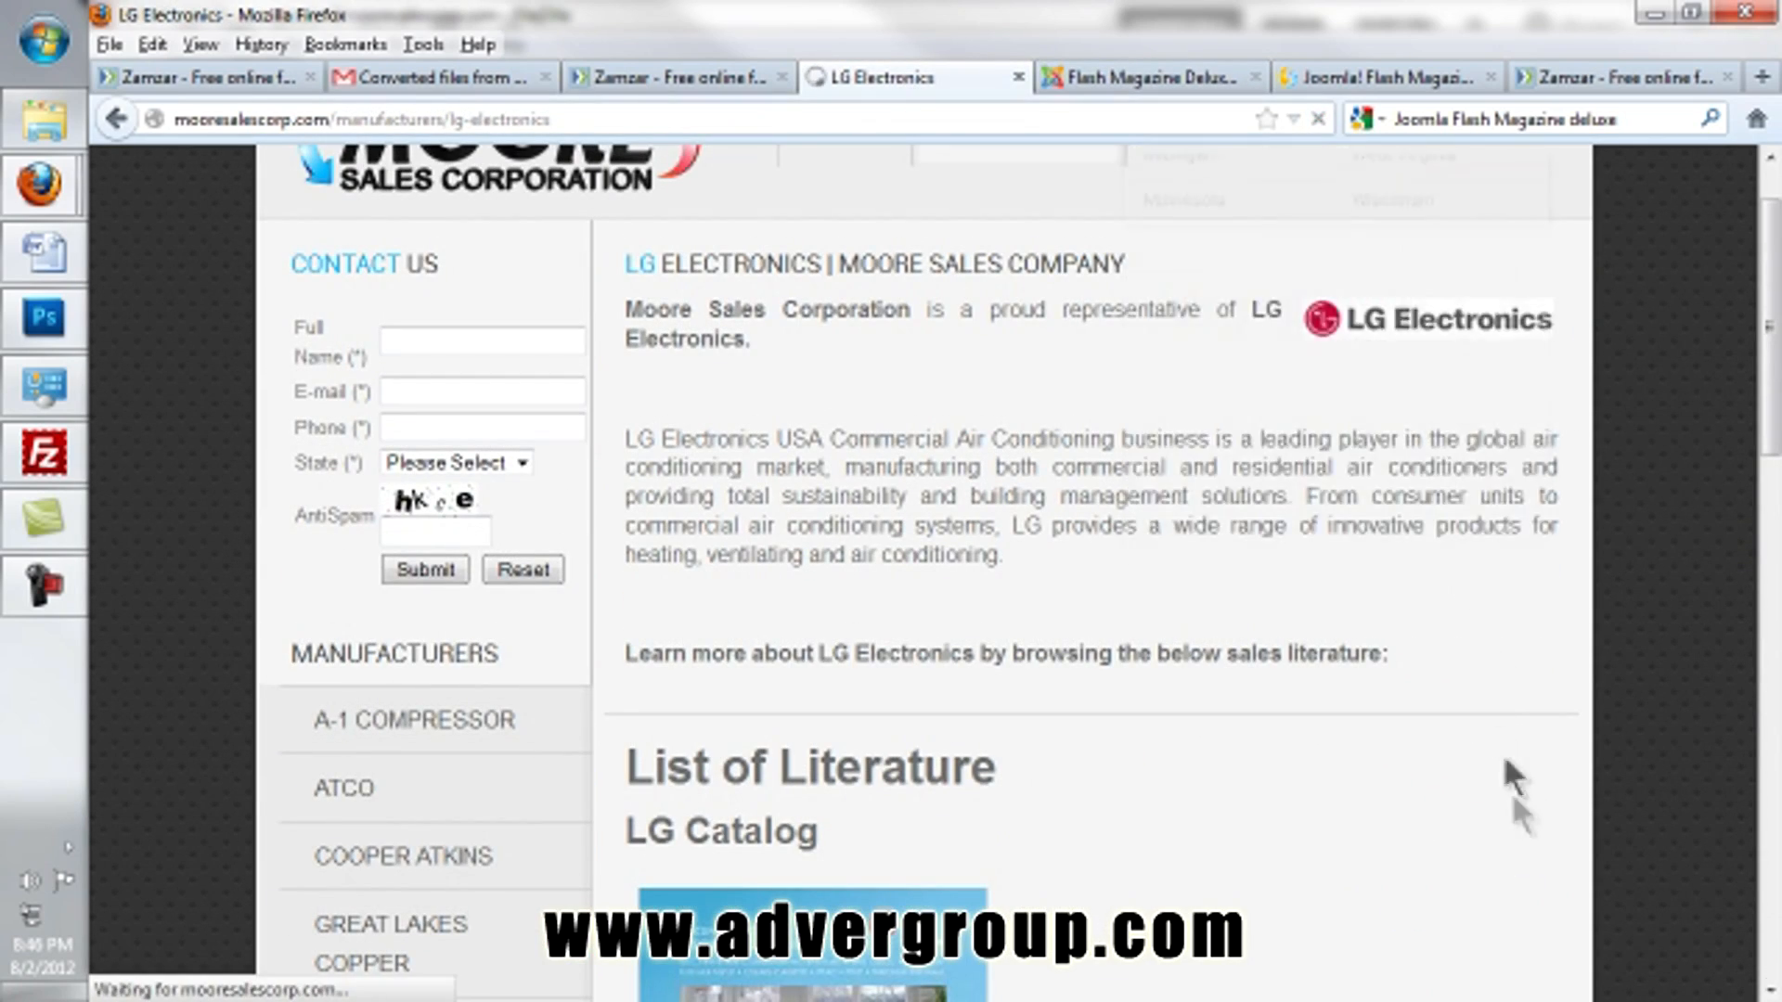
# Step: Look at the LG Flyer 2012 entry in the List of Literature, including its thumbnail and description
pyautogui.scroll(-1, 1369, 768)
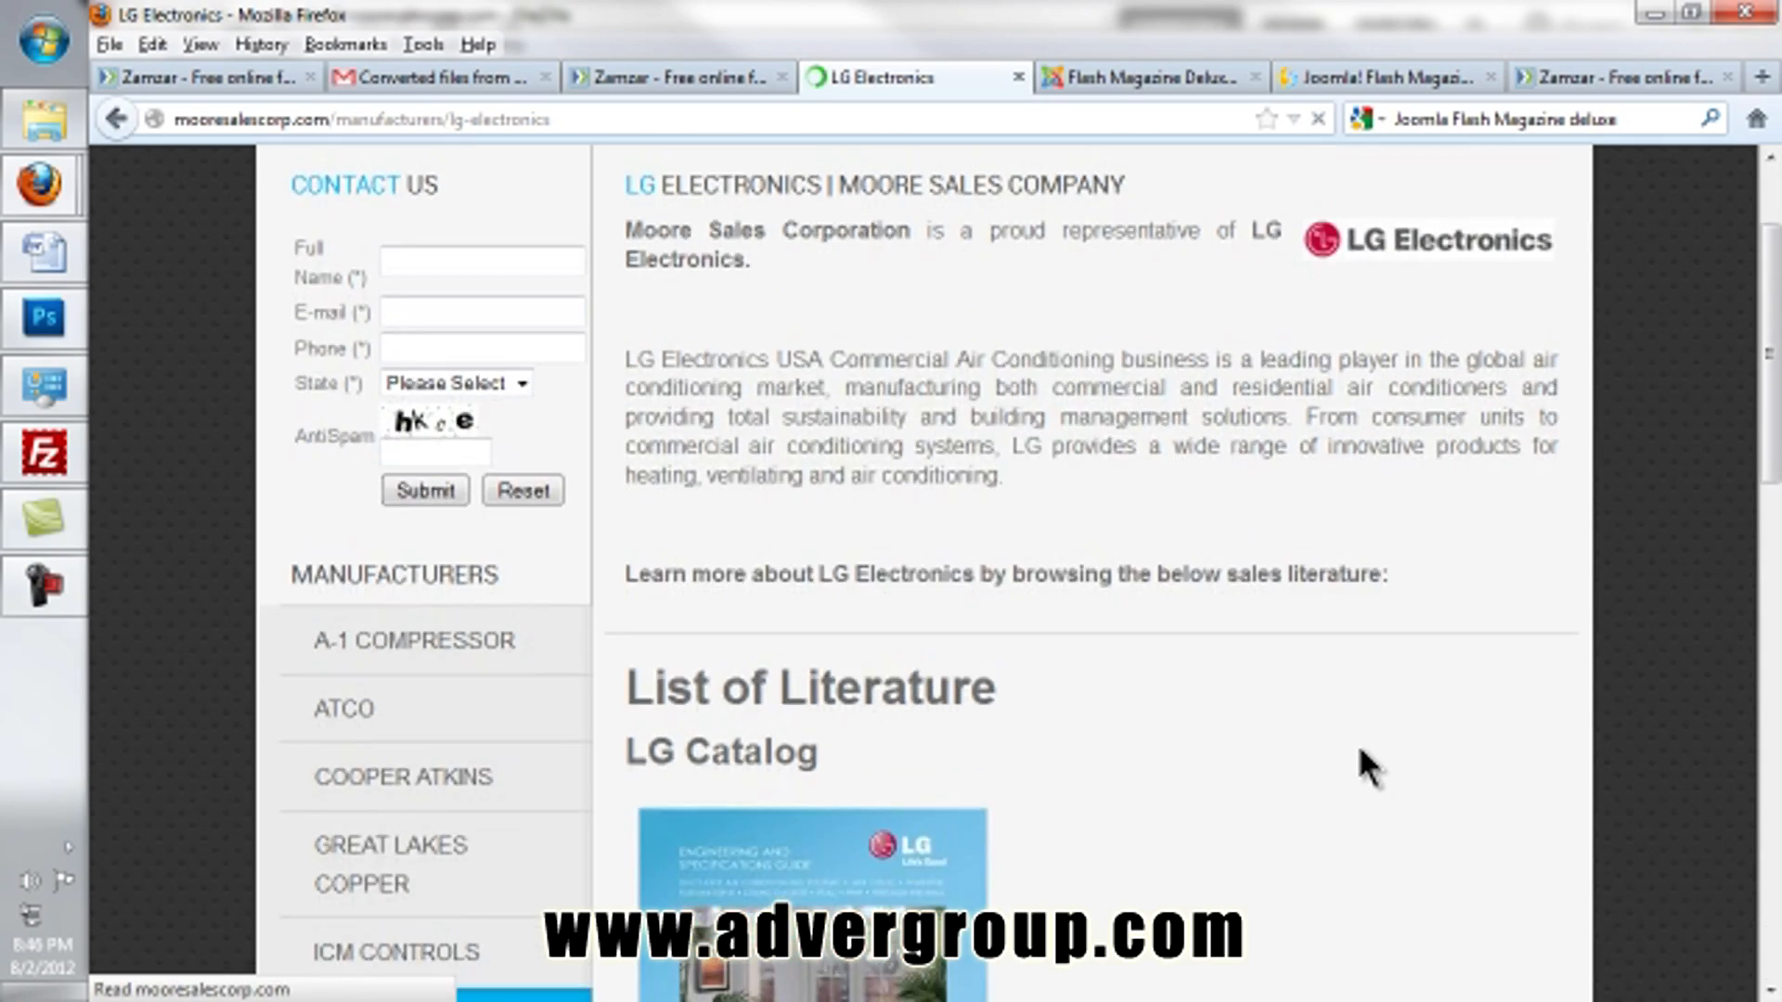
pyautogui.scroll(-5, 1369, 767)
pyautogui.scroll(-3, 1369, 767)
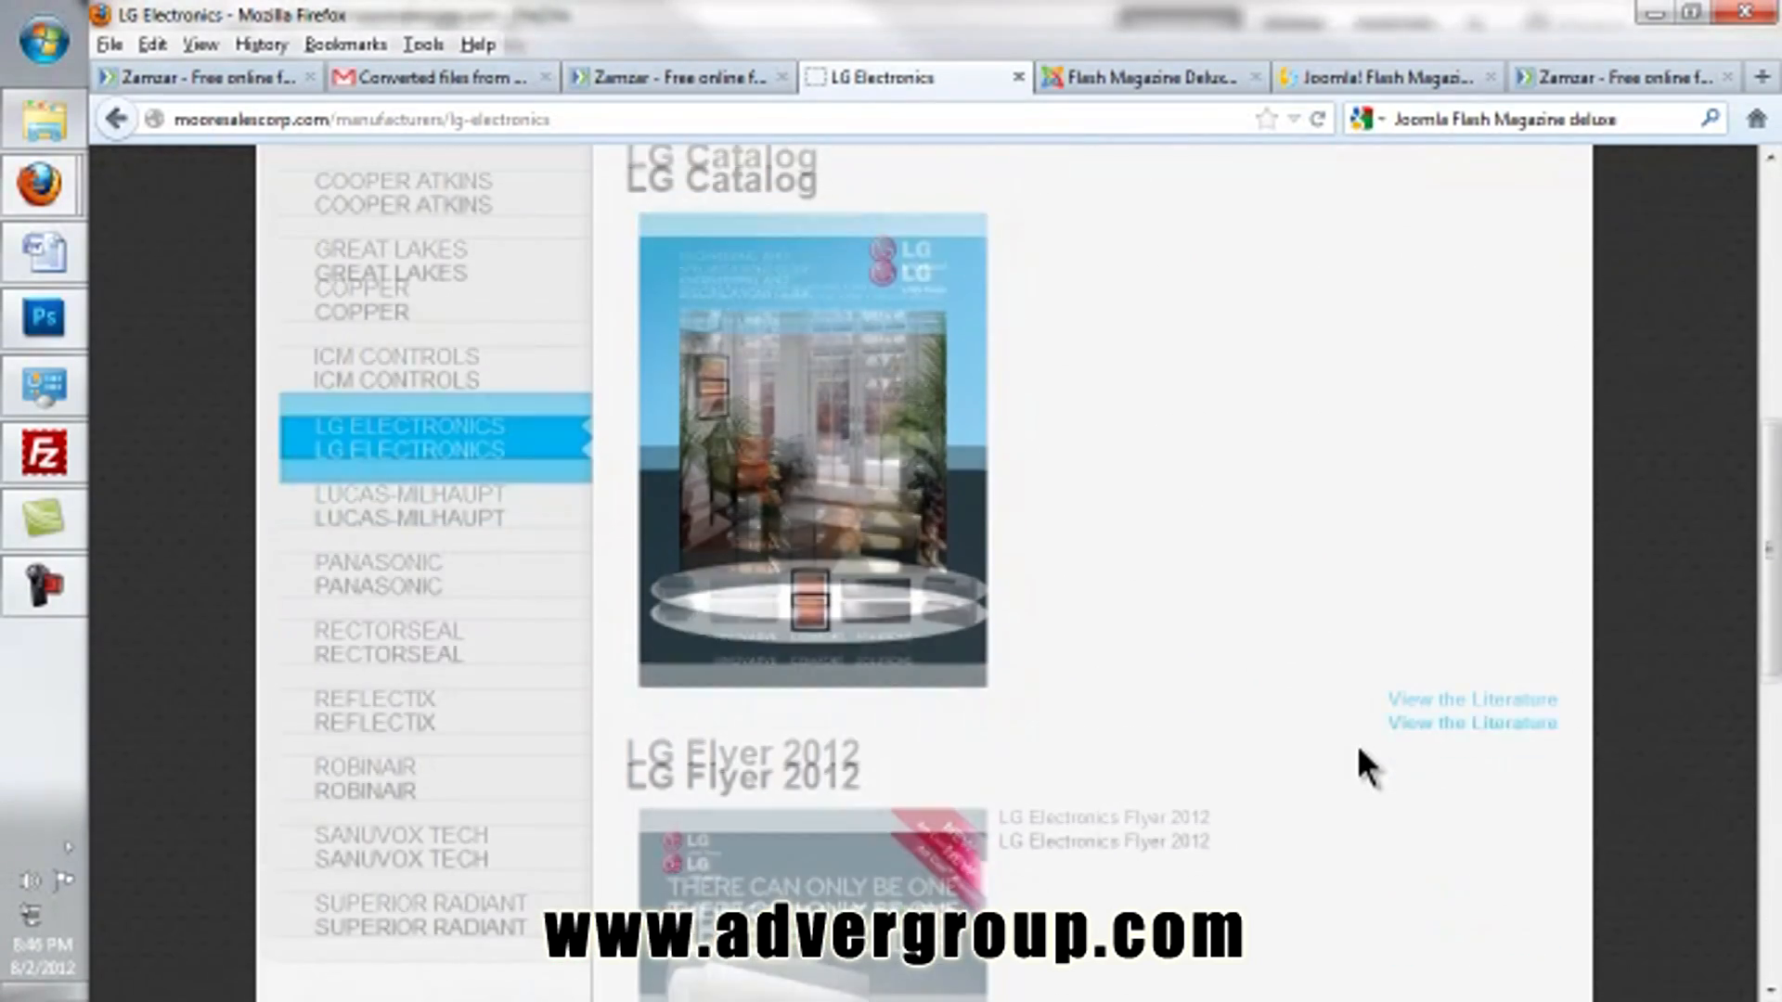
pyautogui.scroll(-2, 1369, 767)
pyautogui.scroll(-1, 1369, 767)
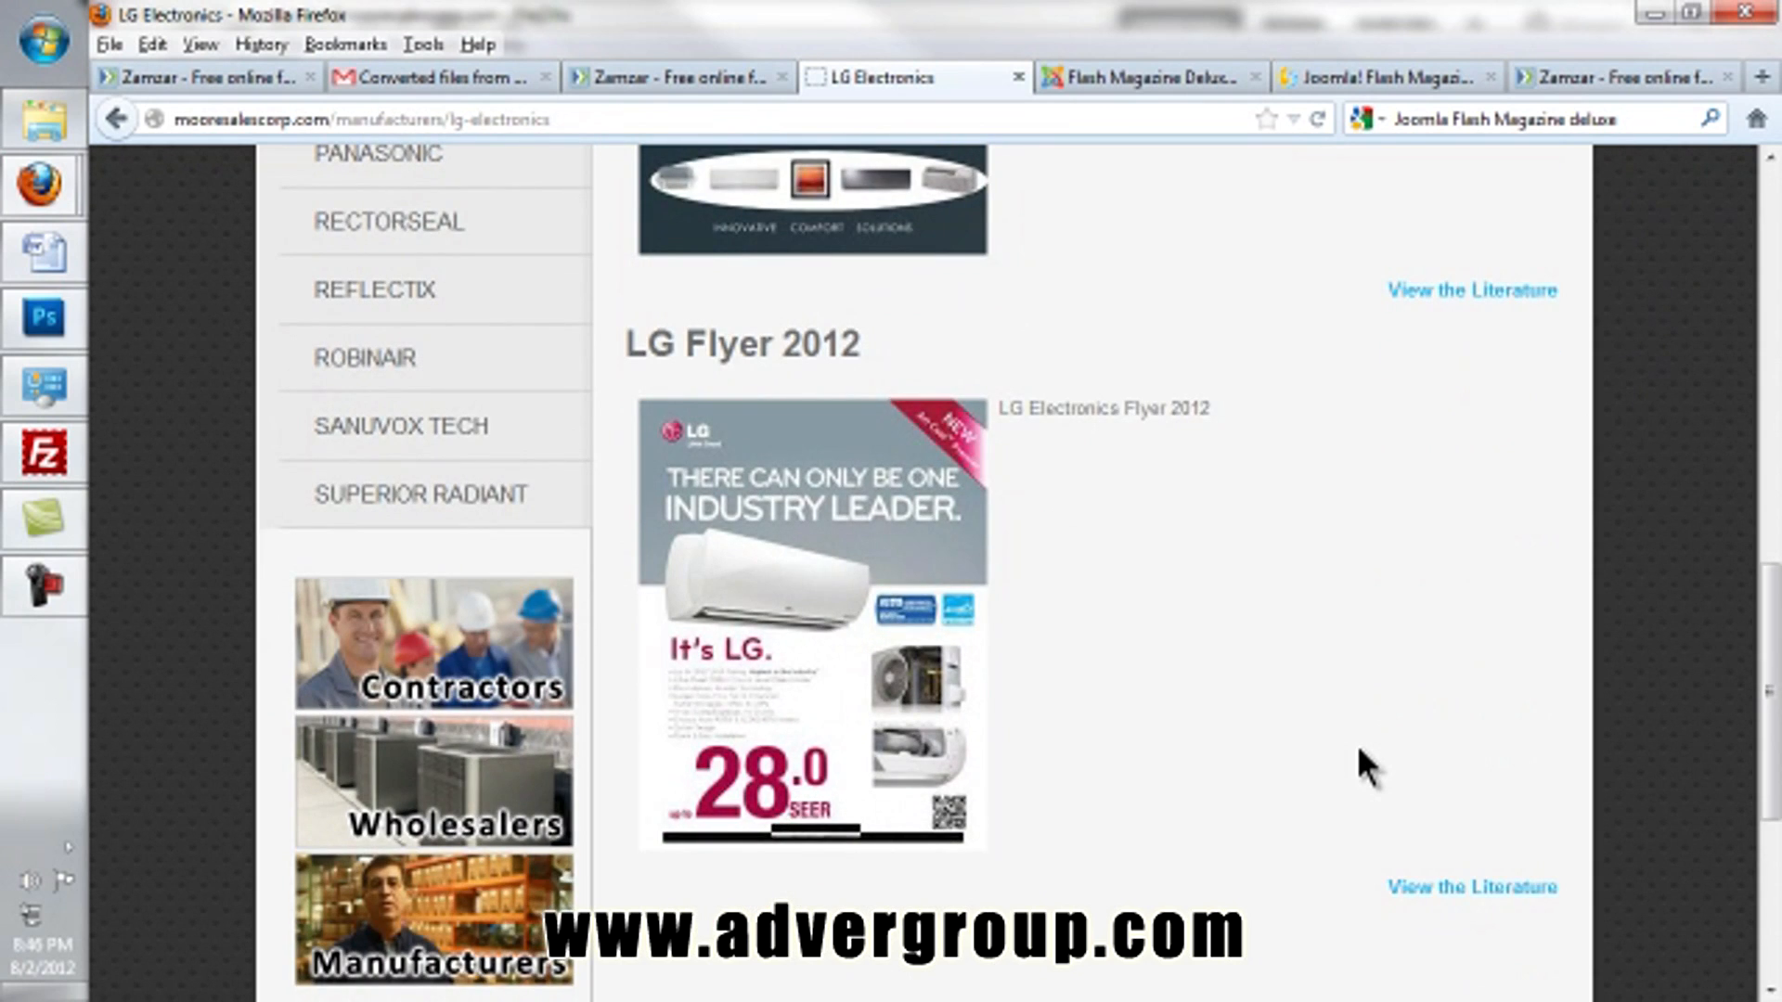
pyautogui.scroll(1, 1365, 763)
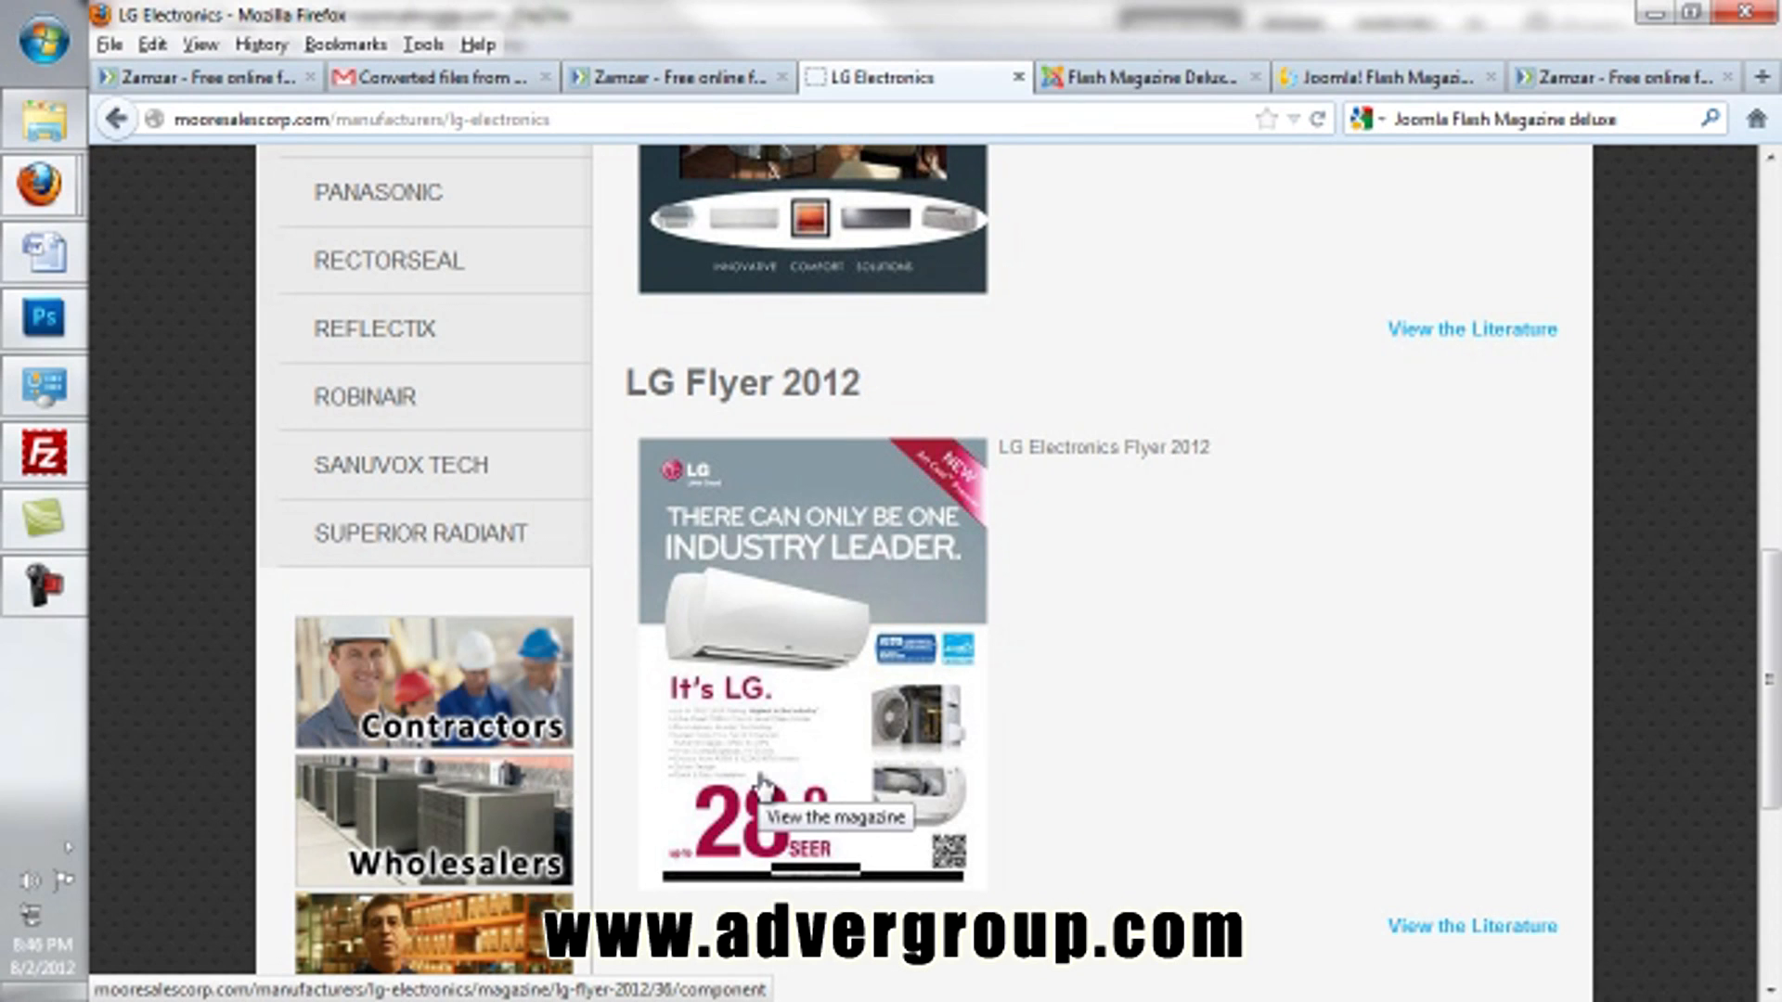
pyautogui.moveTo(1000, 449); pyautogui.dragTo(1212, 442)
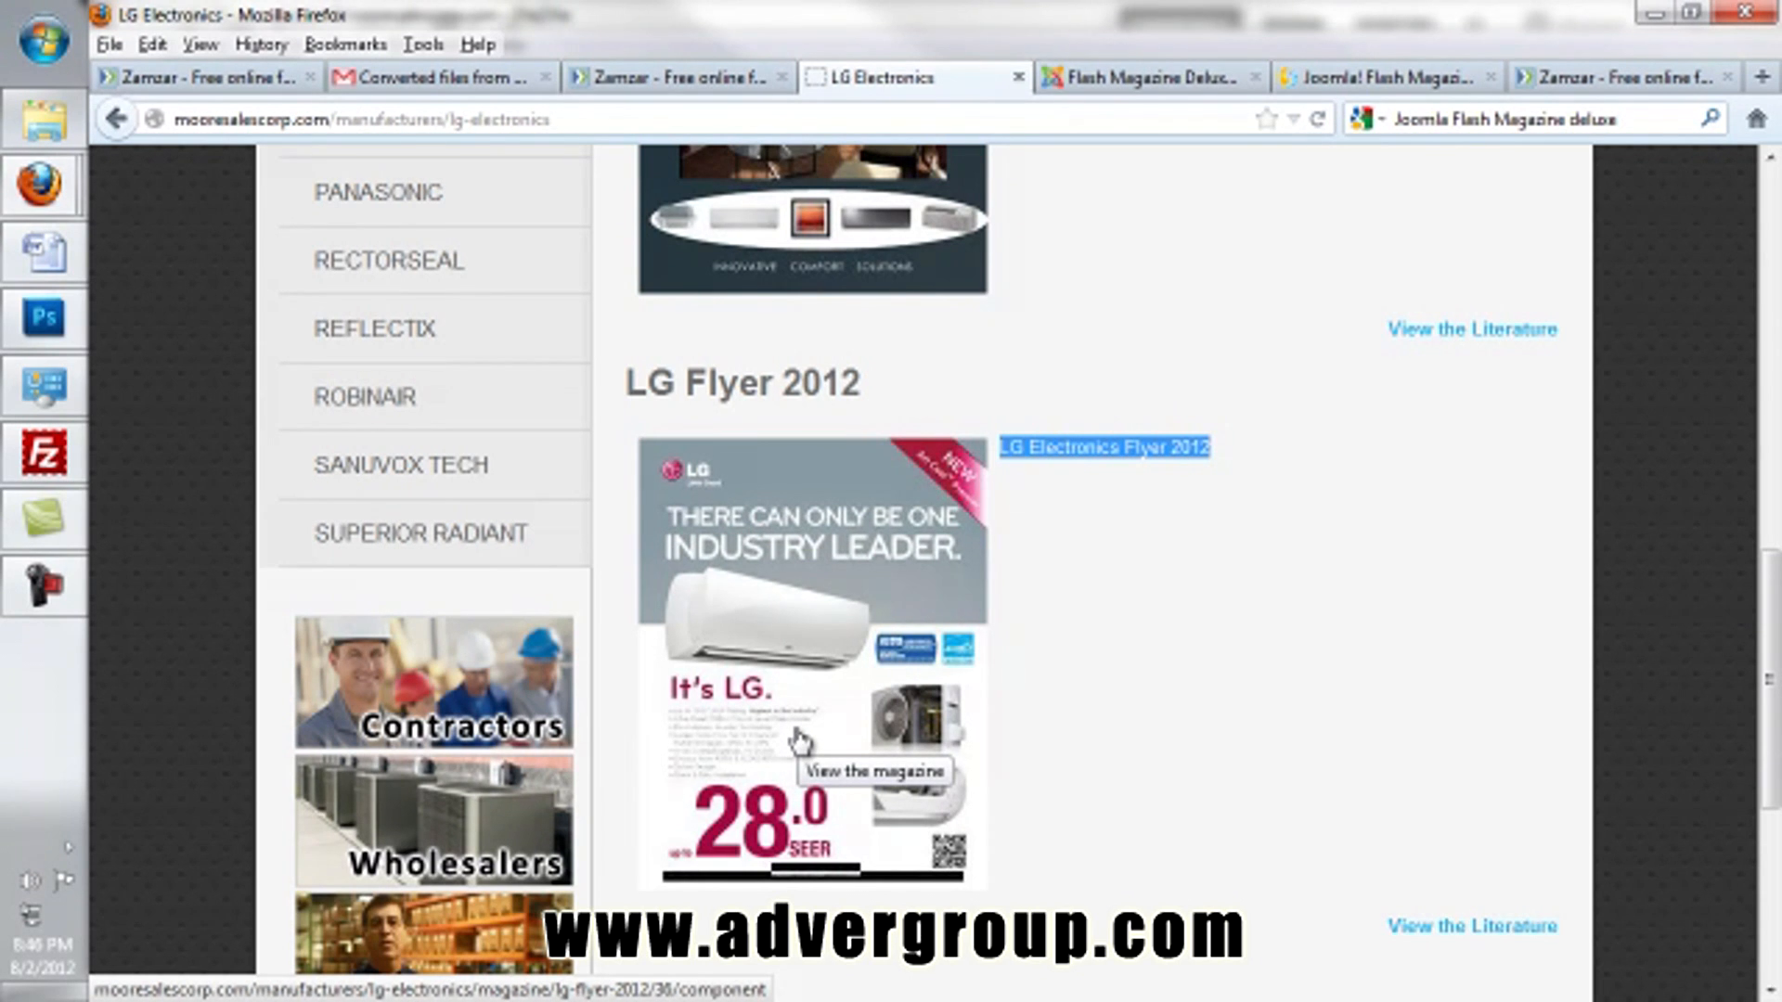
# Step: Open the LG Flyer 2012 magazine and flip back and forth between its pages
pyautogui.click(1389, 926)
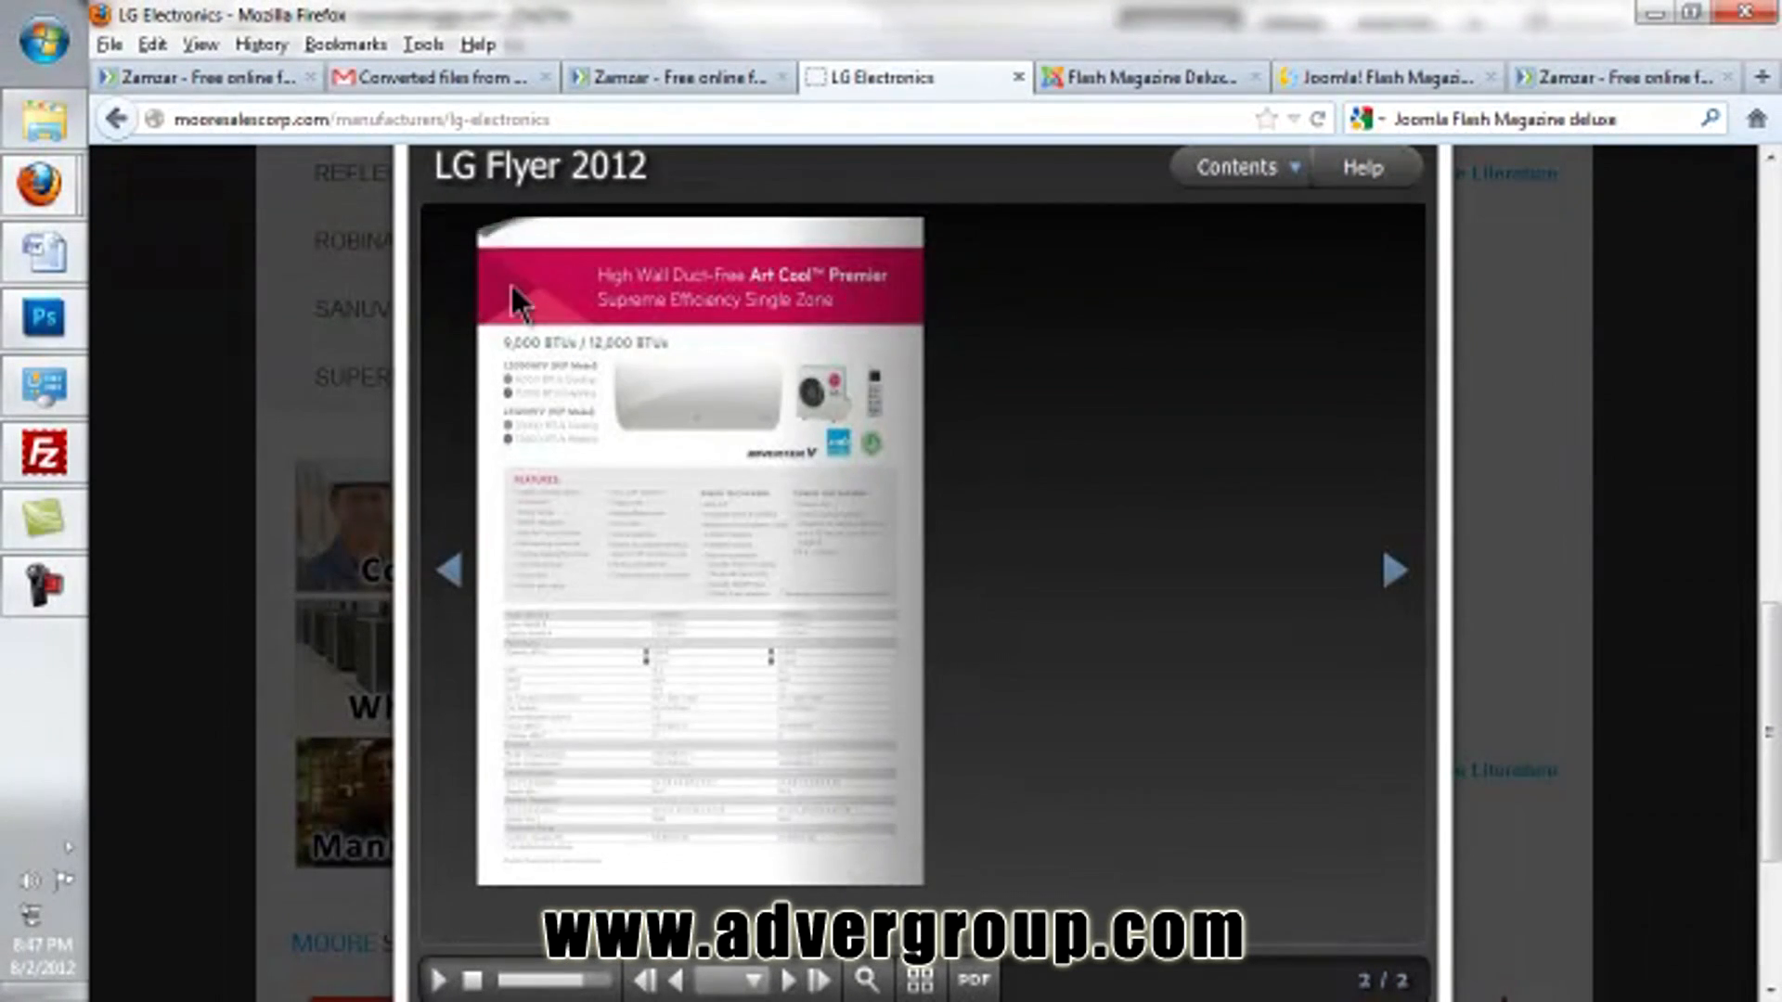
pyautogui.moveTo(655, 349); pyautogui.dragTo(1558, 329)
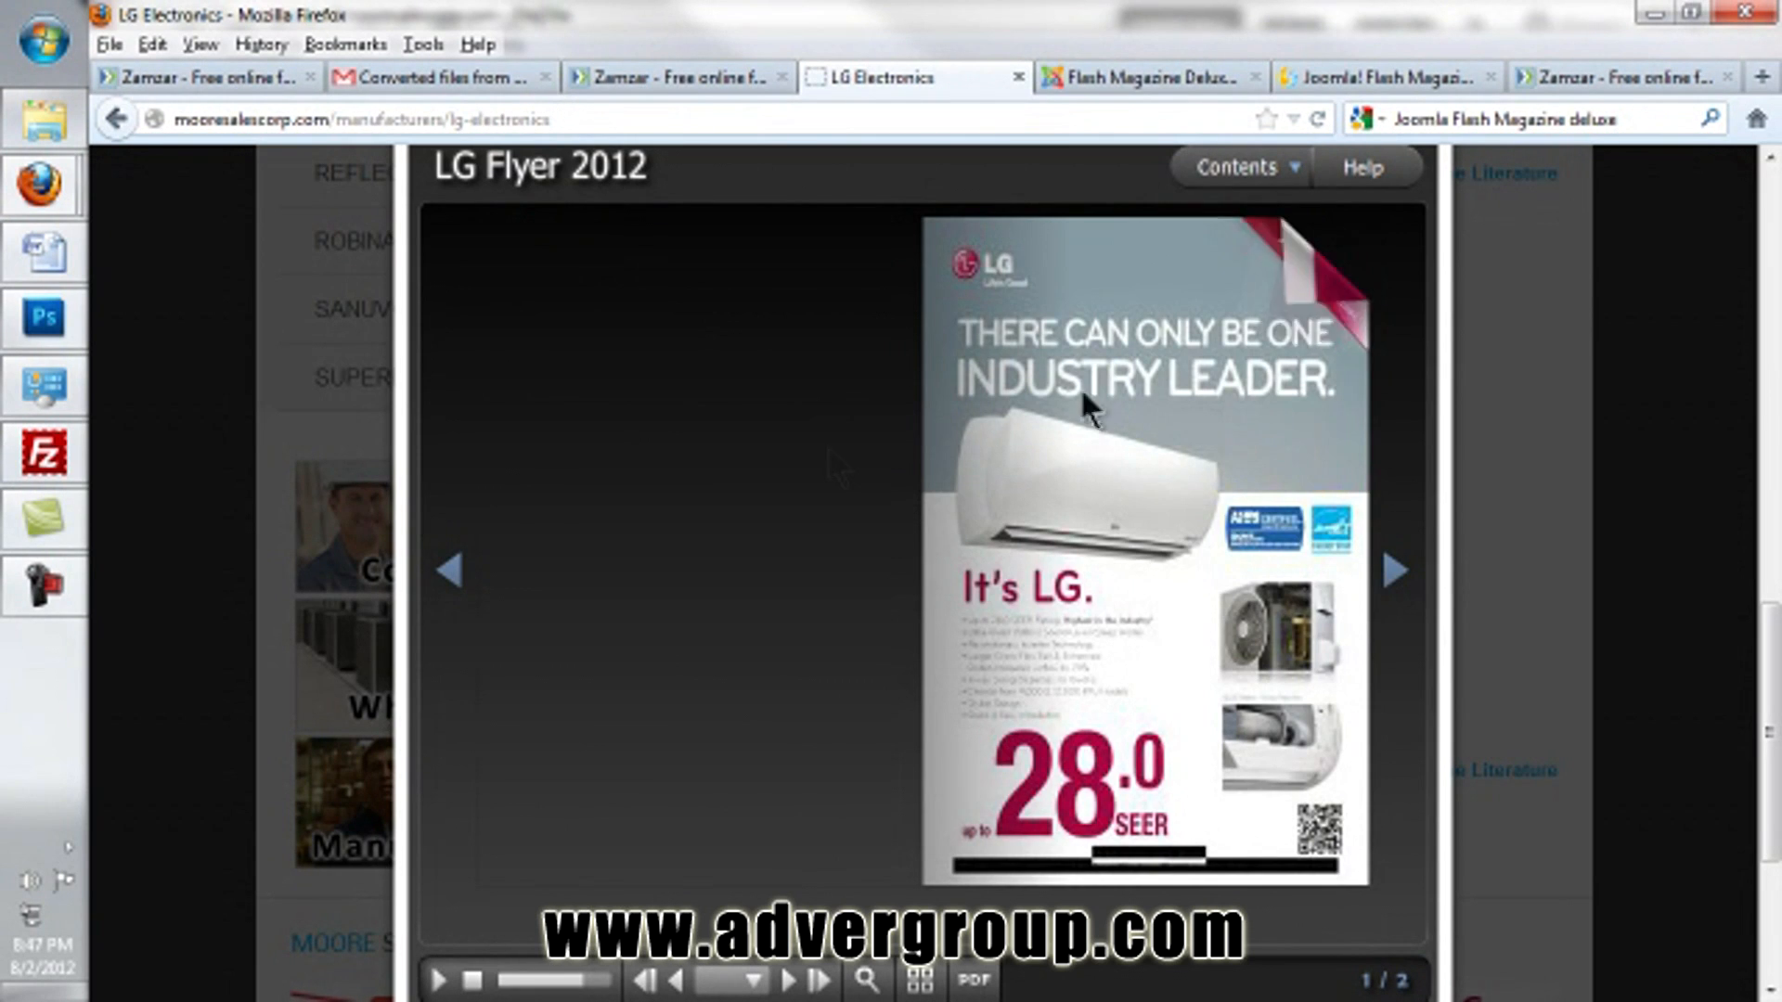
pyautogui.moveTo(1294, 321); pyautogui.dragTo(364, 282)
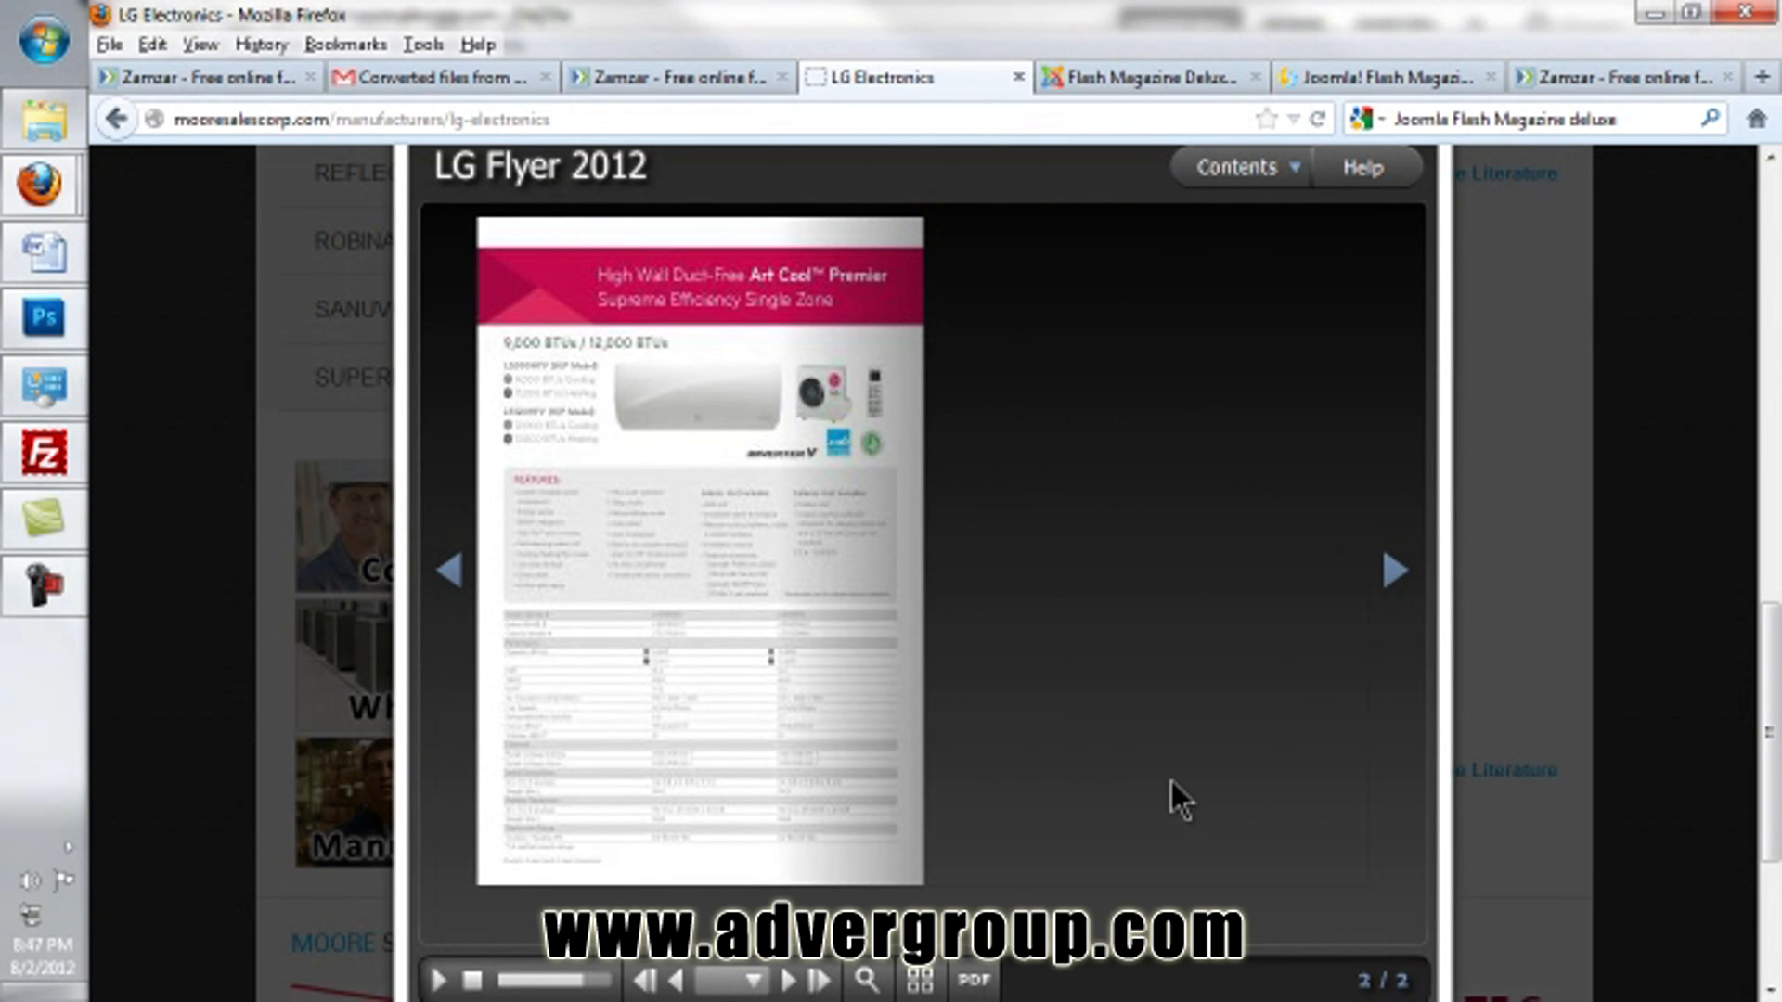
pyautogui.scroll(-3, 1171, 781)
pyautogui.scroll(2, 1173, 796)
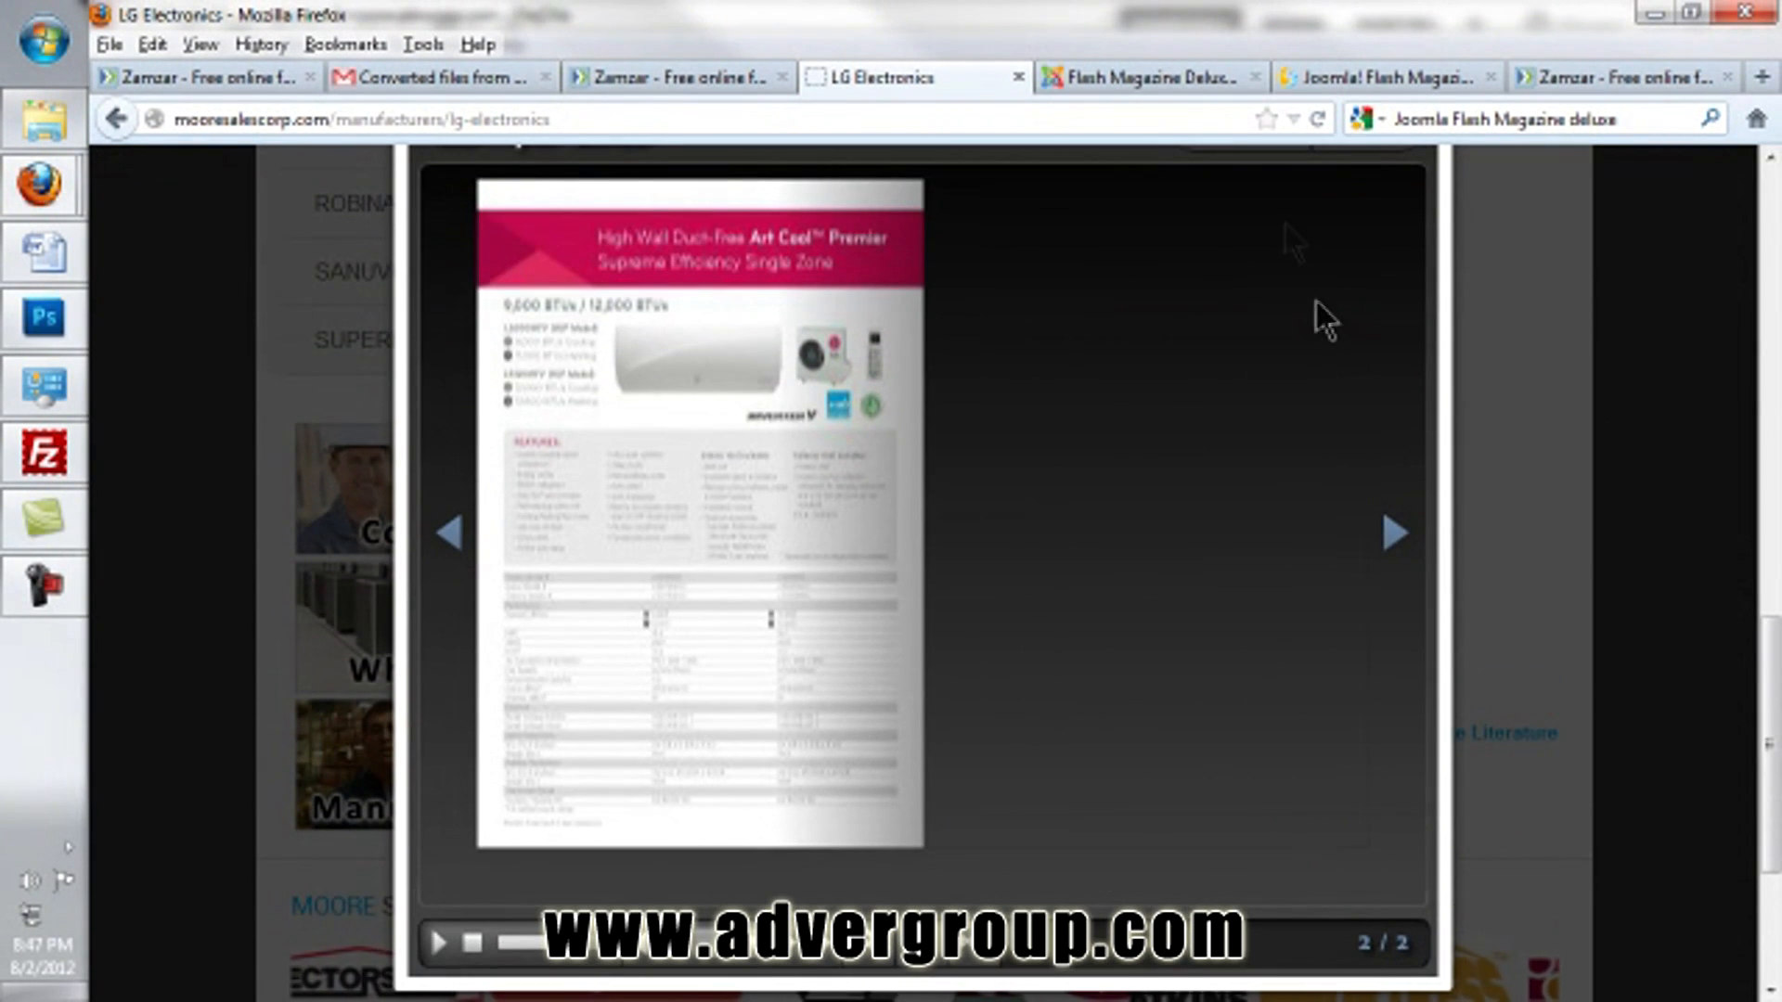
# Step: View the Flash Magazine Deluxe product page on JoomPlace, return to the LG Electronics page and close the flyer
pyautogui.click(1332, 72)
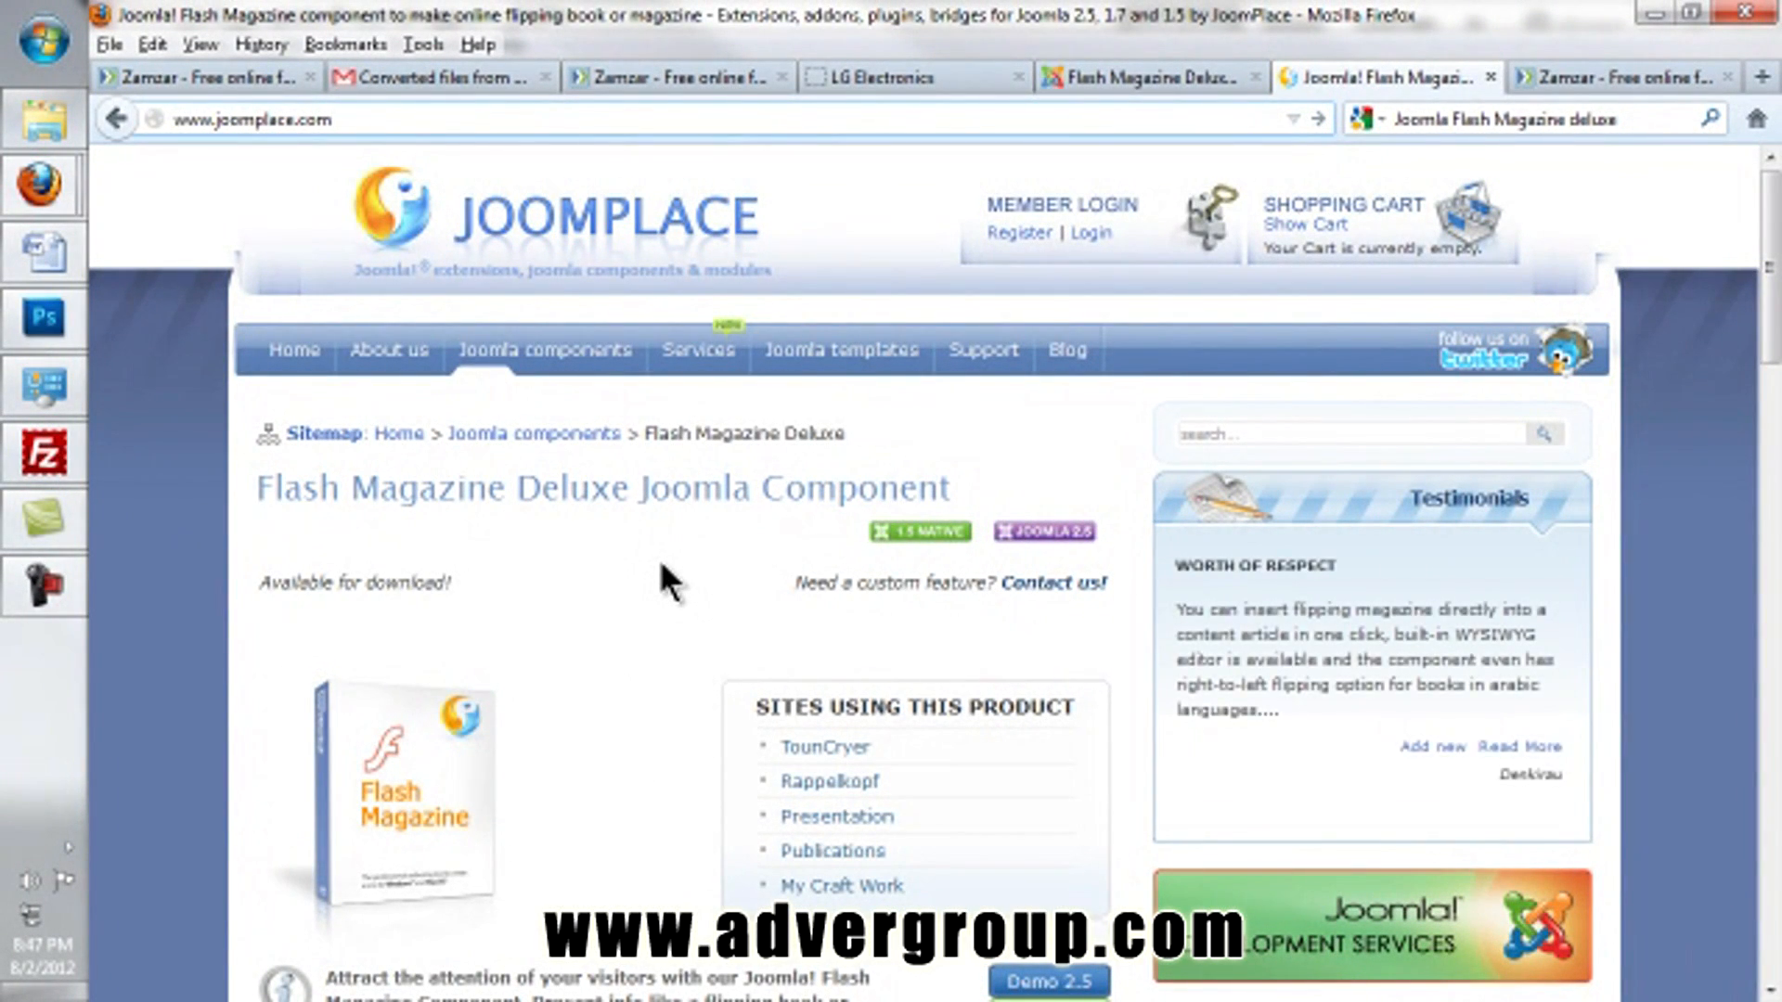
pyautogui.click(887, 74)
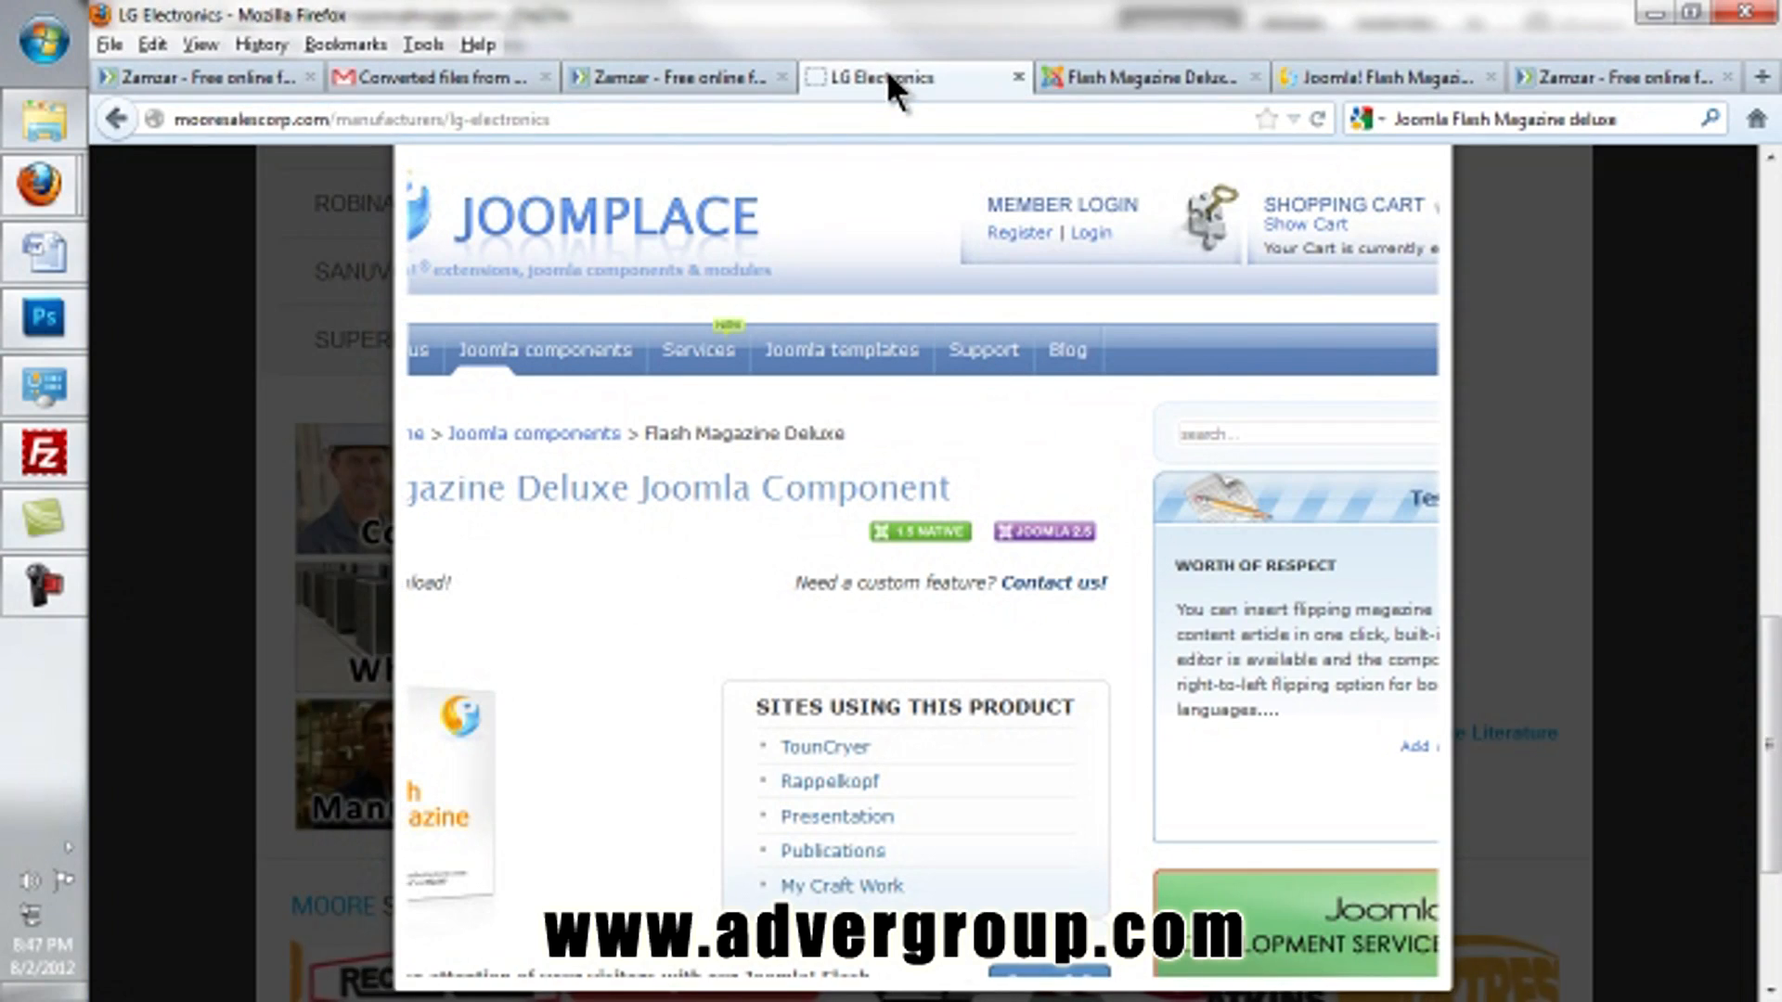
pyautogui.scroll(-3, 1528, 366)
pyautogui.scroll(6, 1556, 455)
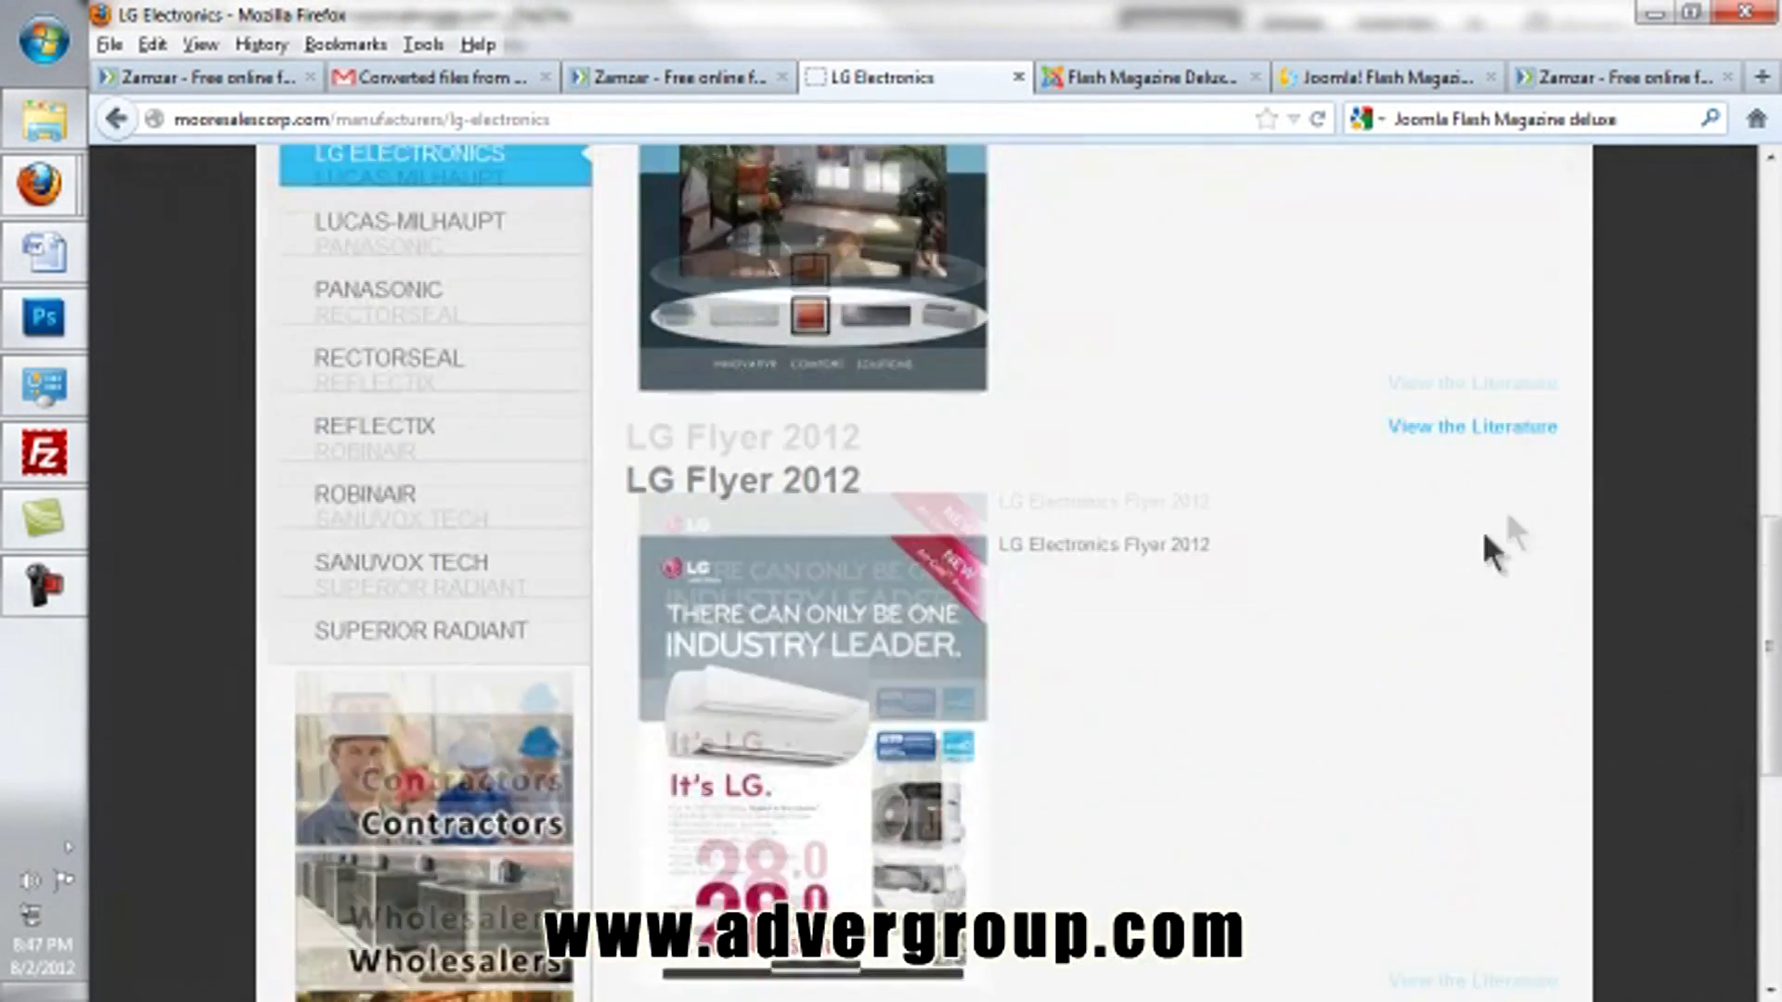
# Step: Reopen the LG Flyer 2012 magazine, check its contents list and PDF download option, and close it
pyautogui.click(906, 672)
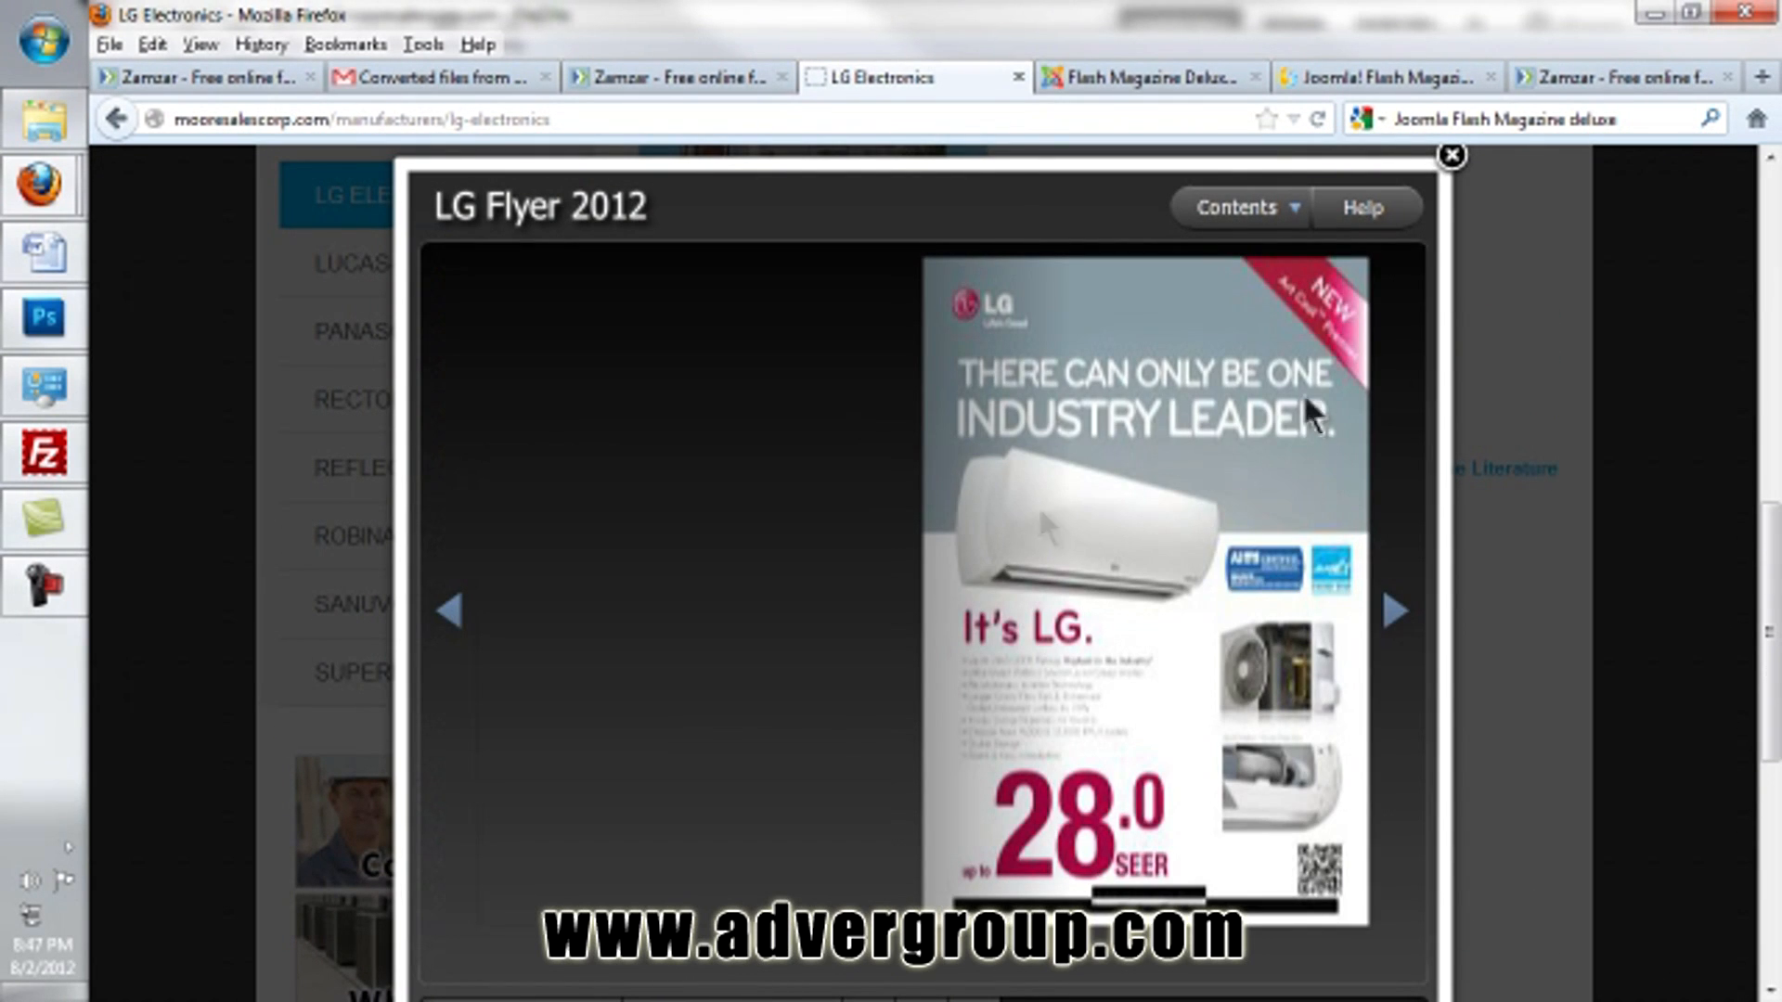
pyautogui.click(1267, 207)
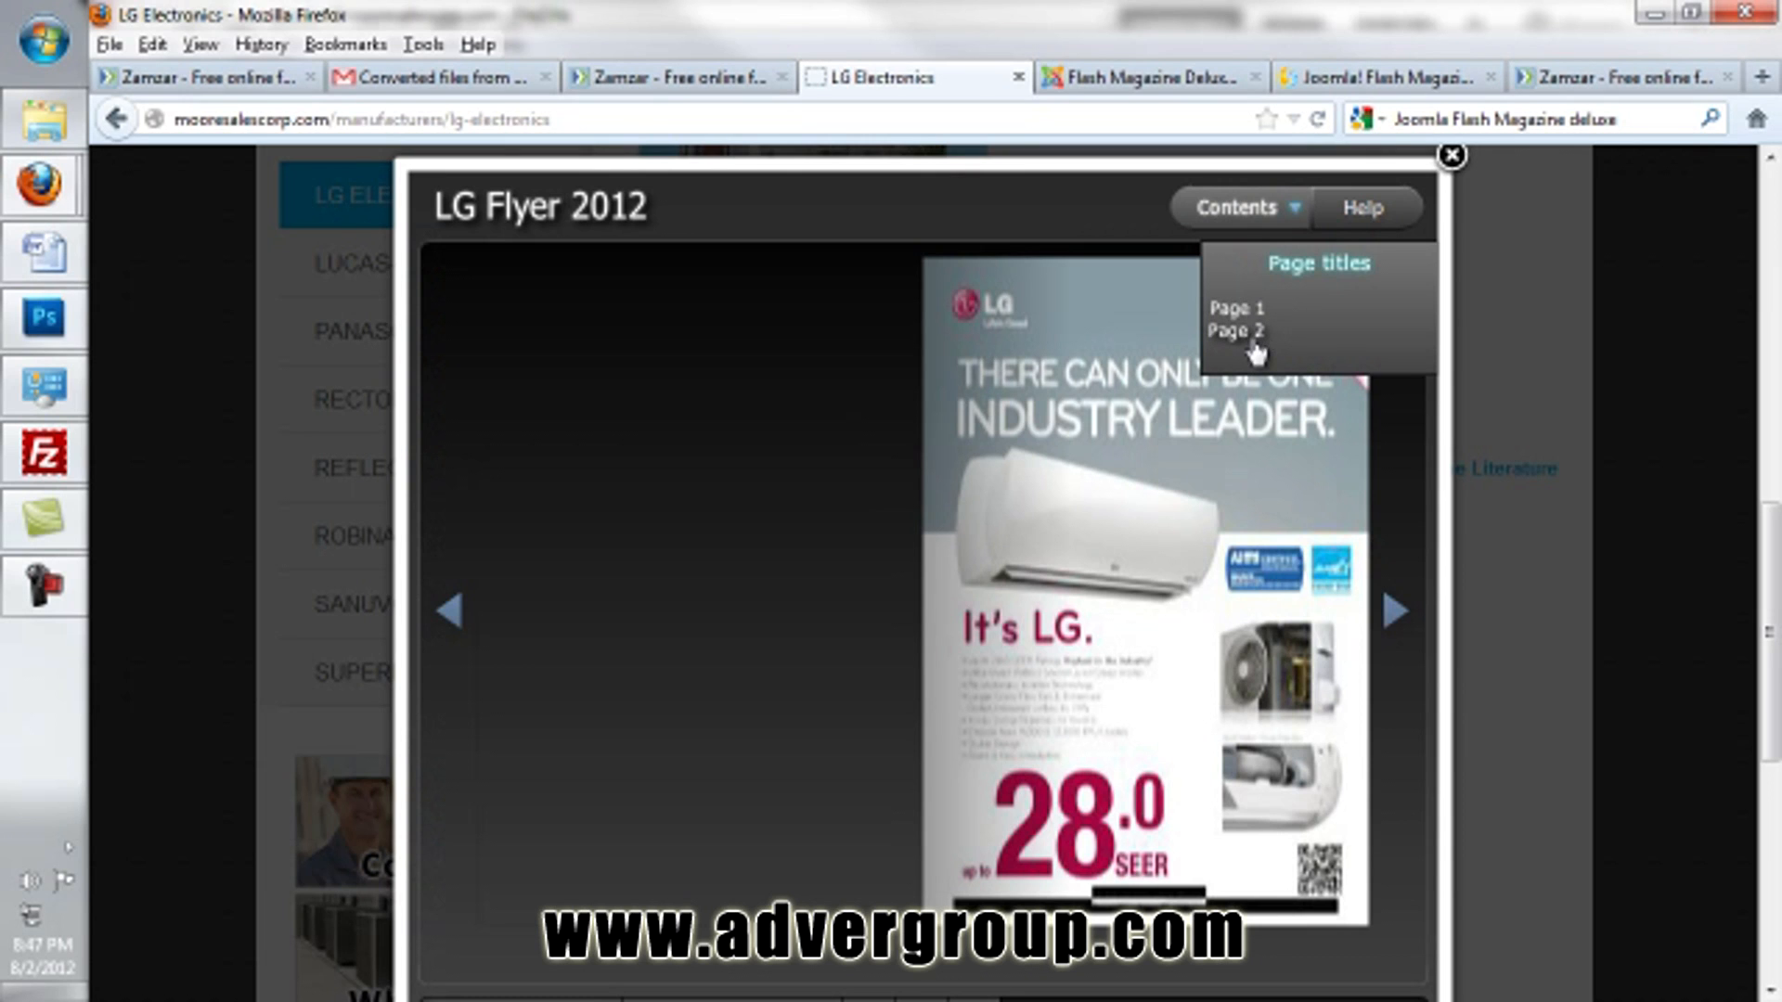
pyautogui.scroll(-5, 1253, 520)
pyautogui.click(967, 677)
pyautogui.scroll(3, 956, 464)
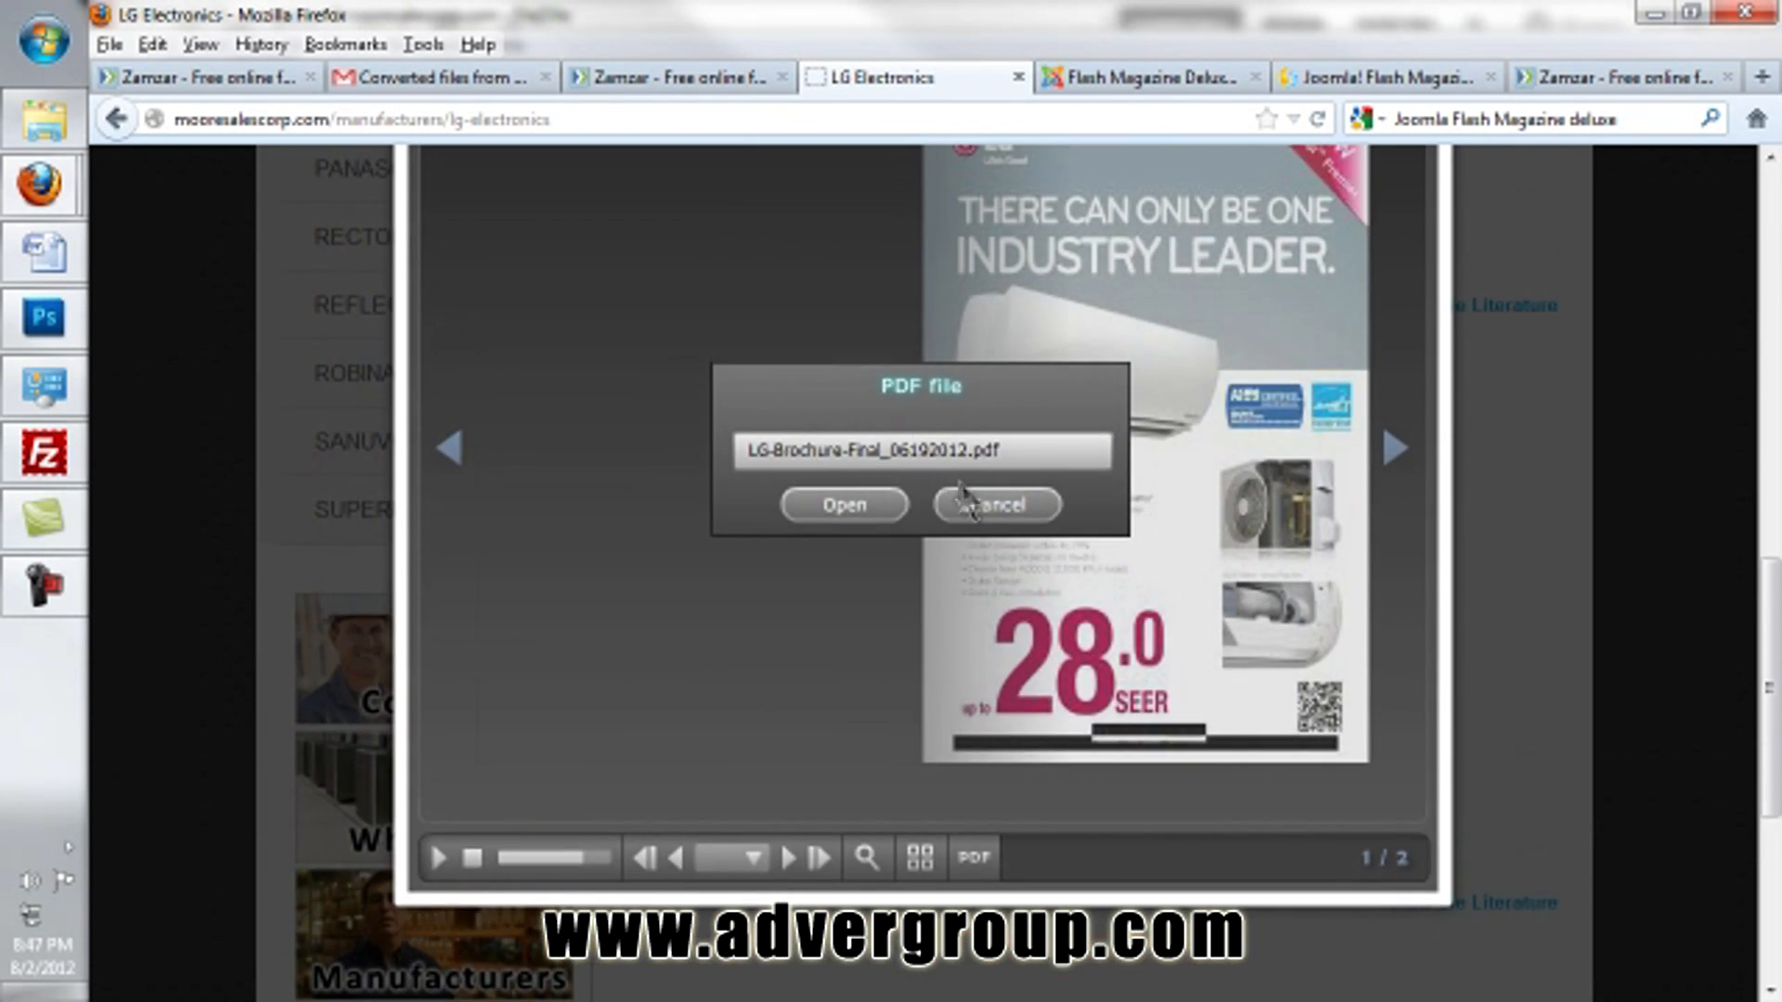
pyautogui.click(975, 504)
pyautogui.scroll(2, 956, 519)
pyautogui.scroll(2, 944, 524)
pyautogui.click(1451, 270)
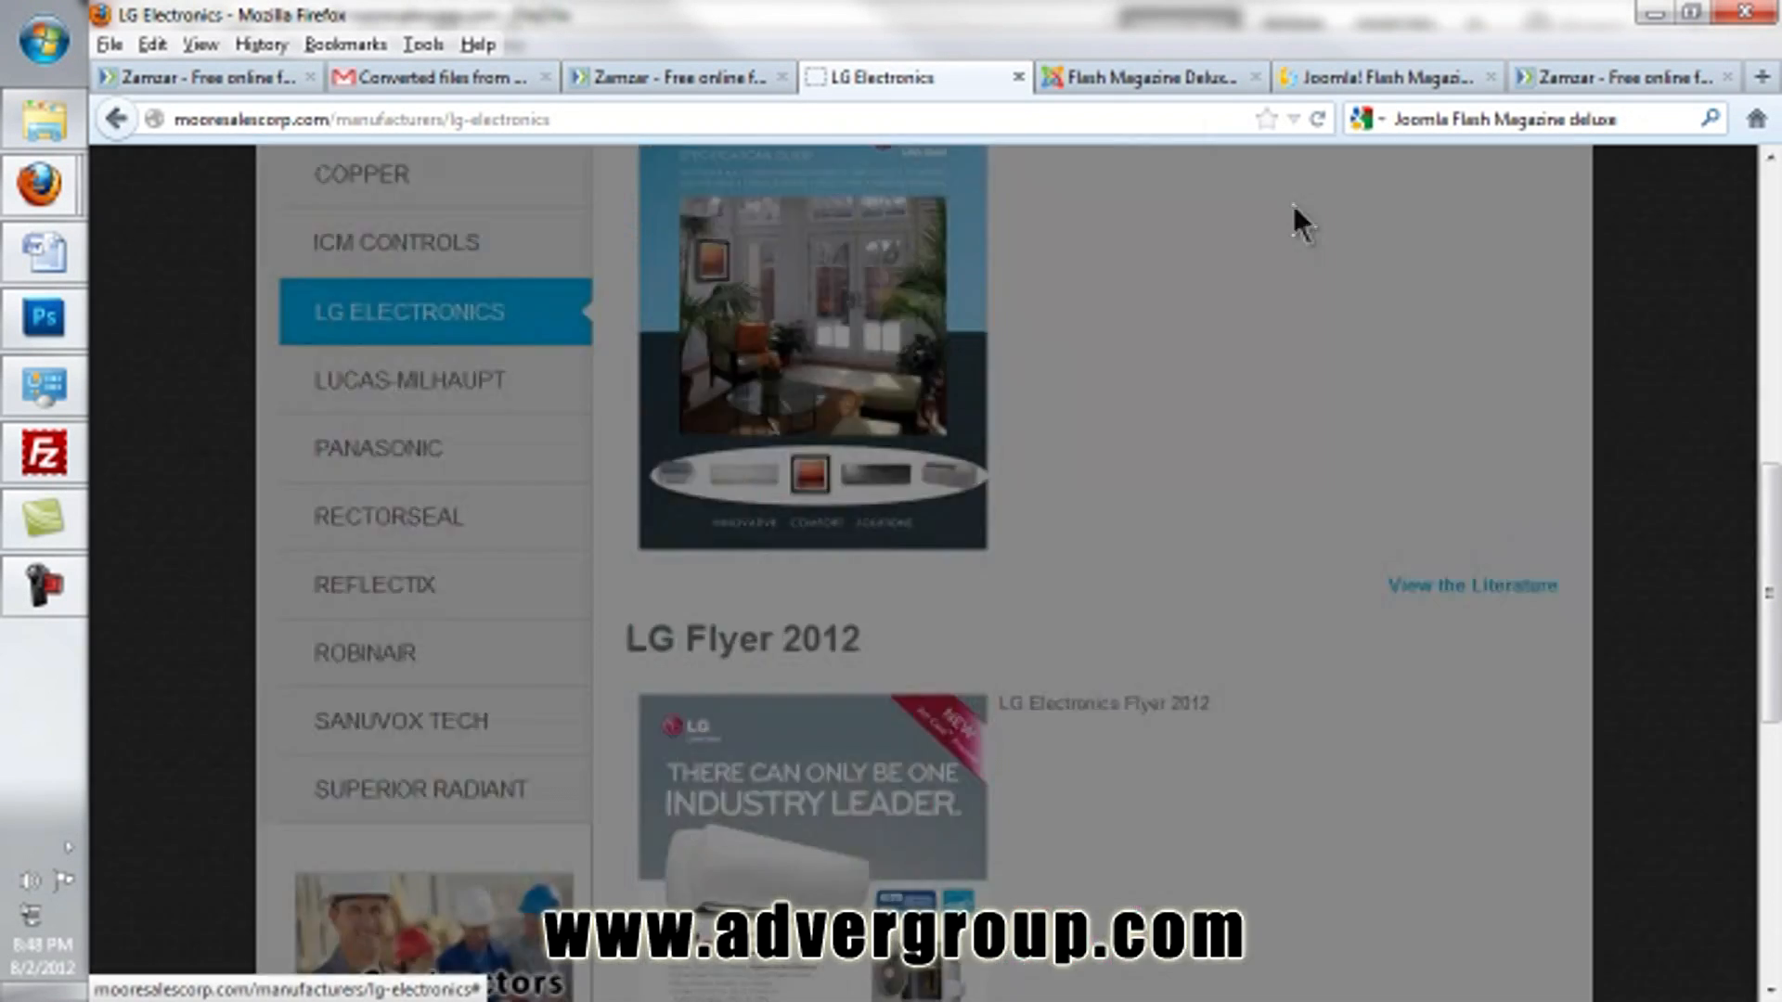
# Step: Review the LG Flyer 2012 magazine's settings in the Joomla administration, including the PDF, sound and frontpage options
pyautogui.click(1140, 80)
pyautogui.scroll(-4, 1281, 603)
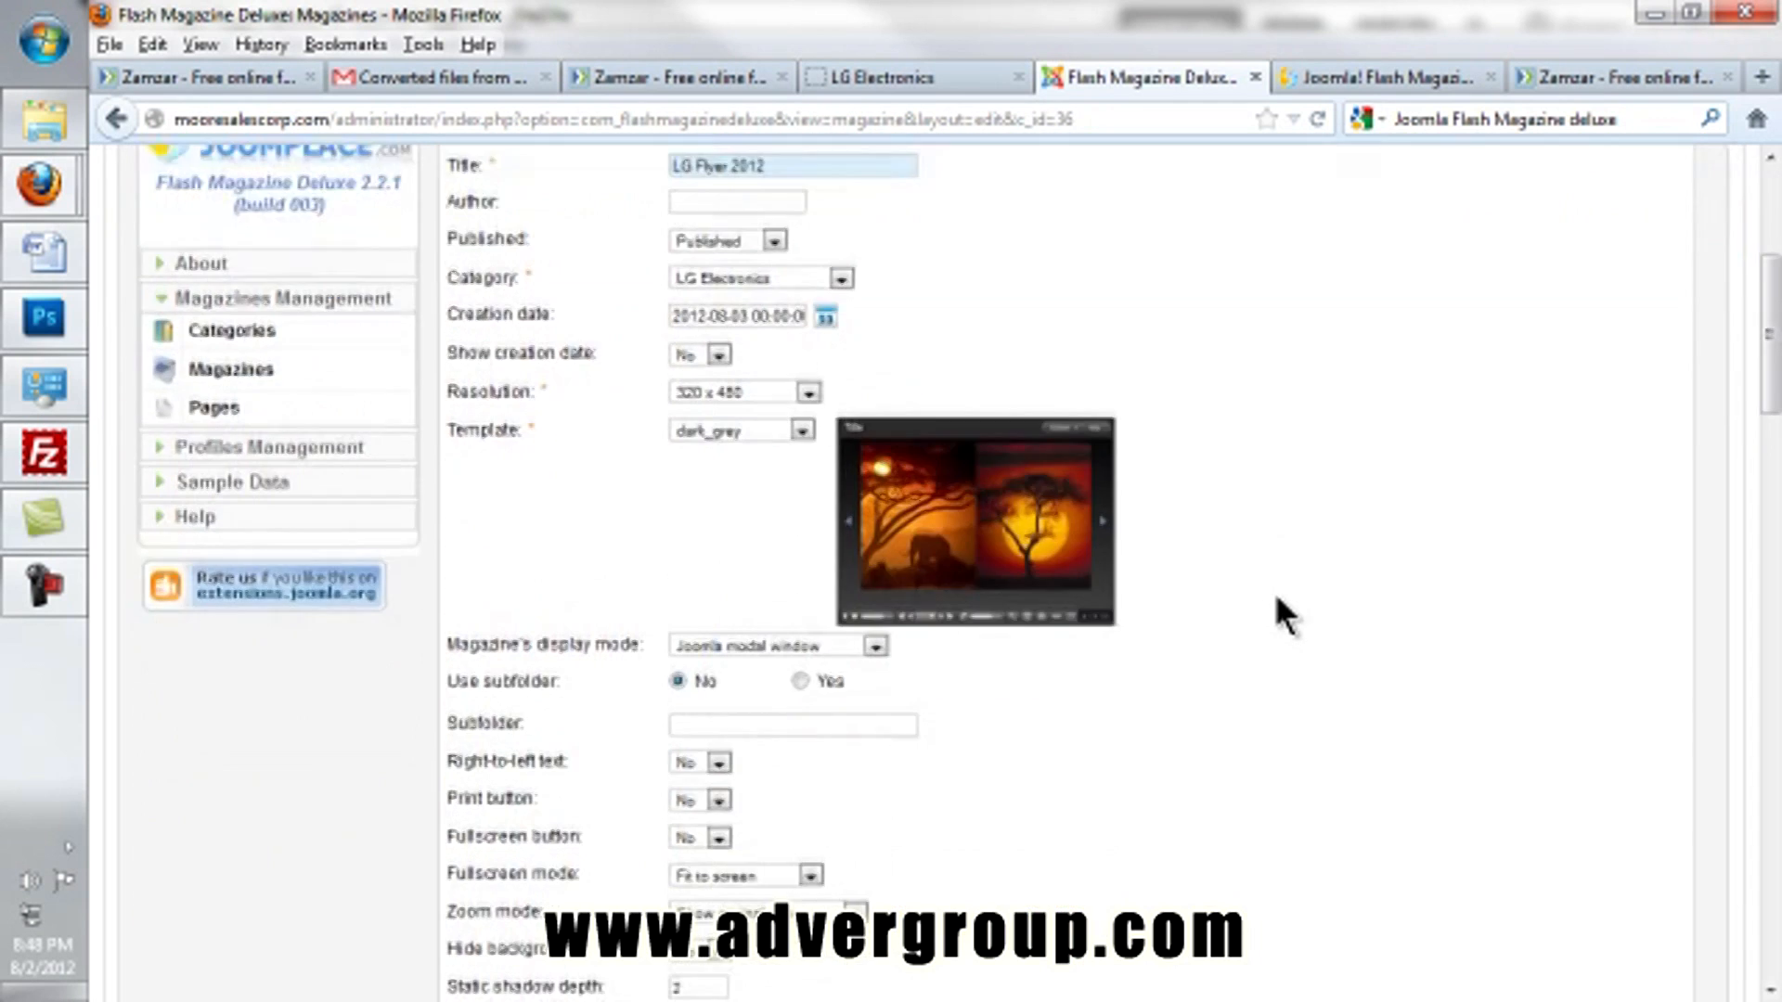
pyautogui.scroll(-10, 1284, 612)
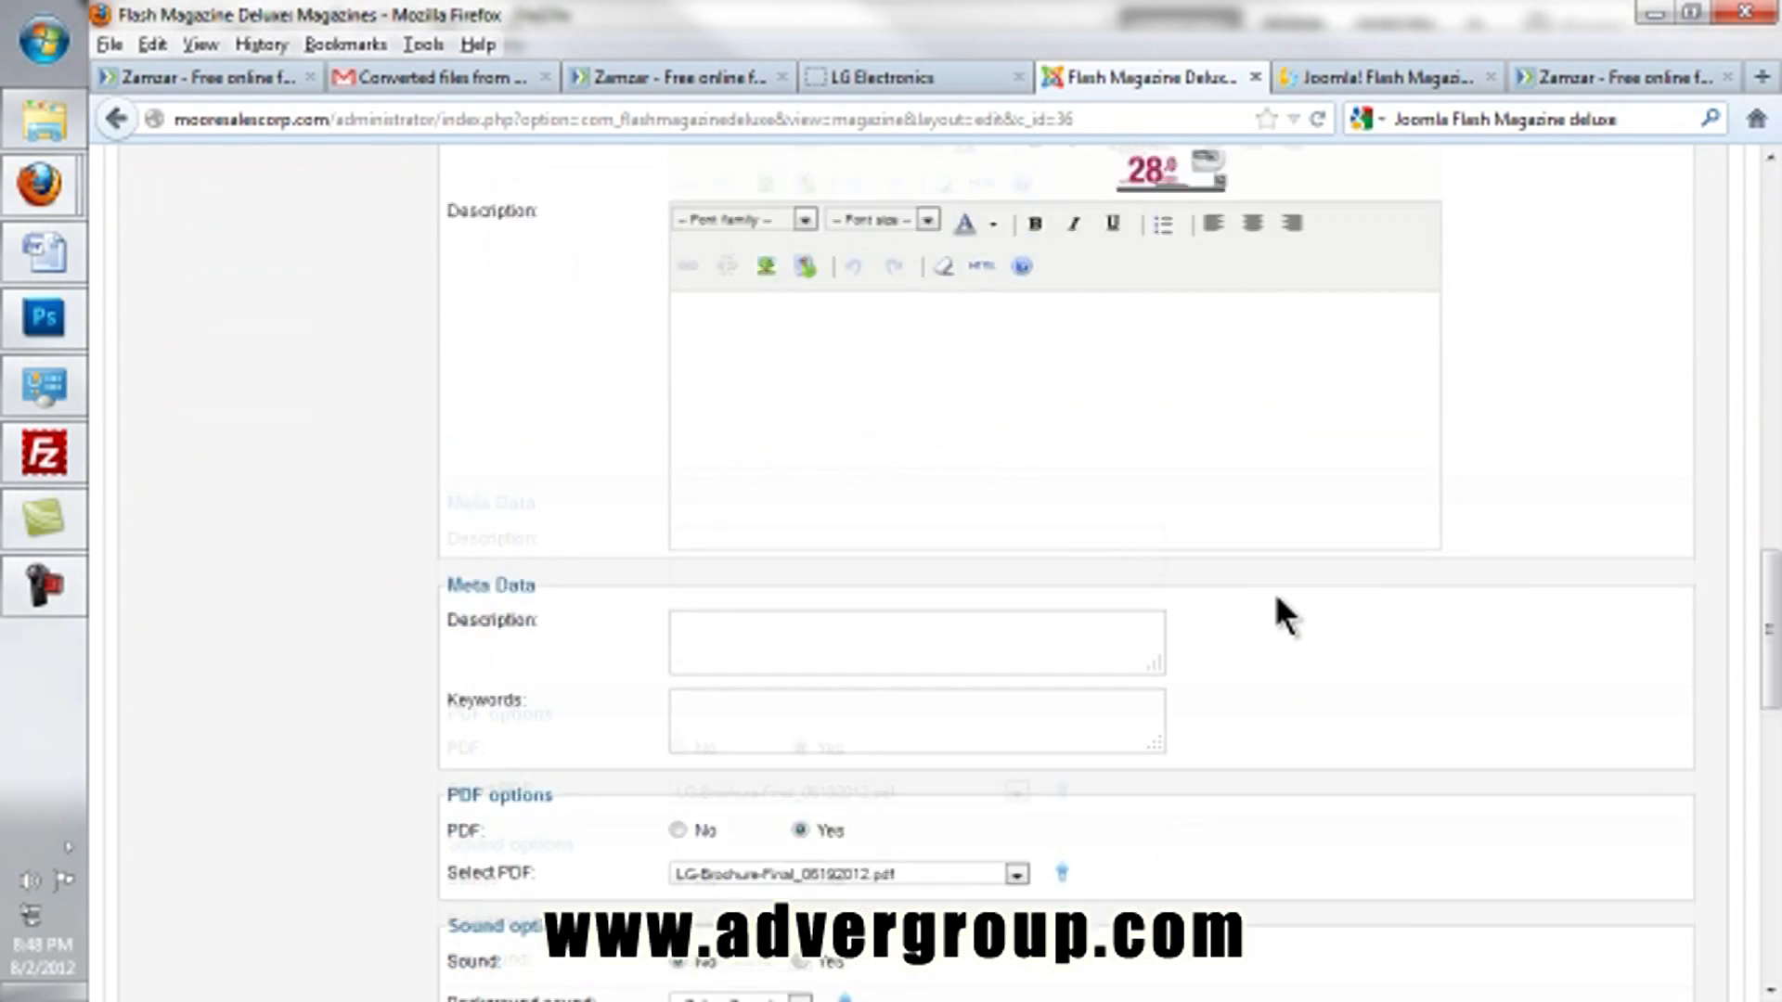
pyautogui.scroll(-3, 1276, 604)
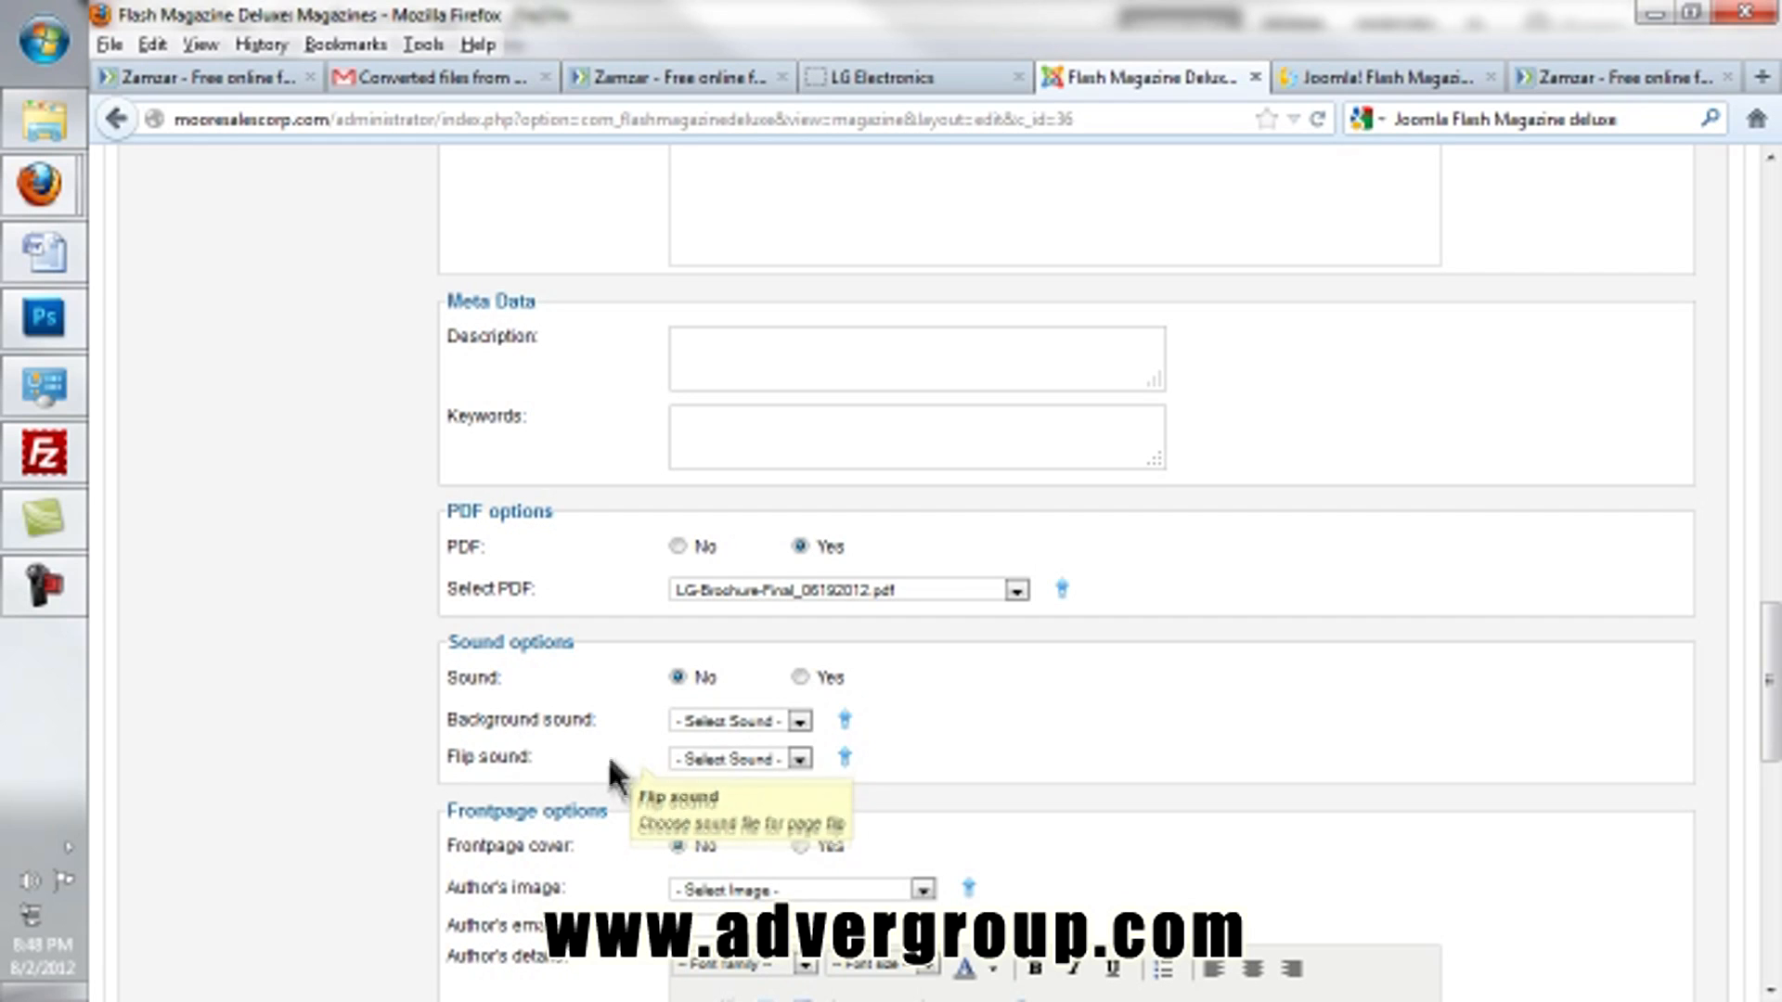
pyautogui.moveTo(631, 737)
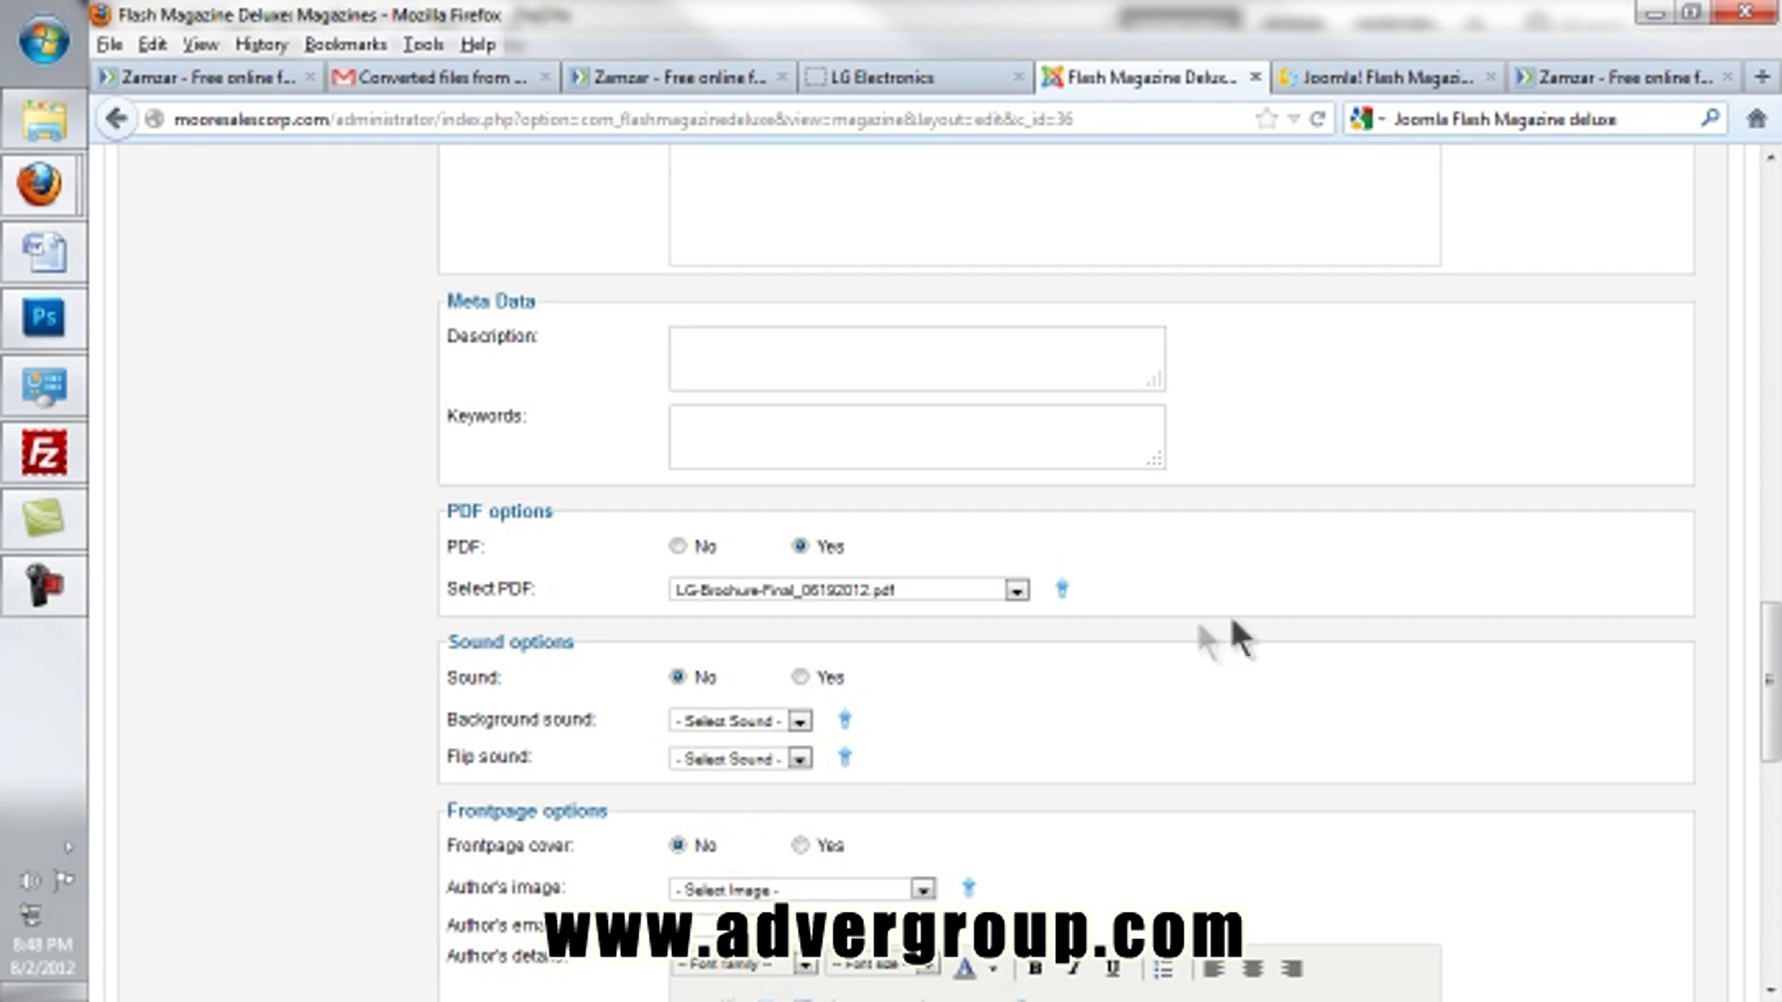
pyautogui.scroll(-5, 1278, 639)
pyautogui.scroll(15, 1273, 624)
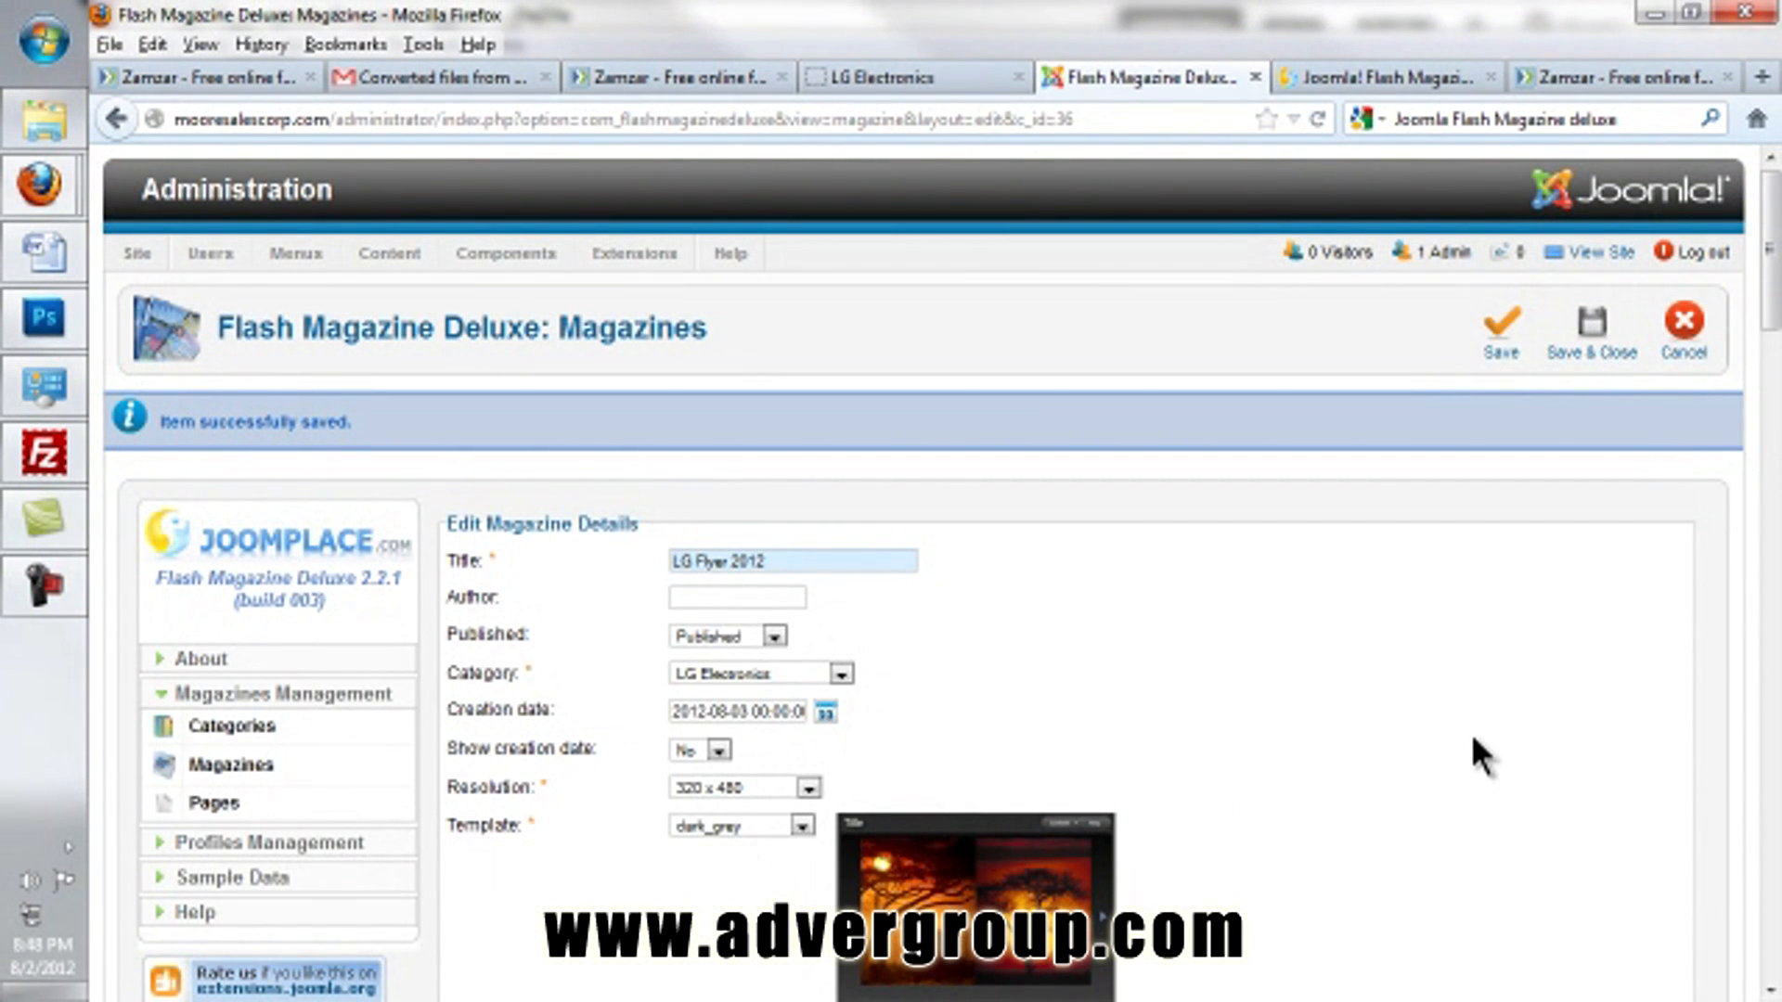
# Step: Show the JoomPlace product page again, return to the LG Electronics page and look over its literature list
pyautogui.click(1430, 75)
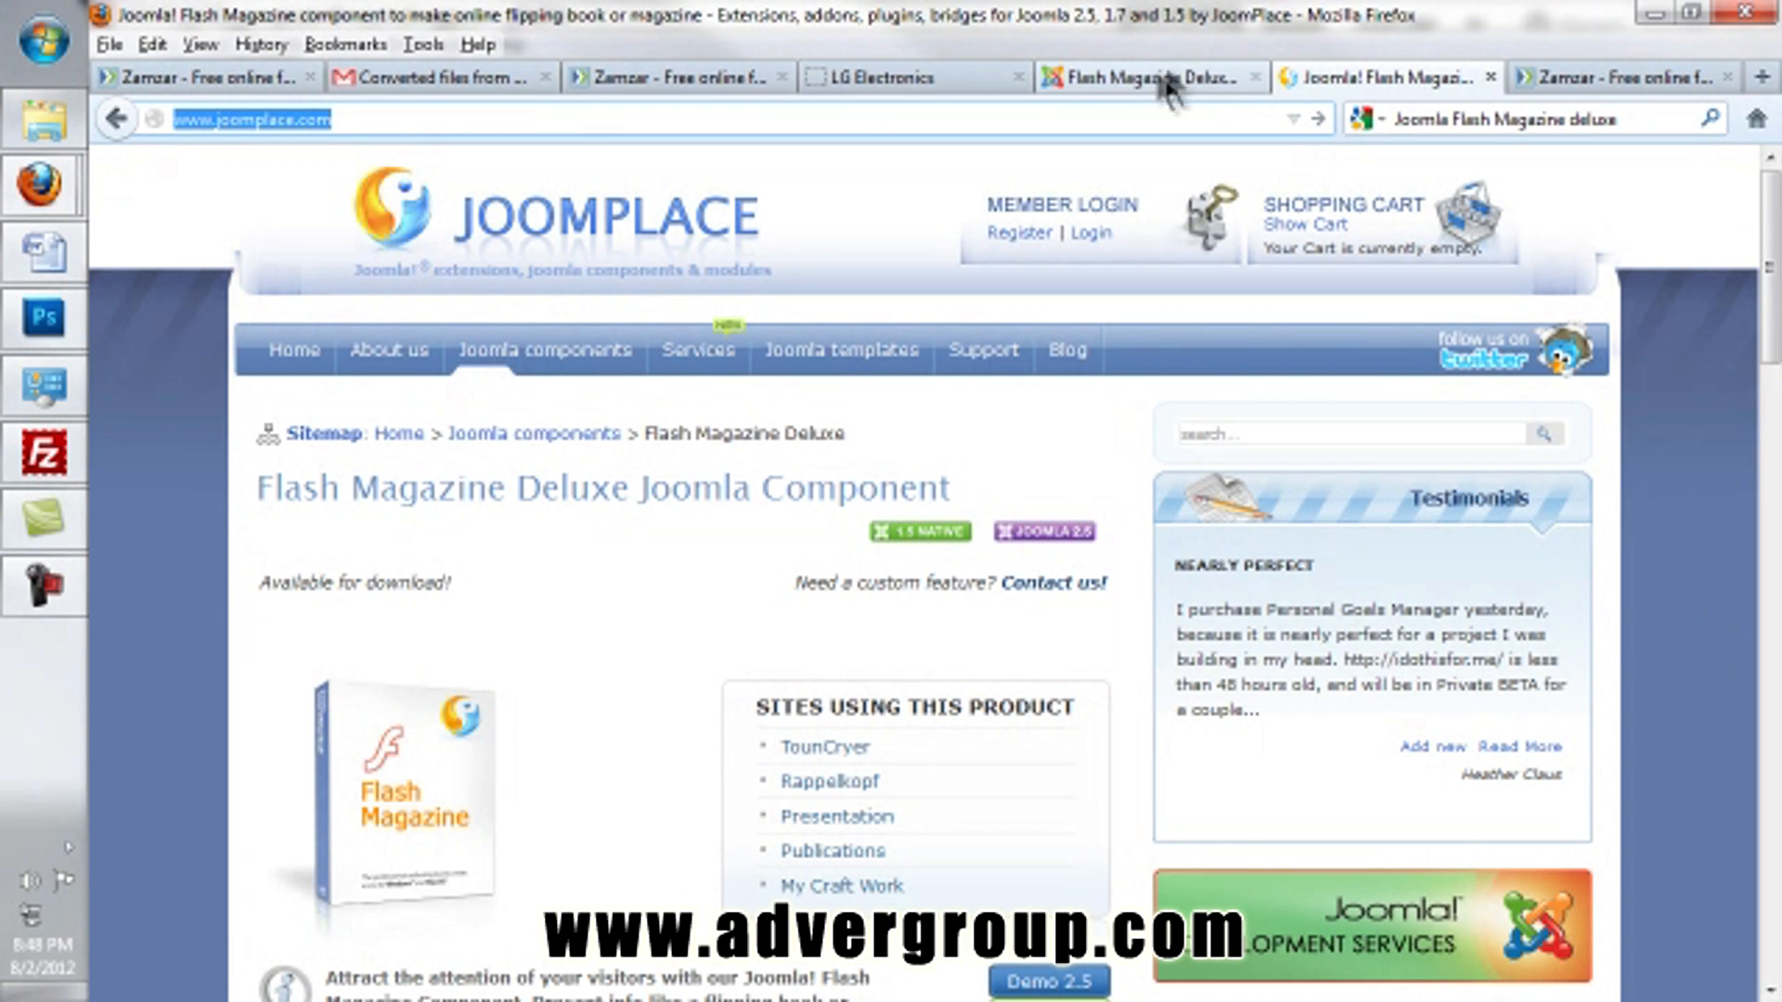
pyautogui.click(943, 78)
pyautogui.scroll(5, 1193, 550)
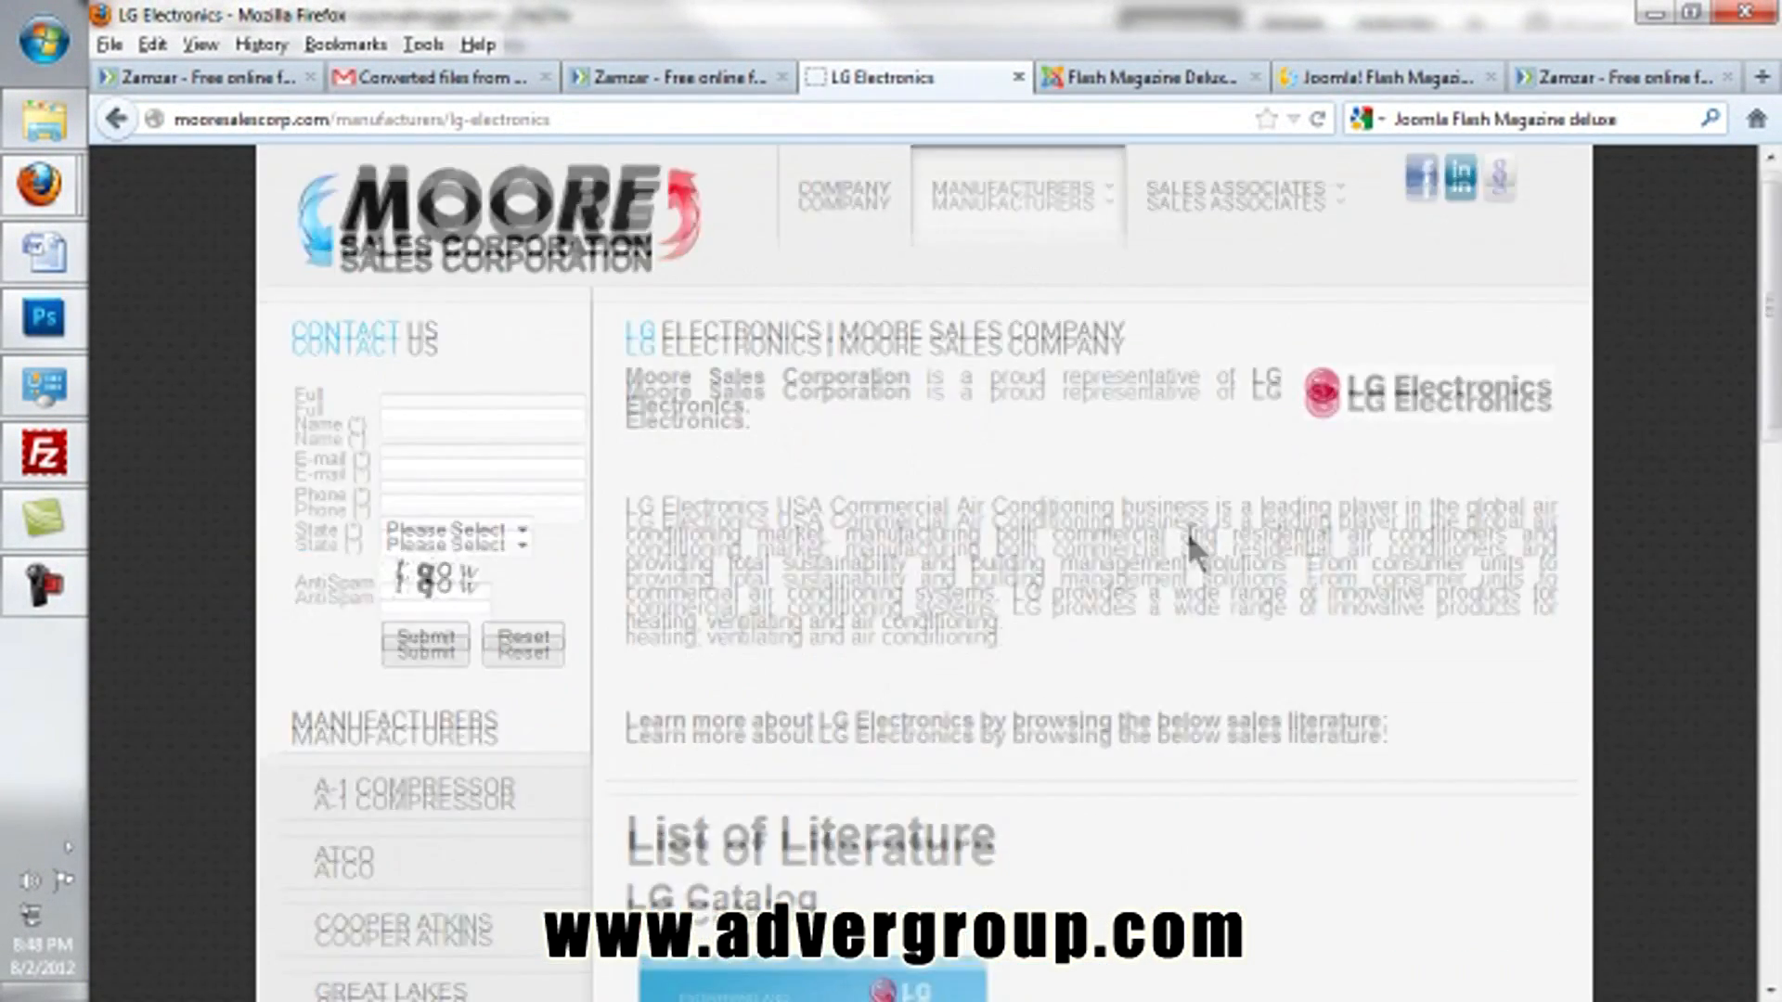
pyautogui.scroll(-3, 1187, 532)
pyautogui.scroll(-1, 1002, 740)
pyautogui.scroll(-2, 1002, 739)
pyautogui.scroll(-2, 1003, 738)
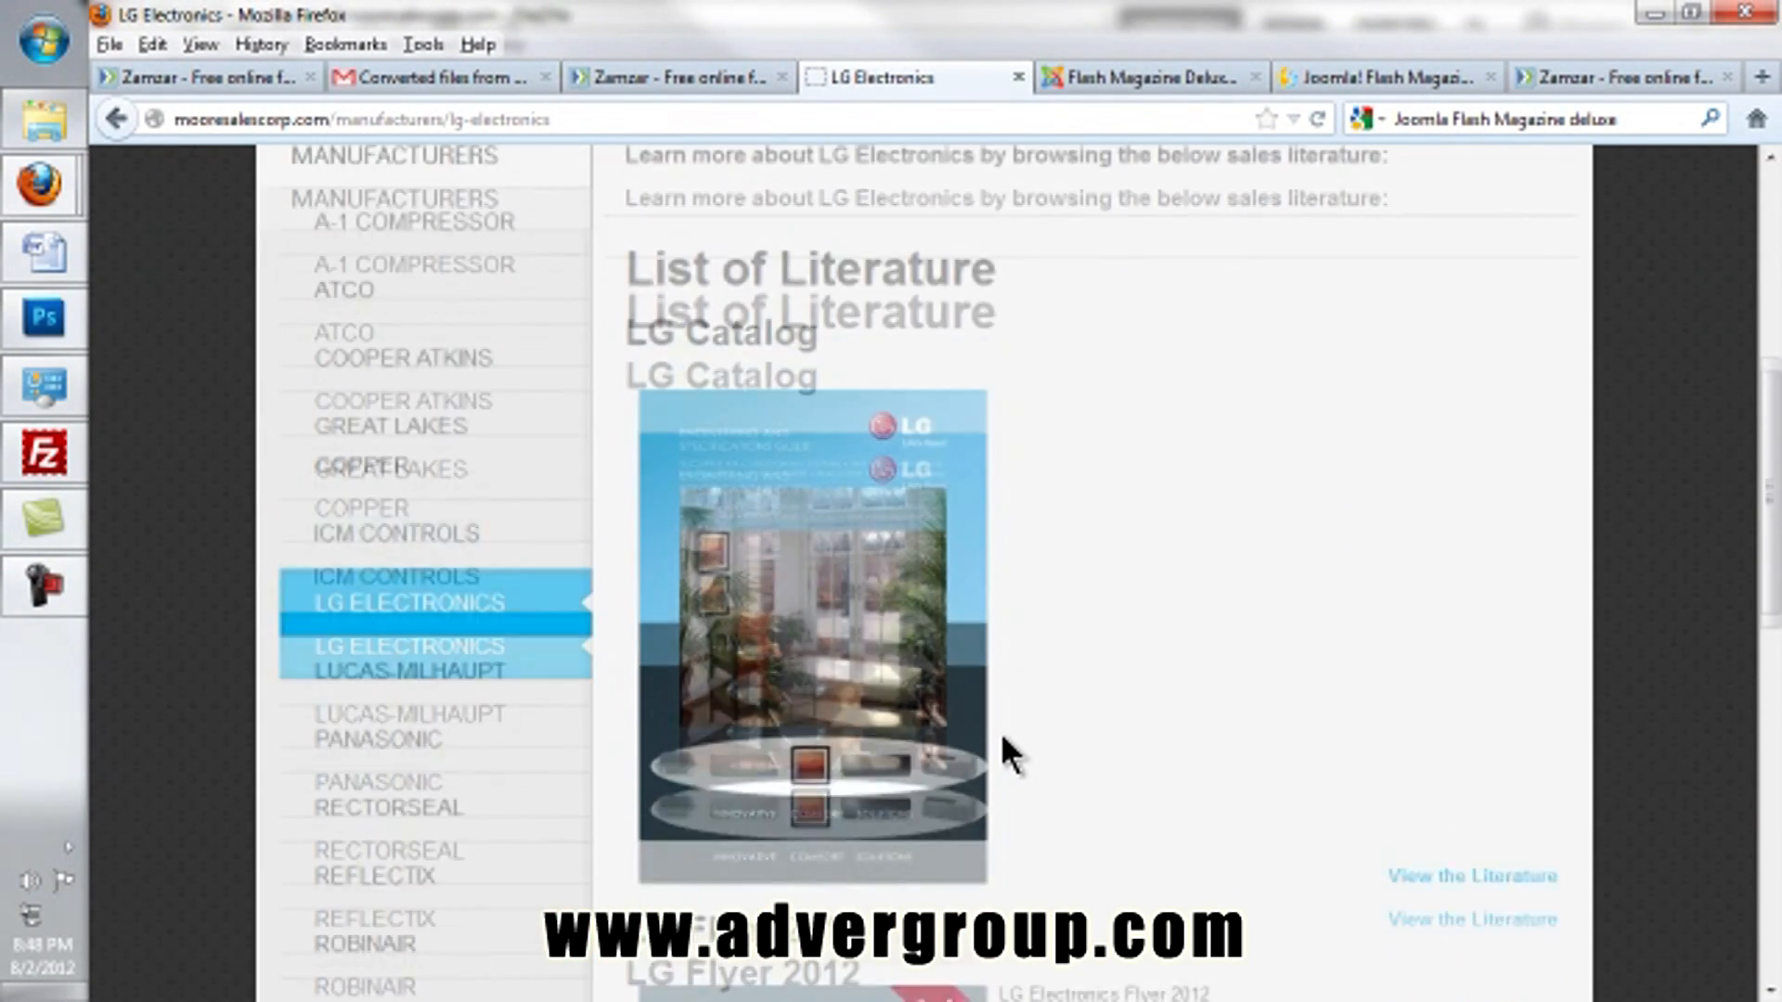